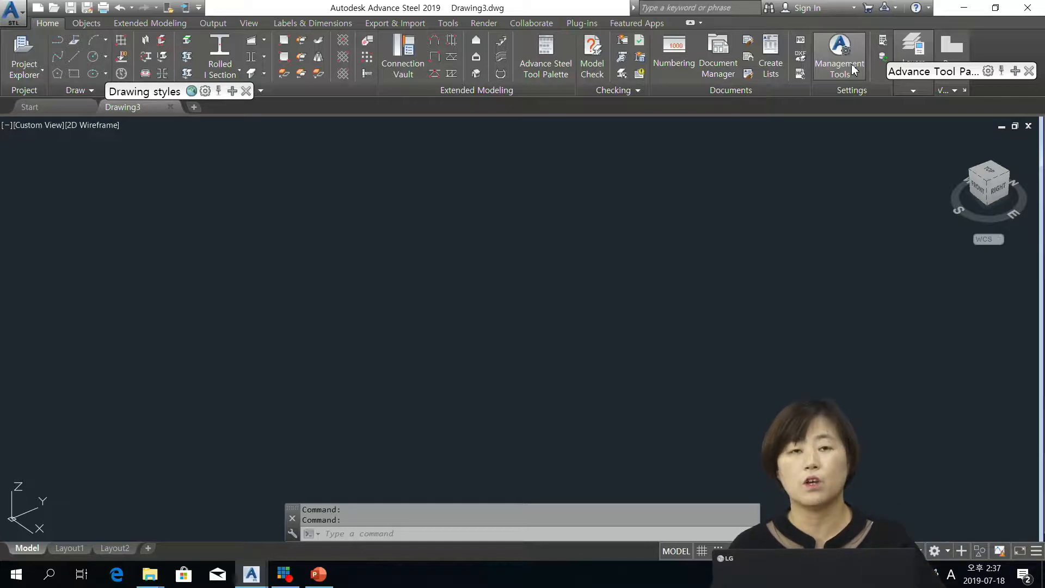
# In the Management Tools options, re-enable the Country Settings and Configurations window at Advance Steel startup.
pyautogui.click(853, 69)
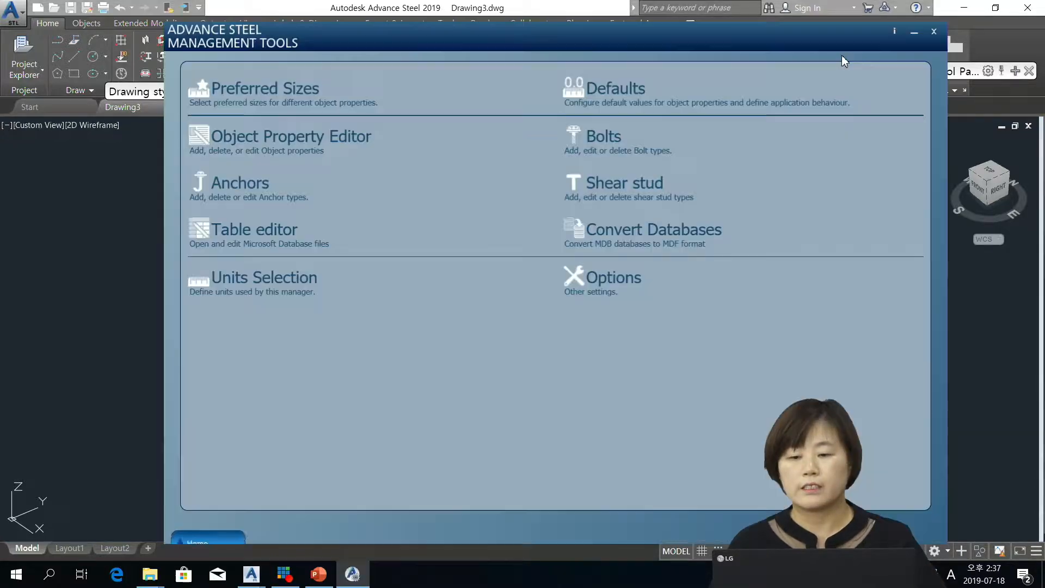
pyautogui.click(617, 284)
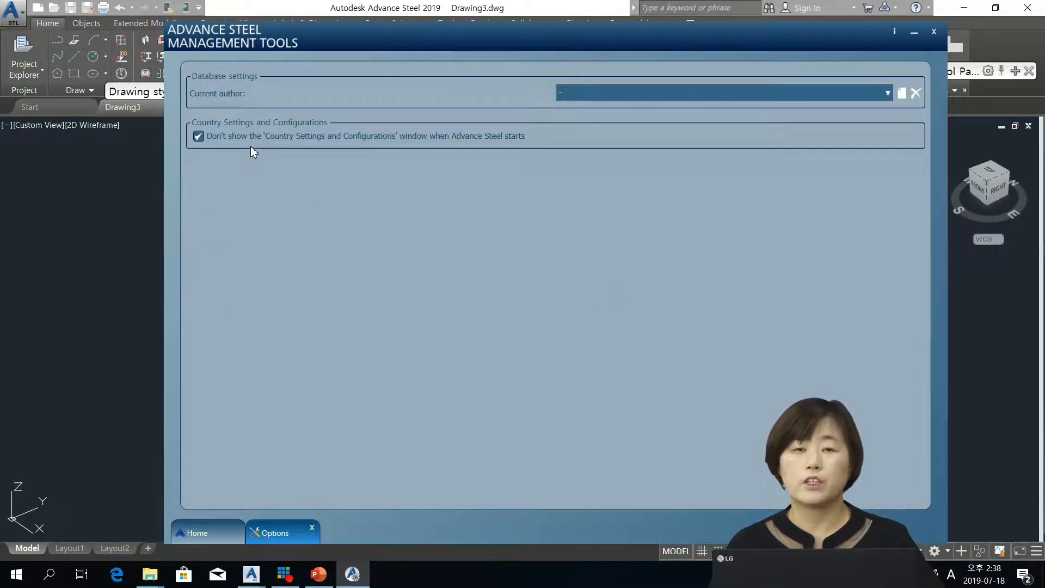
pyautogui.click(197, 138)
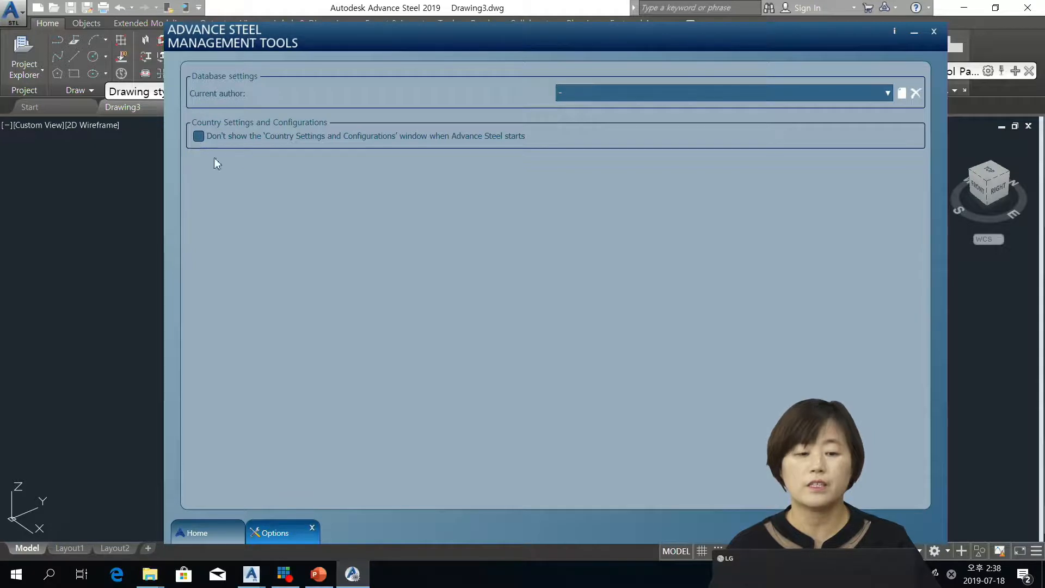
pyautogui.click(934, 32)
# Exit Advance Steel 2019 and launch it again from the desktop.
pyautogui.click(12, 11)
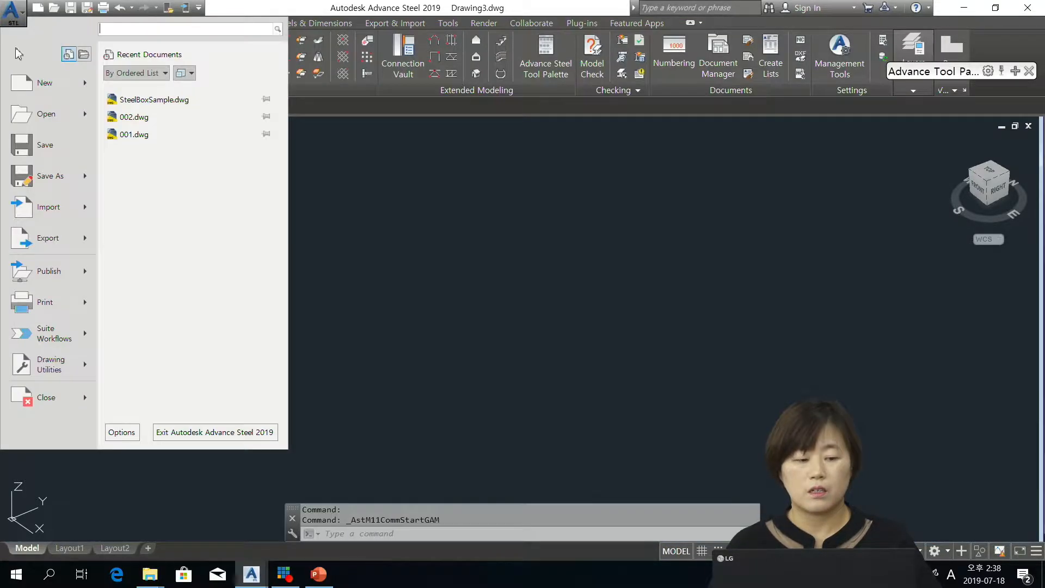
pyautogui.click(236, 431)
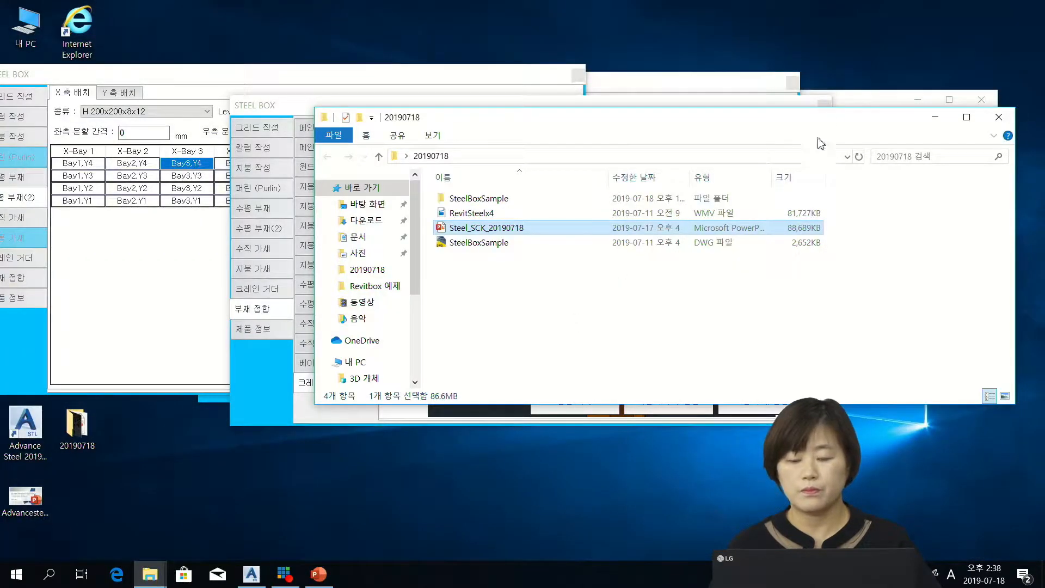
pyautogui.doubleClick(25, 424)
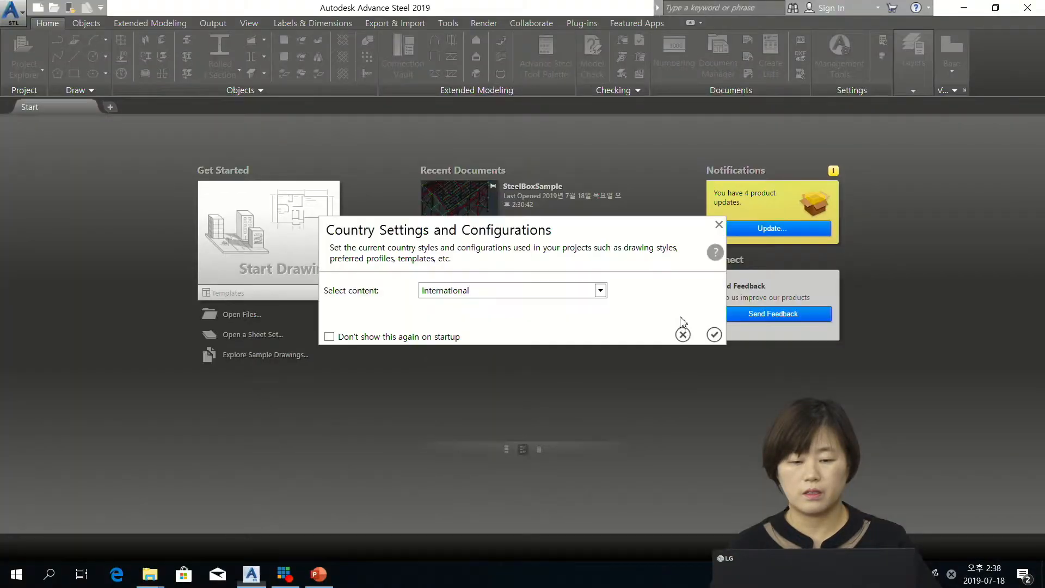
# Apply the International country content and keep the Country Settings and Configurations window from showing again on startup.
pyautogui.click(529, 294)
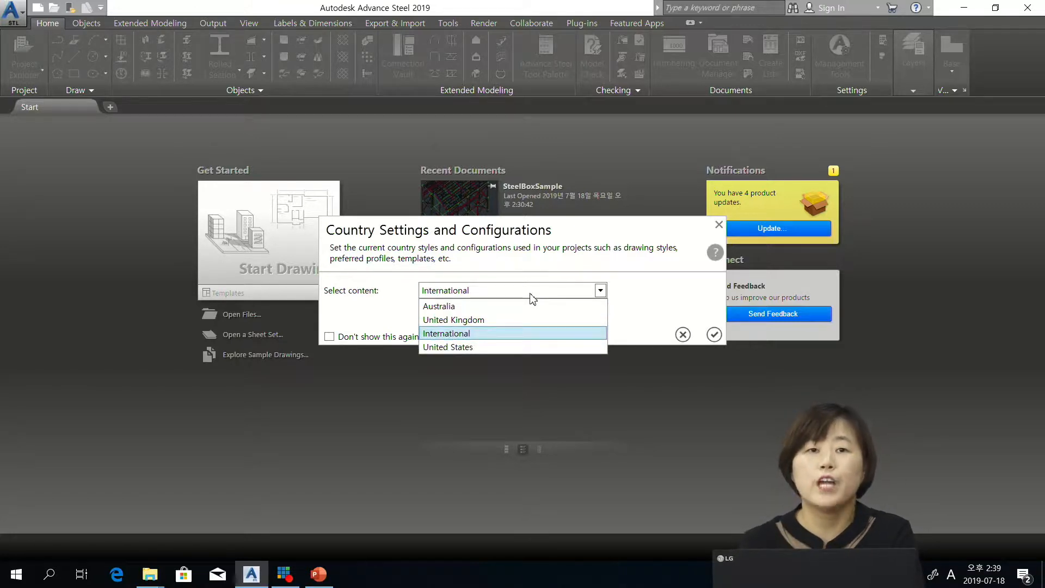
pyautogui.click(470, 334)
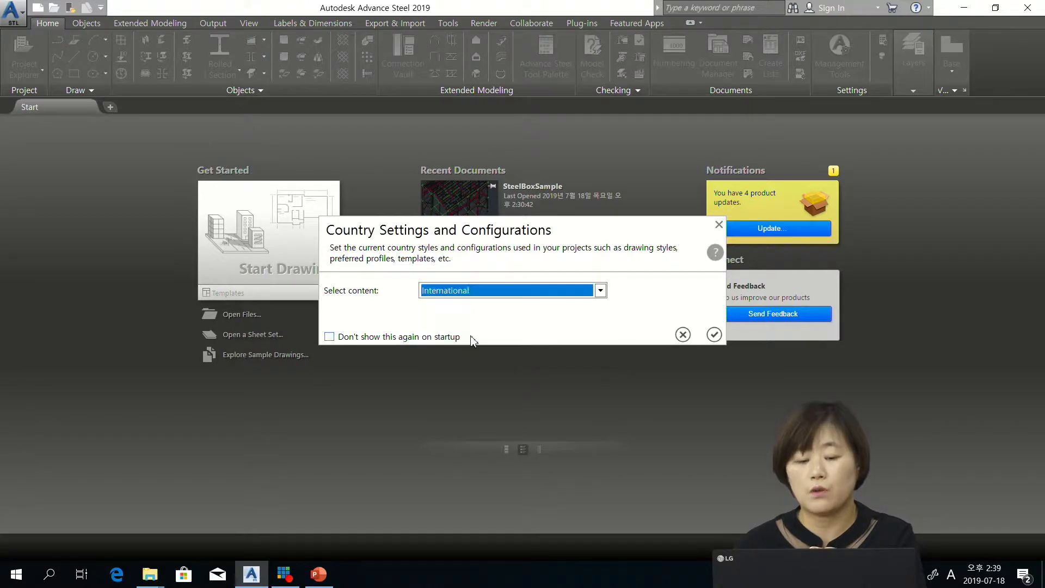
pyautogui.click(384, 341)
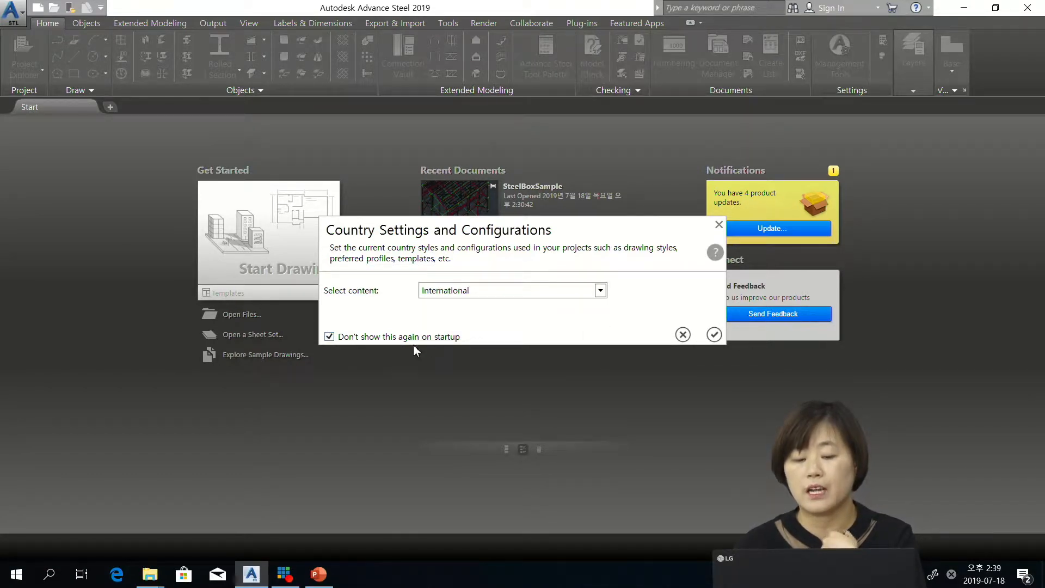
pyautogui.click(714, 335)
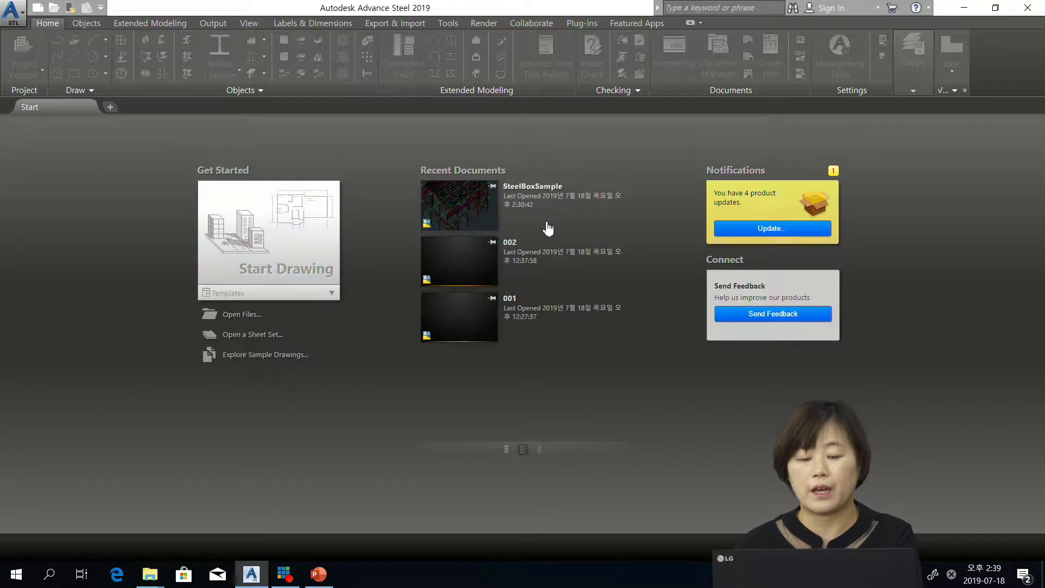
# Open the recent SteelBoxSample drawing and bring up the Preferred Sizes settings in Management Tools.
pyautogui.click(467, 214)
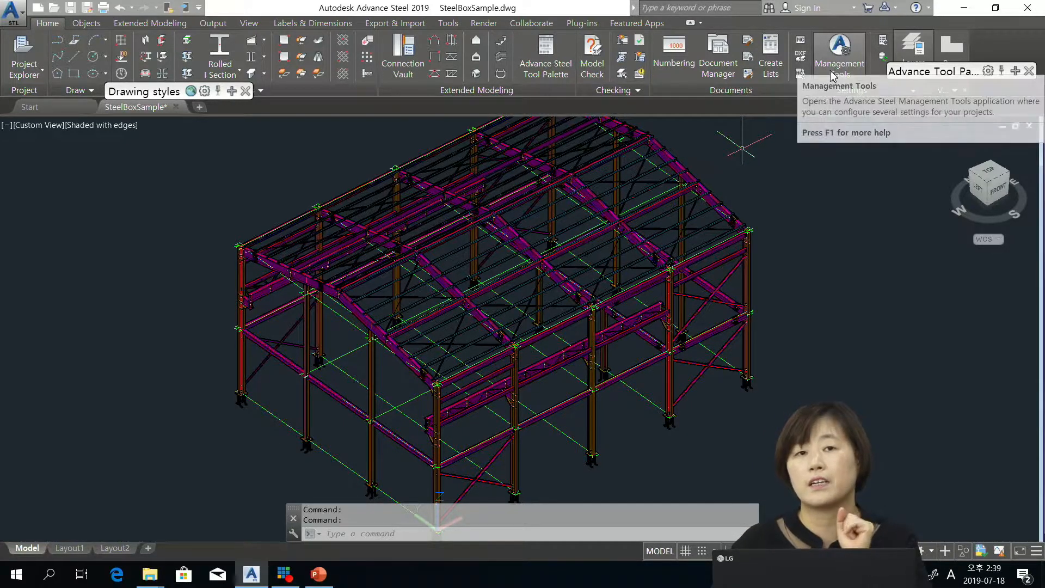
pyautogui.click(845, 67)
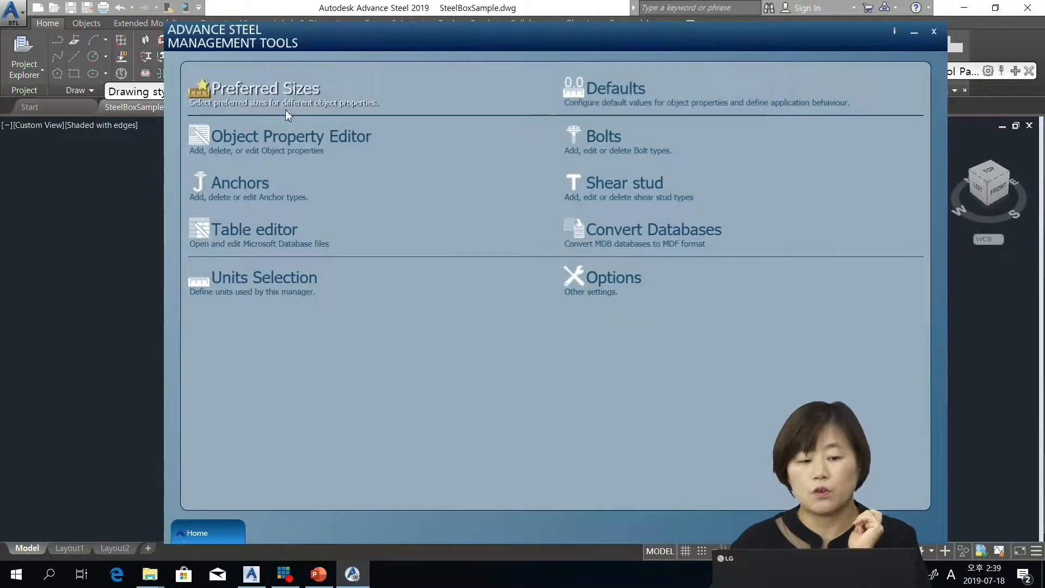
pyautogui.click(279, 97)
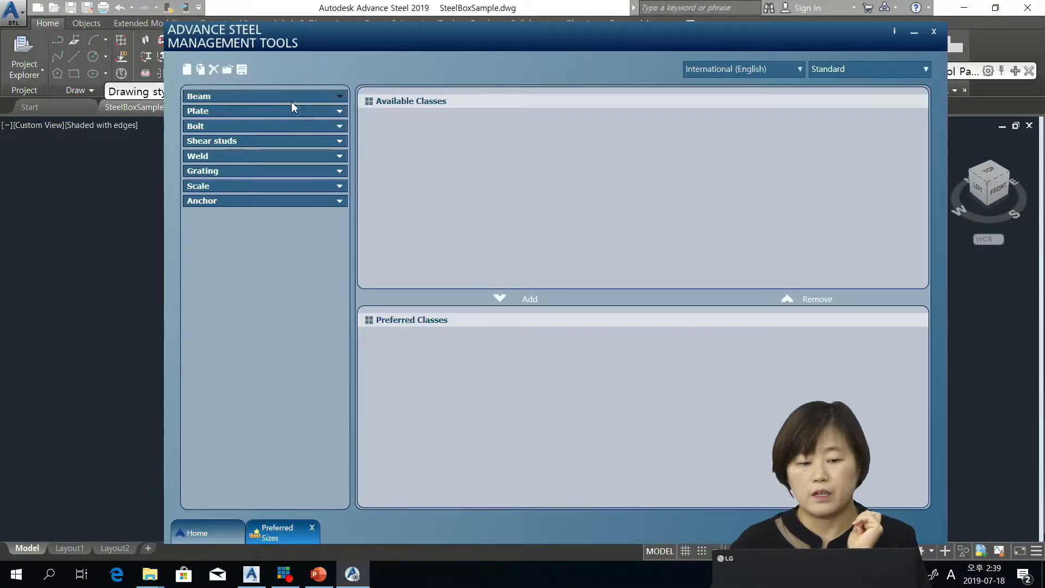
# Remove all preferred classes from the beam section class I Sections in the Standard profile.
pyautogui.click(233, 98)
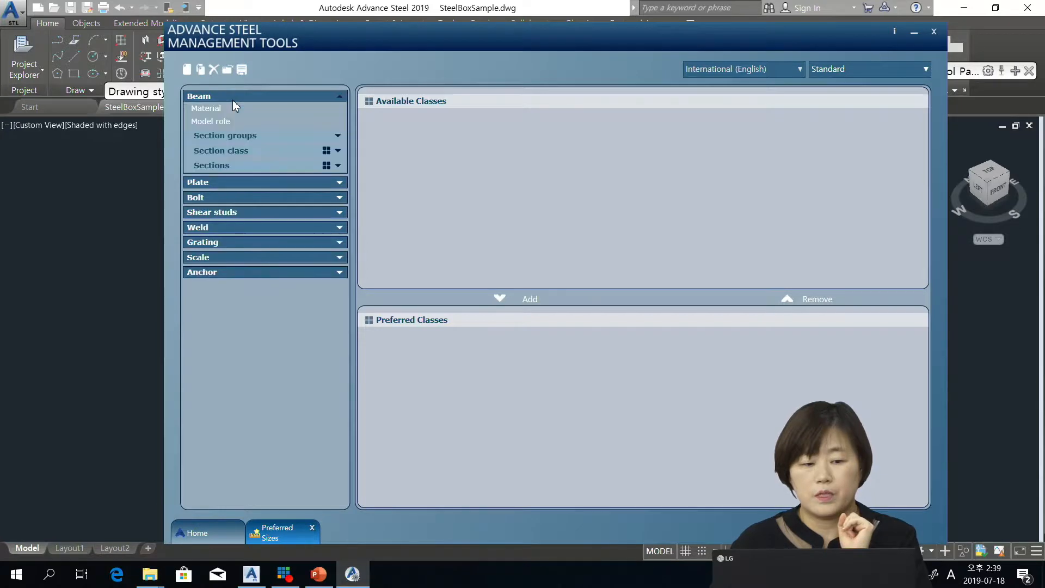
pyautogui.click(218, 151)
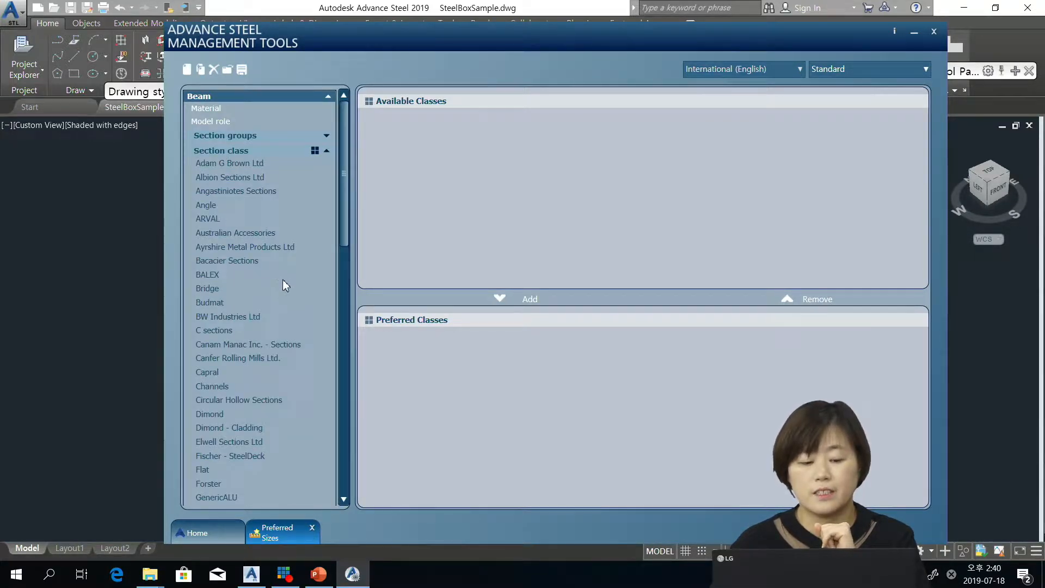
pyautogui.scroll(-4, 226, 305)
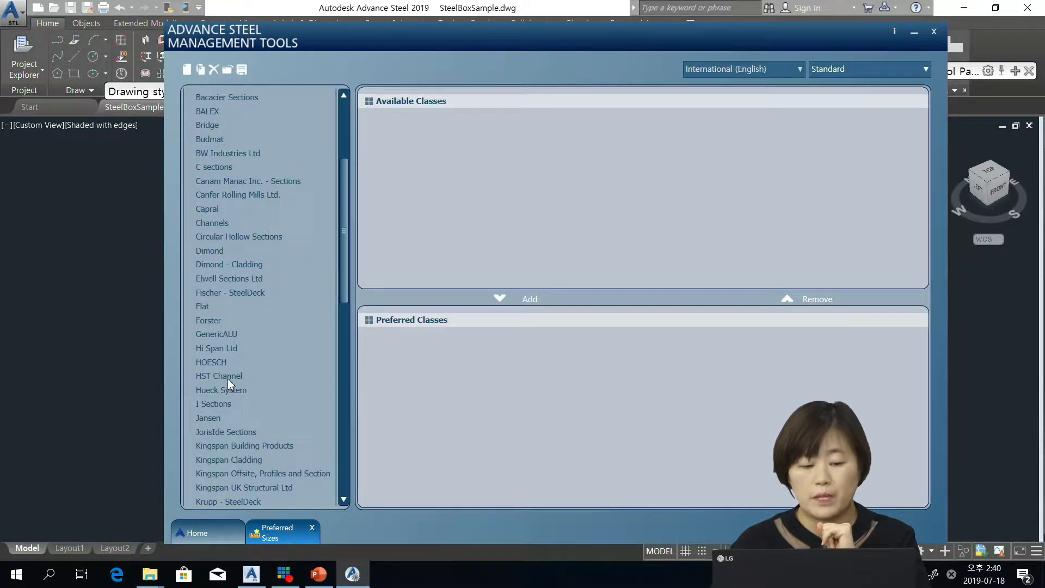
pyautogui.click(226, 404)
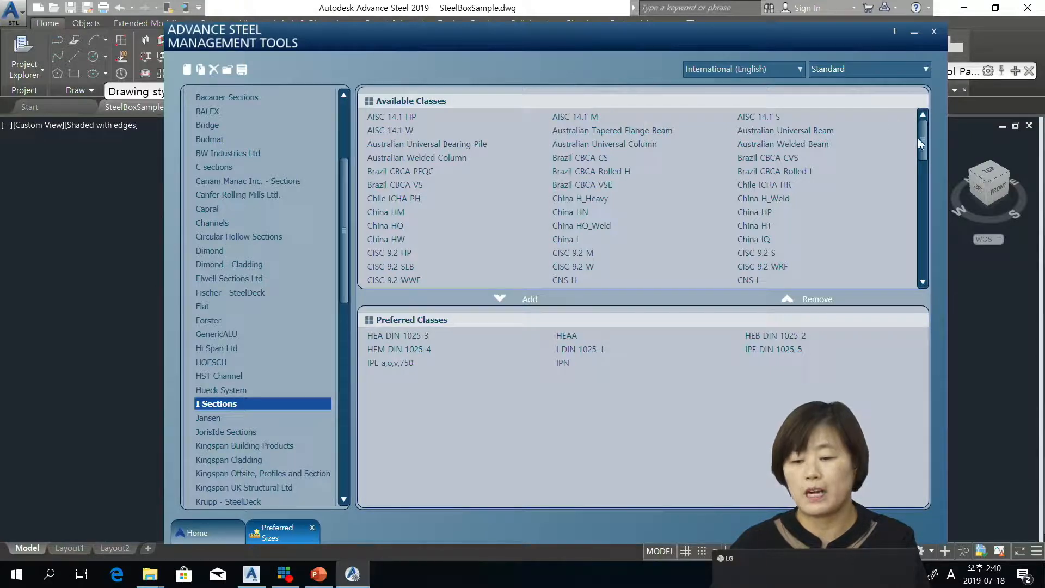
pyautogui.moveTo(924, 139)
pyautogui.mouseDown()
pyautogui.moveTo(933, 257)
pyautogui.moveTo(929, 135)
pyautogui.mouseUp()
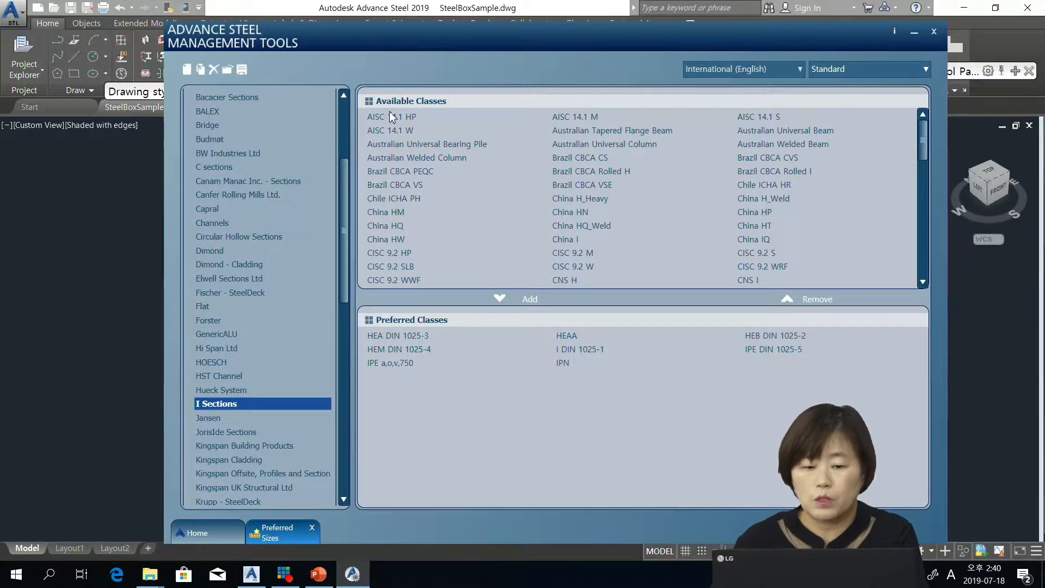
pyautogui.click(408, 333)
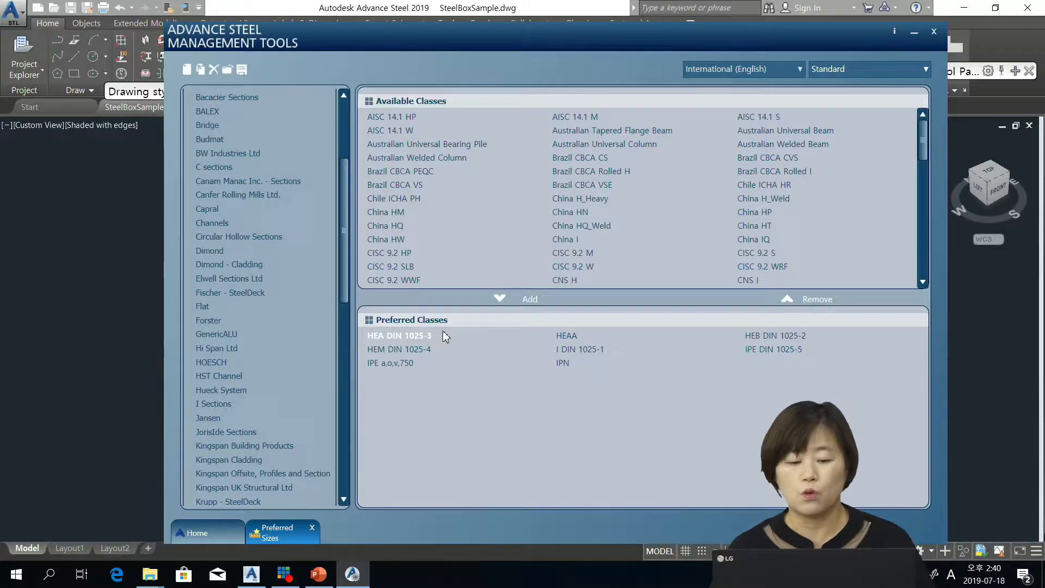
pyautogui.keyDown('shift'); pyautogui.click(405, 363); pyautogui.keyUp('shift')
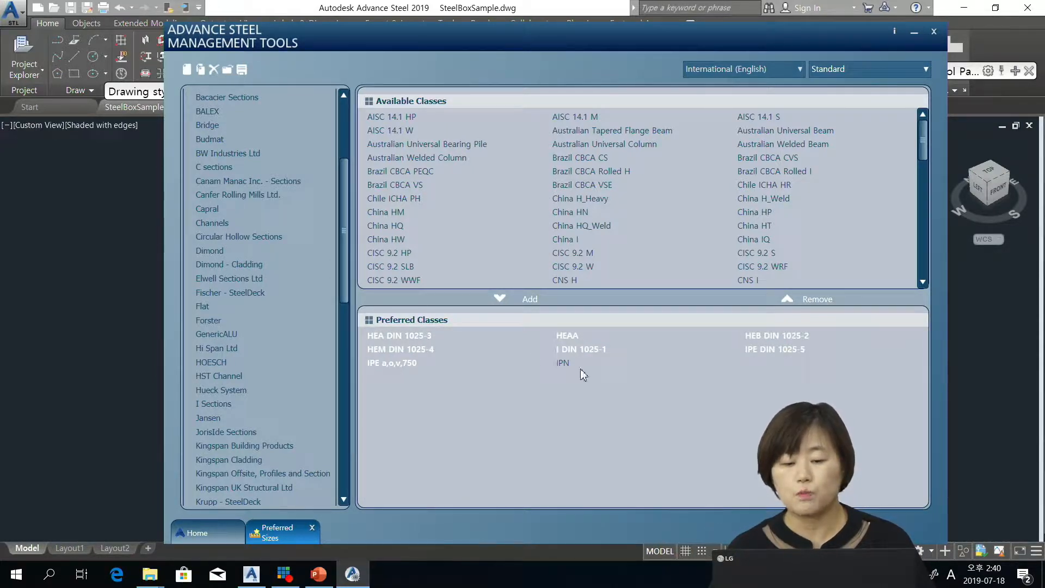
pyautogui.click(809, 298)
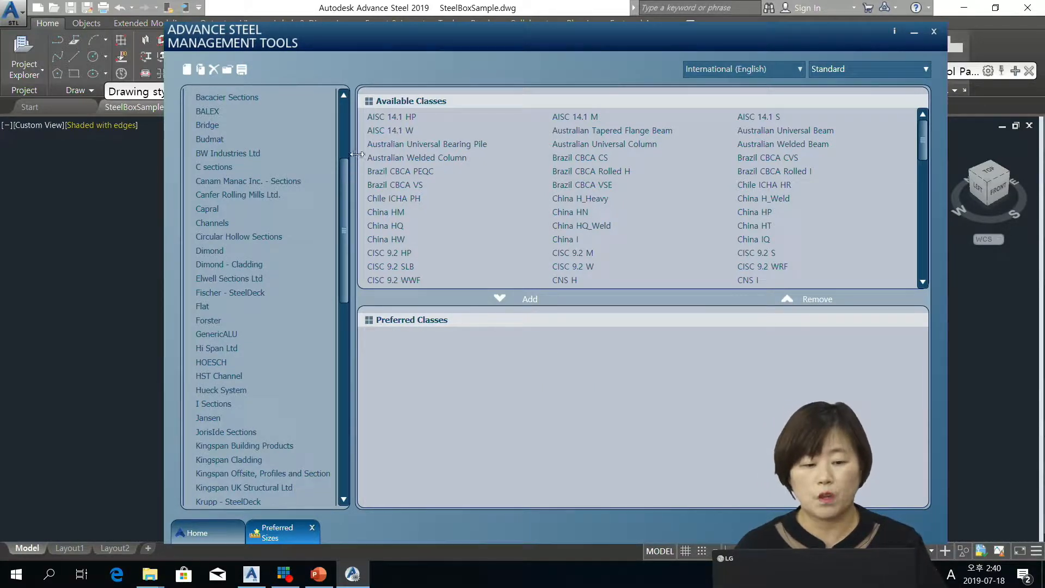
# Create a preferred sizes profile named SCK and make it the active profile.
pyautogui.moveTo(345, 177); pyautogui.dragTo(352, 120)
pyautogui.click(238, 152)
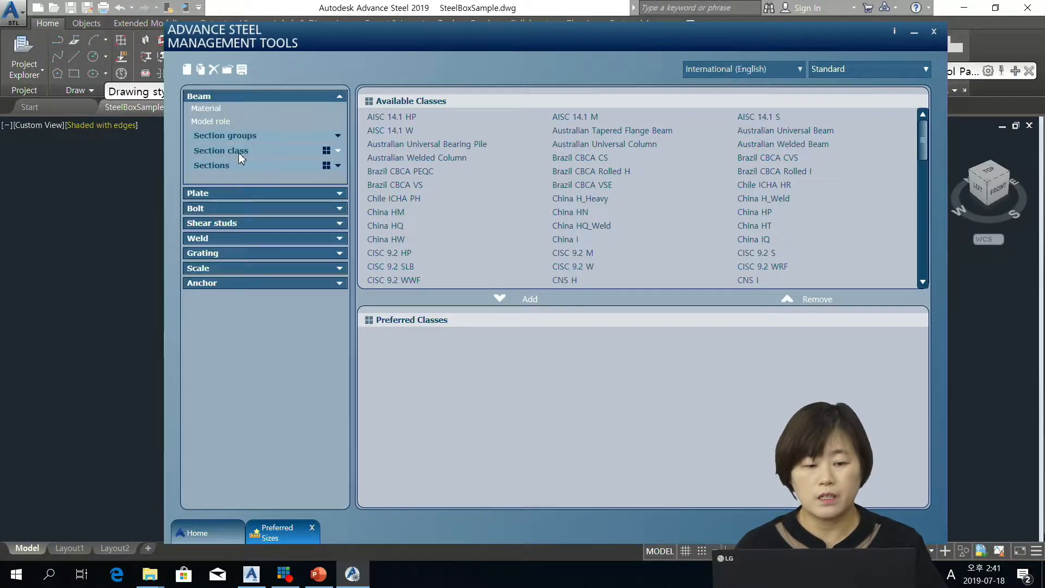
pyautogui.click(201, 69)
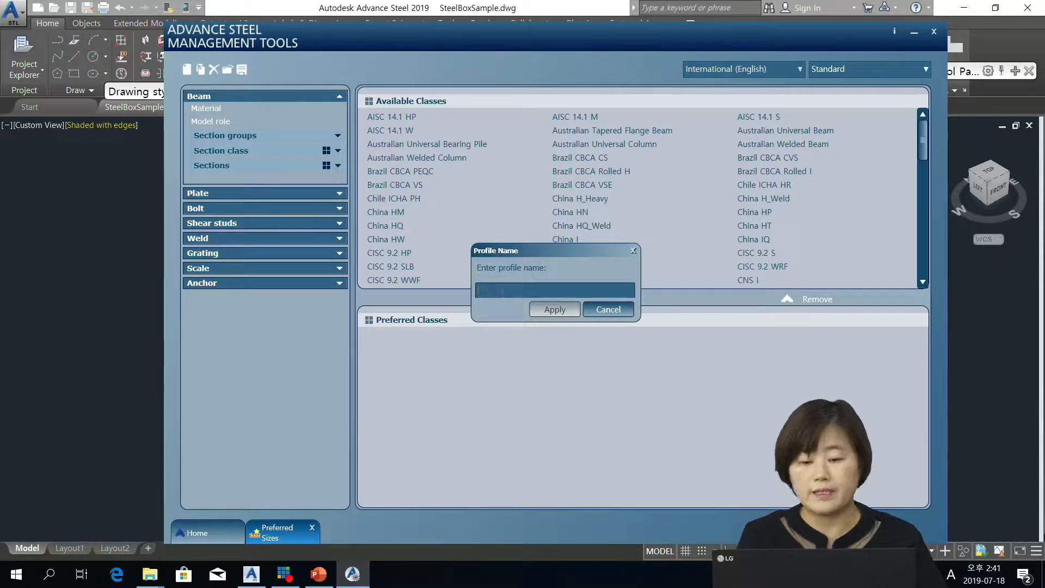
pyautogui.write('SCK')
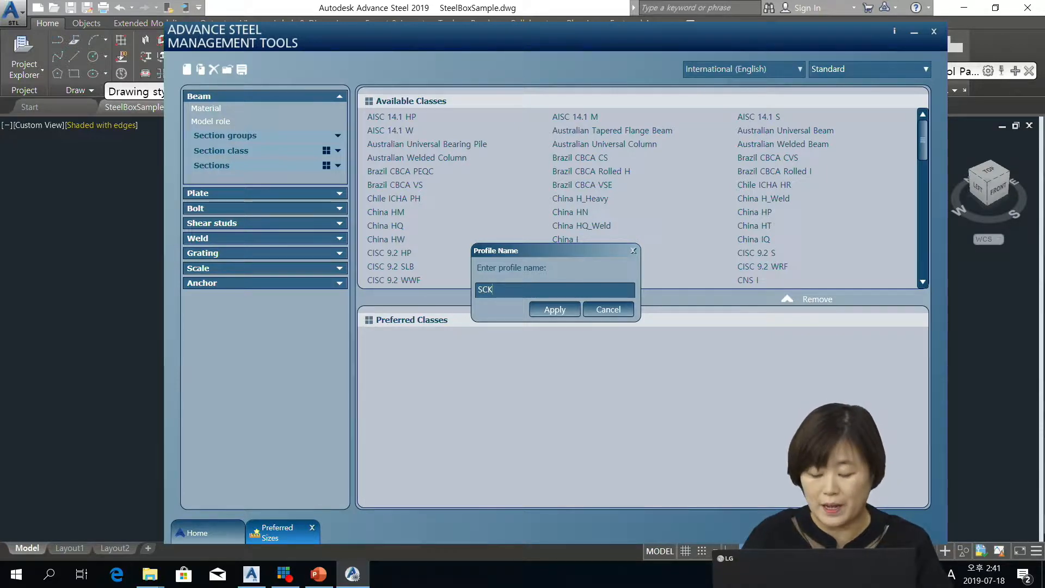
pyautogui.press('Return')
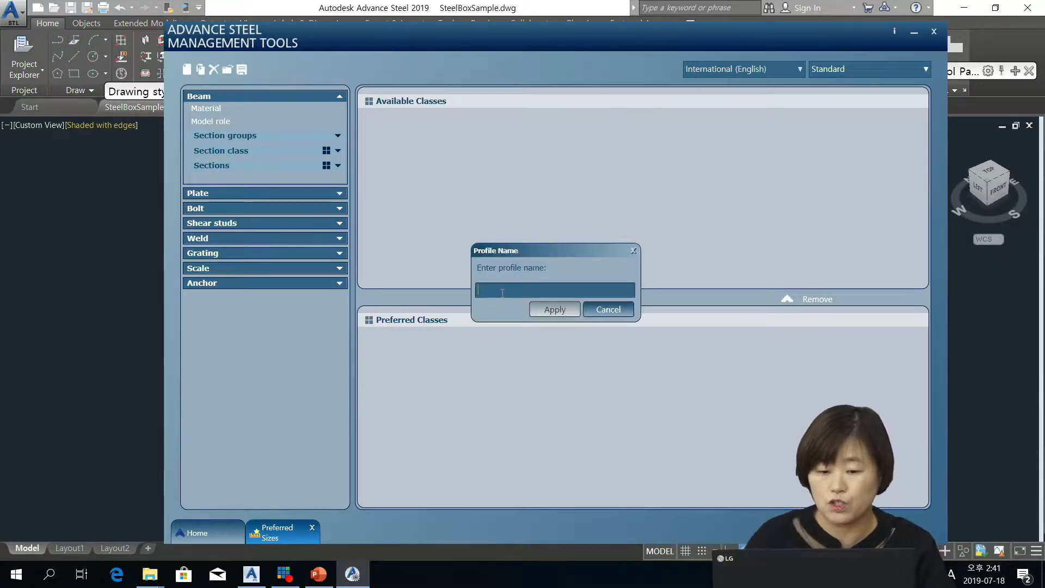
pyautogui.click(608, 309)
pyautogui.click(844, 69)
pyautogui.click(835, 98)
# Remove all default preferred classes from the beam section class I Sections in the SCK profile.
pyautogui.click(238, 152)
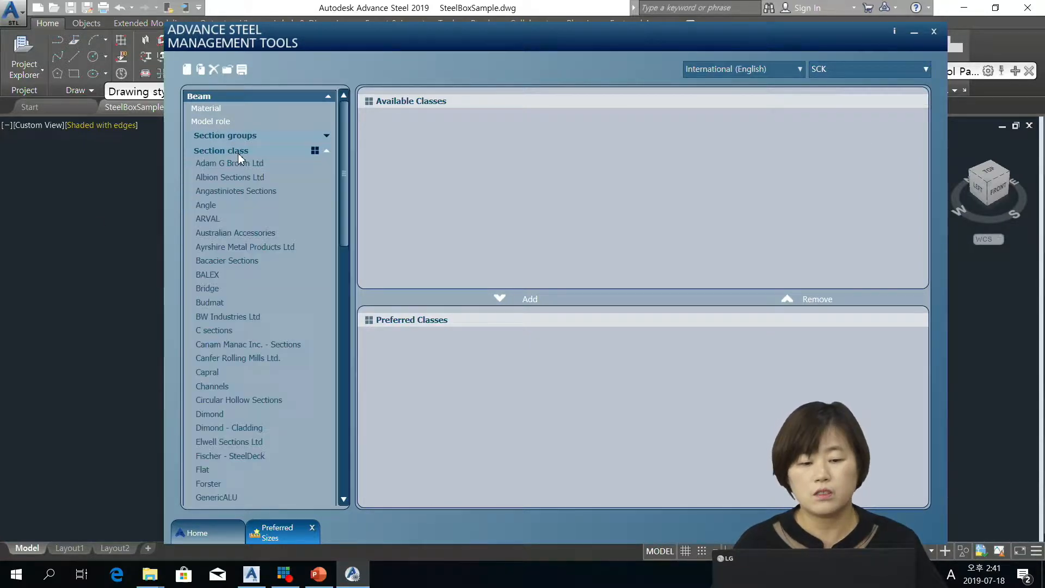
pyautogui.moveTo(339, 223); pyautogui.dragTo(335, 299)
pyautogui.click(188, 345)
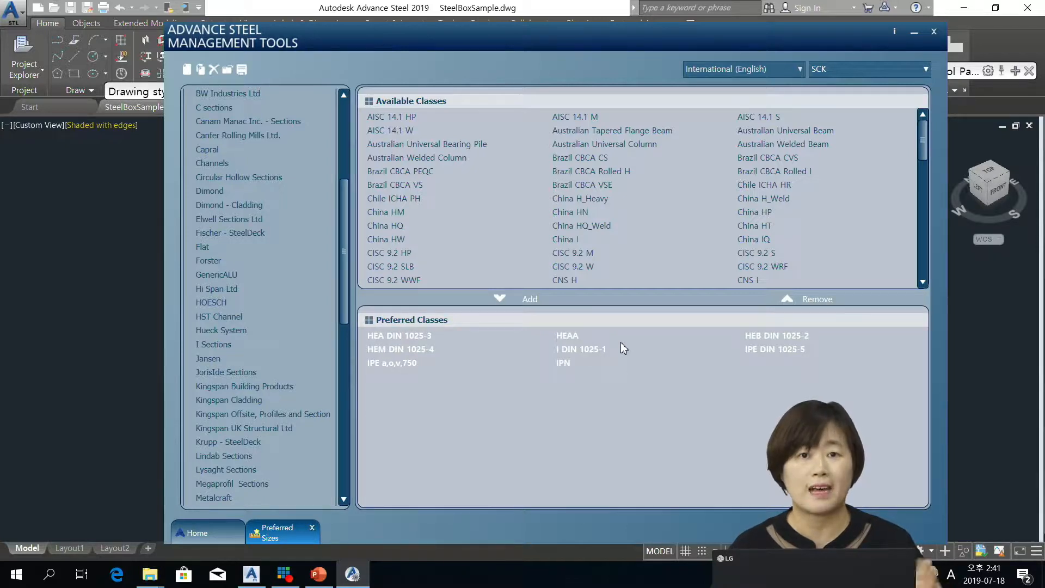
pyautogui.click(825, 297)
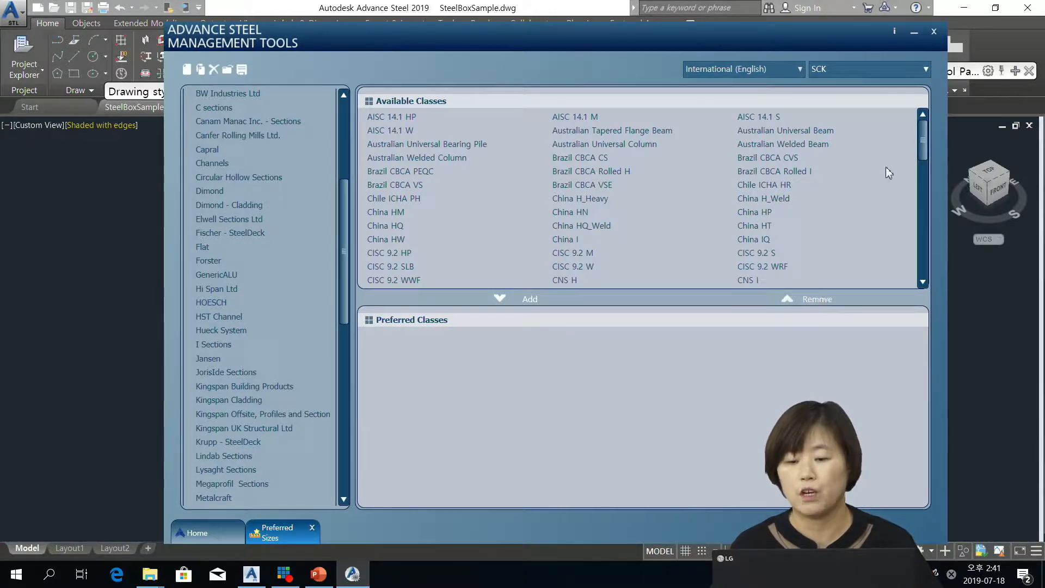
# Add Korea I-Beams, Korea H-Beams and Japan JIS I, SHH, H and SWH to the preferred I Sections classes.
pyautogui.moveTo(922, 135); pyautogui.dragTo(937, 188)
pyautogui.click(578, 237)
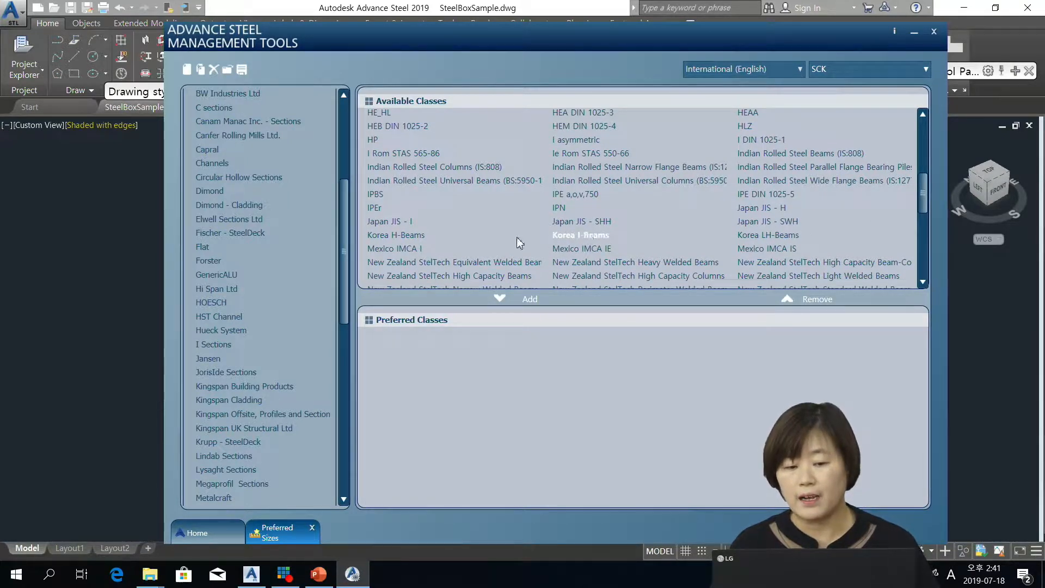
pyautogui.keyDown('ctrl'); pyautogui.click(397, 235); pyautogui.keyUp('ctrl')
pyautogui.keyDown('ctrl'); pyautogui.click(389, 223); pyautogui.keyUp('ctrl')
pyautogui.keyDown('ctrl'); pyautogui.click(595, 223); pyautogui.keyUp('ctrl')
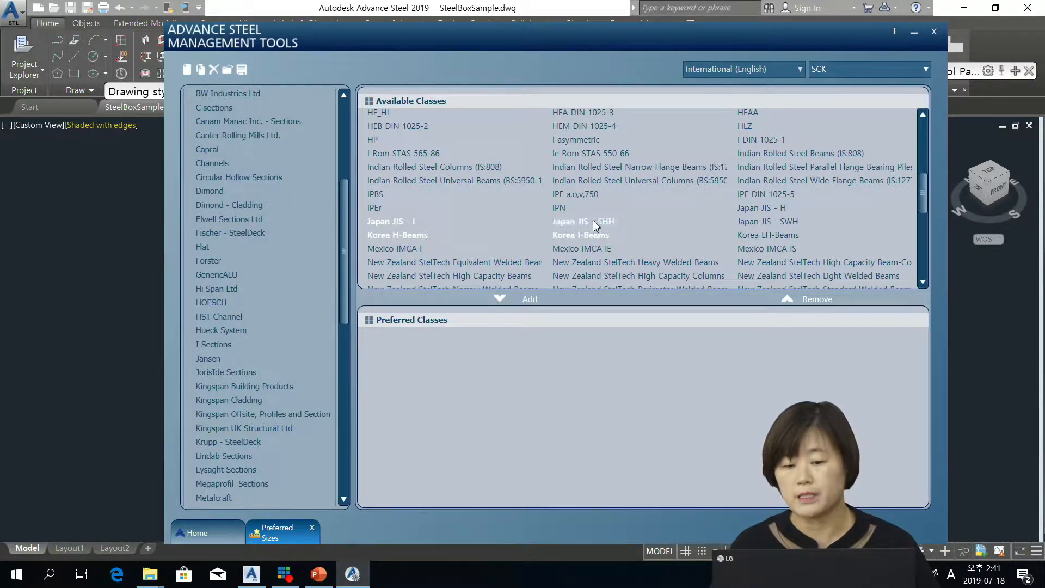
pyautogui.keyDown('ctrl'); pyautogui.click(773, 209); pyautogui.keyUp('ctrl')
pyautogui.keyDown('ctrl'); pyautogui.click(783, 223); pyautogui.keyUp('ctrl')
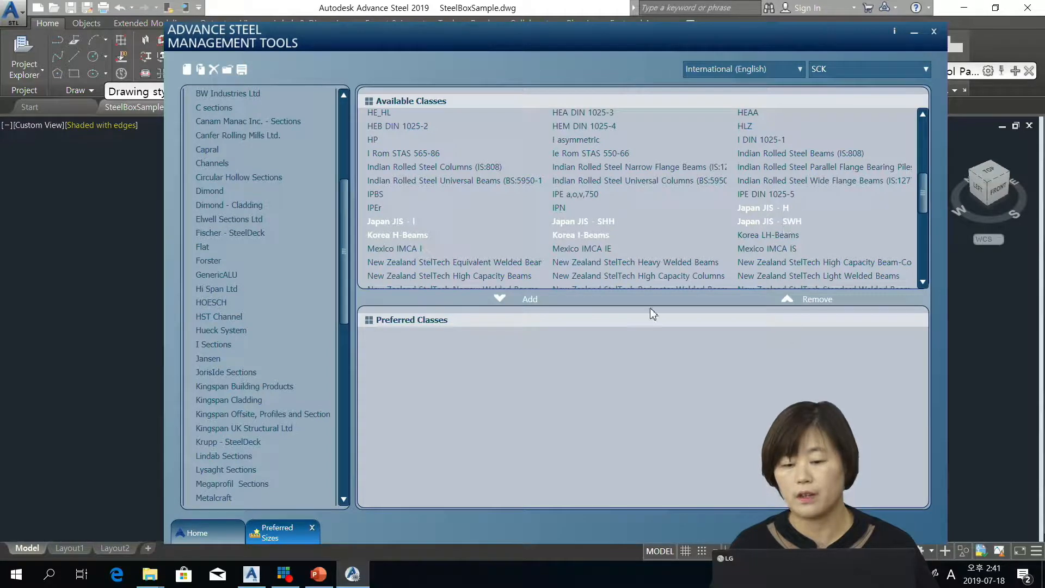
pyautogui.click(521, 298)
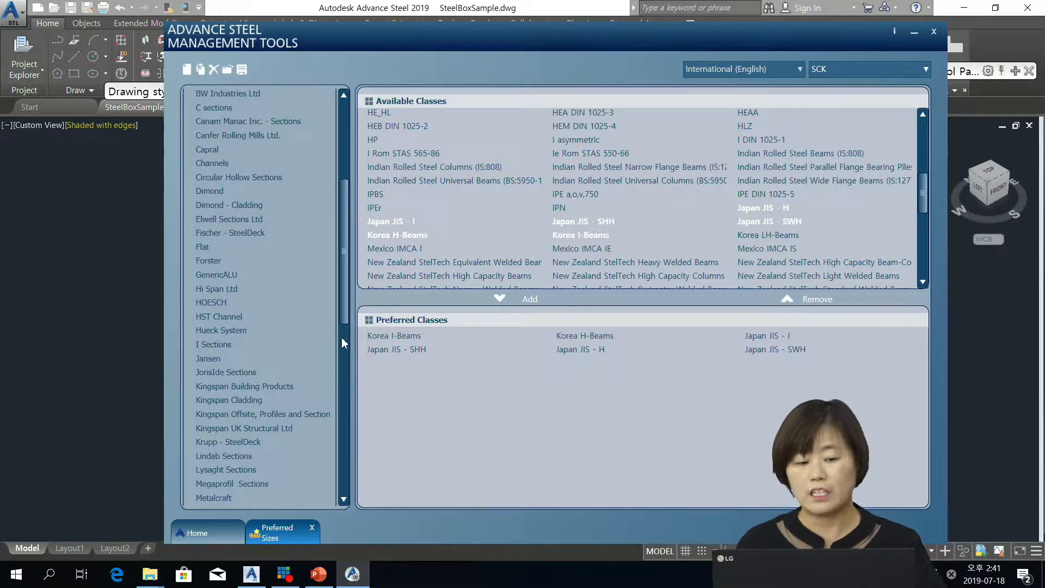
# Remove the identical and not identical DIN EN 10056-1 angles from the preferred classes of the Angle section class.
pyautogui.moveTo(340, 279); pyautogui.dragTo(350, 218)
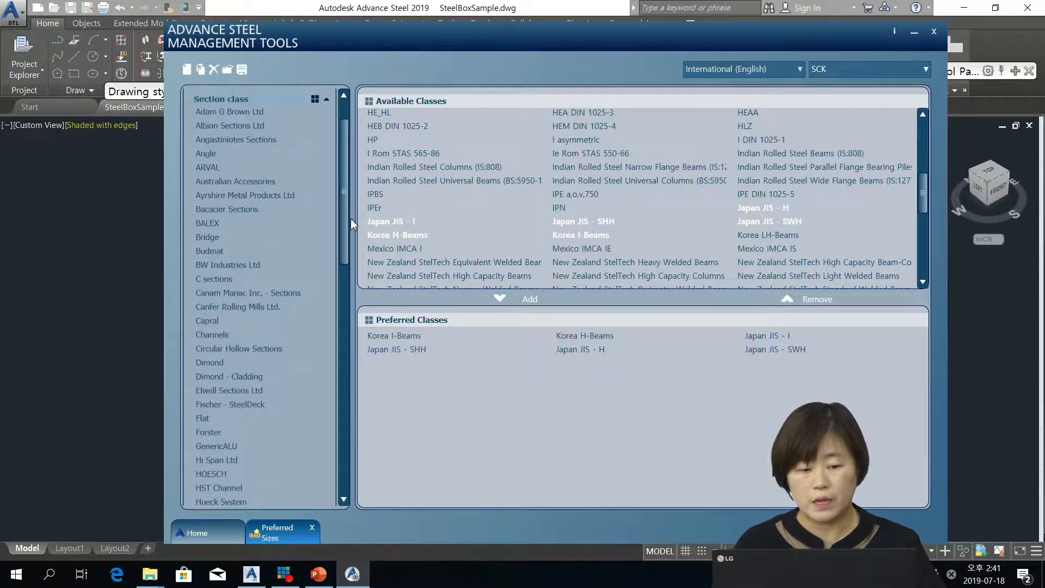
pyautogui.click(211, 153)
pyautogui.click(419, 336)
pyautogui.click(594, 341)
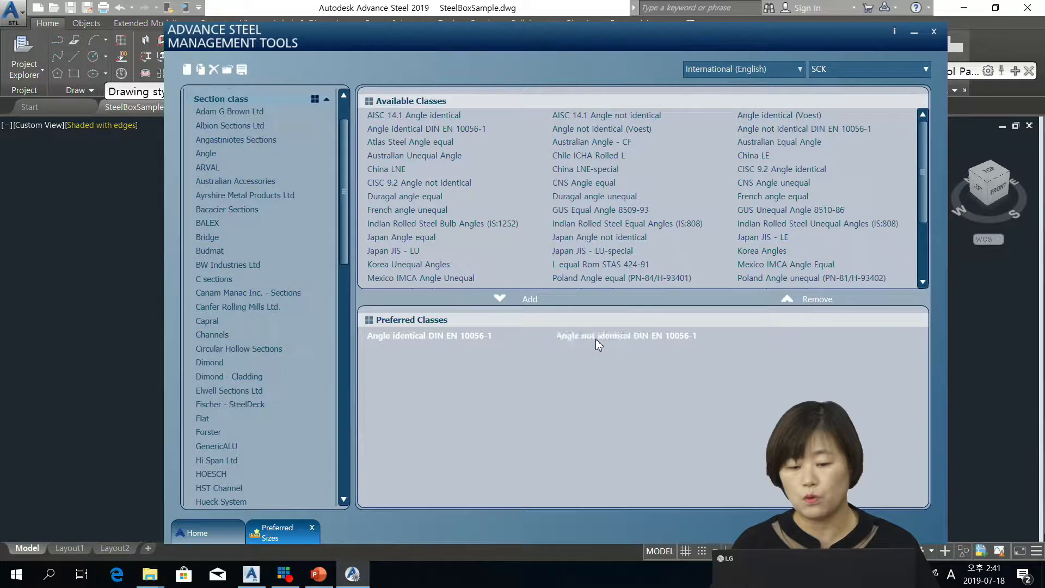
pyautogui.click(819, 299)
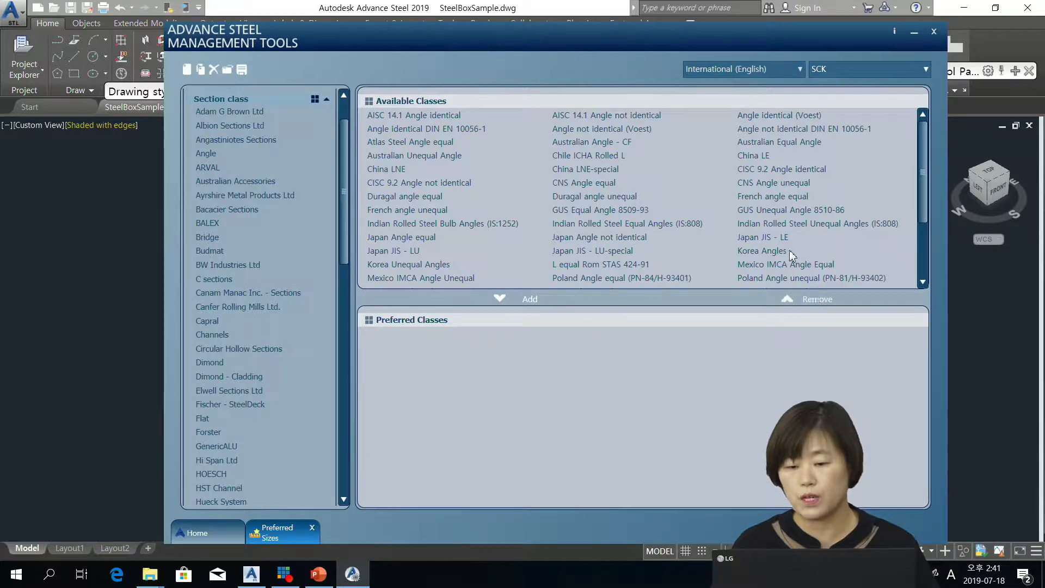
# Add Korea Angles, Korea Unequal Angles and Japan JIS LE, LU and LU-special to the preferred Angle classes of the SCK profile.
pyautogui.keyDown('ctrl'); pyautogui.click(761, 238); pyautogui.keyUp('ctrl')
pyautogui.keyDown('ctrl'); pyautogui.click(575, 251); pyautogui.keyUp('ctrl')
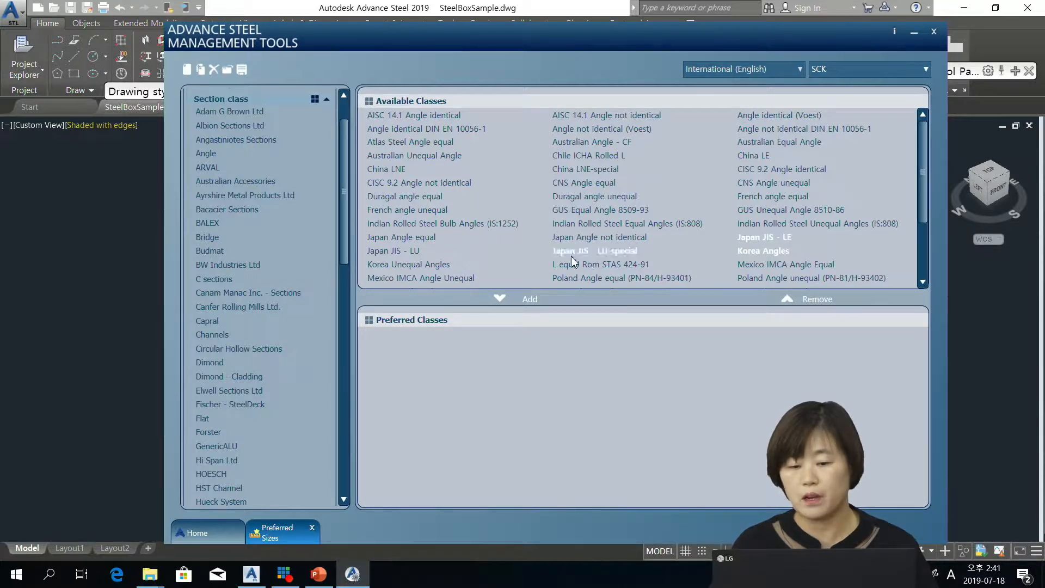
pyautogui.keyDown('ctrl'); pyautogui.click(402, 251); pyautogui.keyUp('ctrl')
pyautogui.keyDown('ctrl'); pyautogui.click(408, 264); pyautogui.keyUp('ctrl')
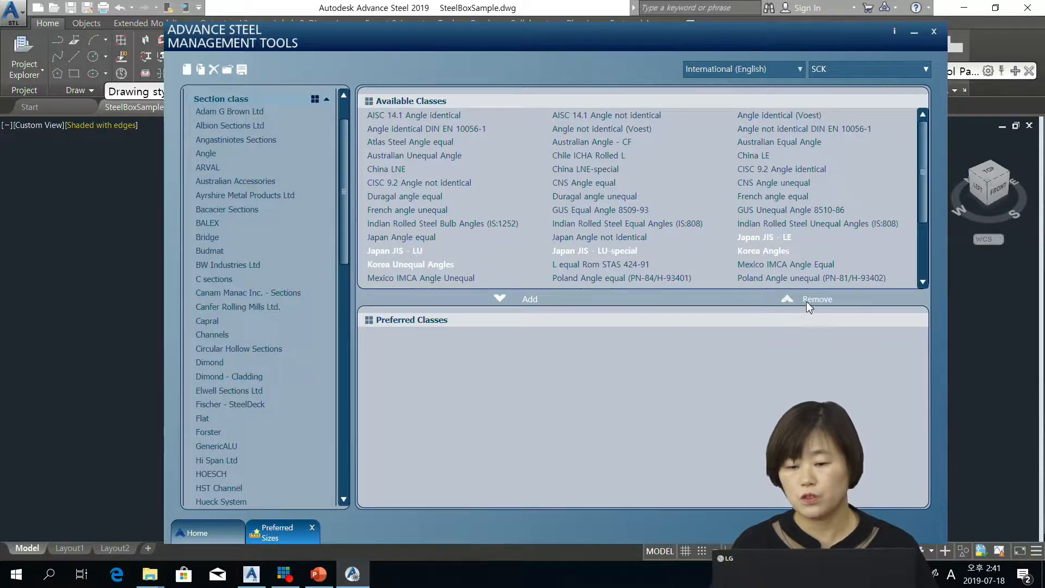
pyautogui.click(530, 298)
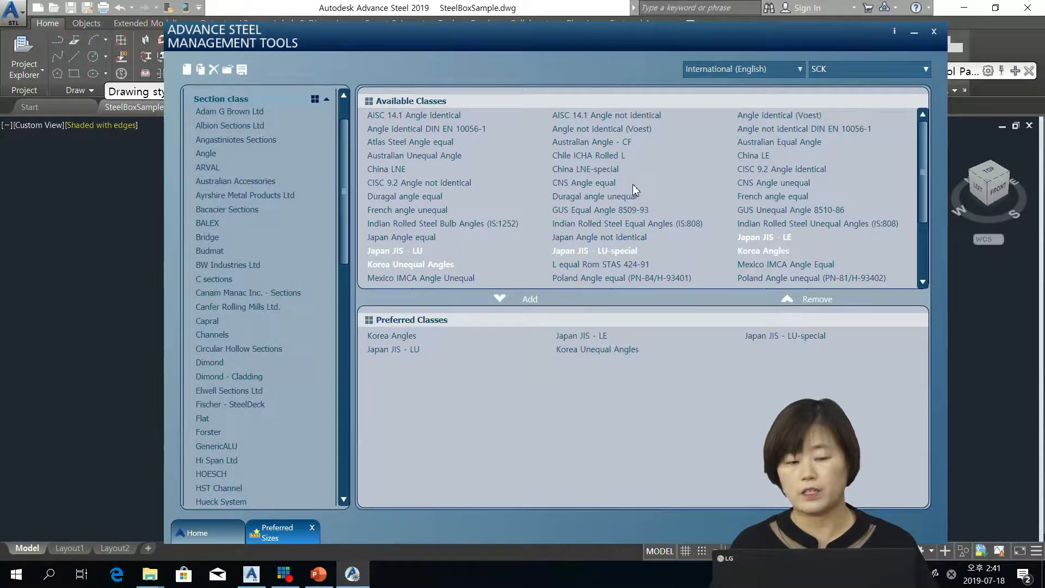
# Look through the remaining section classes down to Zeta - Purlins and close the Management Tools.
pyautogui.scroll(-1, 256, 381)
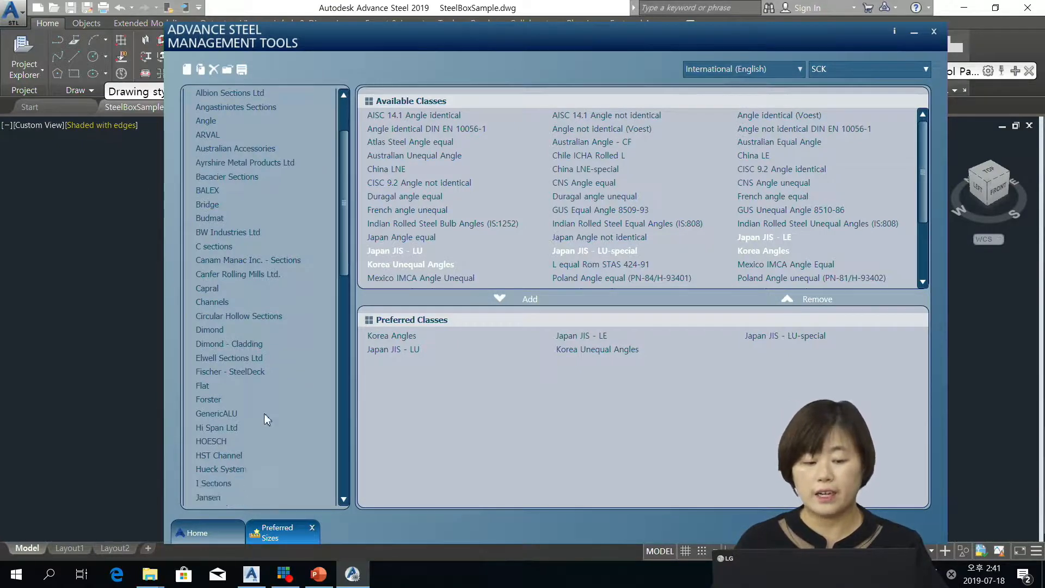
pyautogui.scroll(-3, 263, 417)
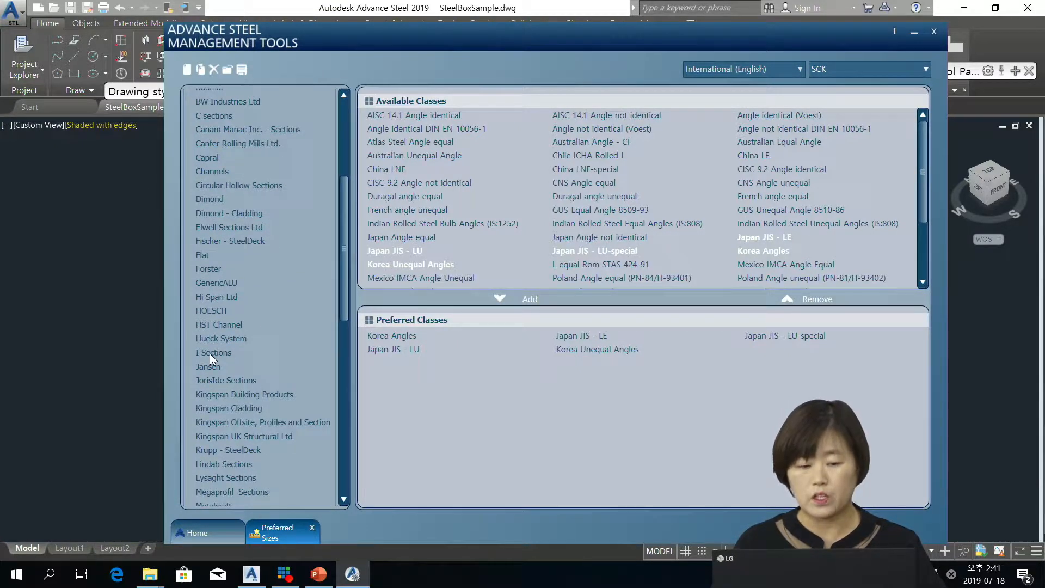
pyautogui.scroll(-5, 211, 355)
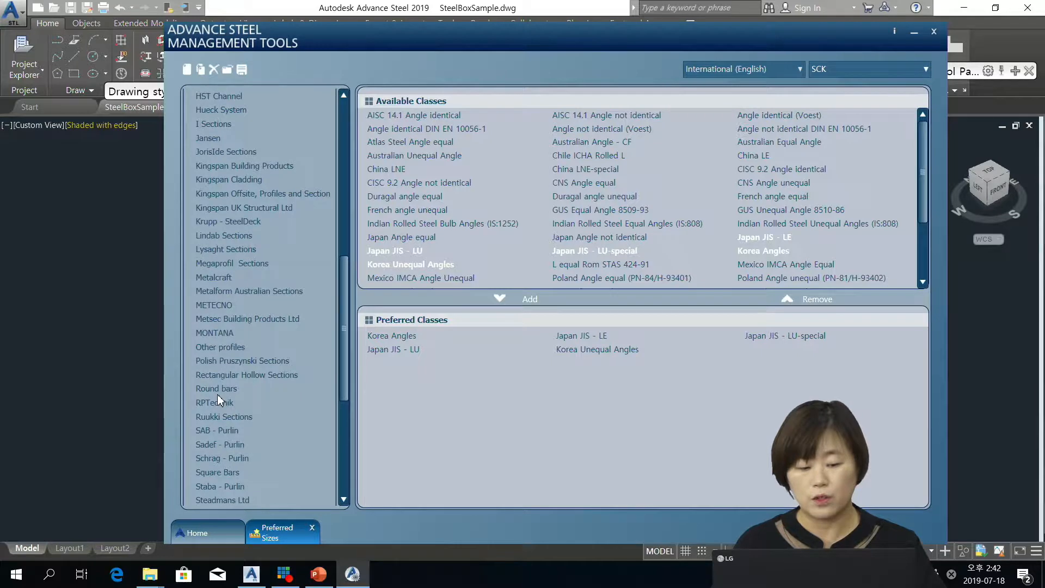
pyautogui.scroll(-2, 237, 417)
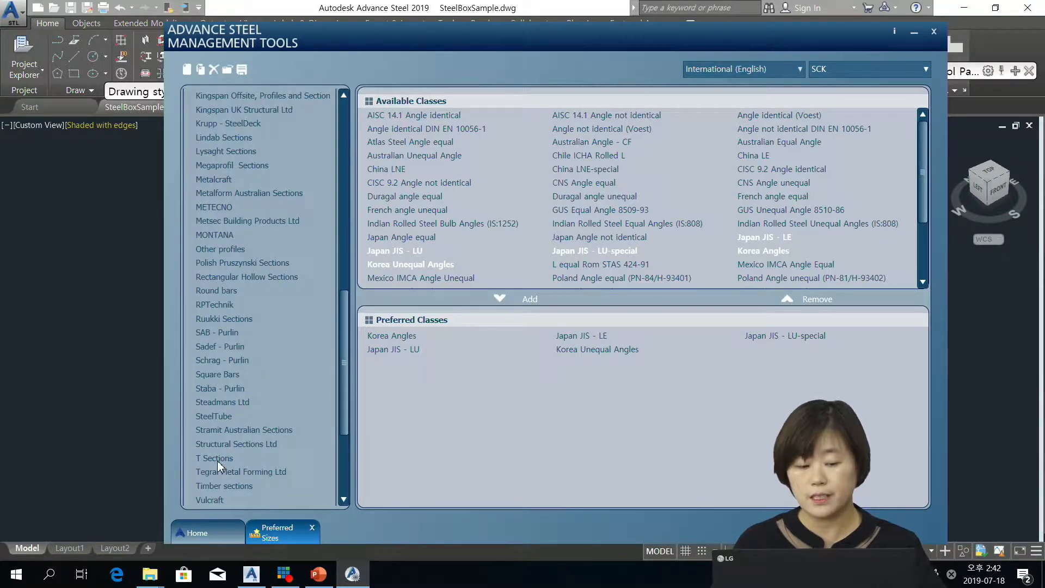
pyautogui.scroll(-2, 228, 455)
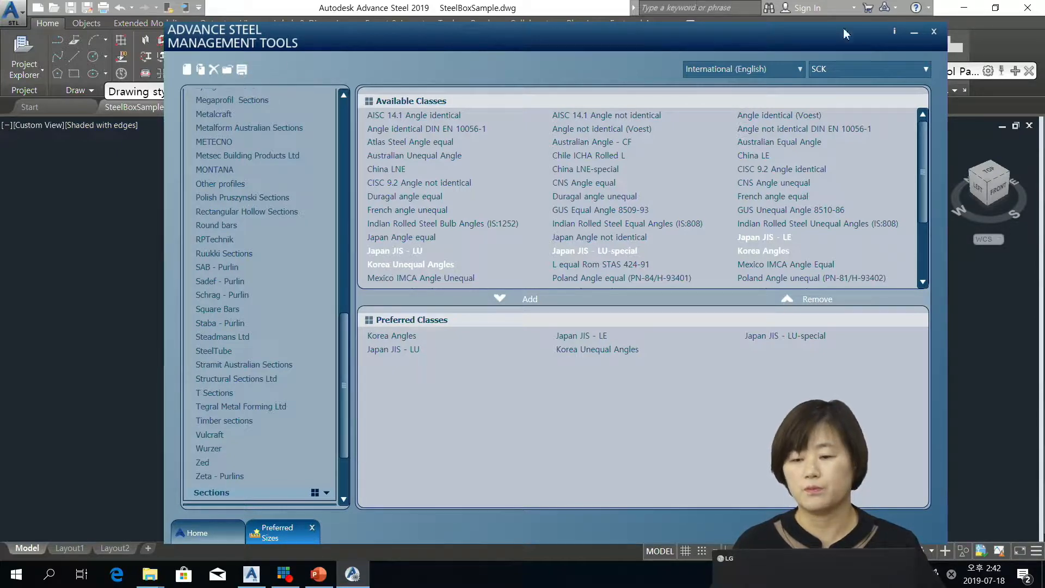
pyautogui.click(934, 33)
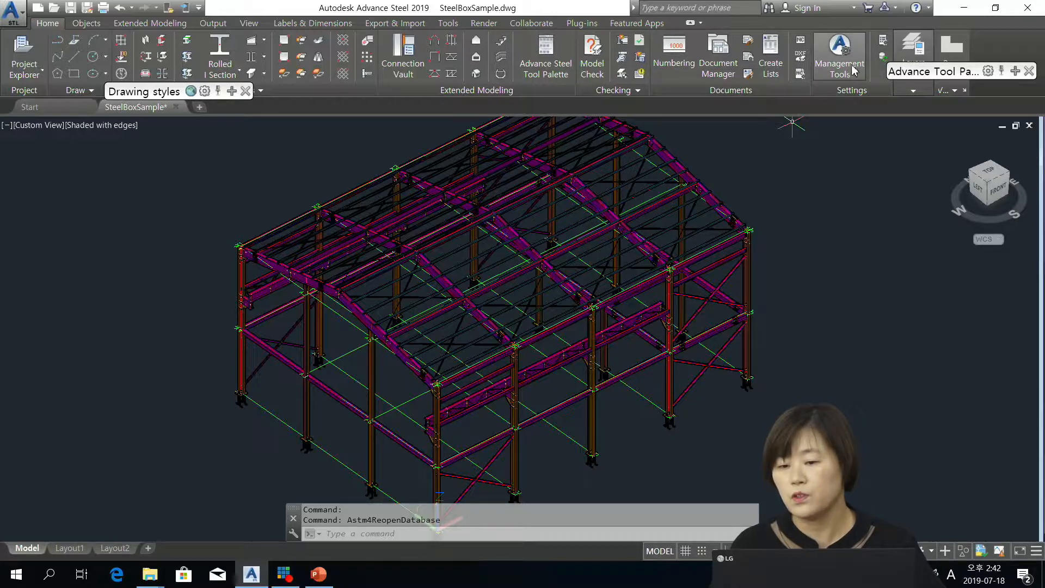
# Set the project's preferences profile to SCK under International (English) in the project data.
pyautogui.click(883, 44)
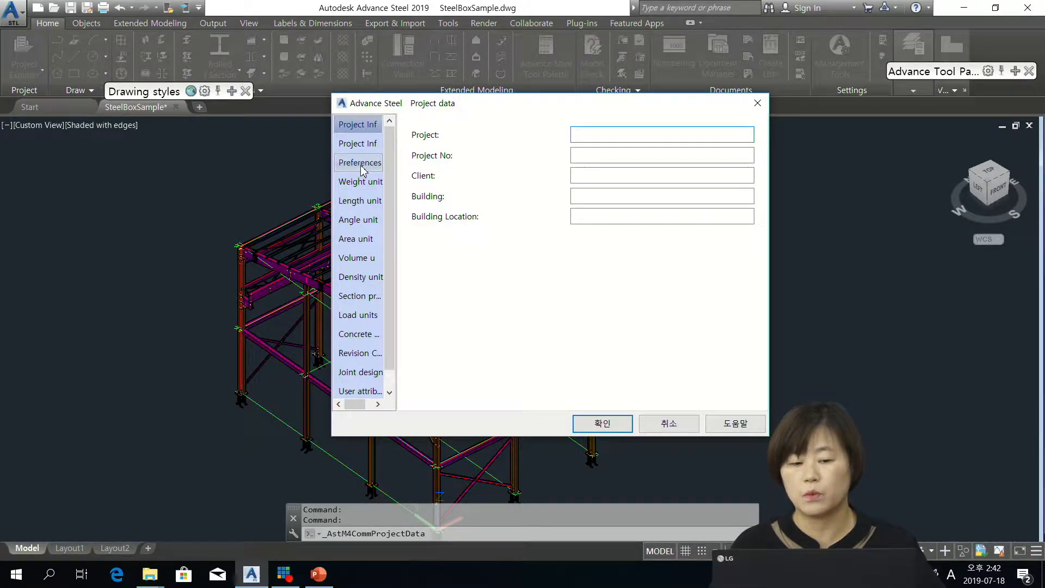
pyautogui.click(369, 169)
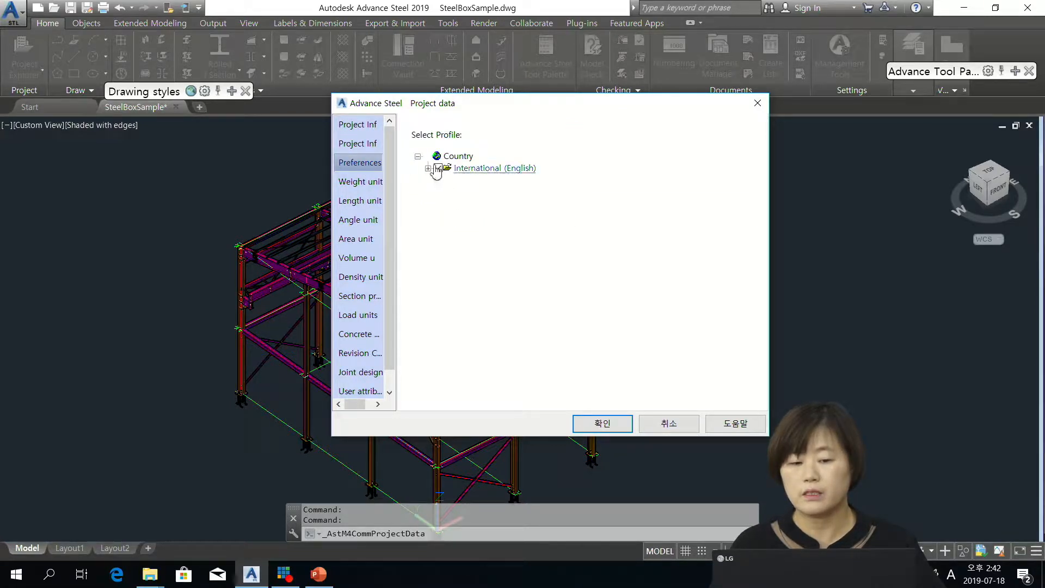
pyautogui.click(428, 168)
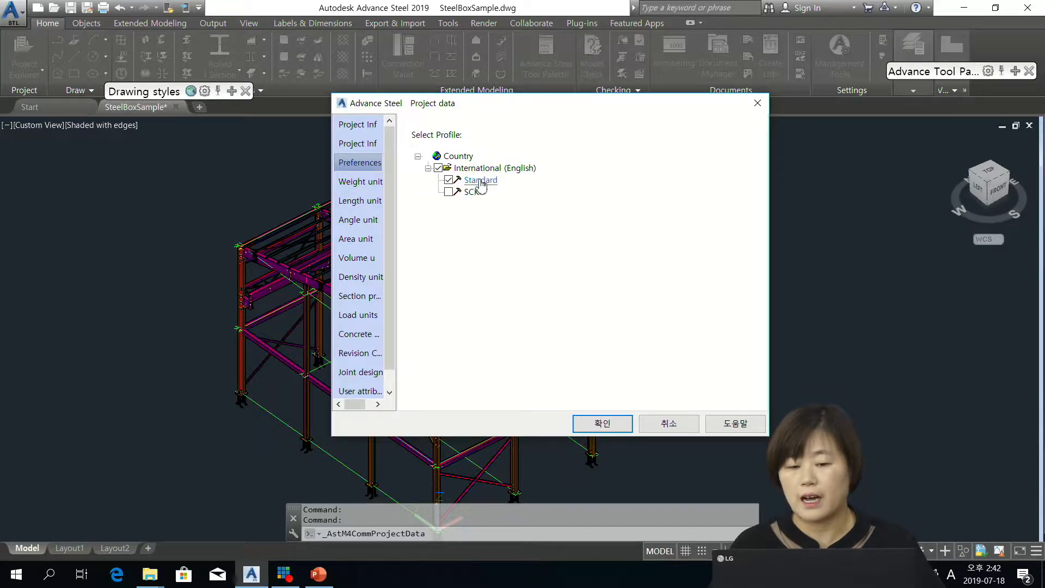
pyautogui.click(448, 192)
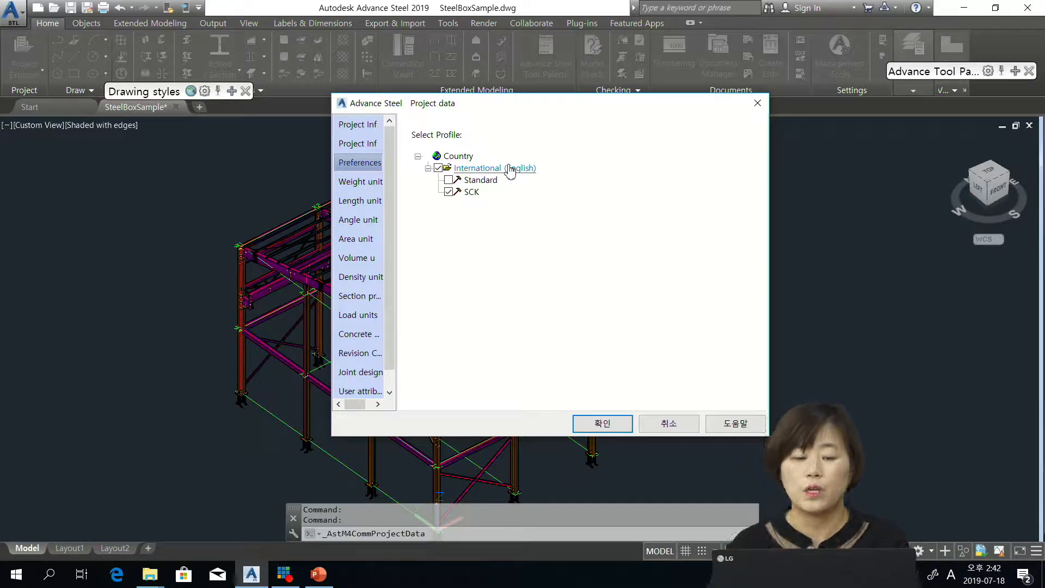
pyautogui.click(602, 423)
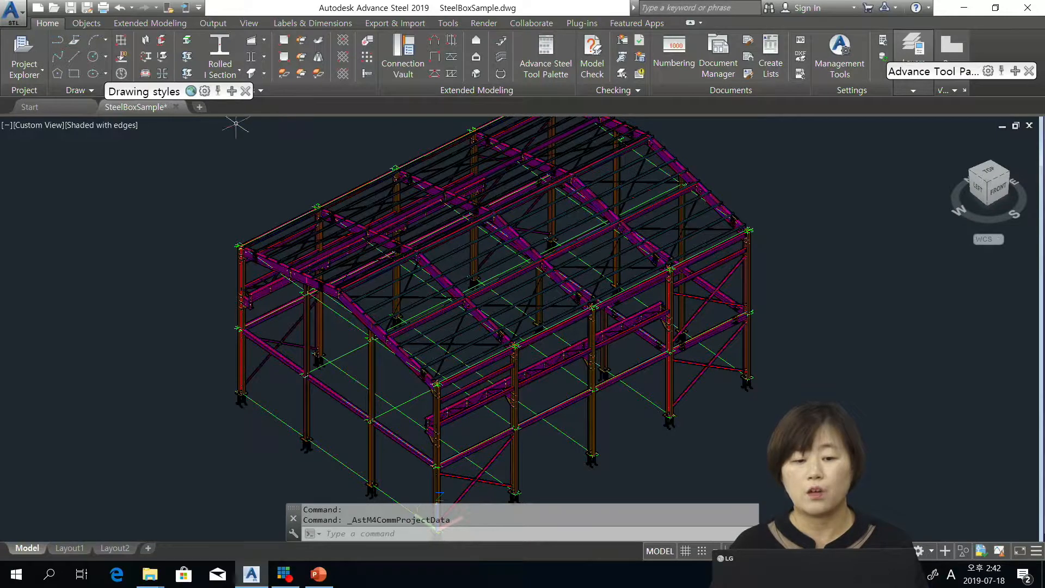
# Place a test steel column beside the frame and examine the preferred and full I Sections class lists in its beam properties.
pyautogui.click(146, 39)
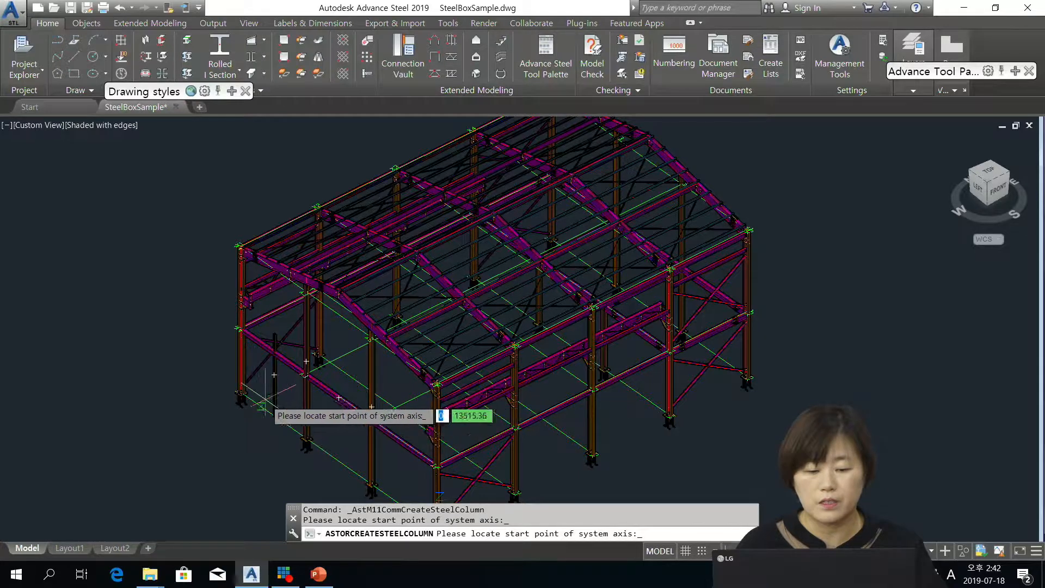
pyautogui.doubleClick(412, 302)
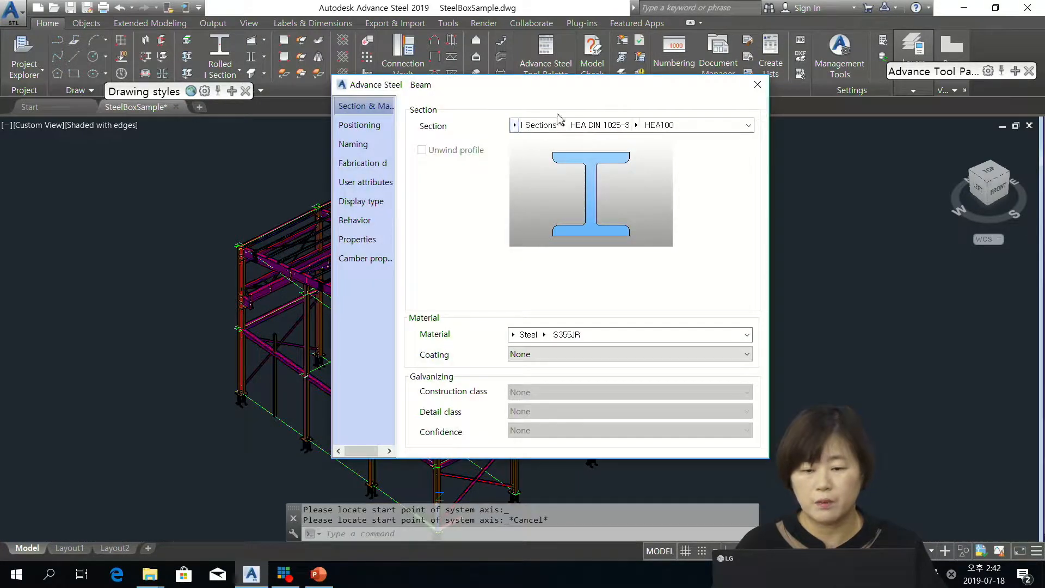
pyautogui.click(514, 125)
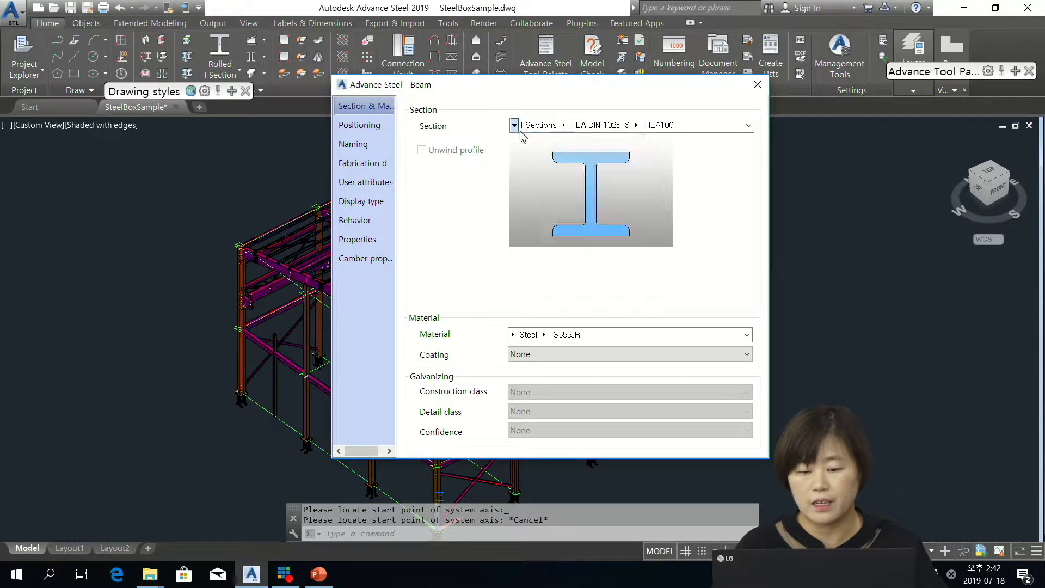
pyautogui.moveTo(536, 127)
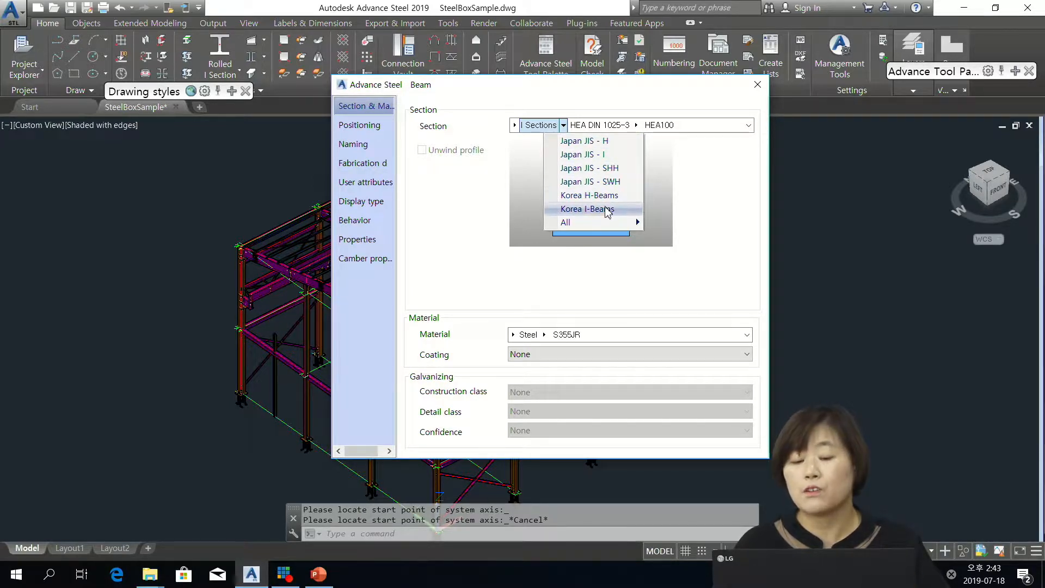
pyautogui.moveTo(609, 223)
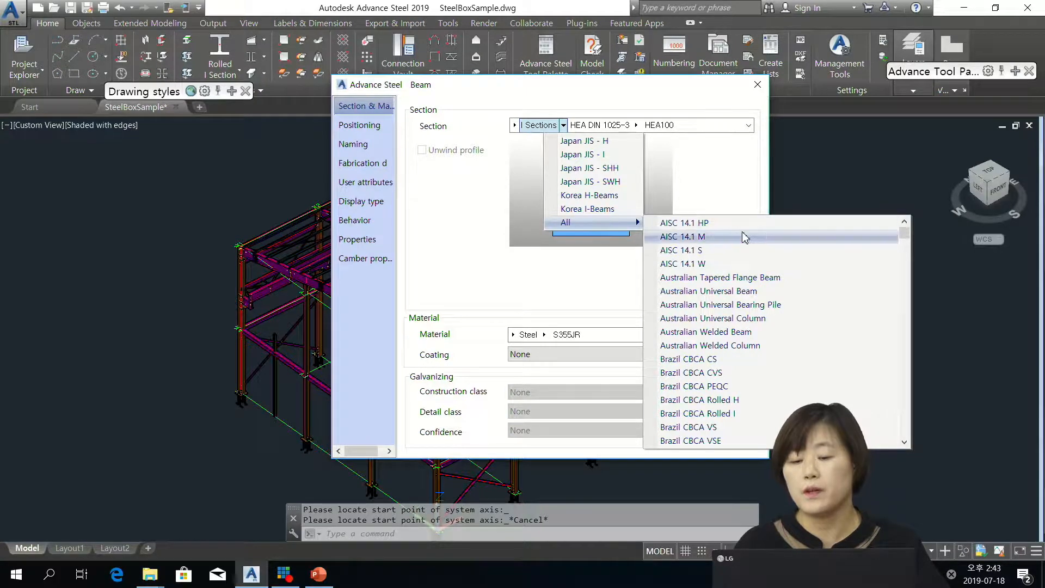
pyautogui.scroll(-12, 740, 305)
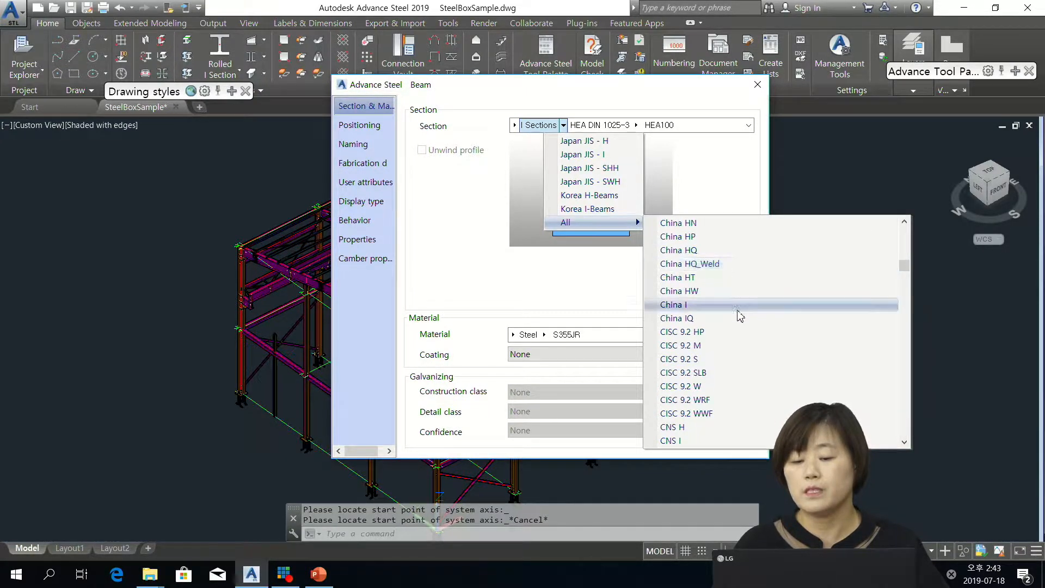
pyautogui.scroll(-1, 743, 343)
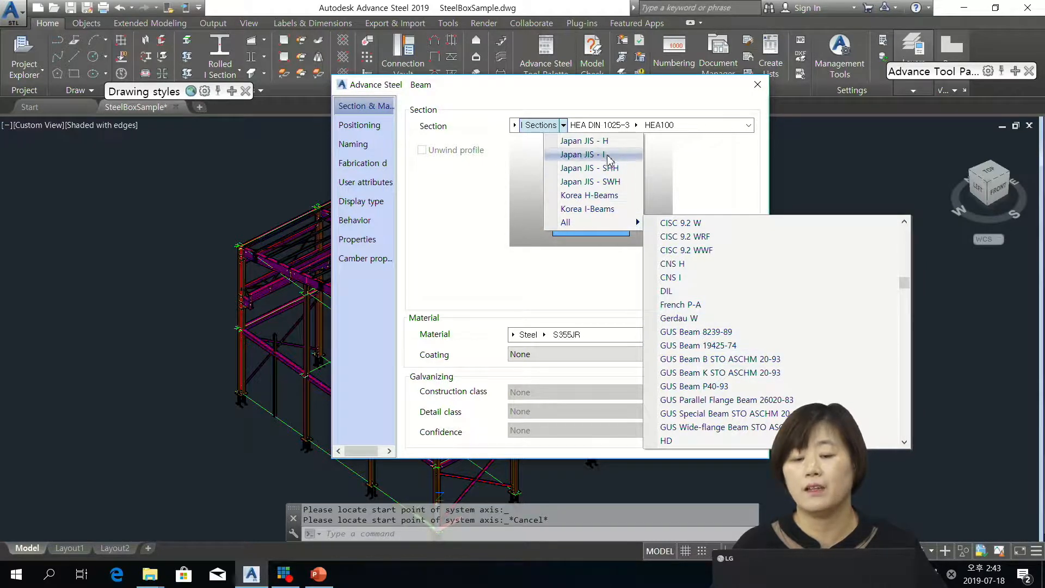
pyautogui.click(604, 221)
pyautogui.click(563, 125)
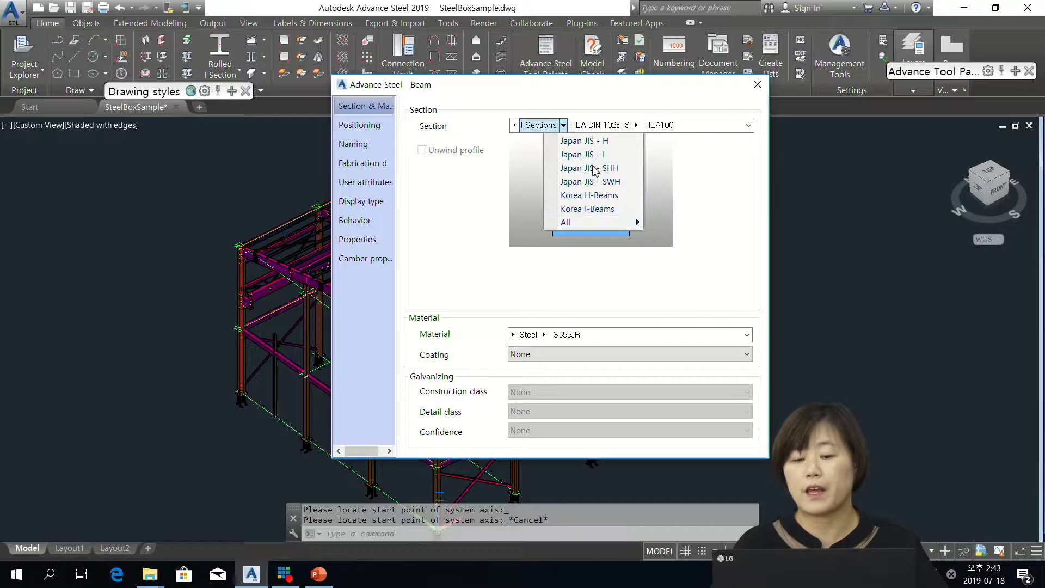
pyautogui.click(599, 129)
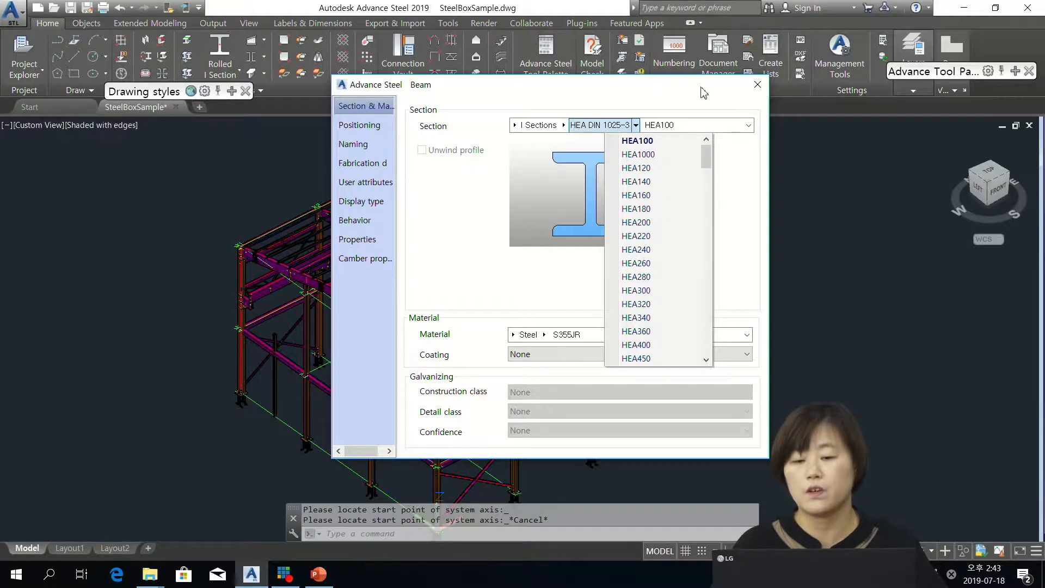
pyautogui.click(757, 85)
# Delete the test column from the model.
pyautogui.click(279, 383)
pyautogui.click(268, 333)
pyautogui.press('Delete')
pyautogui.scroll(-3, 429, 378)
pyautogui.moveTo(429, 378); pyautogui.dragTo(459, 362, button='middle')
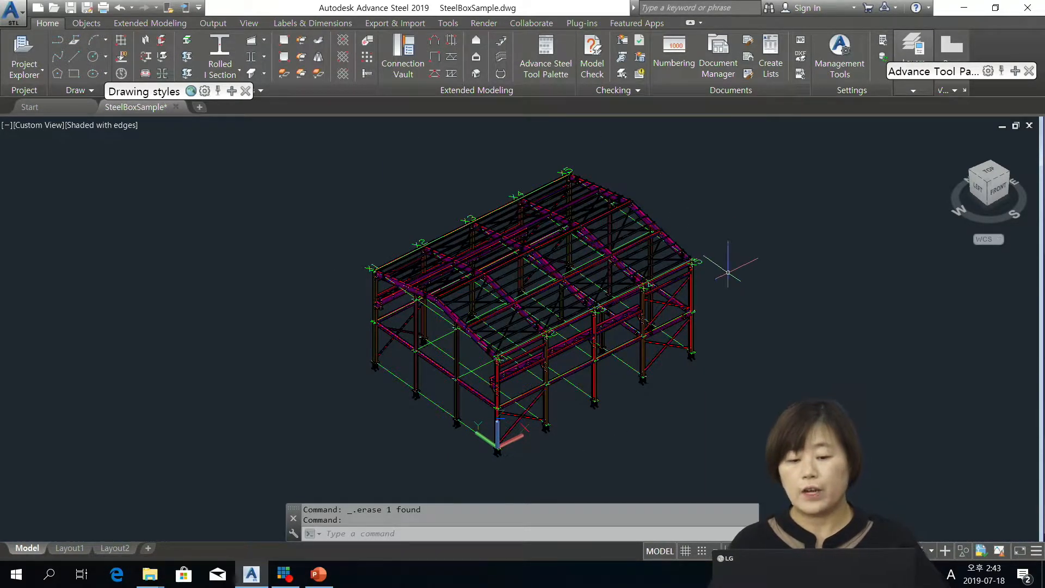
pyautogui.keyDown('shift'); pyautogui.moveTo(732, 284); pyautogui.dragTo(687, 316, button='middle'); pyautogui.keyUp('shift')
pyautogui.moveTo(688, 316)
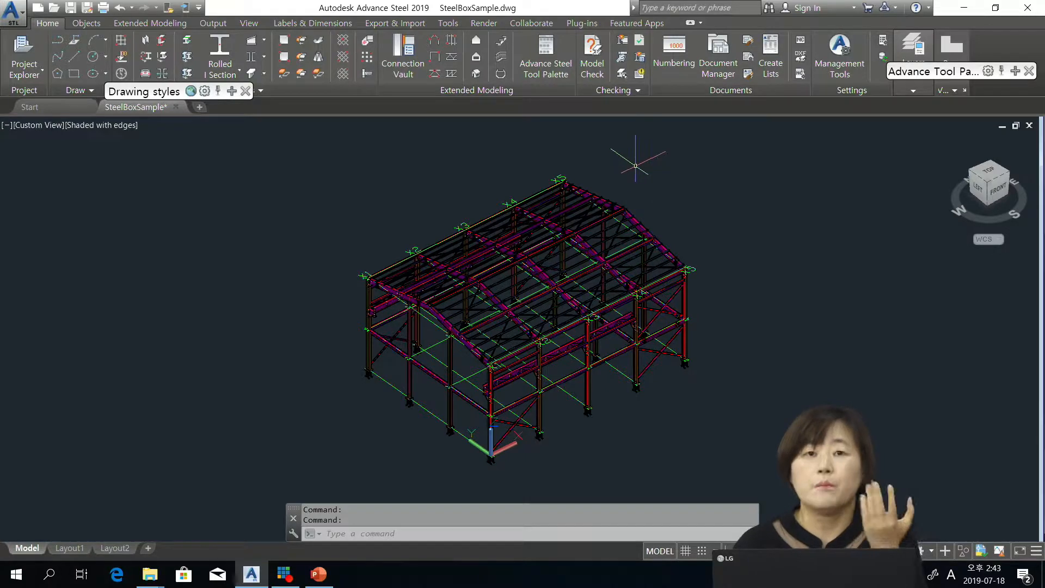
# Open the BOM templates palette and position it with the Drawing styles palette beside the model.
pyautogui.click(221, 25)
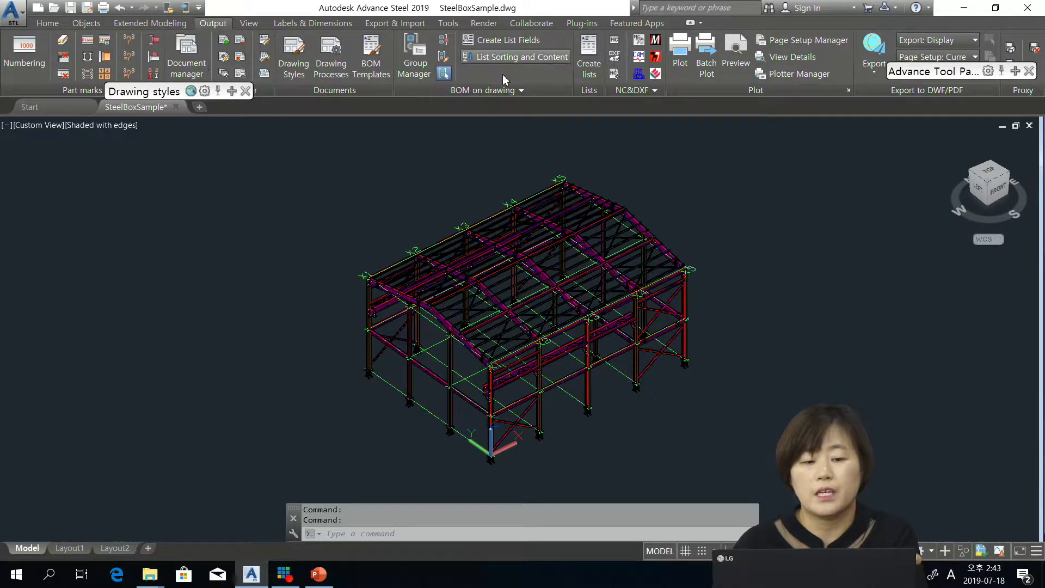
pyautogui.moveTo(153, 97)
pyautogui.mouseDown()
pyautogui.moveTo(767, 152)
pyautogui.moveTo(821, 168)
pyautogui.mouseUp()
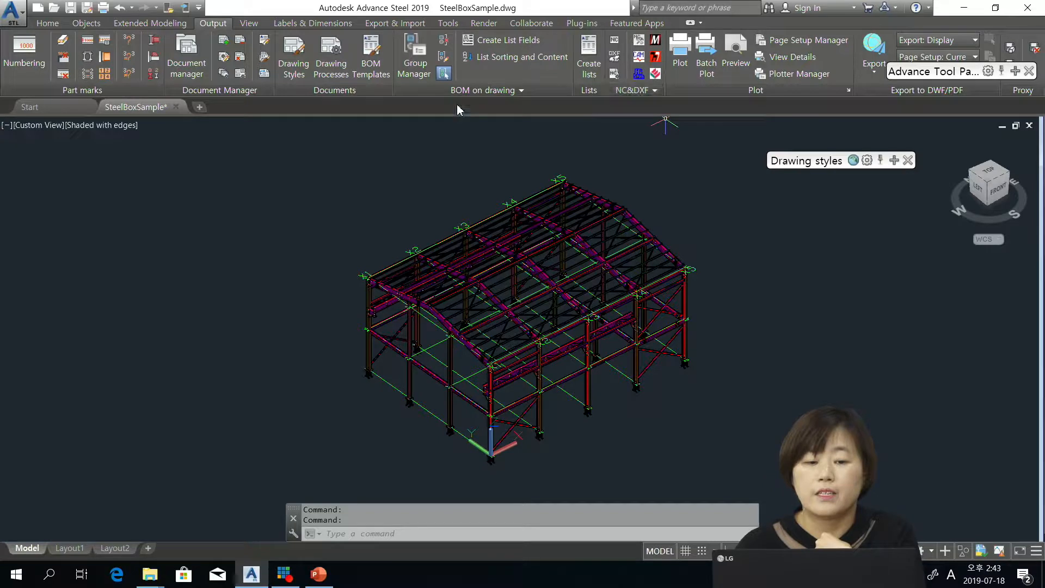
pyautogui.click(377, 57)
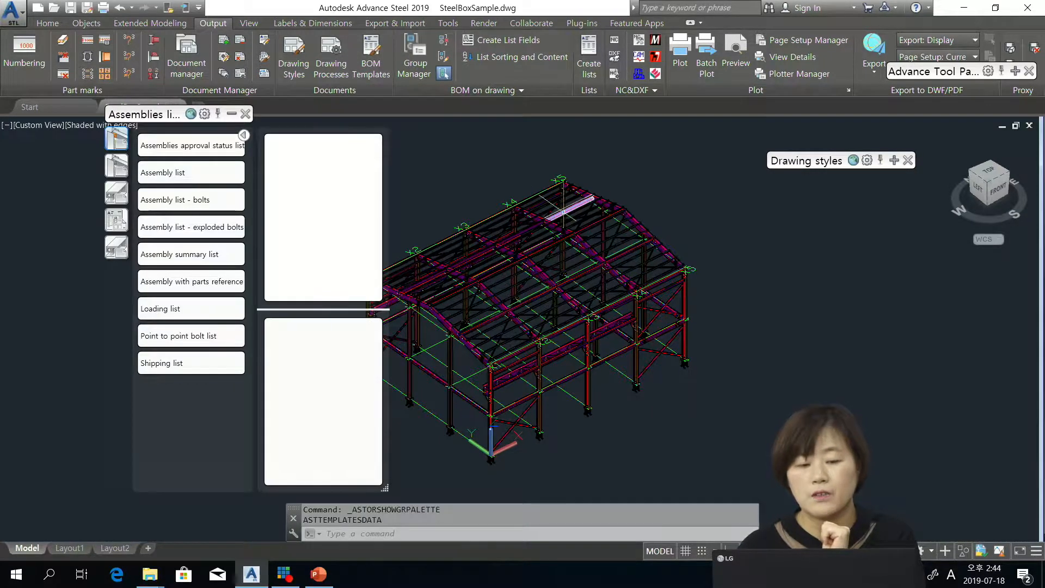
pyautogui.moveTo(182, 120); pyautogui.dragTo(724, 136)
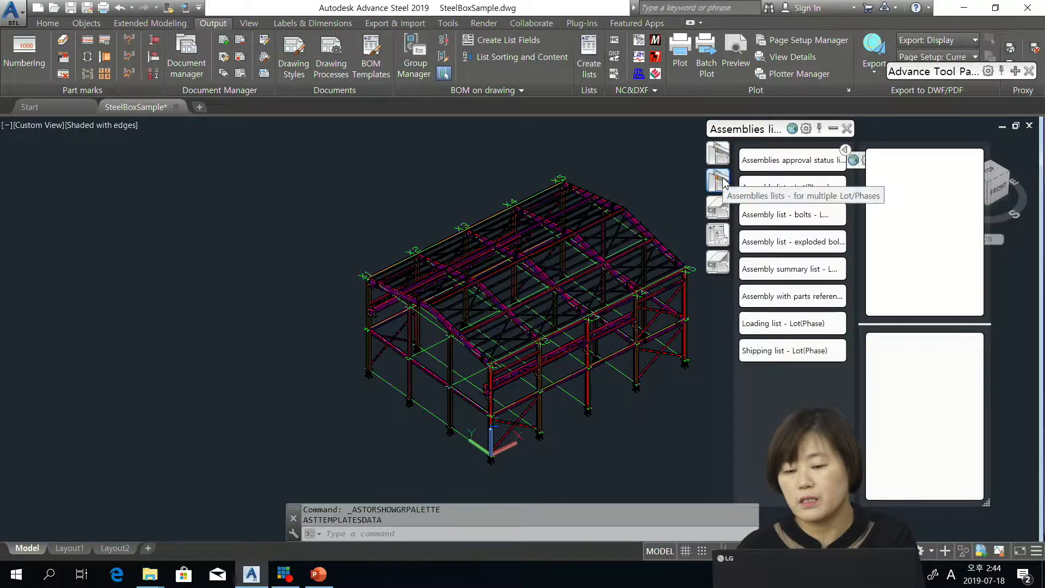
# Try to create a Beam list from the Parts lists templates, continuing without identical part detection.
pyautogui.click(724, 210)
pyautogui.click(718, 235)
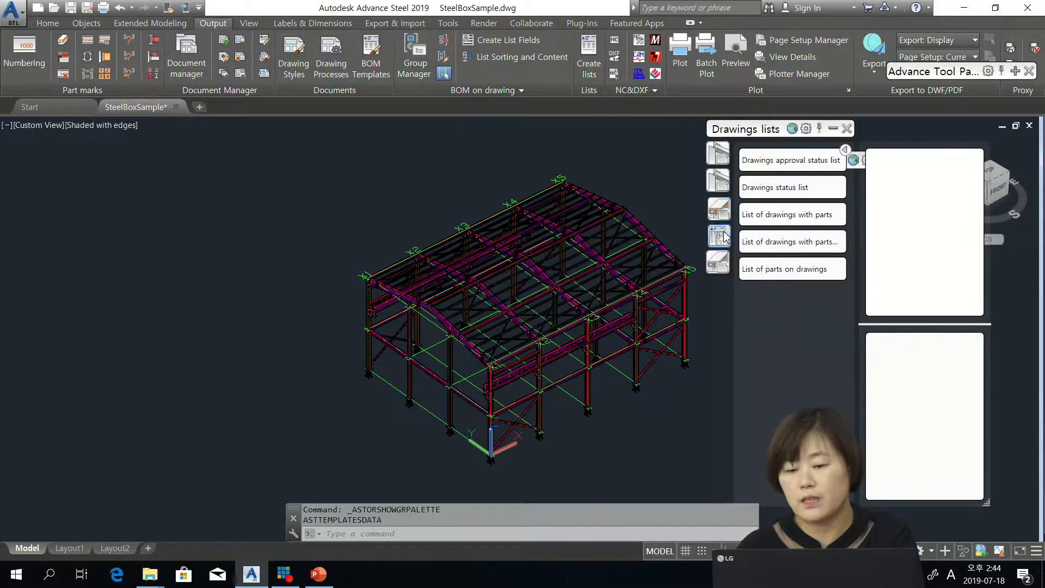
pyautogui.click(719, 263)
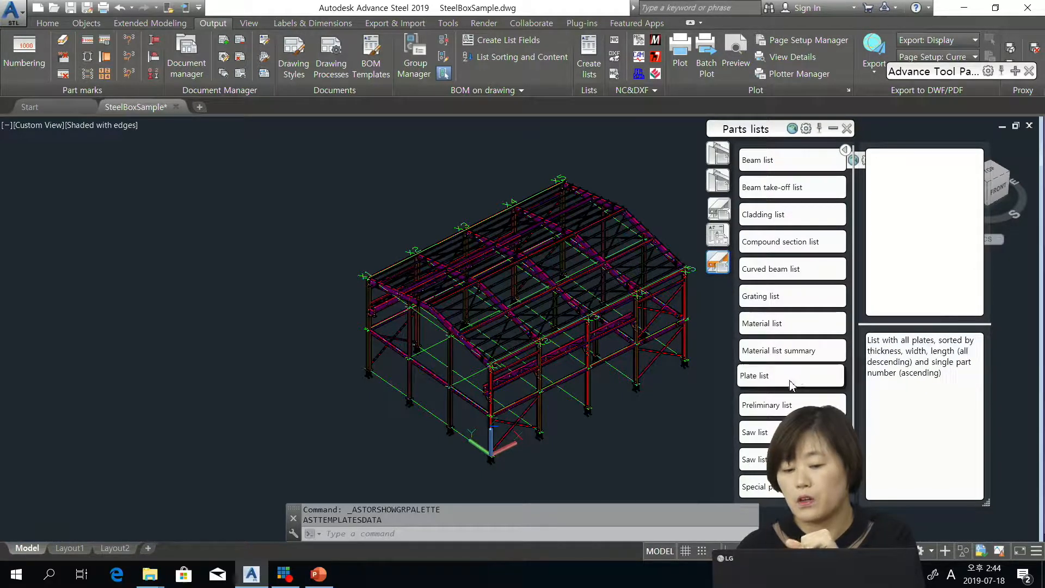
pyautogui.click(796, 161)
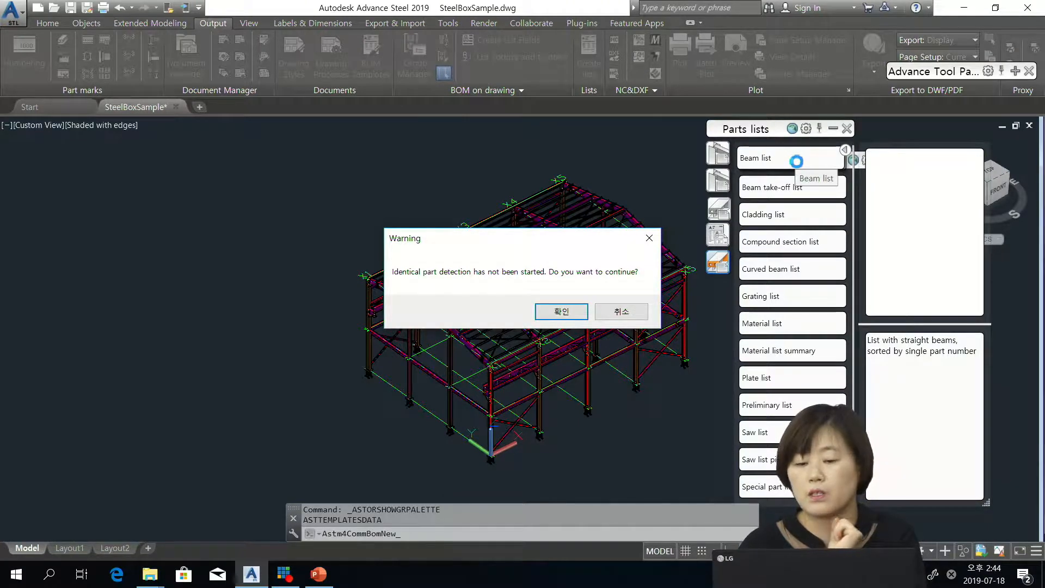
pyautogui.click(562, 311)
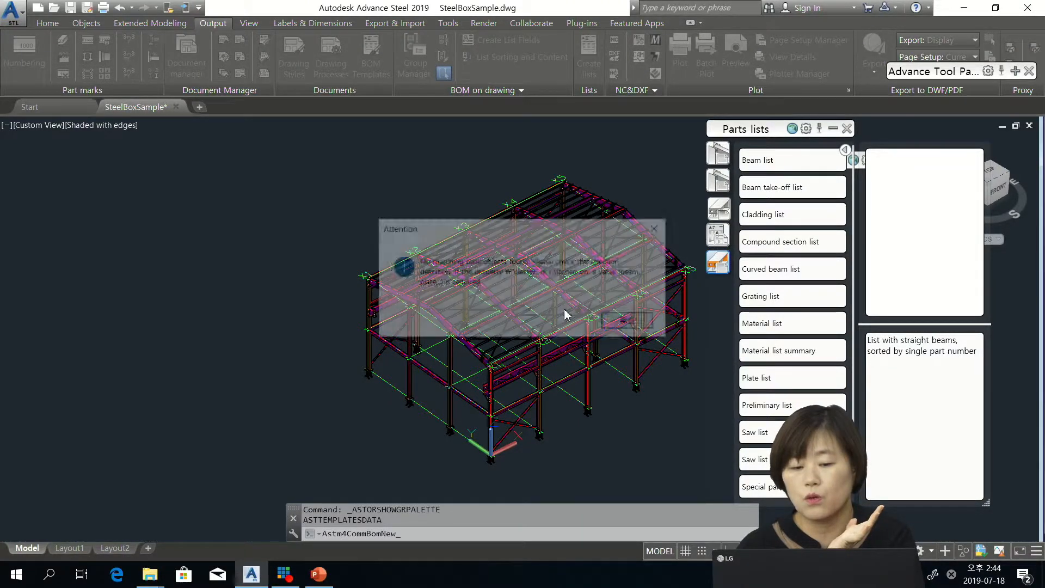
pyautogui.click(631, 322)
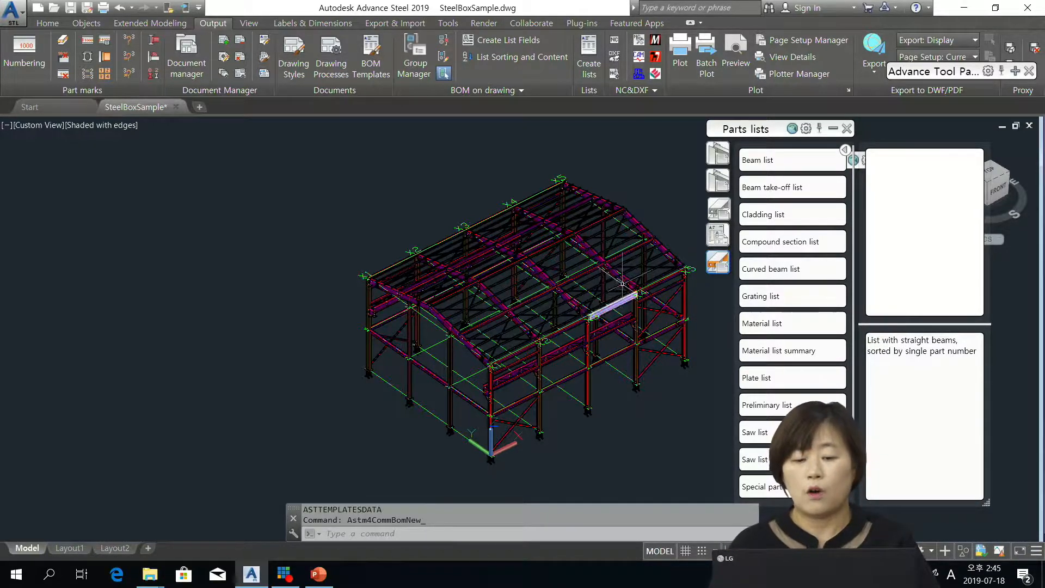
pyautogui.moveTo(496, 327); pyautogui.dragTo(427, 338, button='middle')
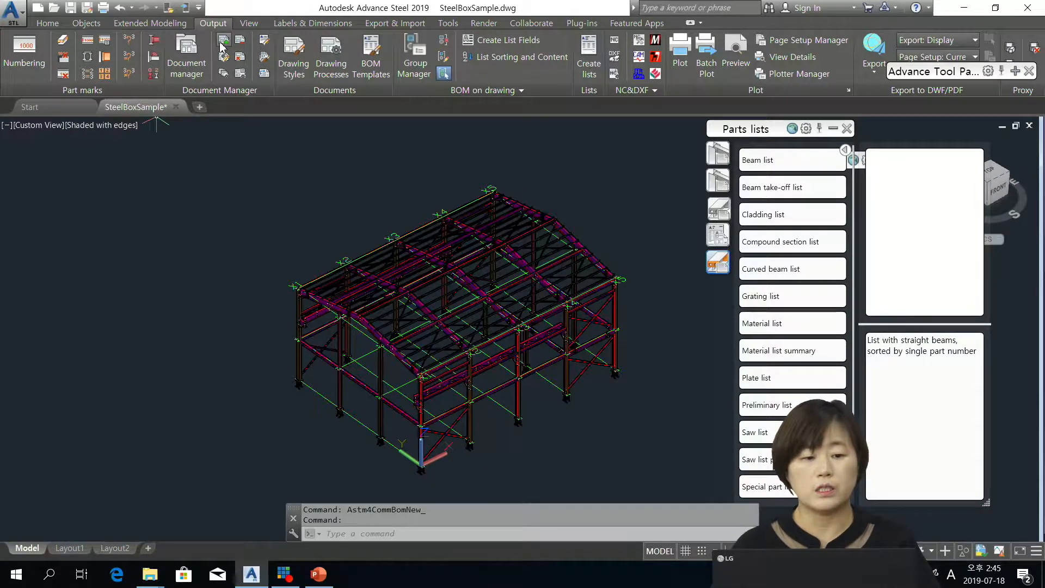
# Open the part numbering settings, set the single part start number to 1 and enable assembly processing.
pyautogui.click(31, 66)
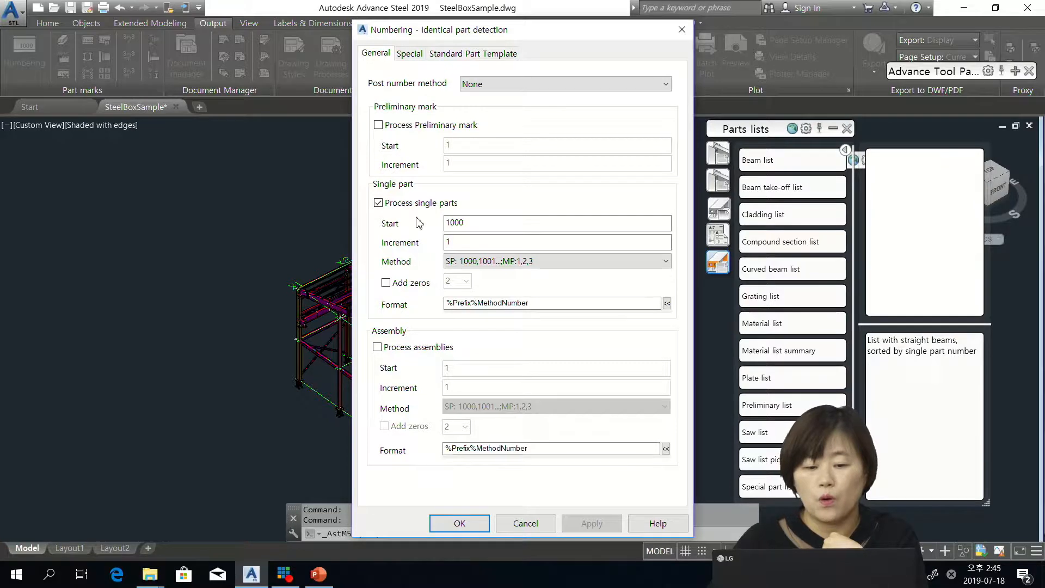
pyautogui.click(494, 220)
pyautogui.doubleClick(454, 221)
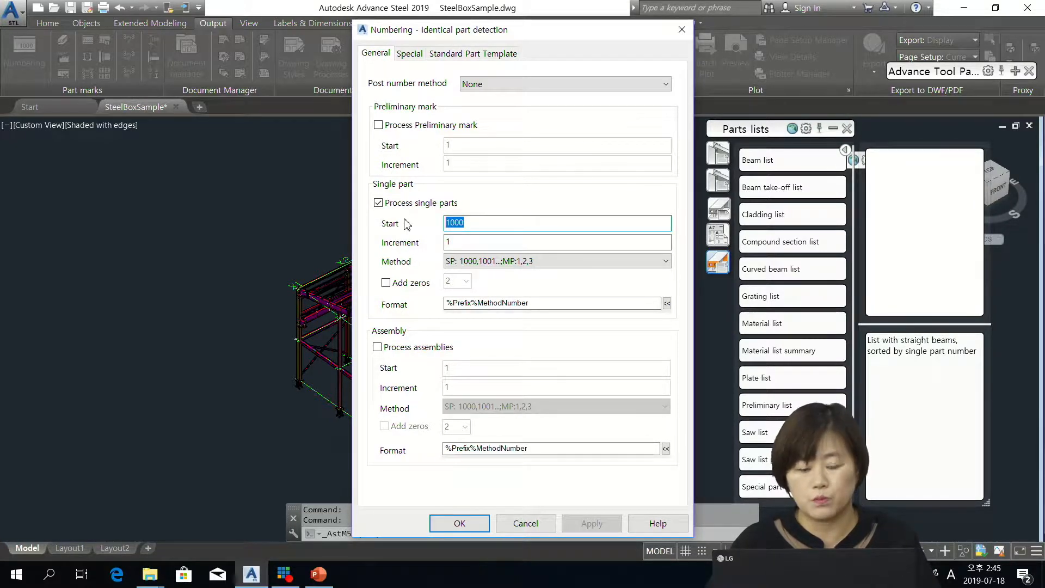
pyautogui.write('1')
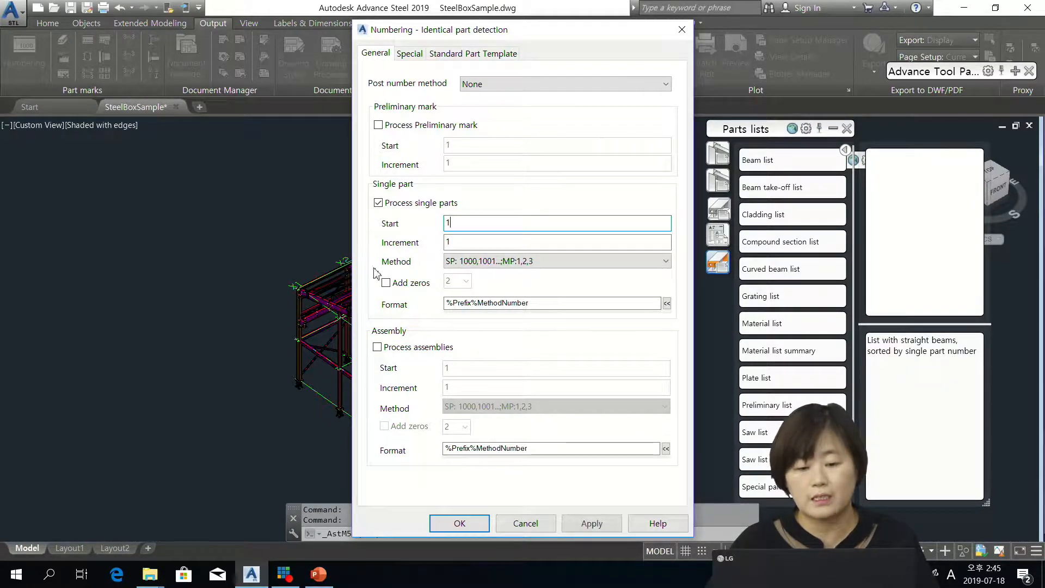
pyautogui.click(377, 347)
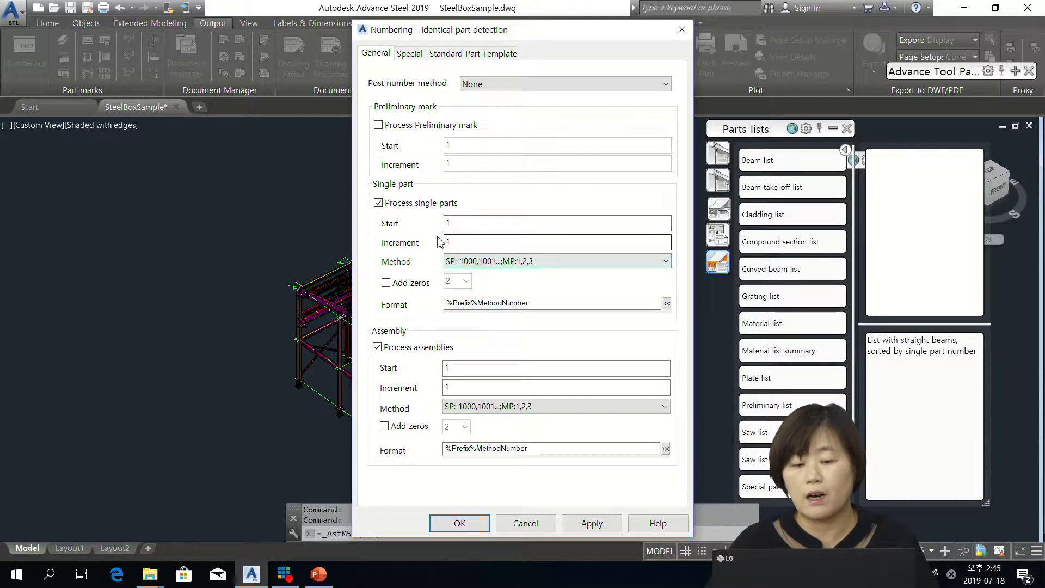
# Enable added zeros with a value of 3 for both single part and assembly numbers.
pyautogui.click(425, 283)
pyautogui.click(456, 281)
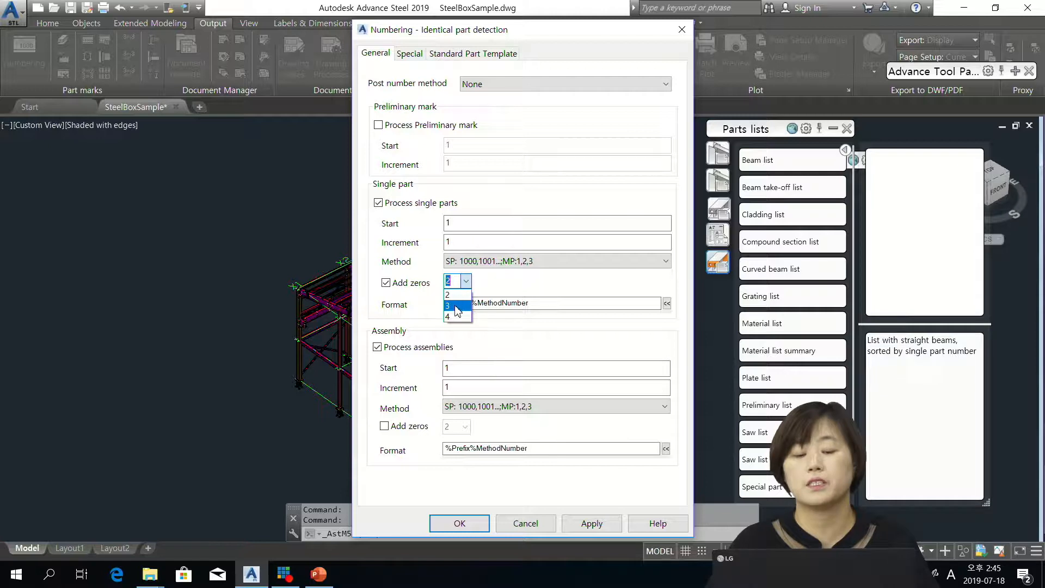
pyautogui.click(455, 305)
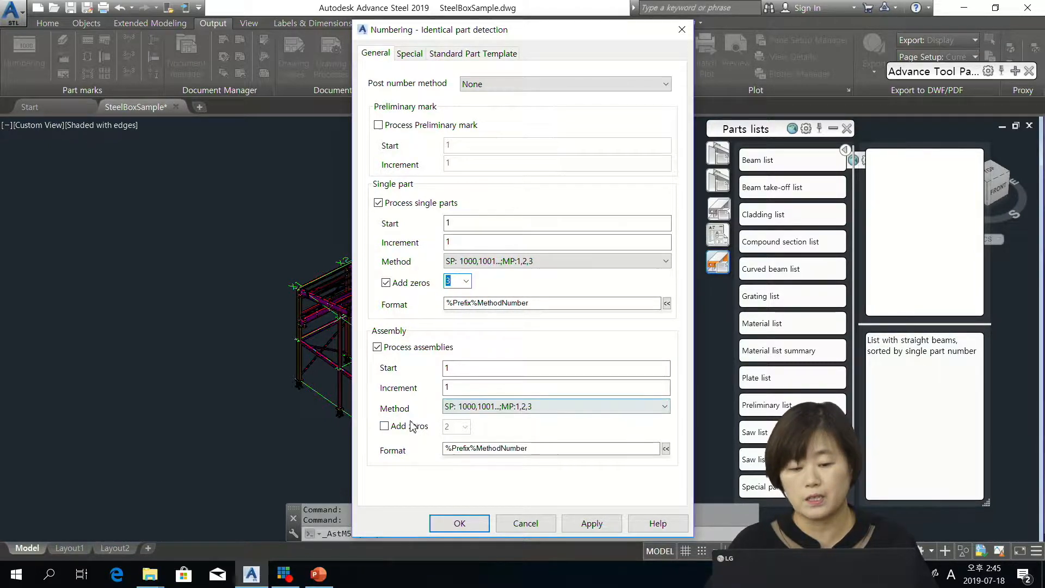
pyautogui.click(397, 430)
pyautogui.click(464, 427)
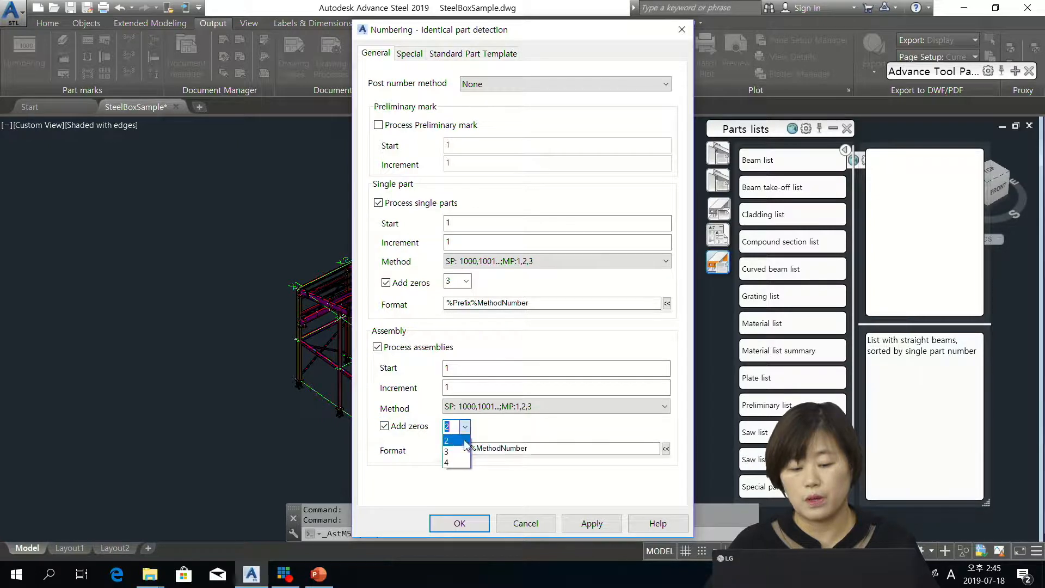
pyautogui.click(459, 453)
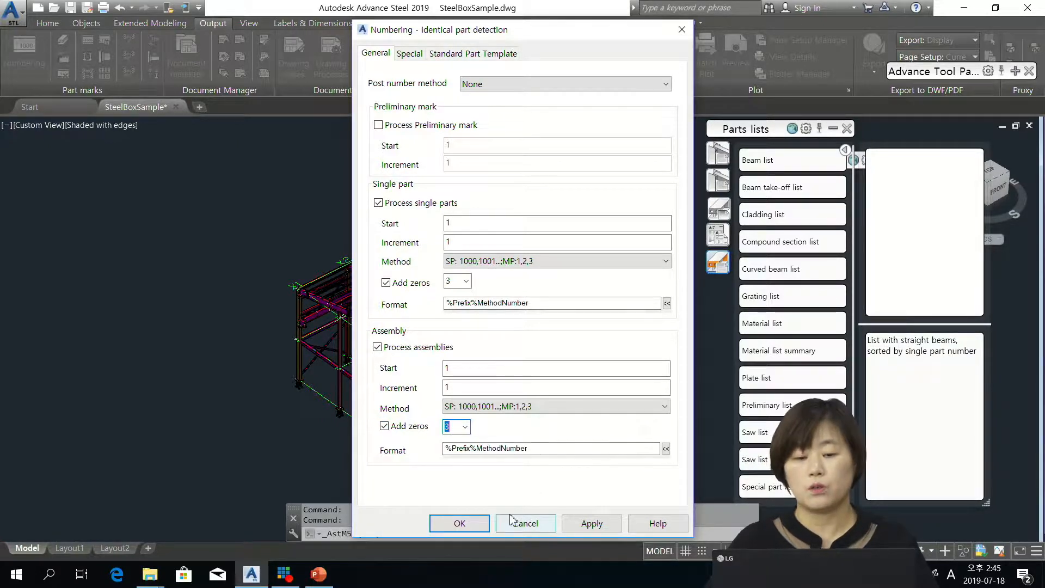
# Review the special numbering options, run the numbering on the whole model and close the results list.
pyautogui.click(410, 53)
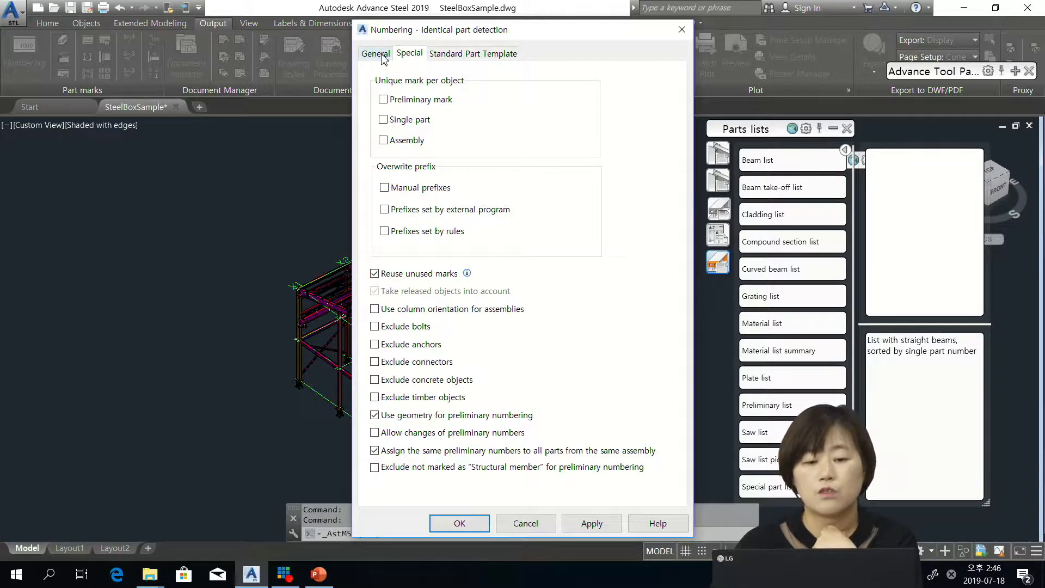
pyautogui.click(378, 54)
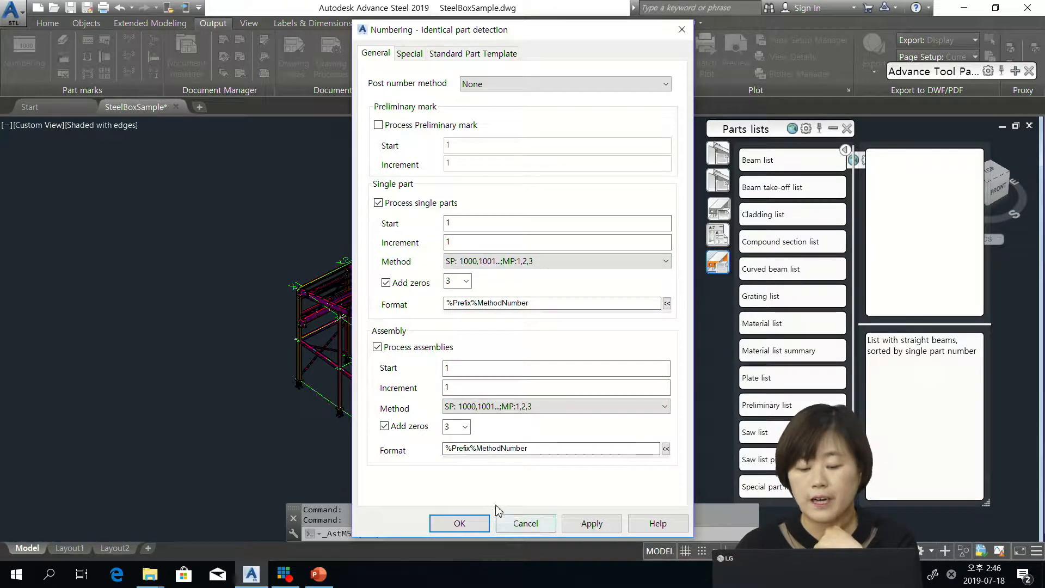
pyautogui.click(460, 523)
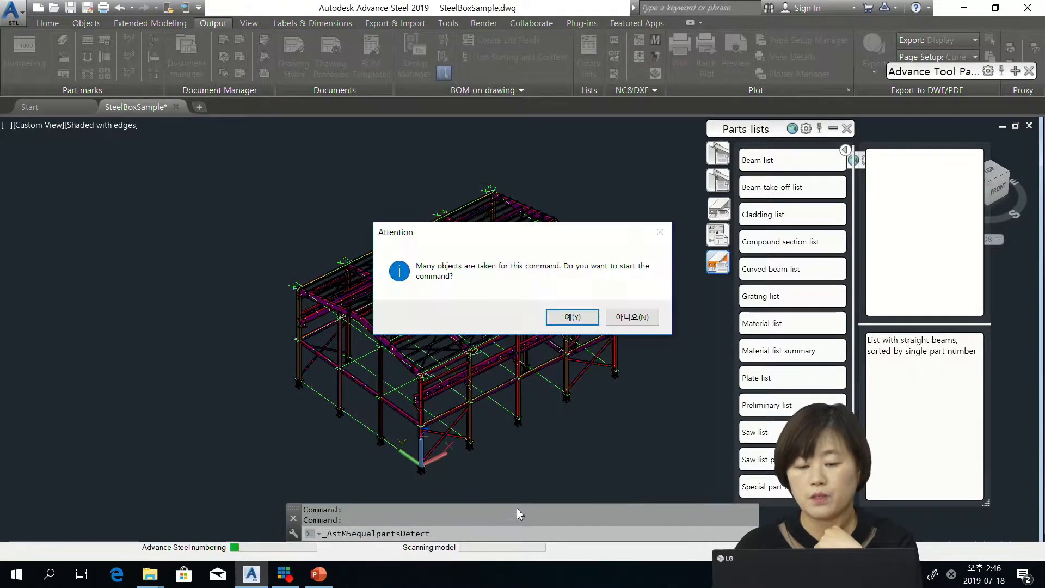
pyautogui.click(574, 318)
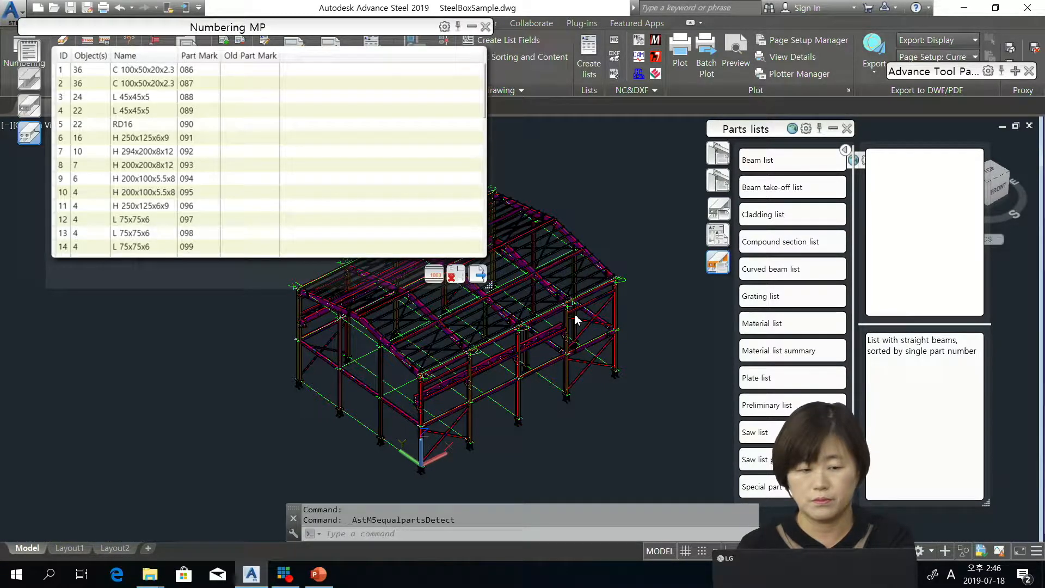
pyautogui.moveTo(248, 37); pyautogui.dragTo(277, 113)
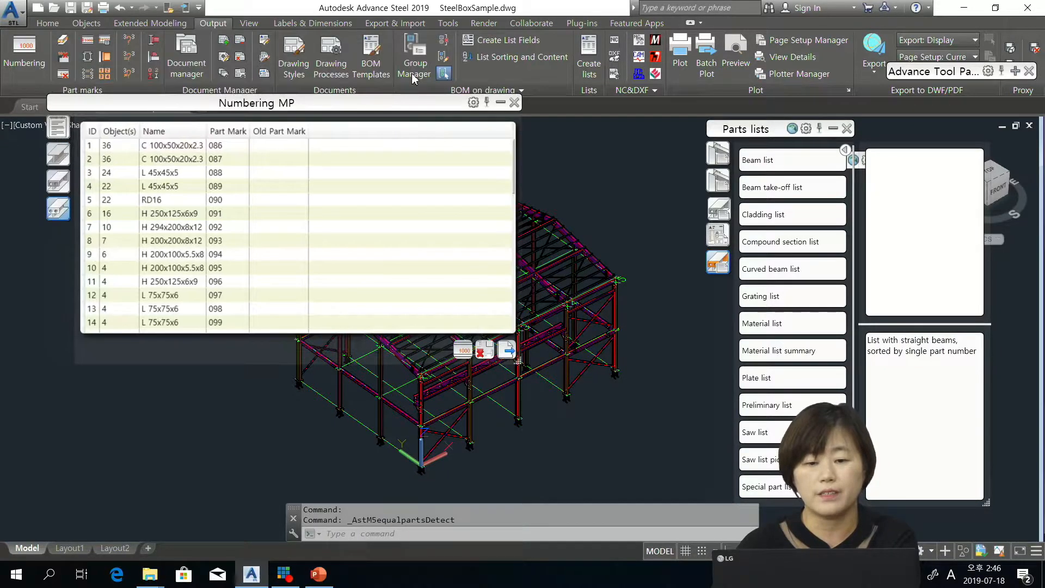
pyautogui.click(513, 102)
# Examine the single part and assembly marks in the naming properties of the corner column at grid X1.
pyautogui.scroll(2, 283, 361)
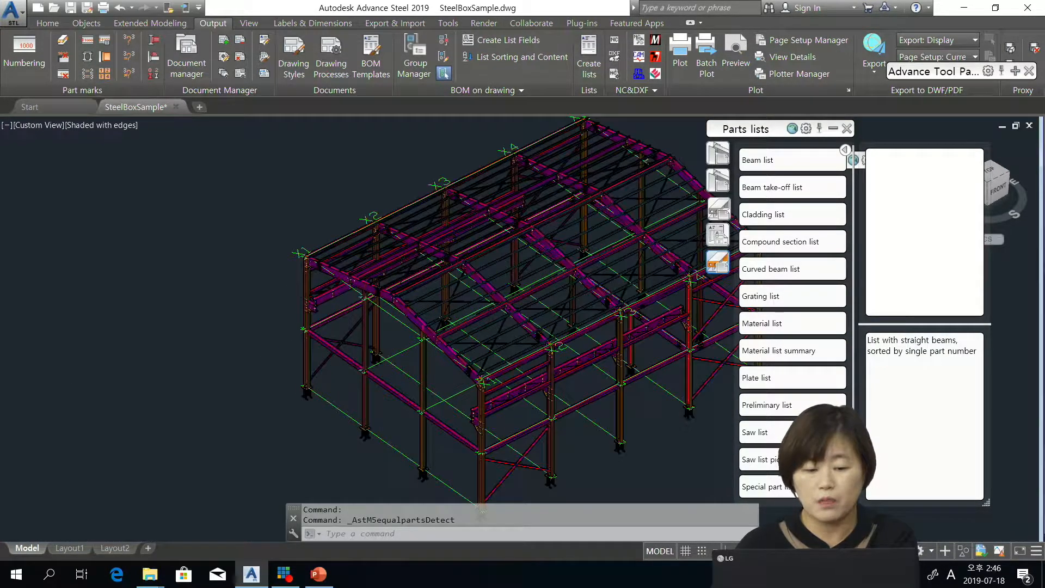
pyautogui.scroll(2, 280, 359)
pyautogui.doubleClick(317, 354)
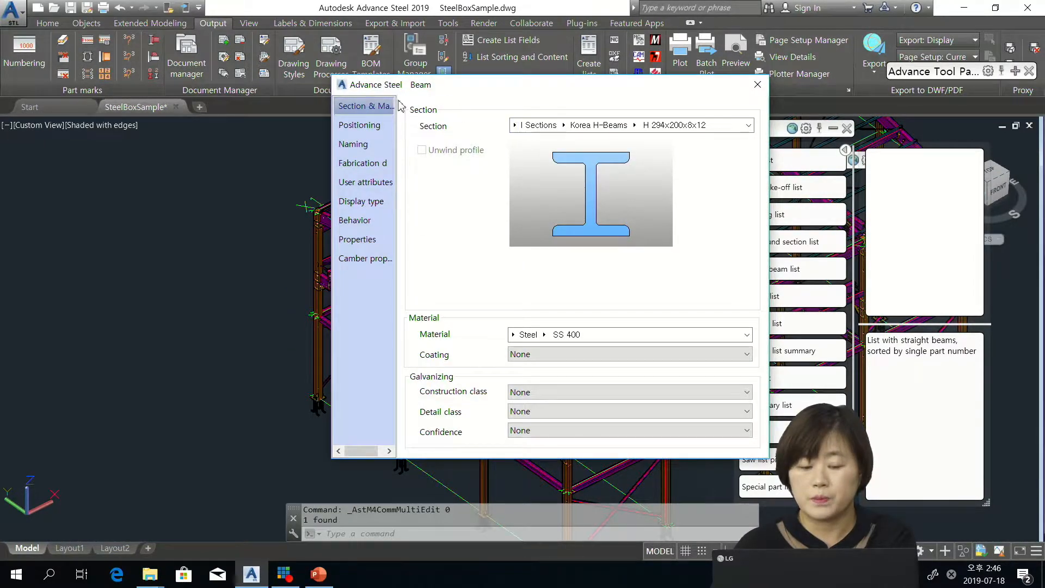
pyautogui.click(363, 145)
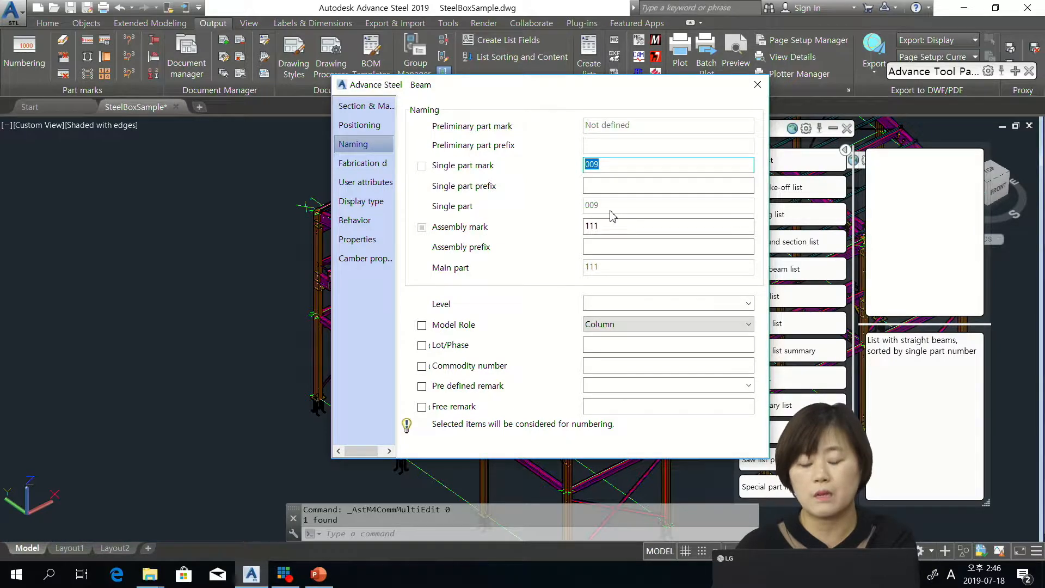
pyautogui.moveTo(626, 85); pyautogui.dragTo(716, 60)
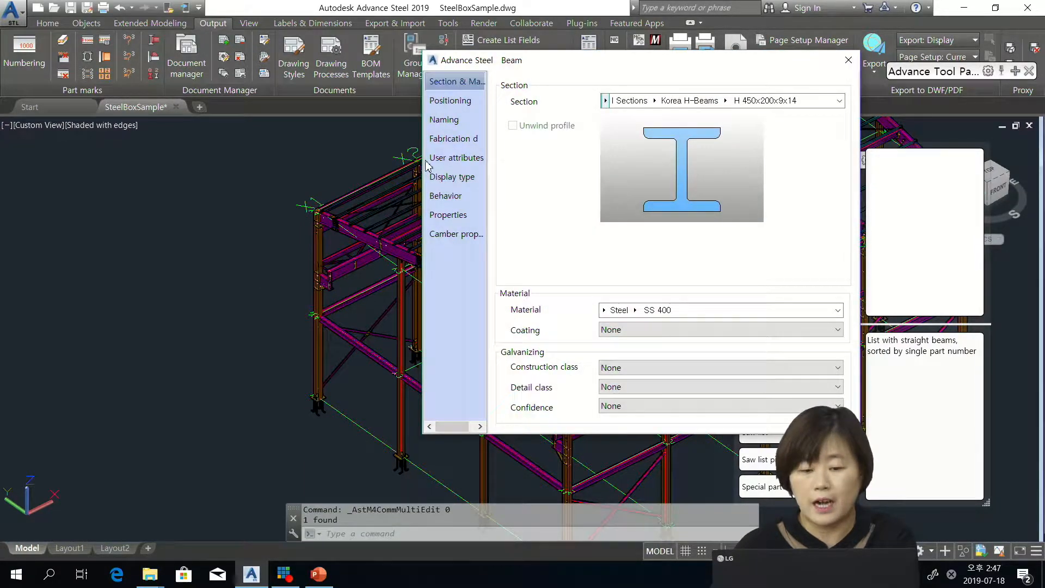
# Examine the single part and assembly marks of the short girder piece joined to the corner column.
pyautogui.scroll(5, 325, 220)
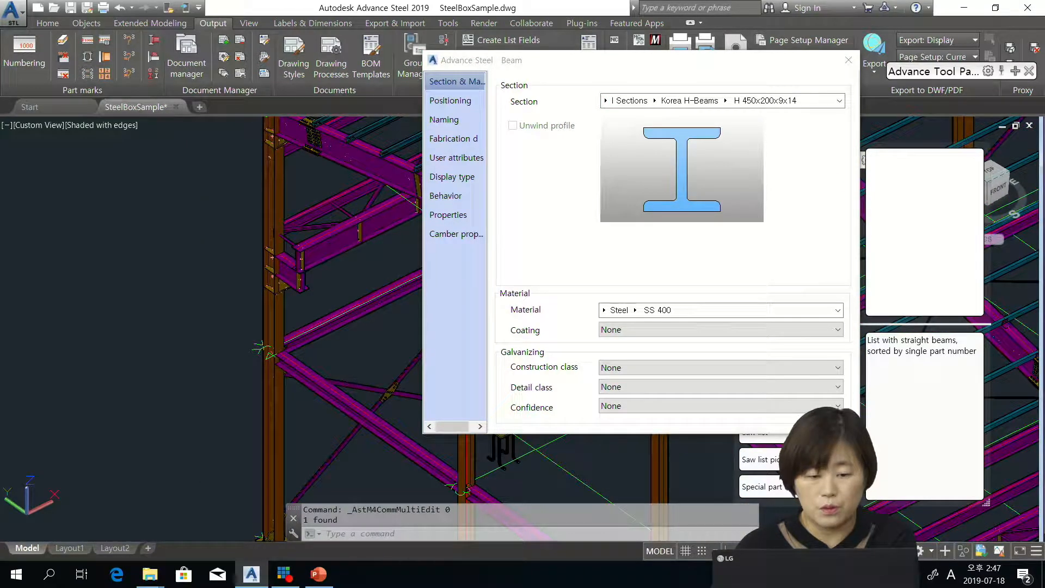
pyautogui.doubleClick(302, 149)
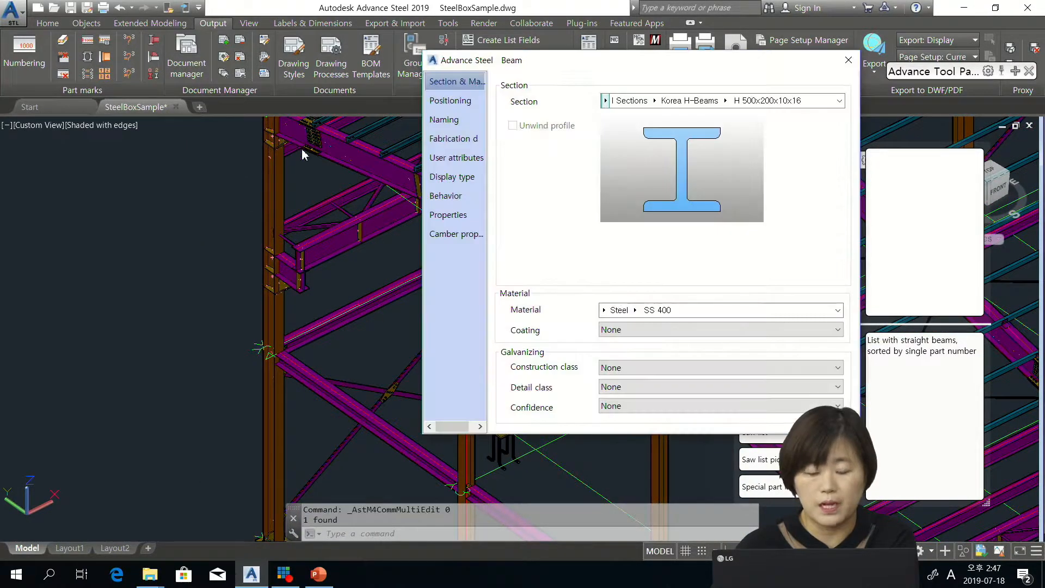
pyautogui.click(442, 121)
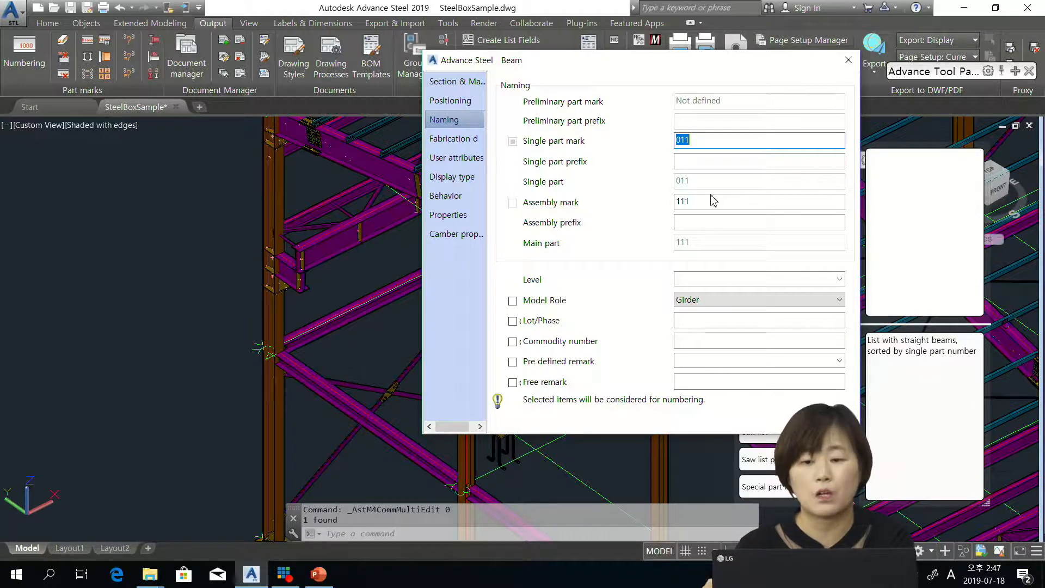
pyautogui.press('Return')
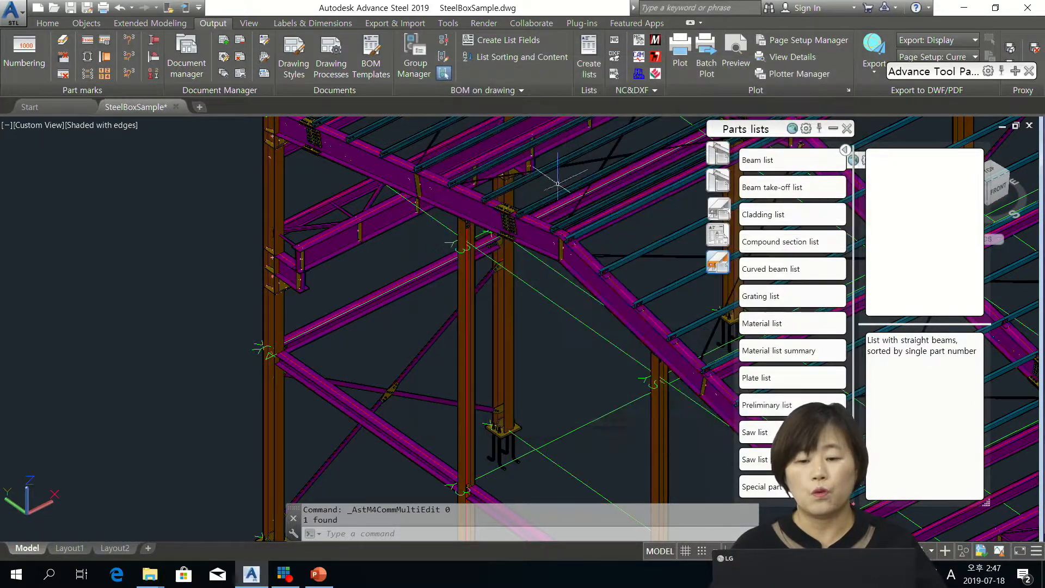
pyautogui.moveTo(272, 310); pyautogui.dragTo(226, 308, button='middle')
pyautogui.scroll(-6, 227, 307)
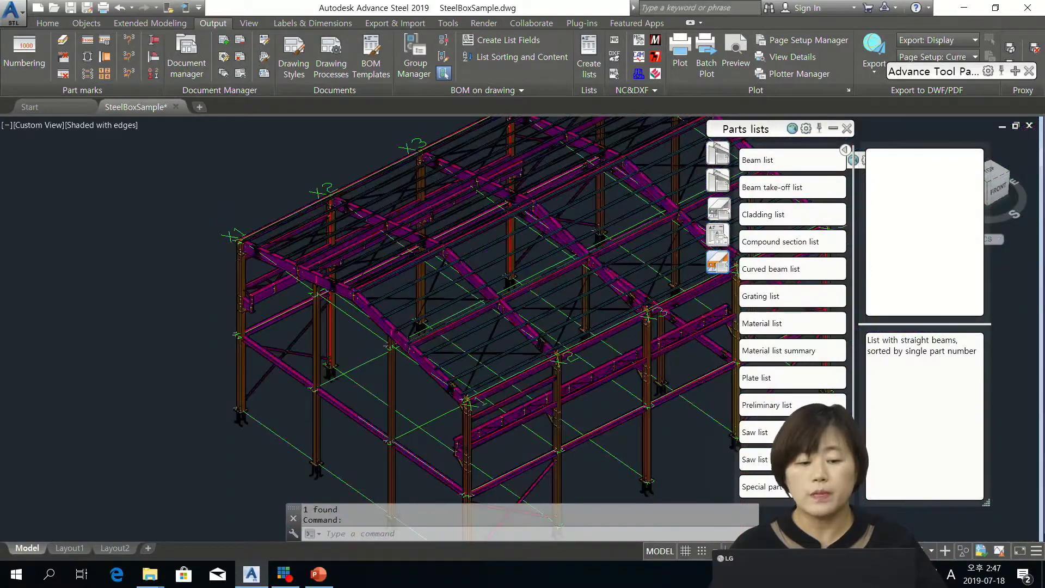
pyautogui.moveTo(390, 271)
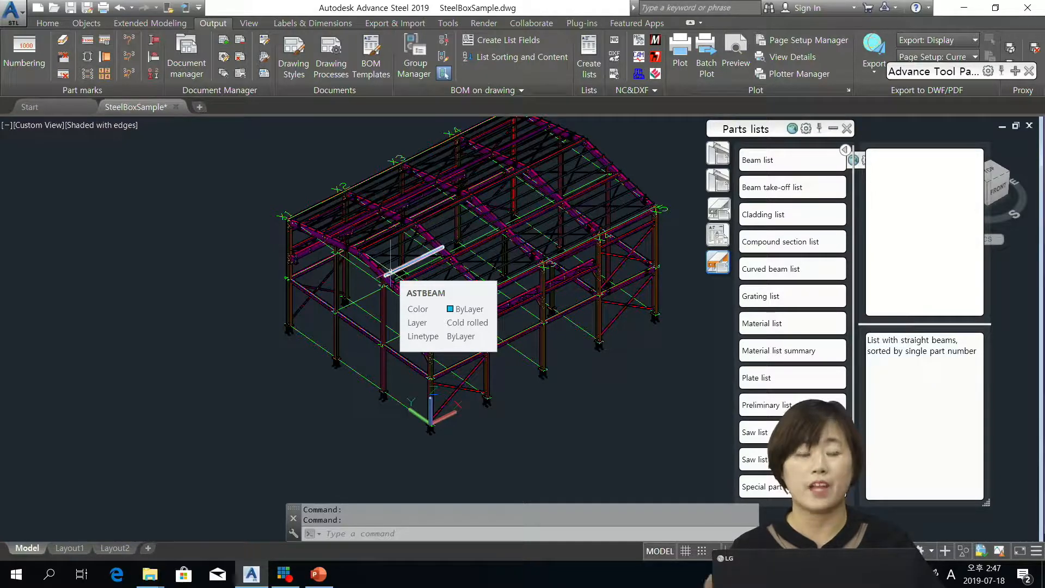
pyautogui.scroll(2, 284, 255)
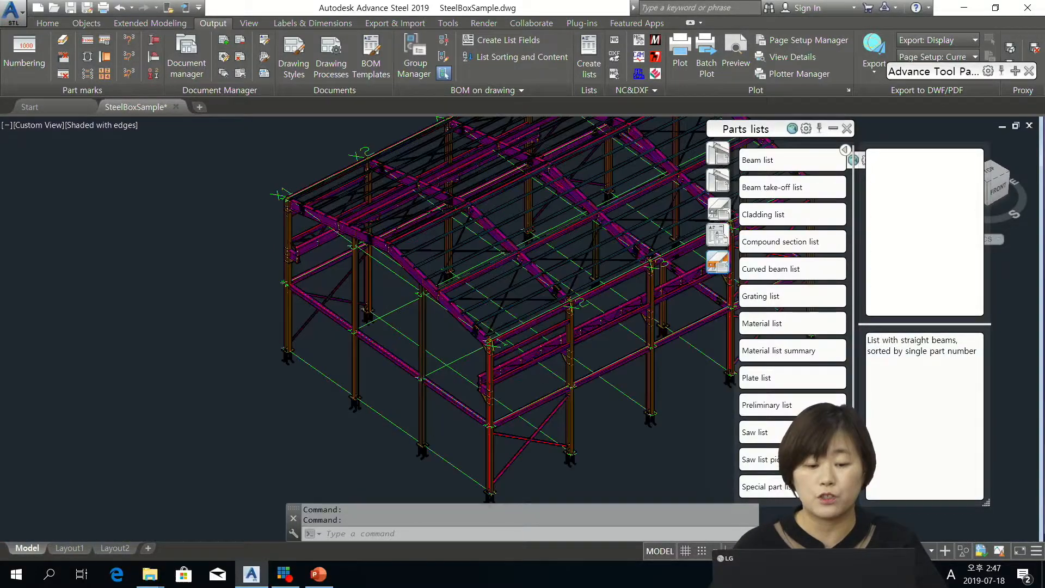
pyautogui.scroll(2, 283, 261)
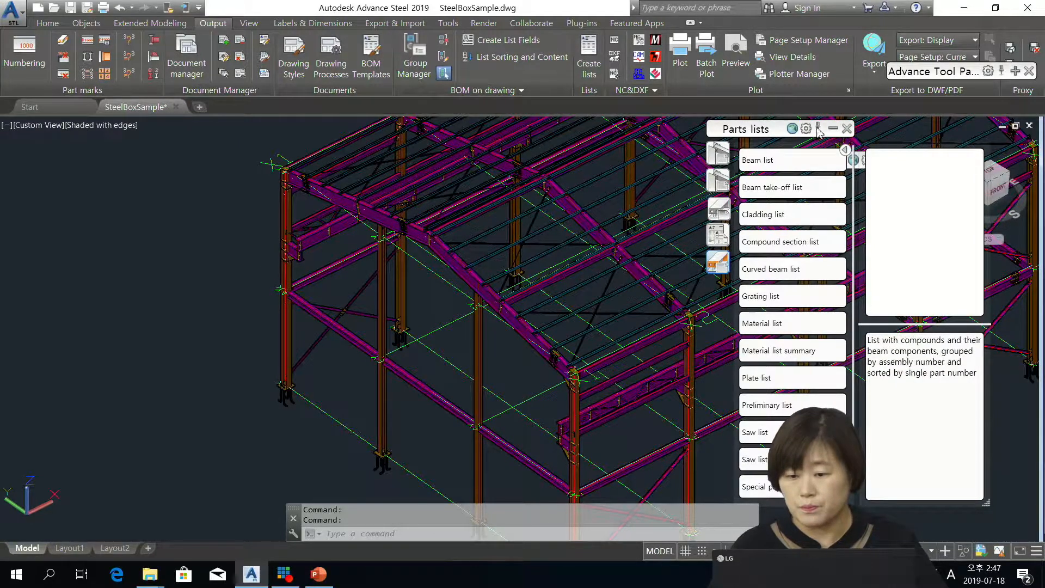
# Place the Advance Steel tool palette over the model view, shifting the Parts lists palette out of the way.
pyautogui.click(48, 23)
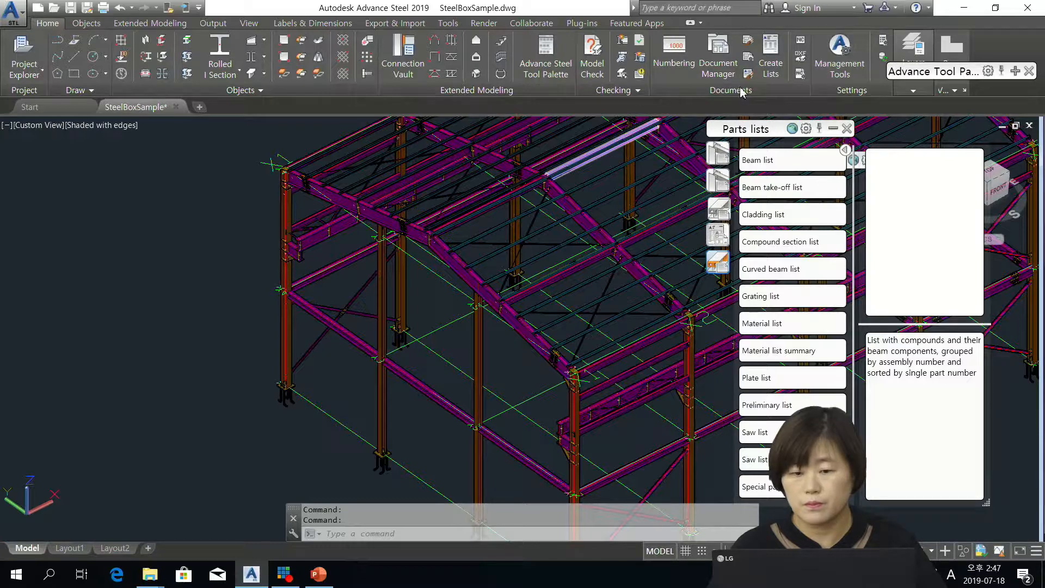
pyautogui.click(561, 75)
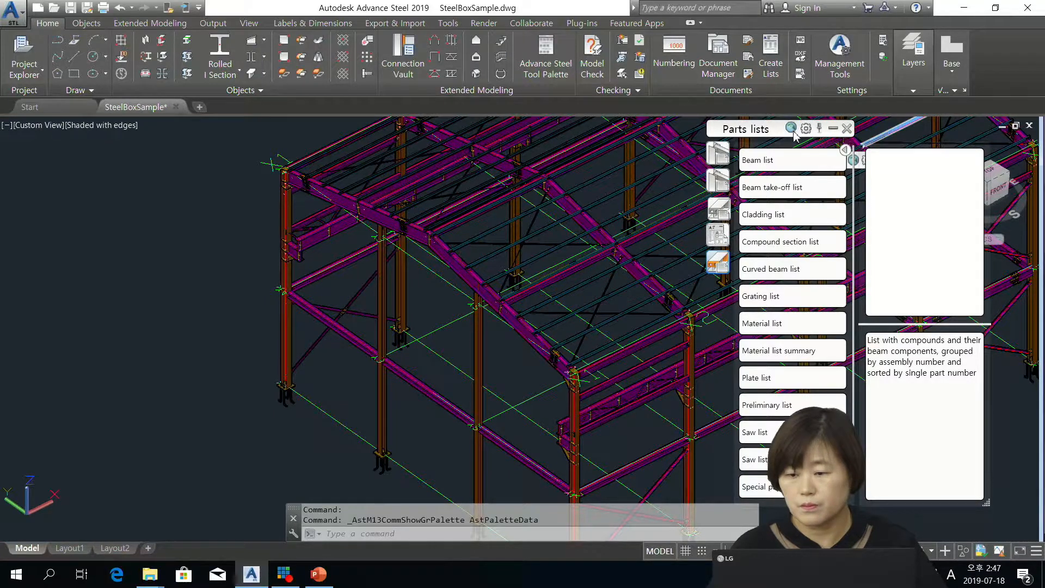
pyautogui.moveTo(778, 136); pyautogui.dragTo(224, 139)
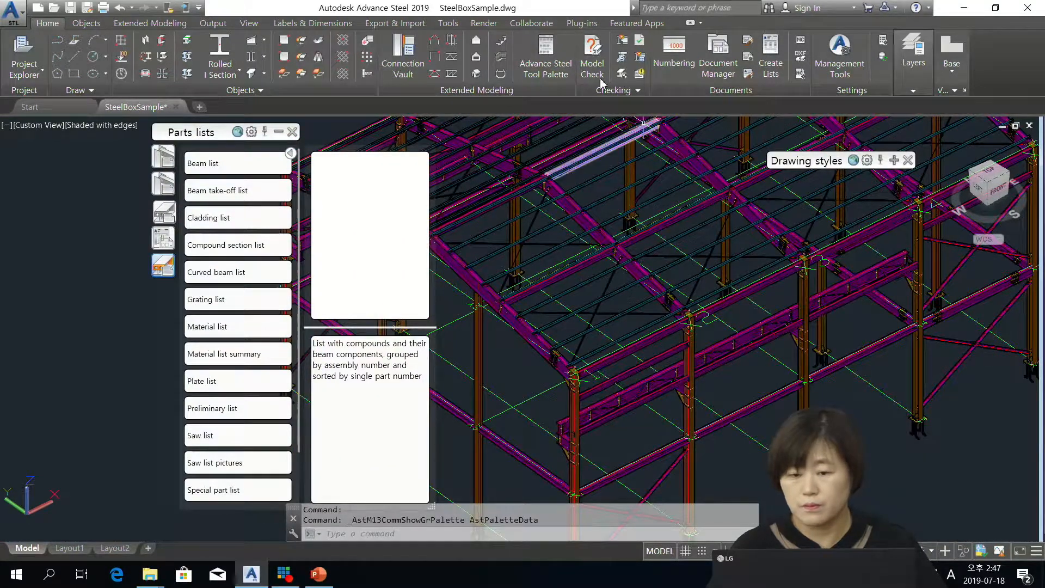
pyautogui.click(546, 55)
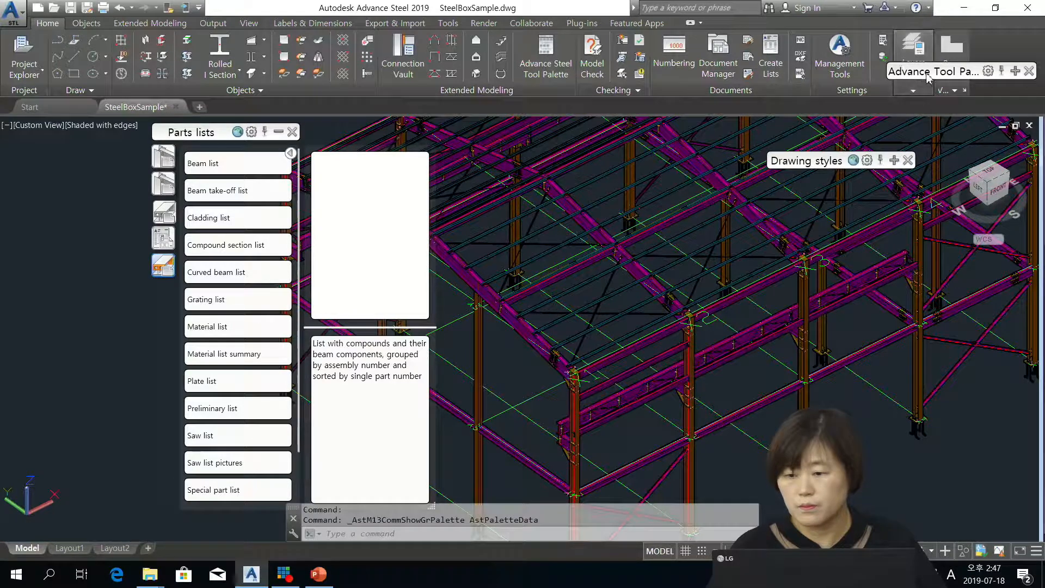
pyautogui.moveTo(923, 75); pyautogui.dragTo(844, 199)
# With the Selection tools, mark the parts shop-connected to the corner column, moving the BOM templates palette clear of the model.
pyautogui.moveTo(837, 200)
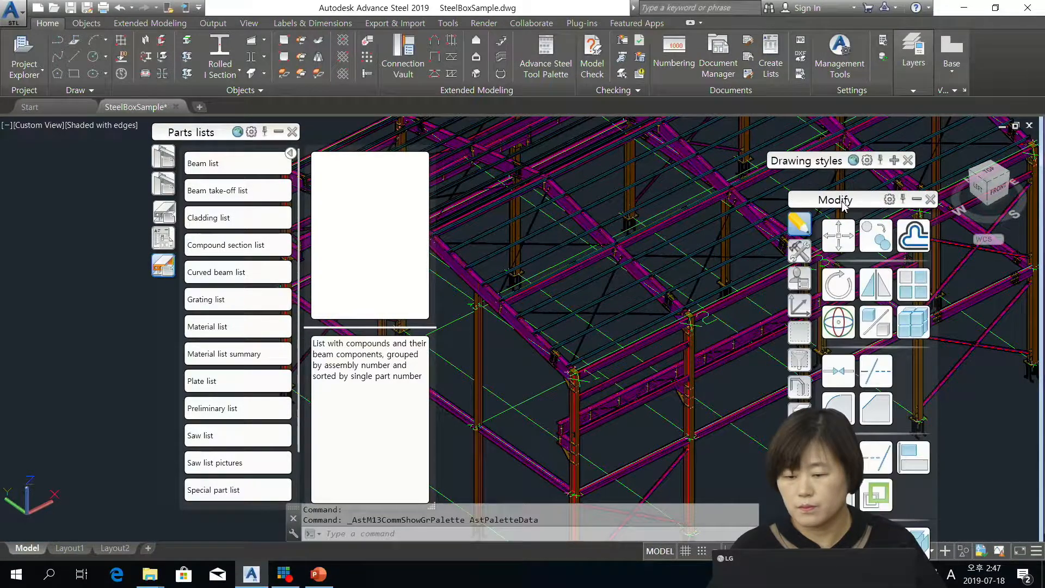
pyautogui.click(799, 386)
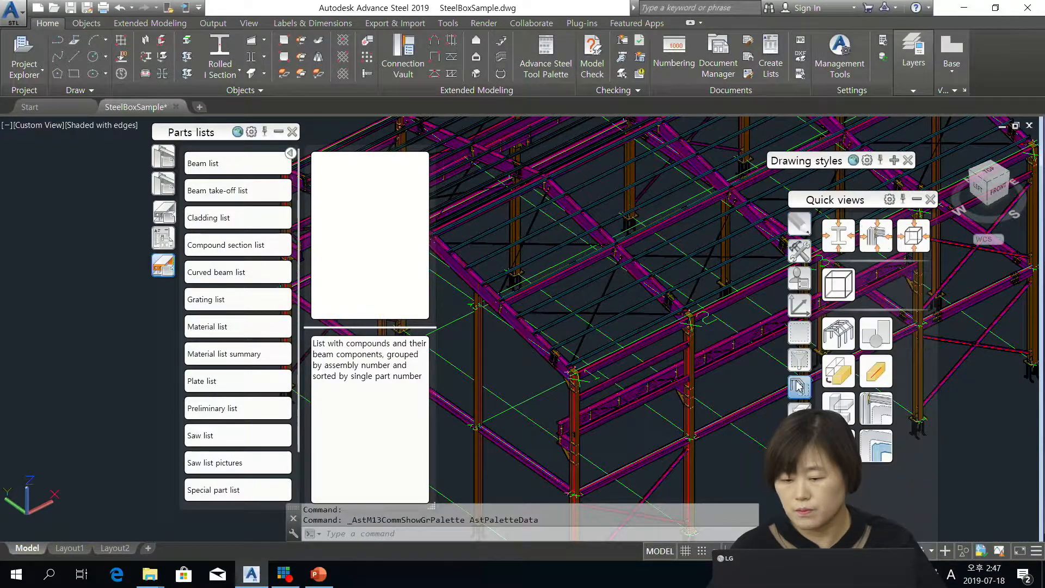
pyautogui.click(802, 333)
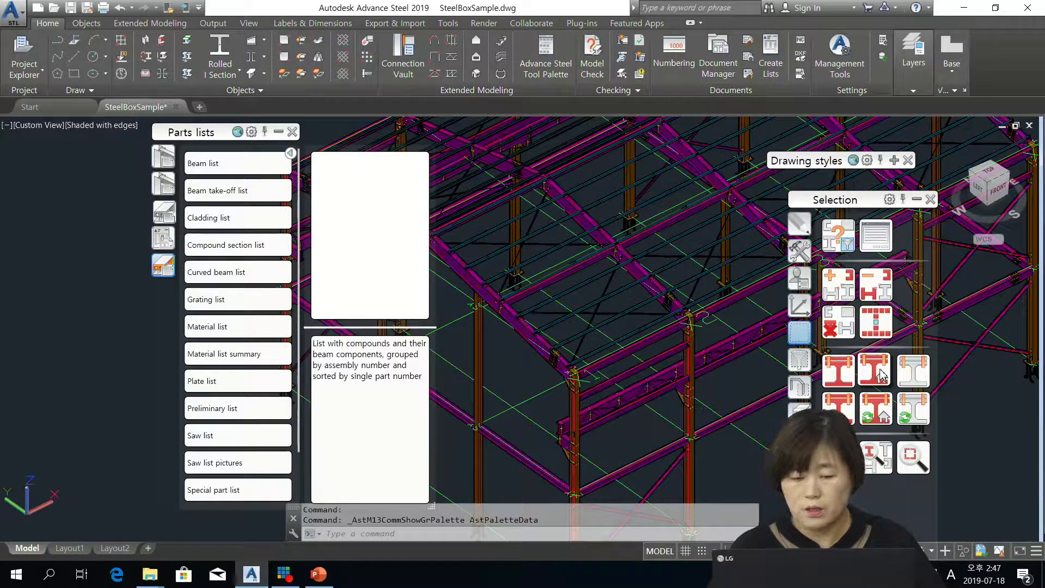
pyautogui.moveTo(215, 138); pyautogui.dragTo(91, 154)
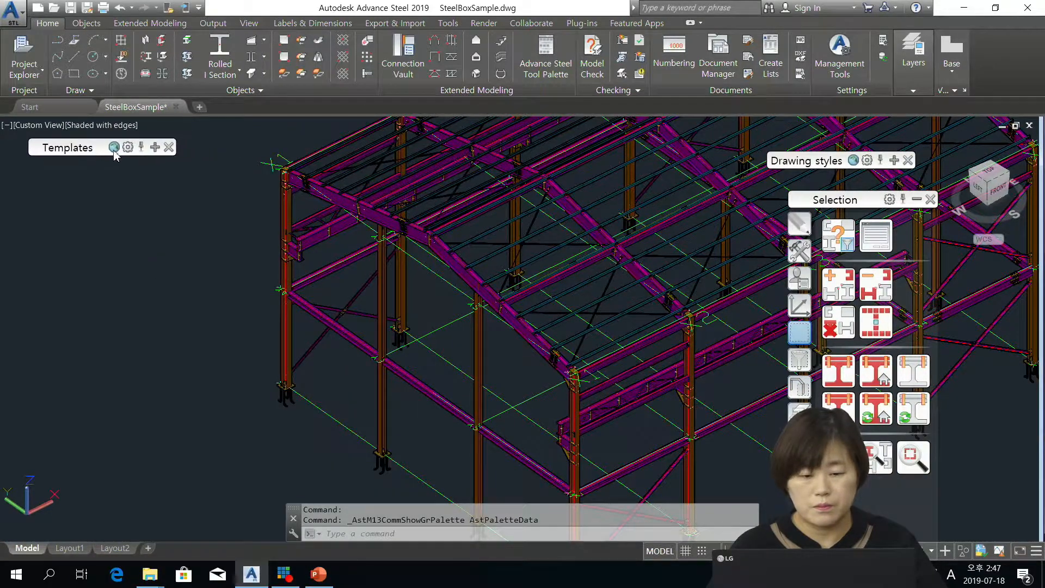
pyautogui.click(880, 375)
pyautogui.click(288, 276)
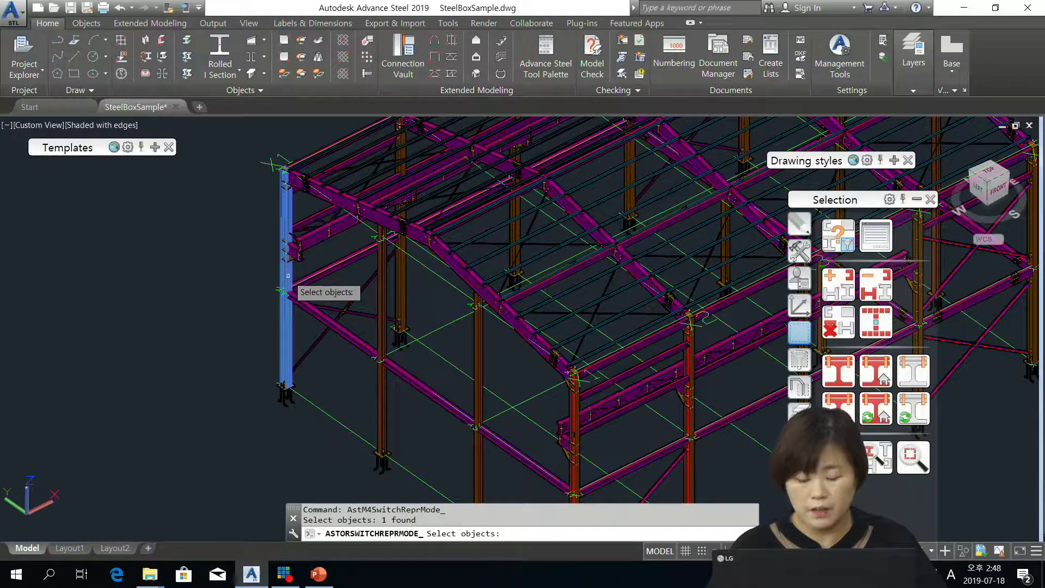
pyautogui.press('Return')
pyautogui.scroll(5, 358, 237)
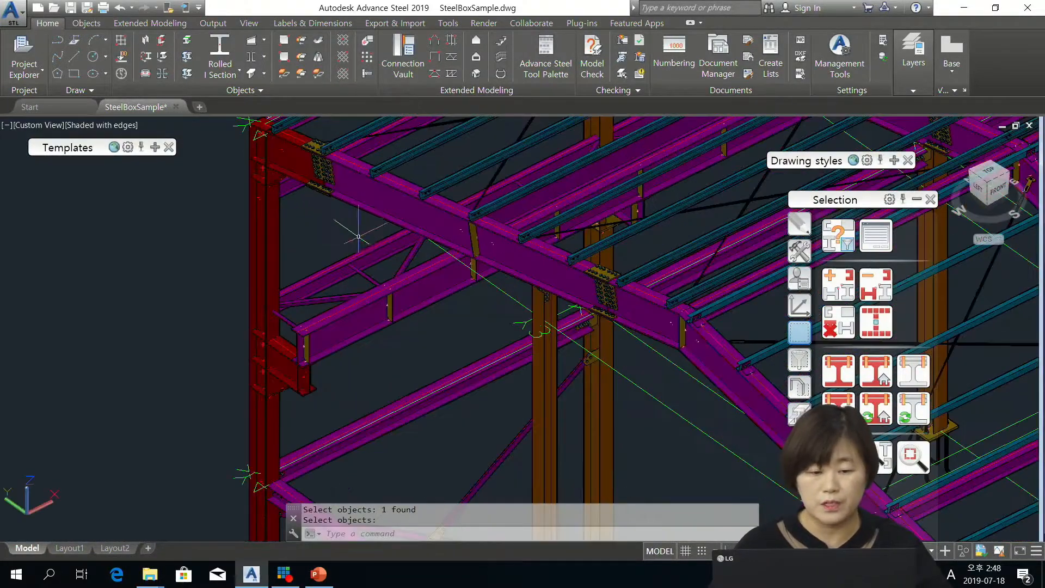
# Examine the marked parts shop-connected to the corner column, from its girder joint down to the base plate.
pyautogui.moveTo(358, 237); pyautogui.dragTo(487, 270, button='middle')
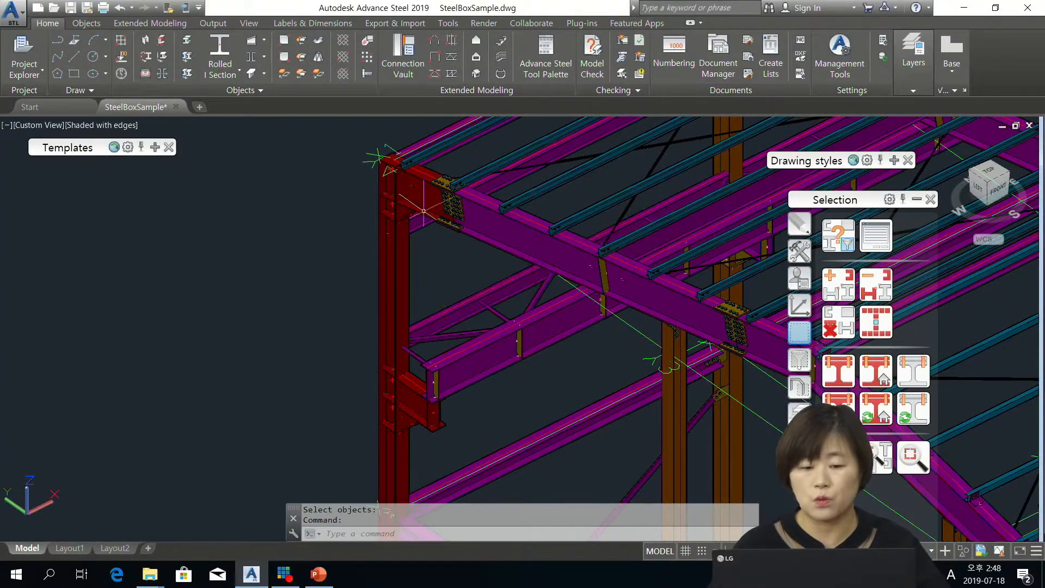
pyautogui.scroll(3, 424, 210)
pyautogui.moveTo(439, 225); pyautogui.dragTo(462, 364, button='middle')
pyautogui.scroll(-4, 390, 231)
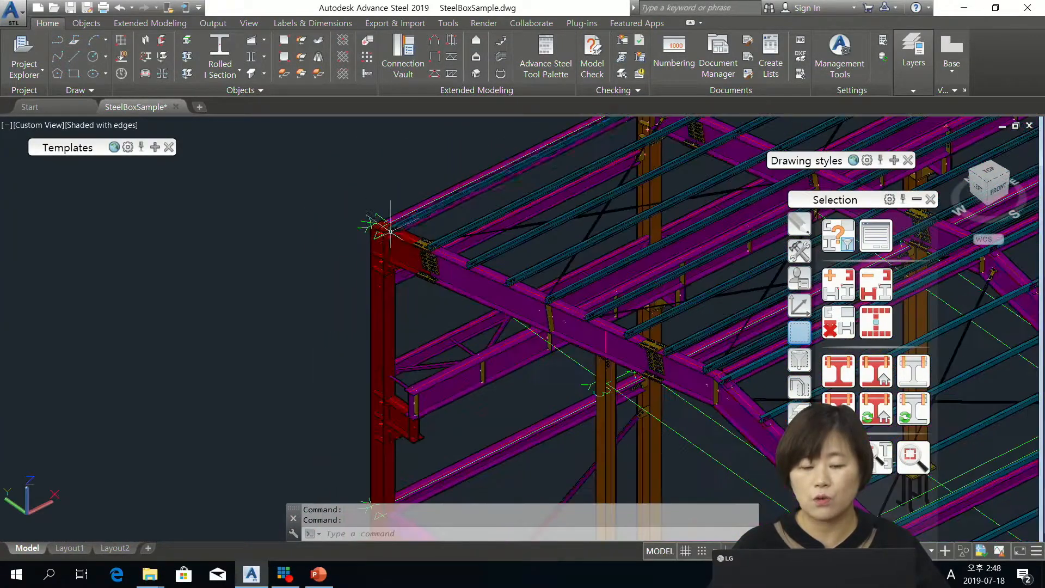
pyautogui.moveTo(412, 304); pyautogui.dragTo(415, 222, button='middle')
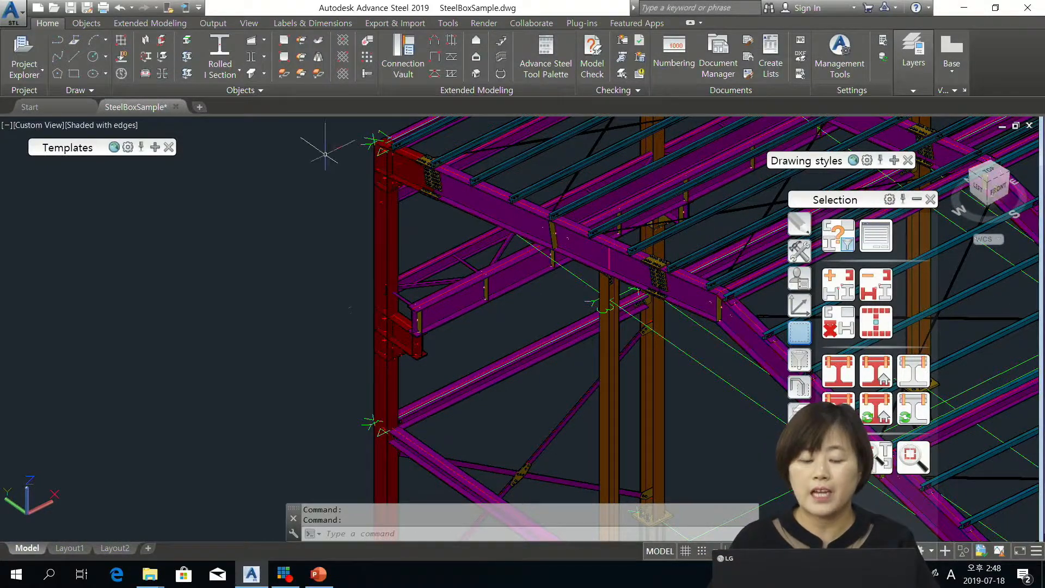
pyautogui.scroll(-3, 410, 245)
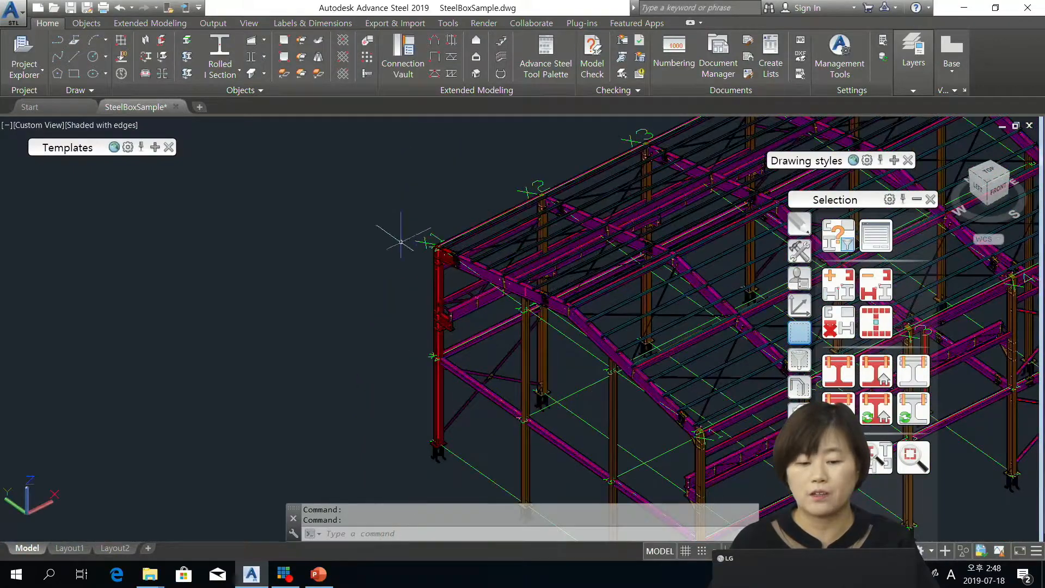
pyautogui.scroll(2, 433, 275)
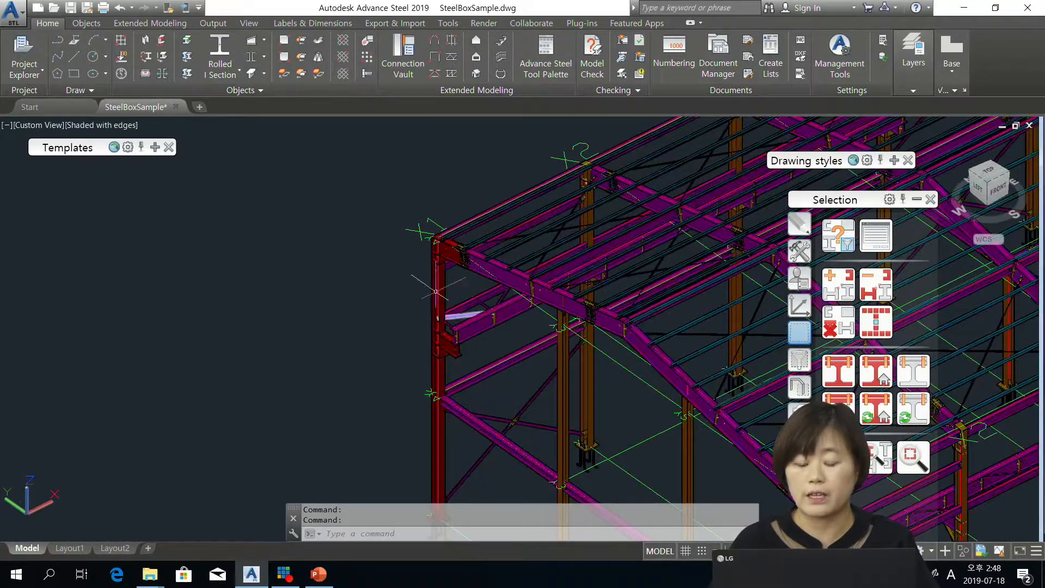
pyautogui.moveTo(450, 428); pyautogui.dragTo(405, 299, button='middle')
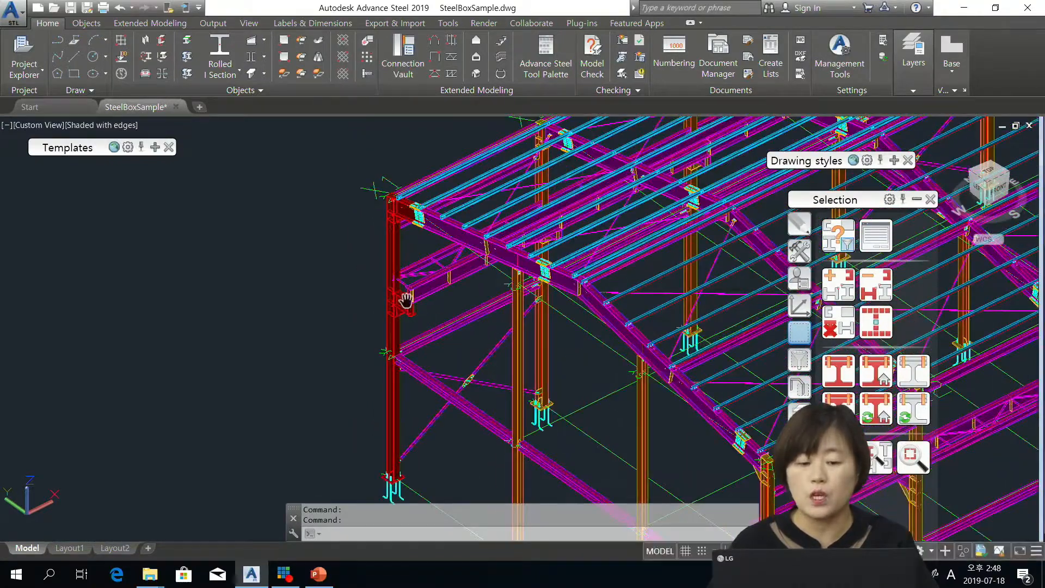
# Clear the marks on the shop-connected parts and mark the main part of the corner column's assembly.
pyautogui.click(842, 328)
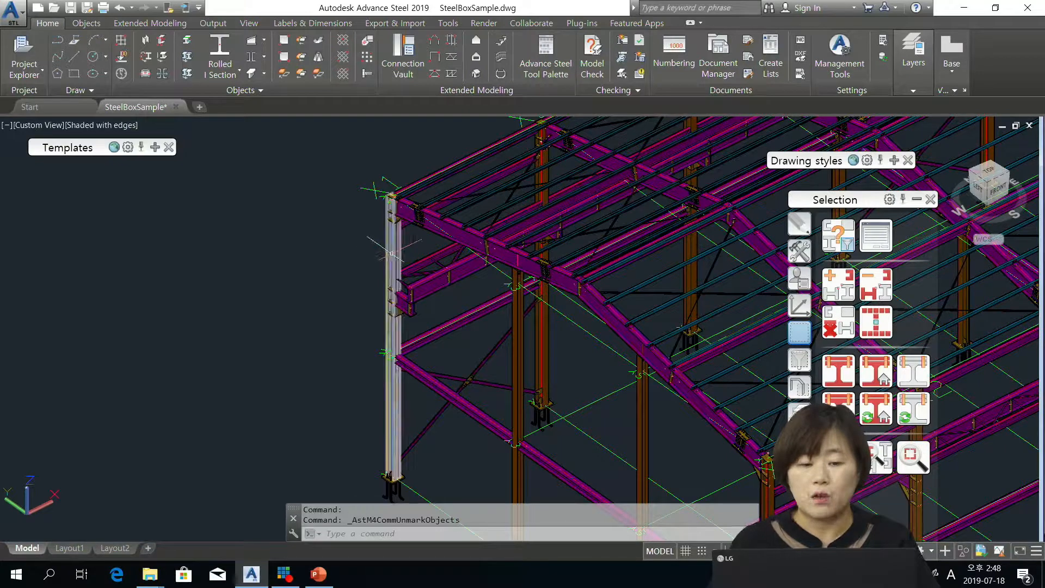
pyautogui.click(212, 23)
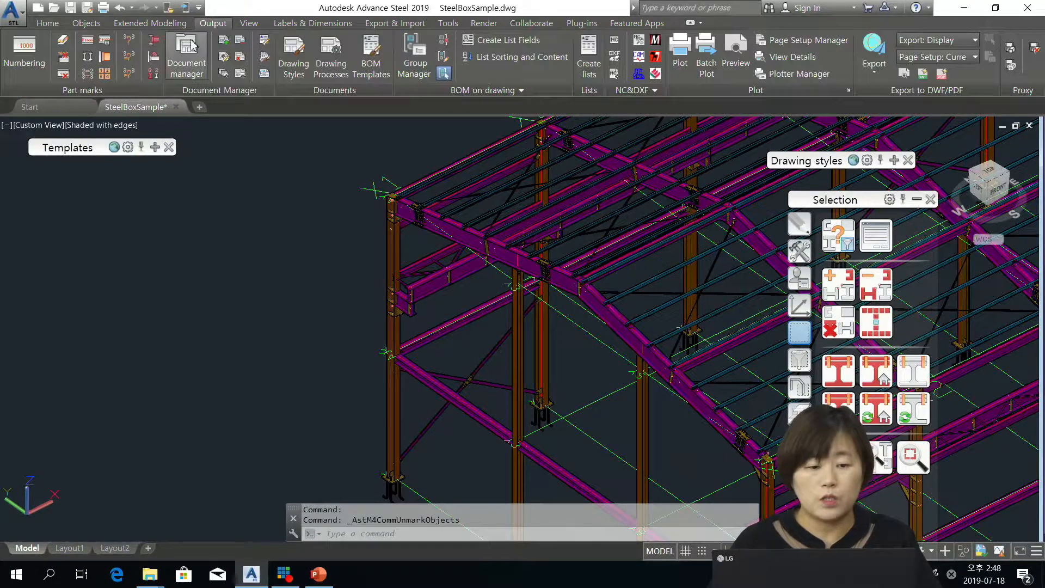
pyautogui.click(154, 42)
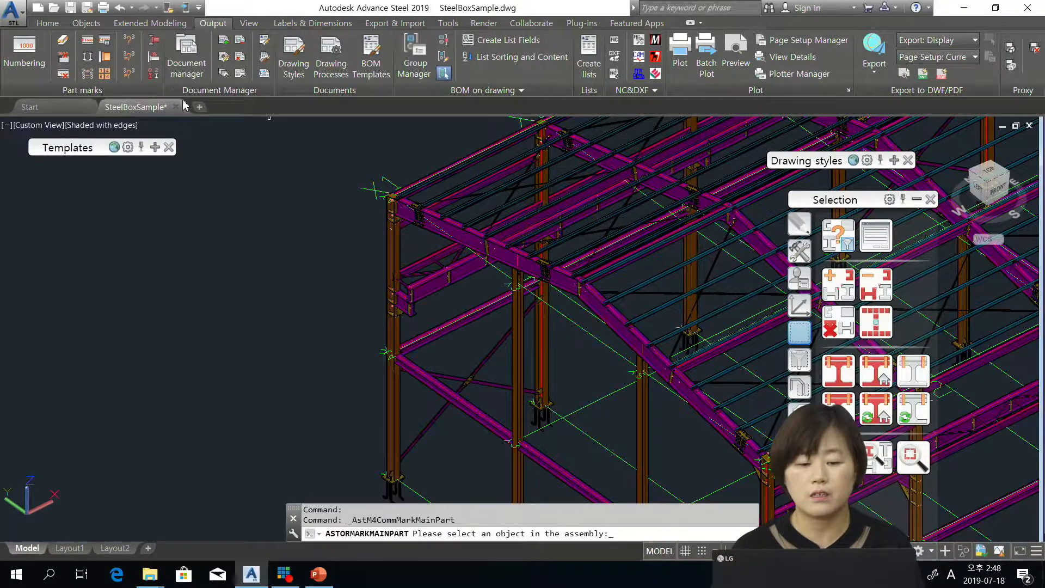
pyautogui.click(398, 243)
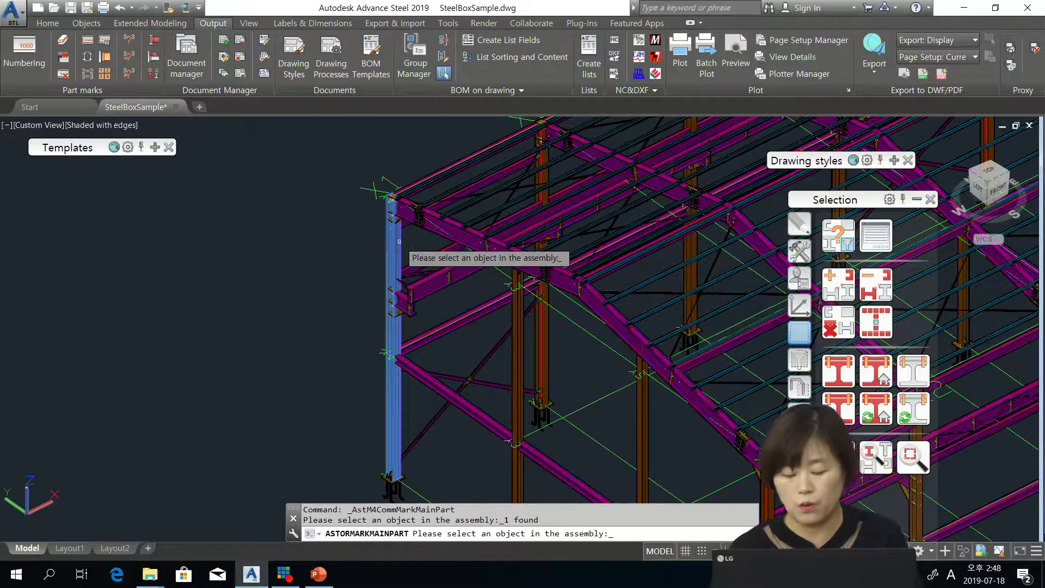
pyautogui.rightClick(399, 241)
# Examine the marked main part and attached parts of the corner column's assembly, and clear the marks.
pyautogui.scroll(5, 442, 258)
pyautogui.moveTo(390, 202); pyautogui.dragTo(484, 323, button='middle')
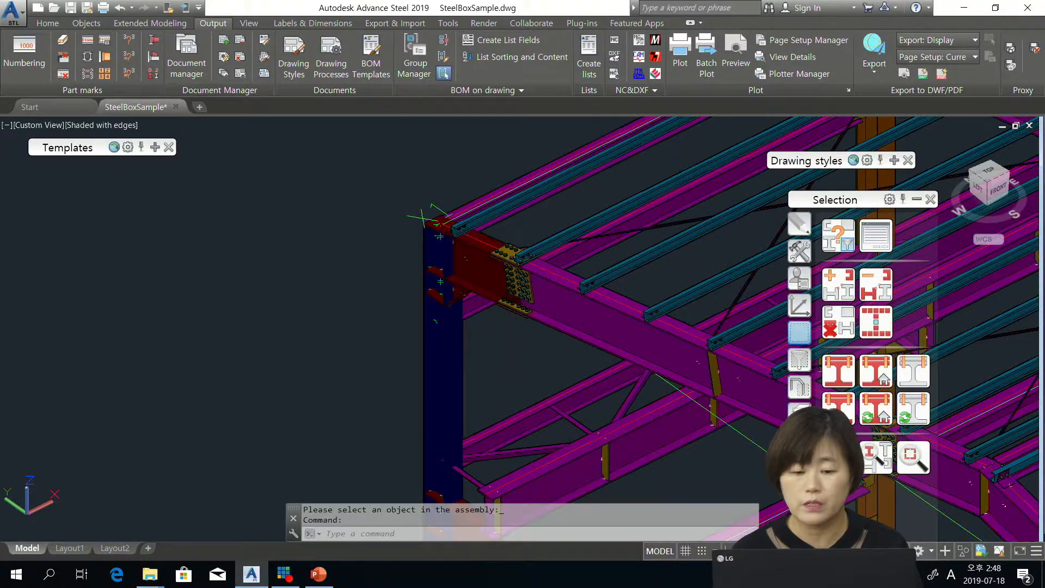
pyautogui.moveTo(526, 415); pyautogui.dragTo(495, 236, button='middle')
pyautogui.moveTo(497, 380); pyautogui.dragTo(541, 536, button='middle')
pyautogui.moveTo(566, 278); pyautogui.dragTo(545, 487, button='middle')
pyautogui.moveTo(579, 300); pyautogui.dragTo(555, 422, button='middle')
pyautogui.moveTo(563, 415)
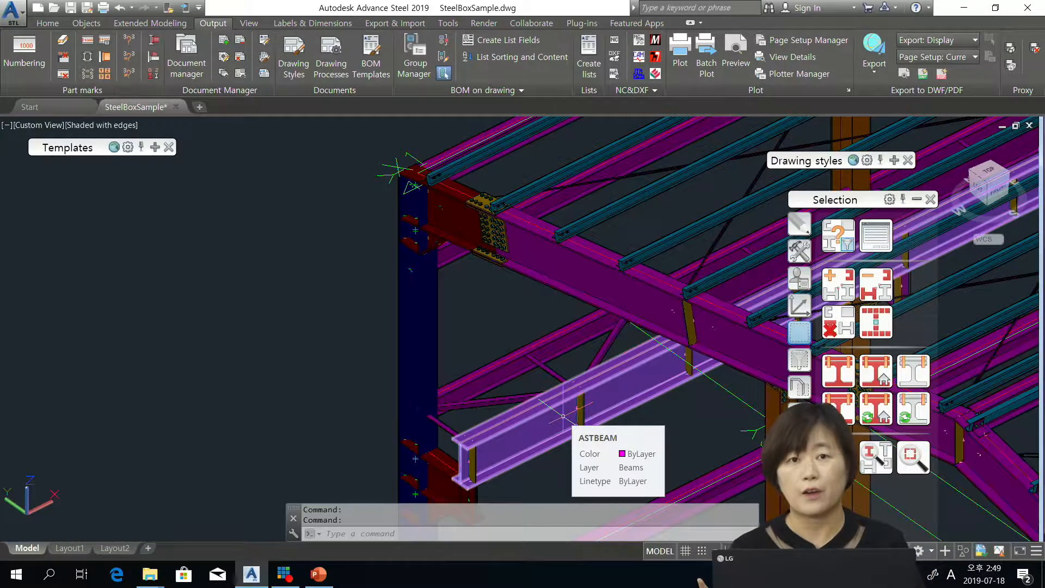
pyautogui.press('Escape')
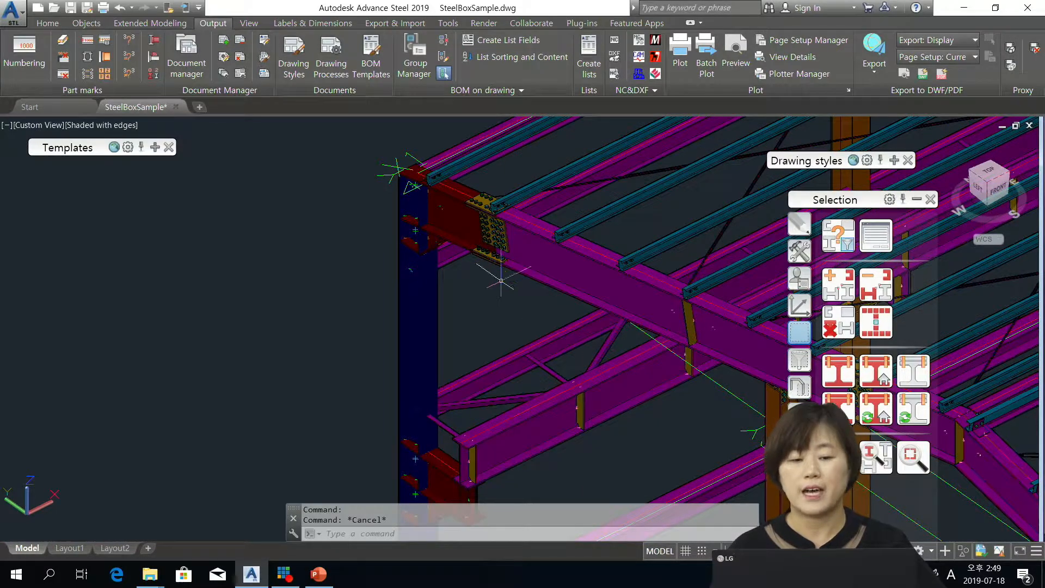
pyautogui.click(831, 243)
# Show the Parts lists BOM templates over the model view and generate the Beam list.
pyautogui.scroll(-3, 522, 316)
pyautogui.moveTo(523, 316); pyautogui.dragTo(343, 292, button='middle')
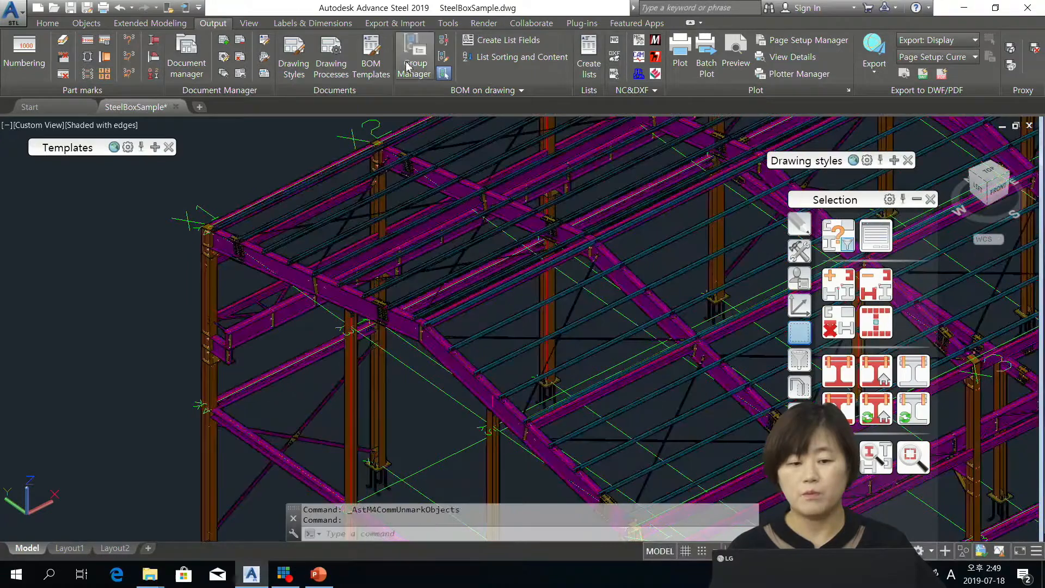
pyautogui.click(369, 70)
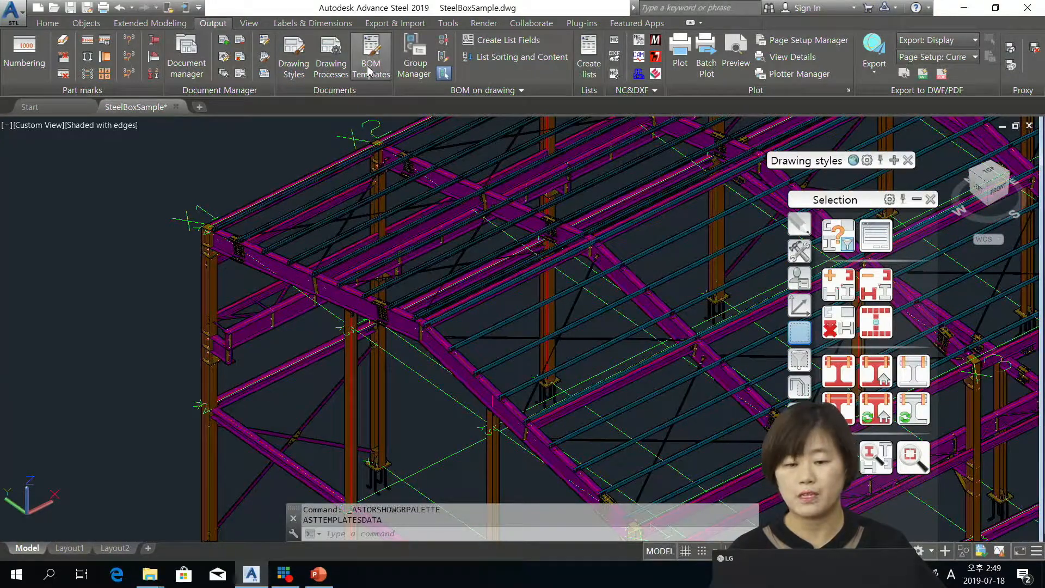
pyautogui.moveTo(68, 152)
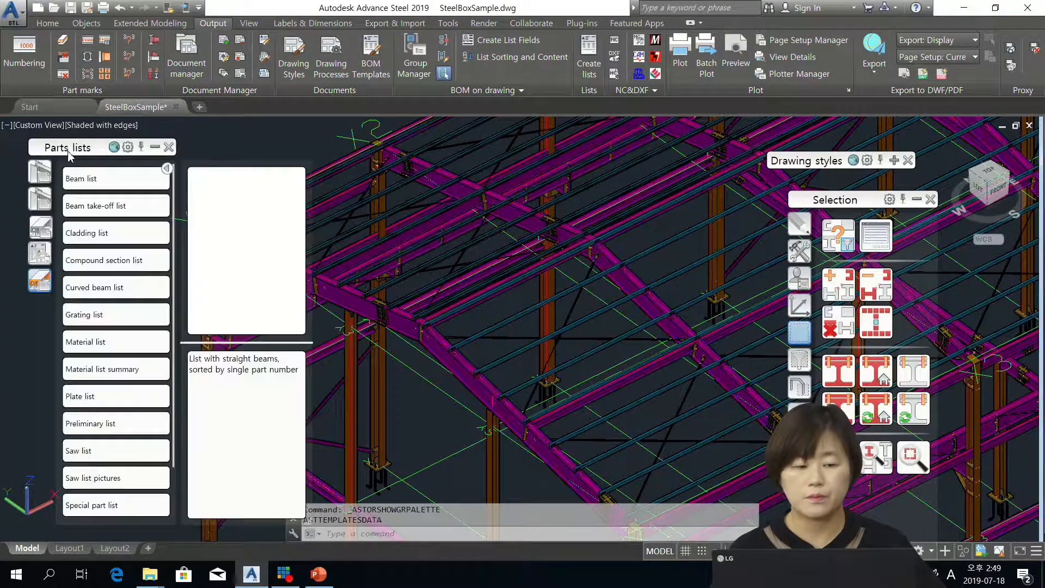
pyautogui.moveTo(83, 149); pyautogui.dragTo(680, 138)
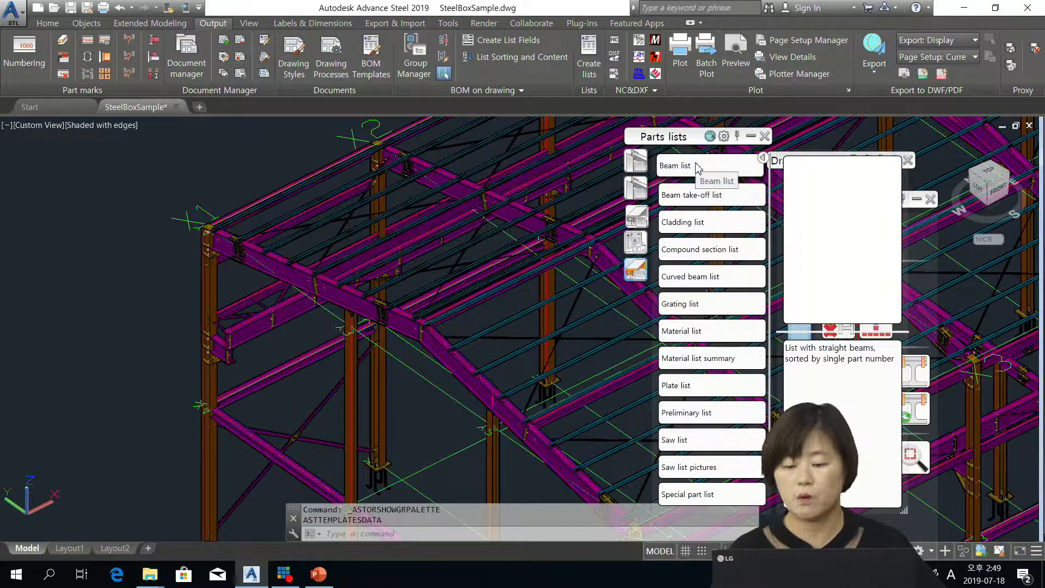
pyautogui.click(697, 168)
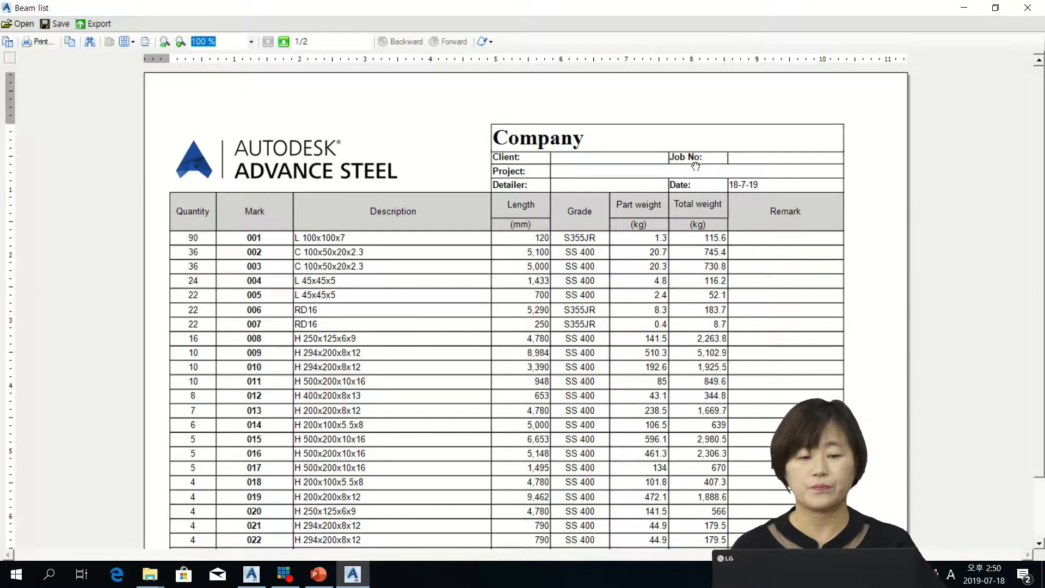
# Examine the marks, profiles, weights and totals on both pages of the Beam list report.
pyautogui.click(283, 42)
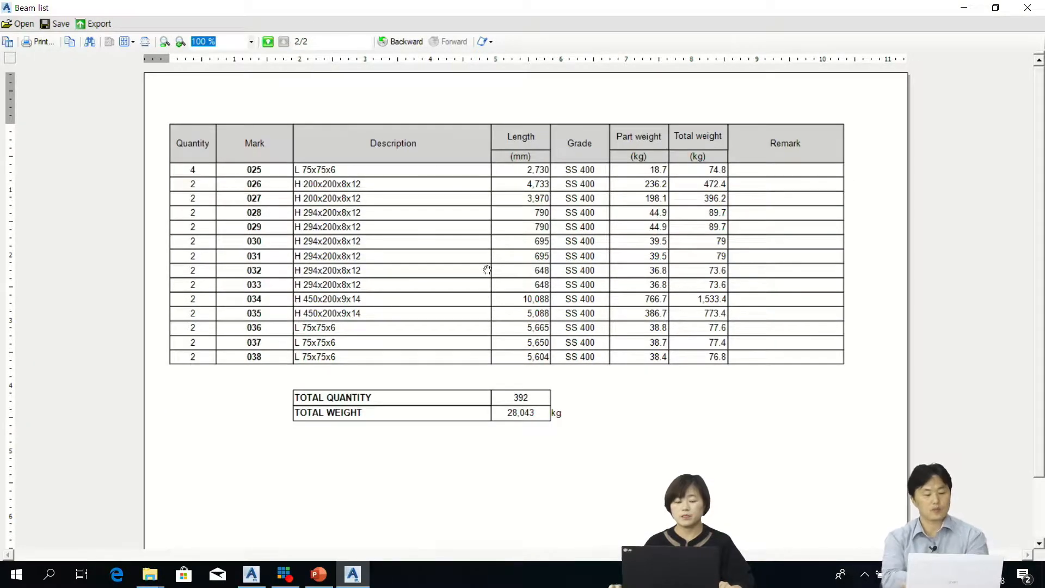
pyautogui.click(267, 42)
pyautogui.scroll(-2, 325, 175)
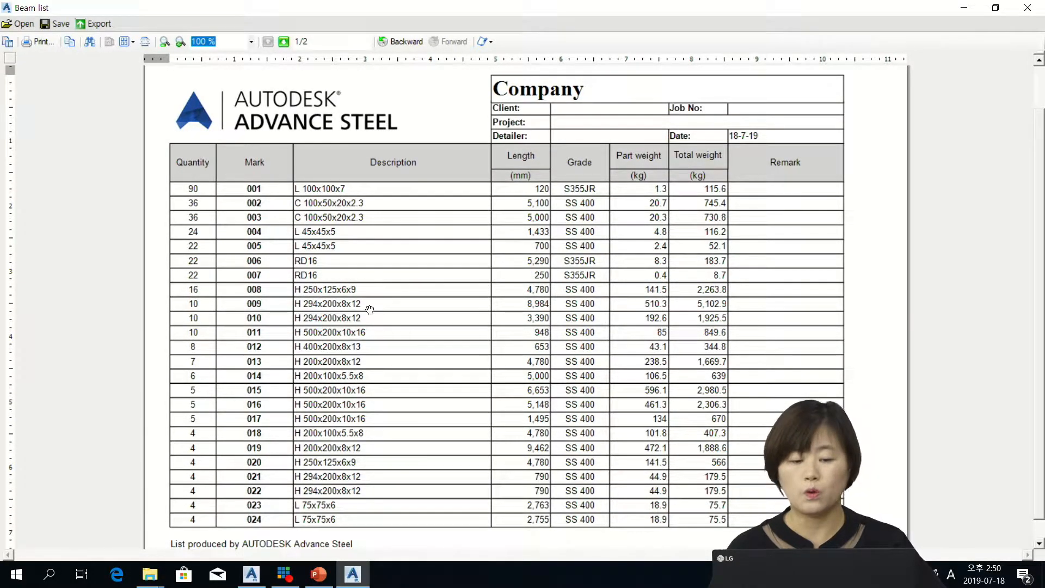
pyautogui.scroll(-1, 370, 311)
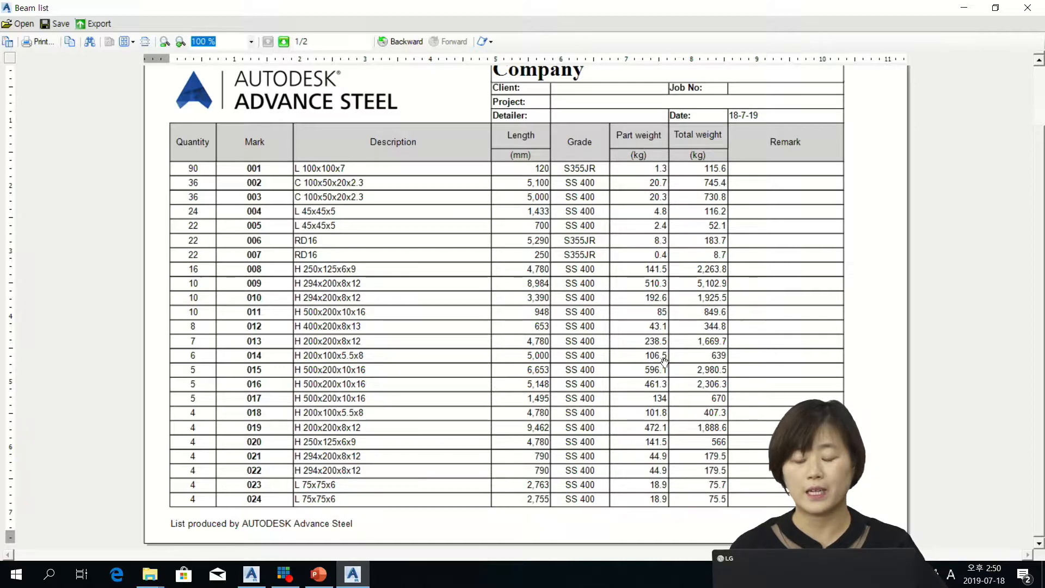
pyautogui.click(284, 41)
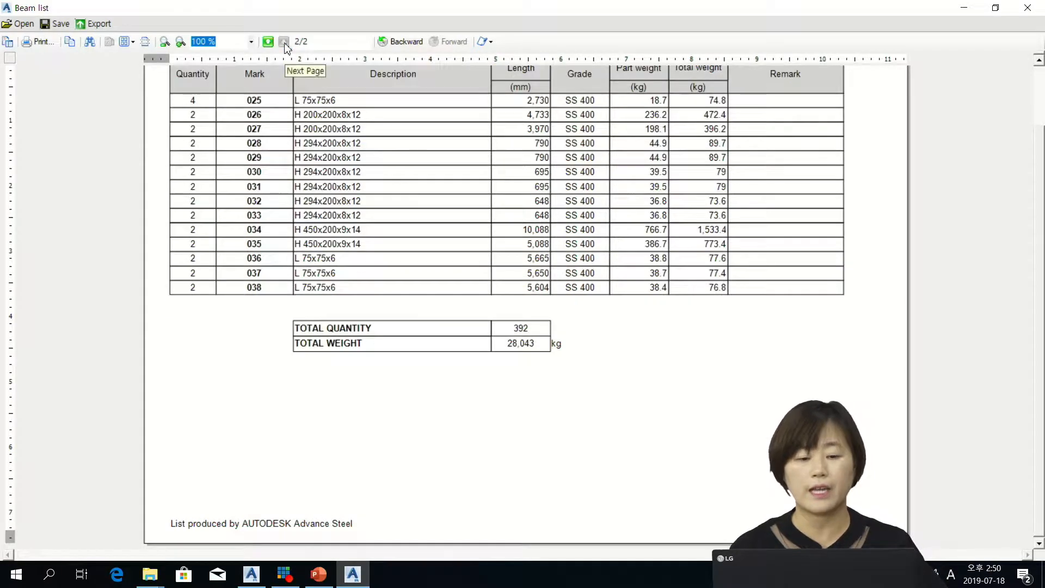
# Export the report as a Microsoft Excel WorkSheet (XLS) named Beam list into the SteelBoxSample BOM folder.
pyautogui.click(98, 24)
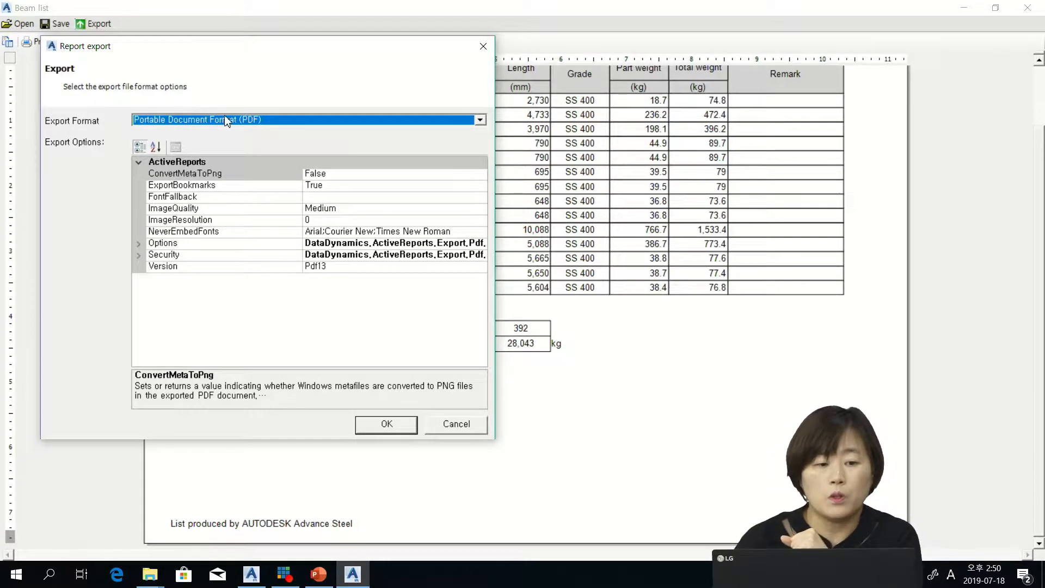
pyautogui.click(239, 121)
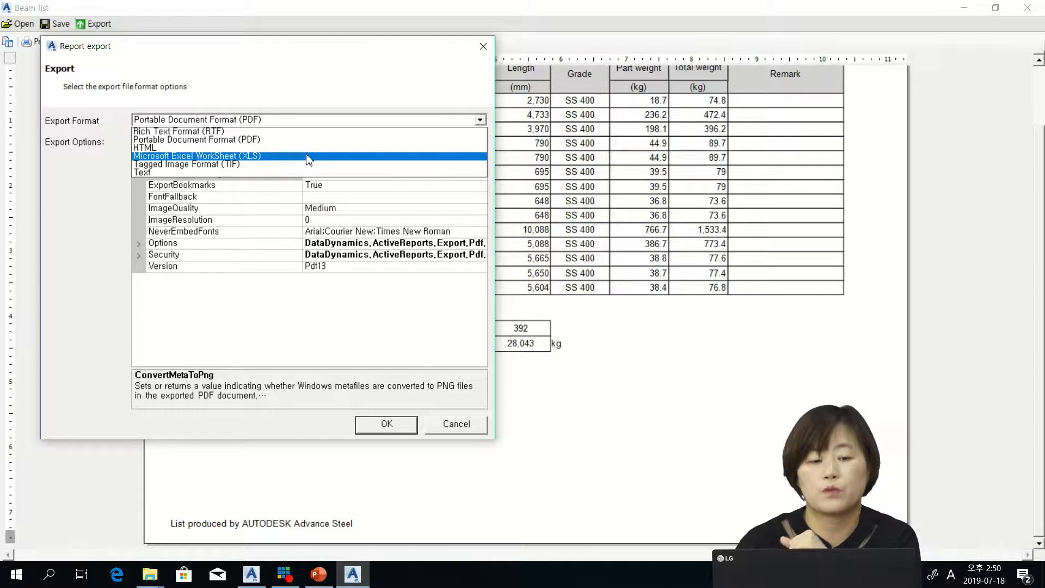
pyautogui.click(264, 157)
pyautogui.click(387, 425)
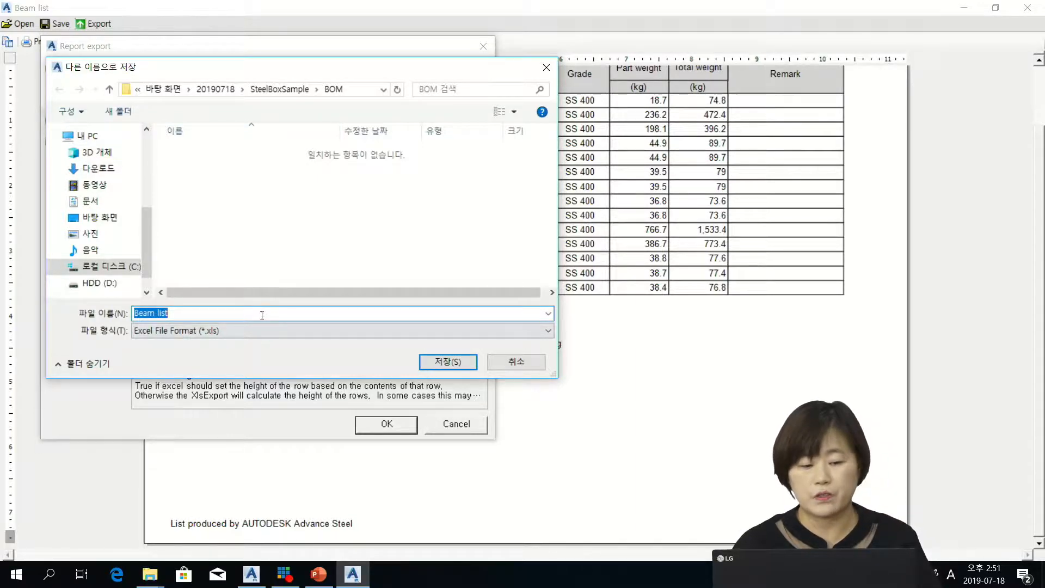
pyautogui.click(448, 361)
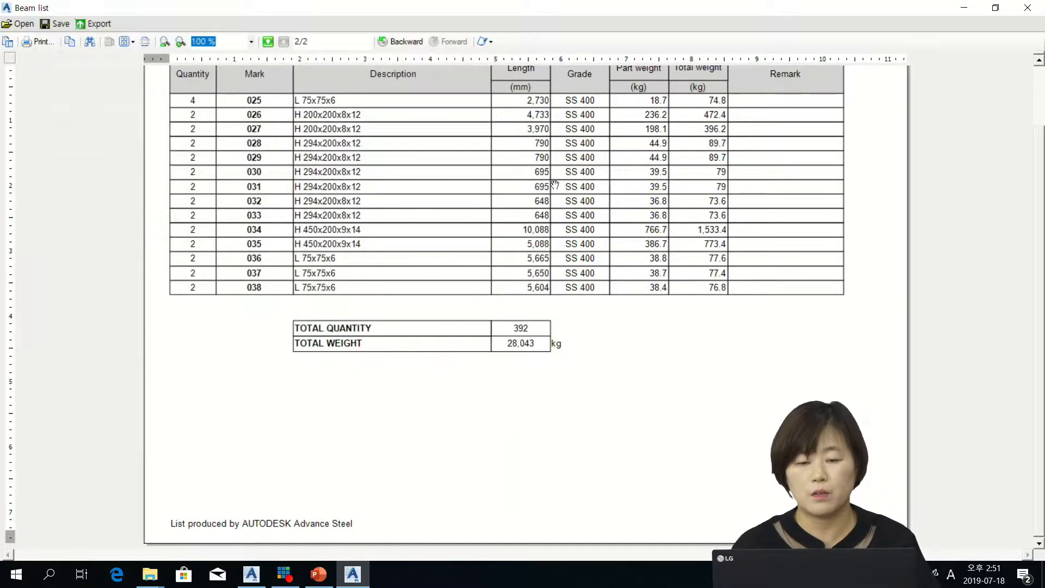
# Switch to File Explorer and check the BOM folder under 20190718 > SteelBoxSample for the exported Beam list file.
pyautogui.click(150, 574)
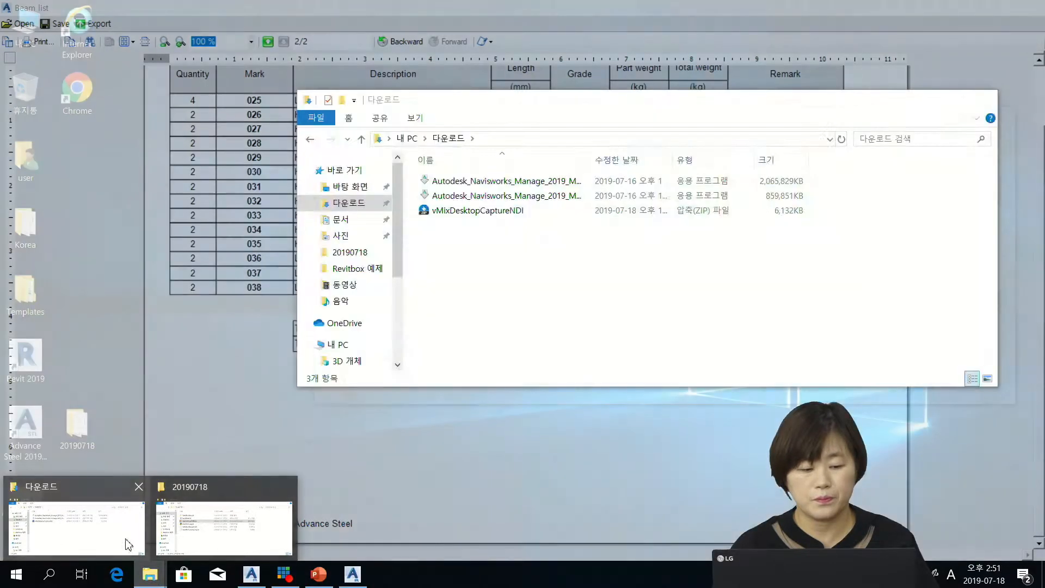
pyautogui.click(223, 530)
pyautogui.moveTo(621, 126); pyautogui.dragTo(469, 102)
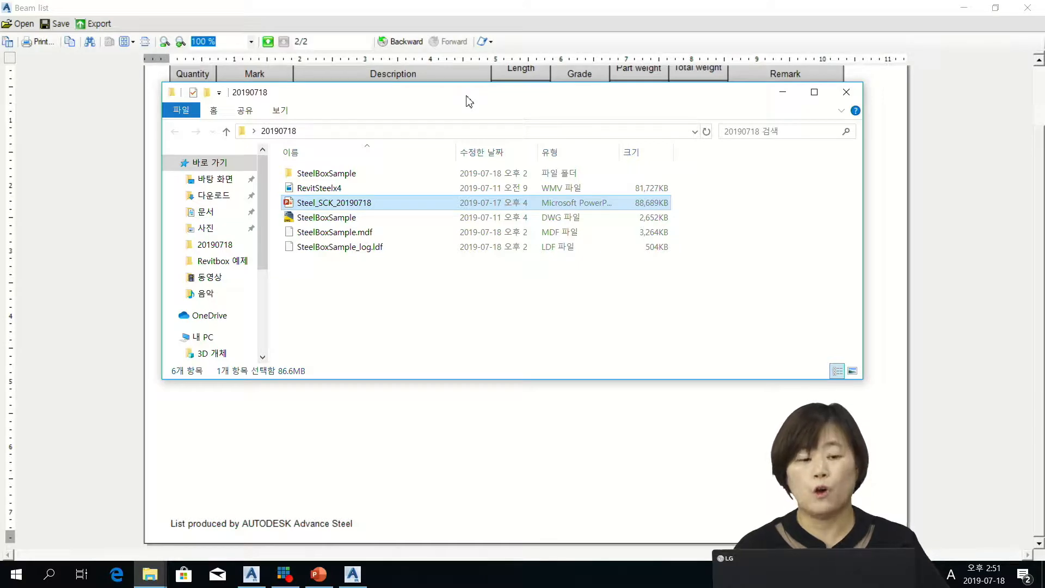
pyautogui.click(347, 221)
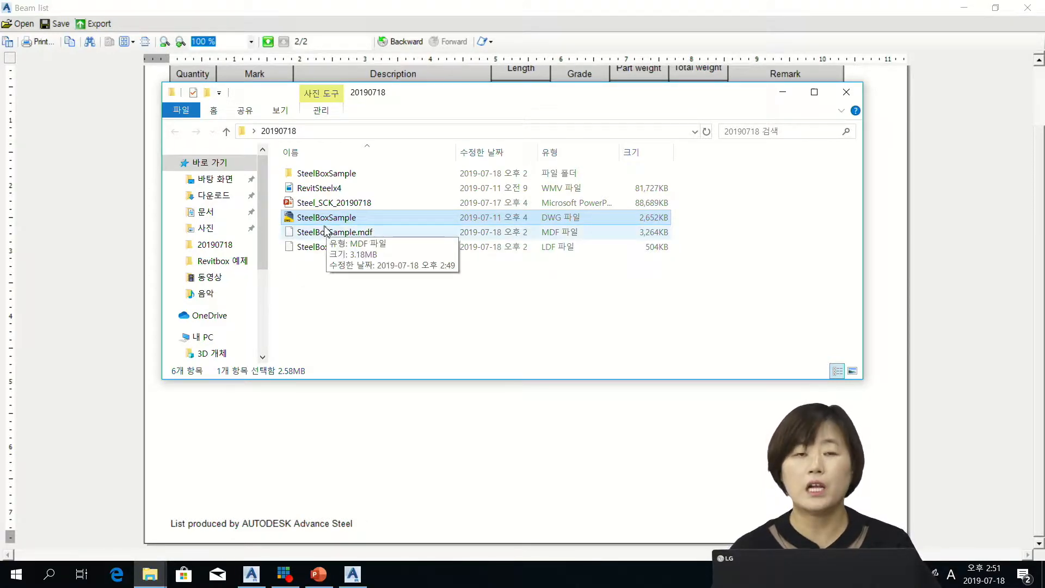
pyautogui.doubleClick(350, 174)
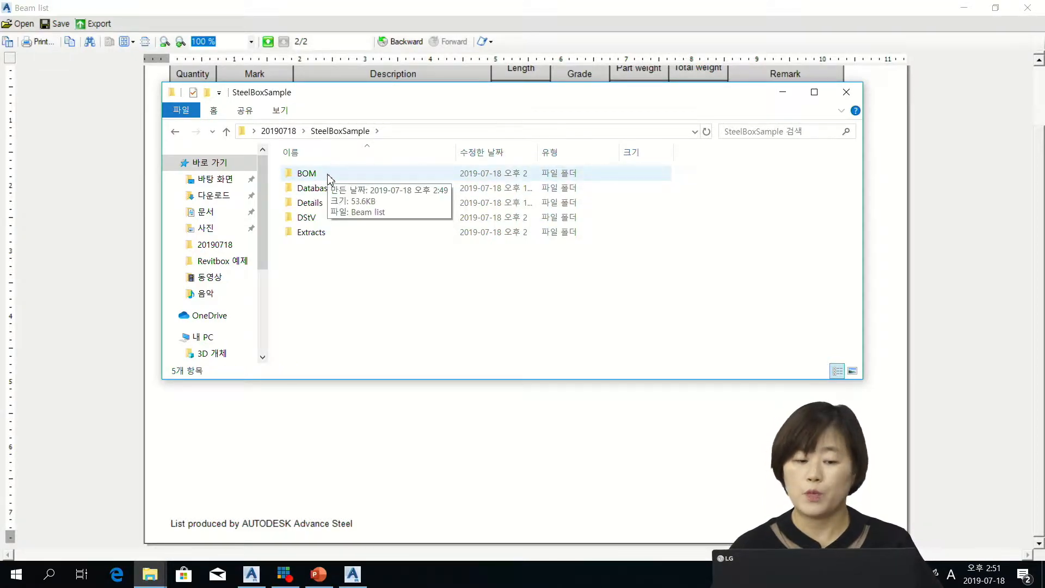
pyautogui.doubleClick(304, 172)
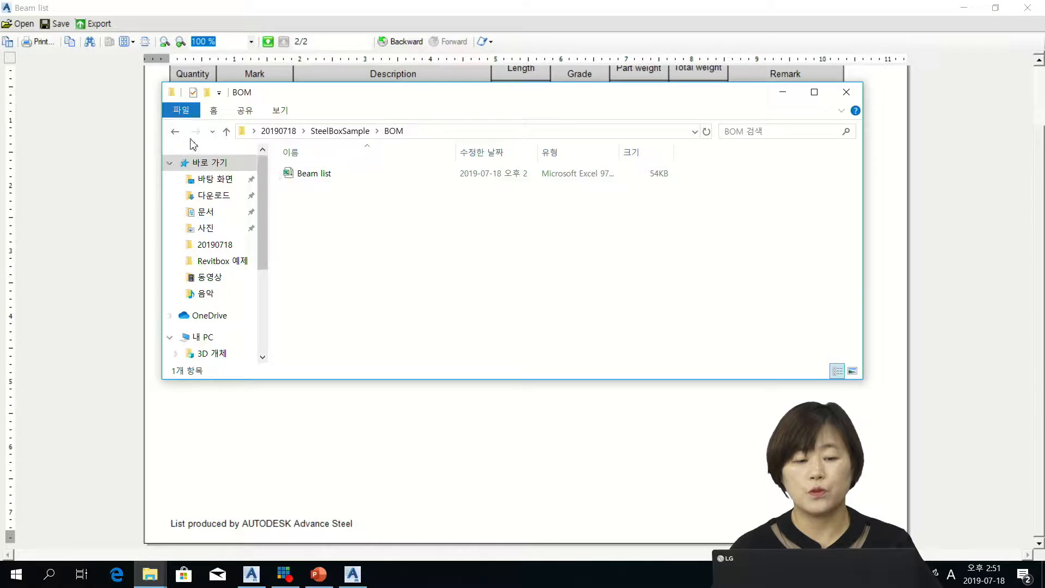
# Look through the Databases and Details subfolders of the SteelBoxSample folder.
pyautogui.click(175, 131)
pyautogui.doubleClick(317, 187)
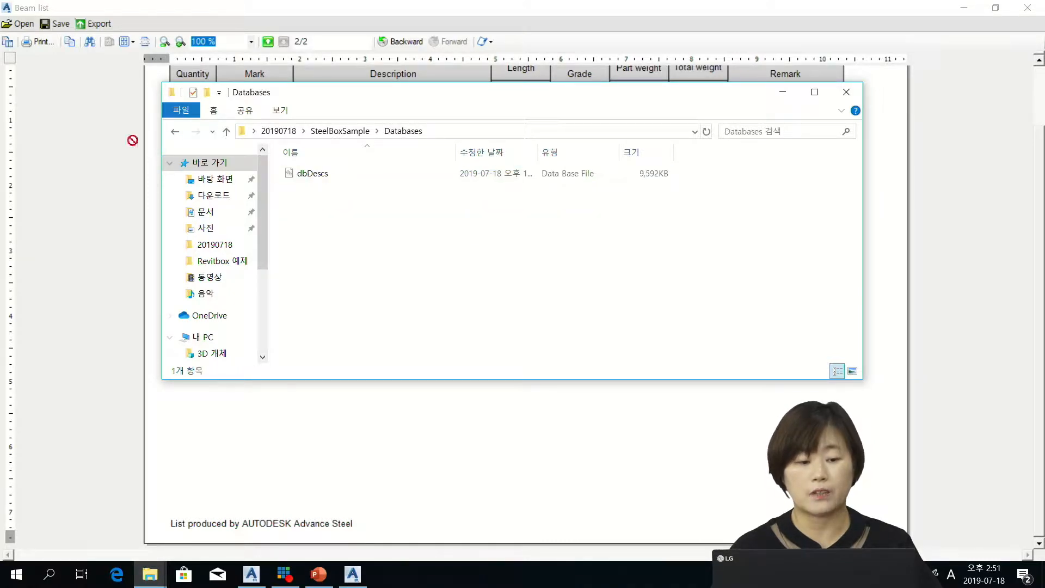
pyautogui.click(174, 131)
pyautogui.doubleClick(309, 206)
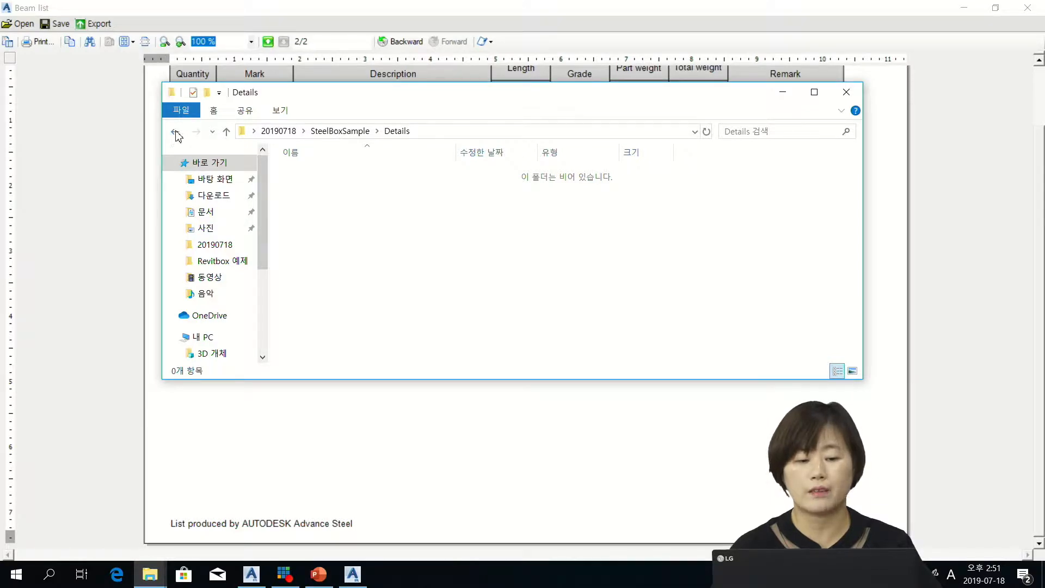
pyautogui.click(175, 132)
pyautogui.doubleClick(324, 205)
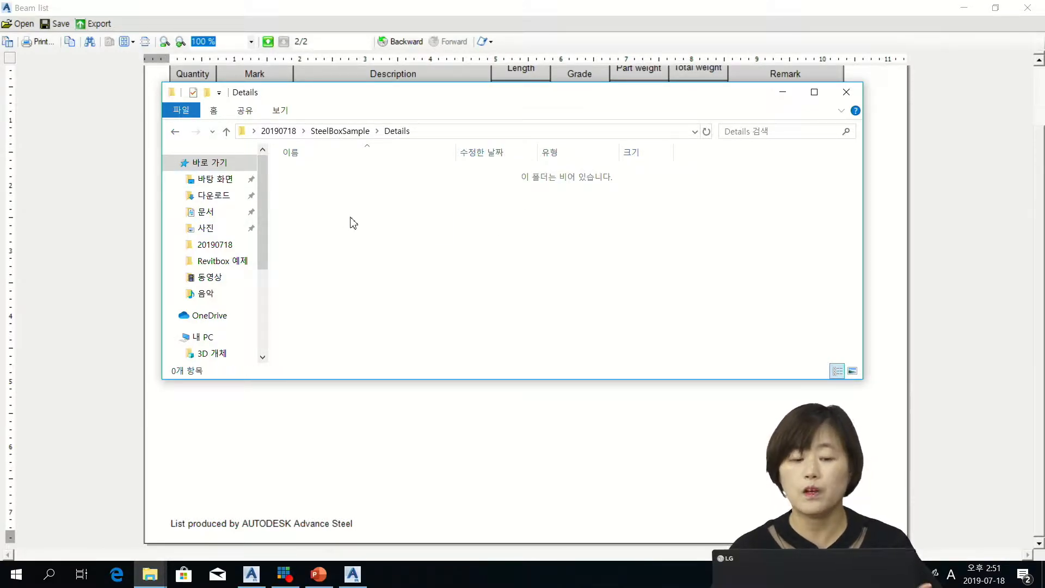
pyautogui.click(177, 135)
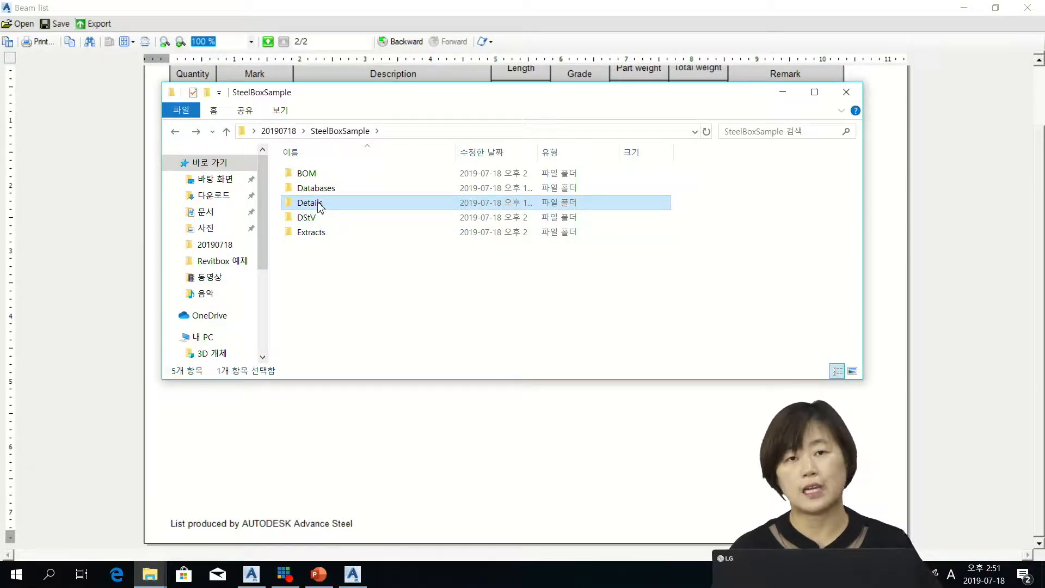
# Open the exported Beam list workbook from the BOM folder in Excel and examine its quantities, marks, lengths, grades and weights.
pyautogui.doubleClick(324, 174)
pyautogui.doubleClick(355, 175)
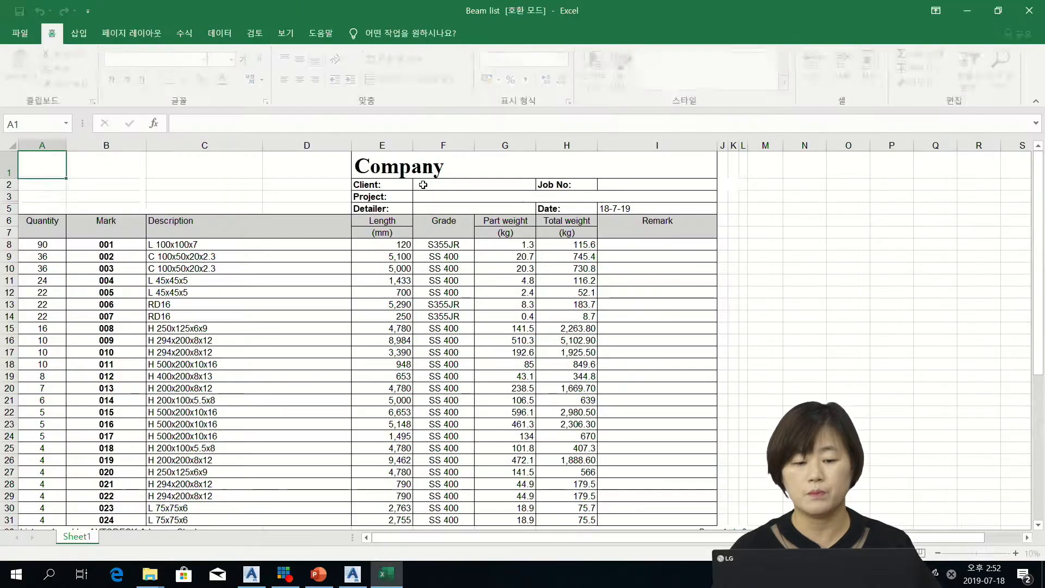
pyautogui.click(100, 269)
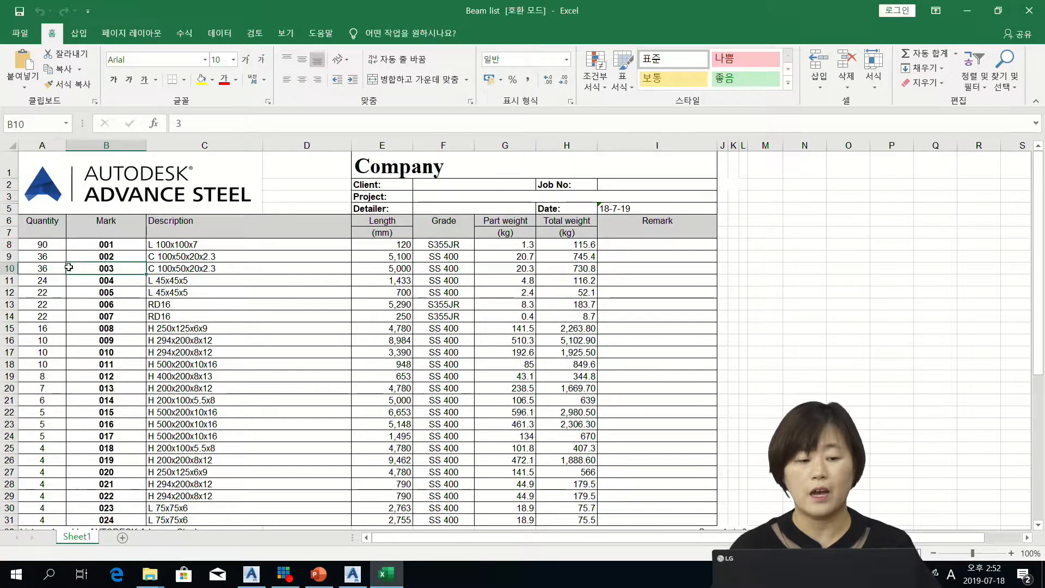
pyautogui.click(50, 268)
pyautogui.click(172, 267)
pyautogui.click(393, 268)
pyautogui.click(484, 290)
pyautogui.scroll(-4, 479, 291)
pyautogui.scroll(4, 467, 292)
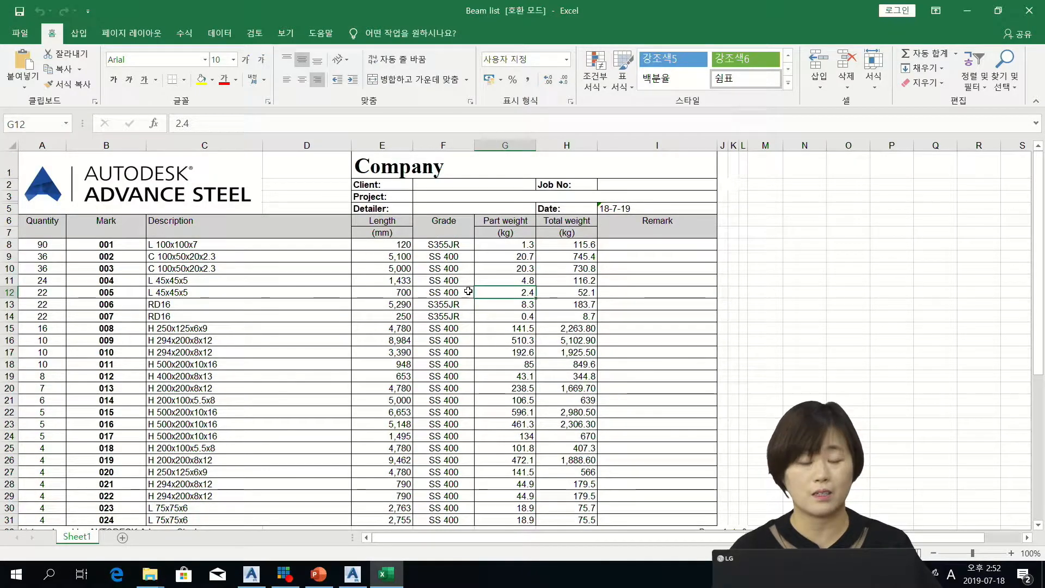
pyautogui.scroll(-12, 569, 335)
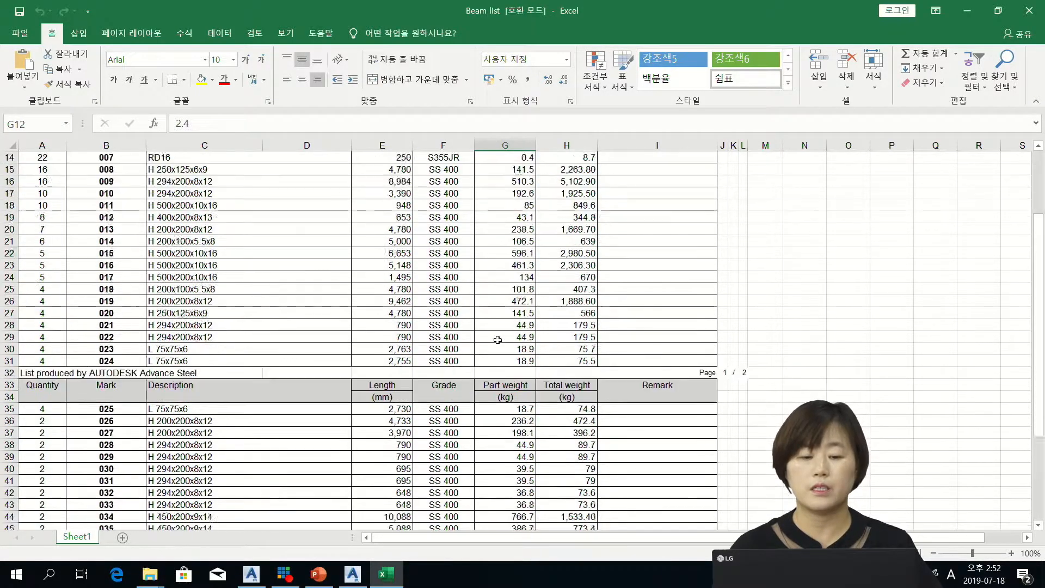
pyautogui.scroll(2, 495, 327)
pyautogui.scroll(10, 494, 327)
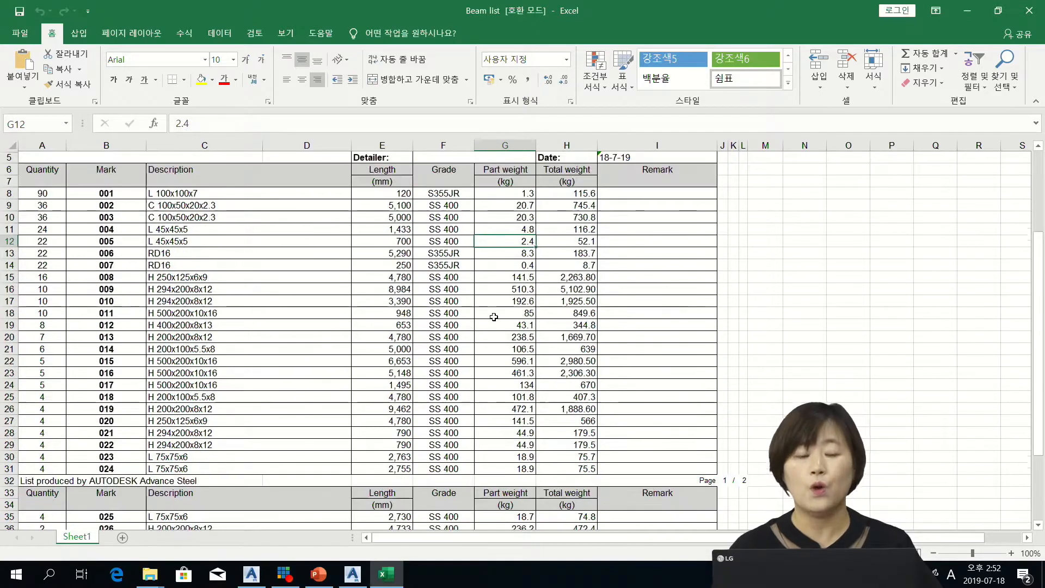
# Close the Beam list workbook and the File Explorer window, and dismiss the Beam list report without saving it.
pyautogui.click(1028, 11)
pyautogui.click(846, 92)
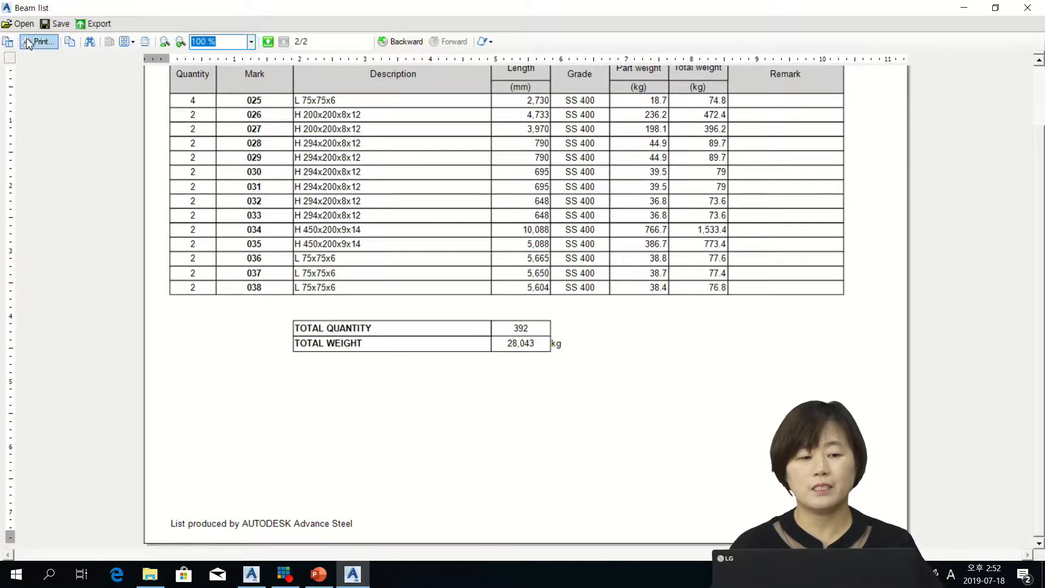
pyautogui.click(1028, 8)
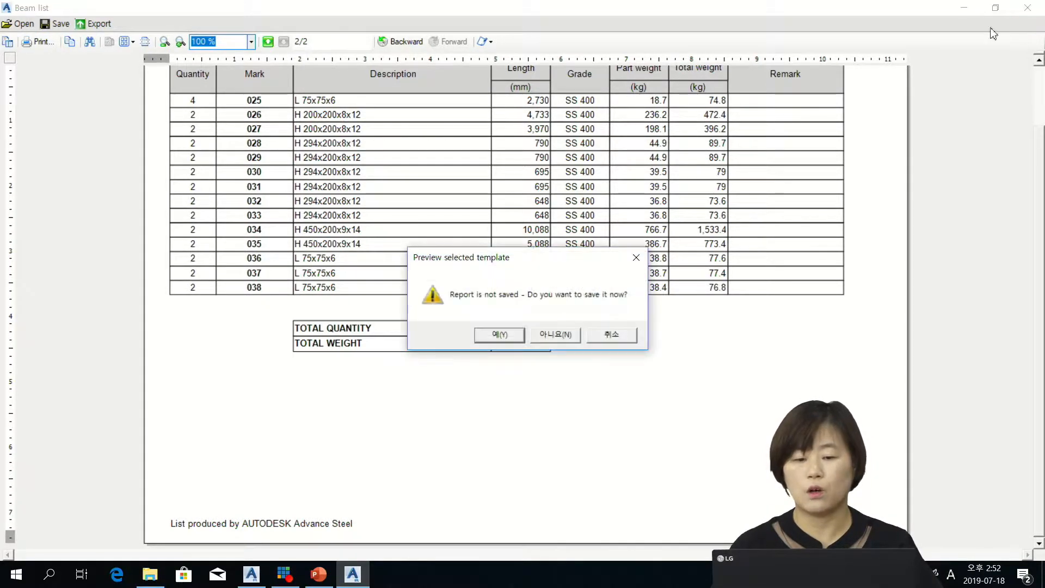
pyautogui.click(561, 337)
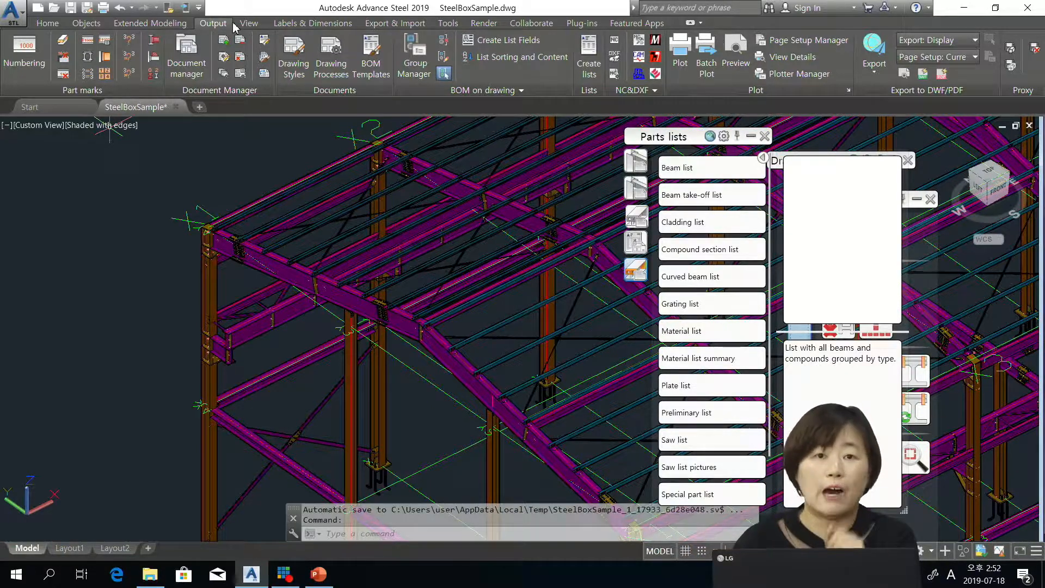
# View the Beam list template layout from Advance Template > Bill of Materials > Parts lists in the Template Editor, and close the editor.
pyautogui.click(265, 41)
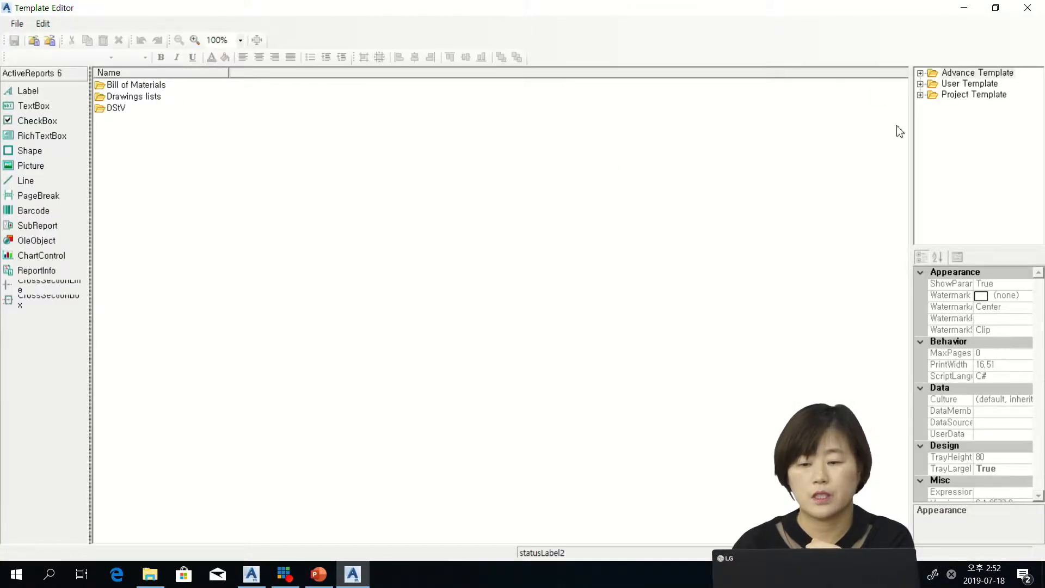
pyautogui.doubleClick(924, 74)
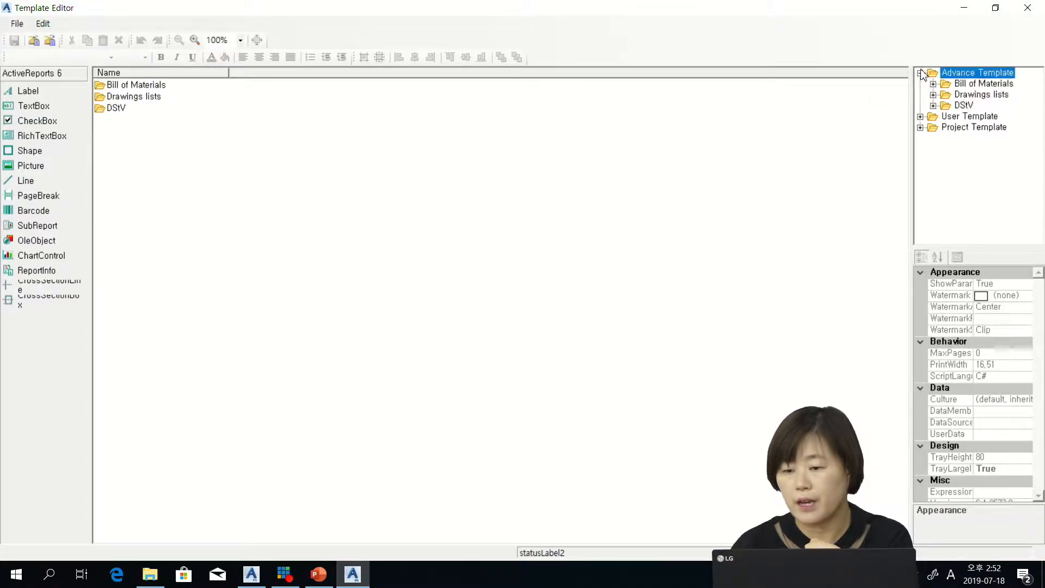
pyautogui.click(920, 117)
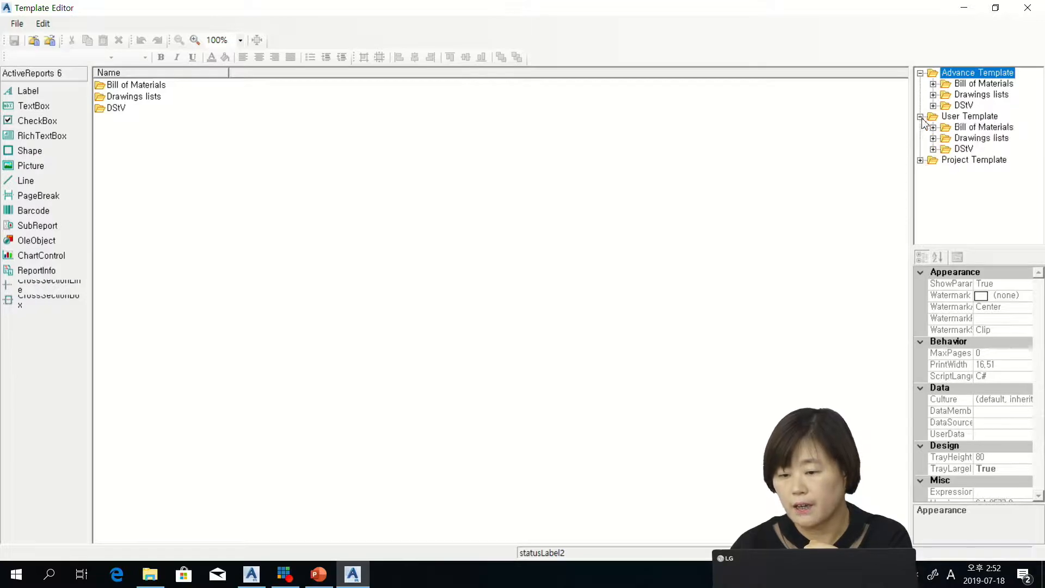
pyautogui.click(933, 85)
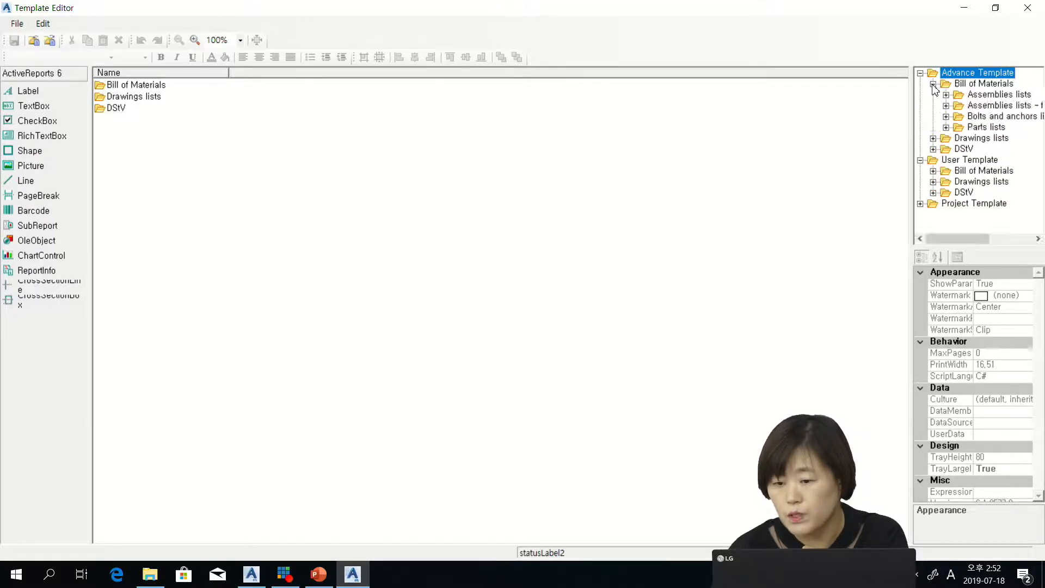
pyautogui.click(946, 127)
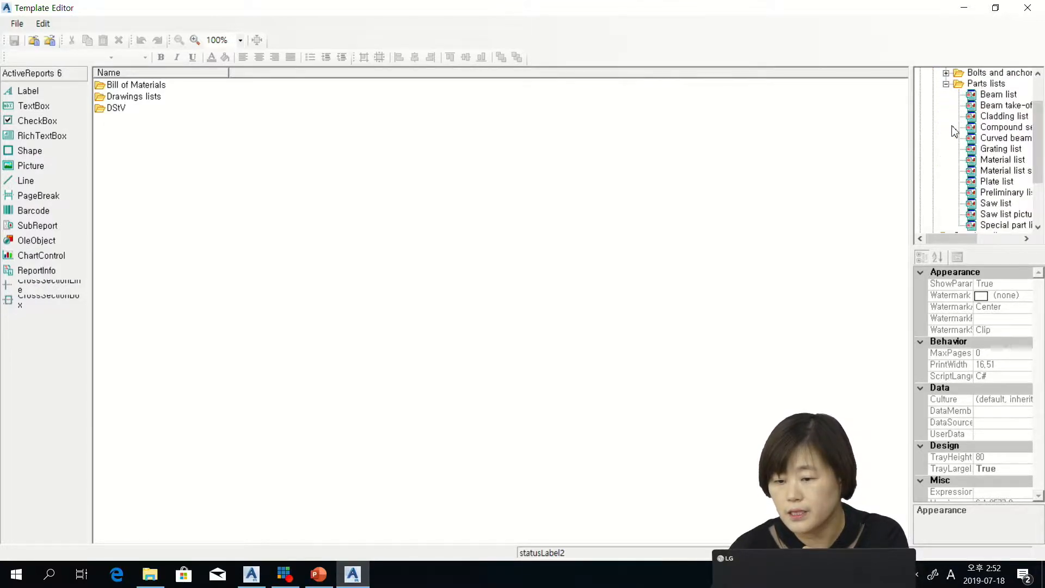
pyautogui.scroll(-1, 988, 154)
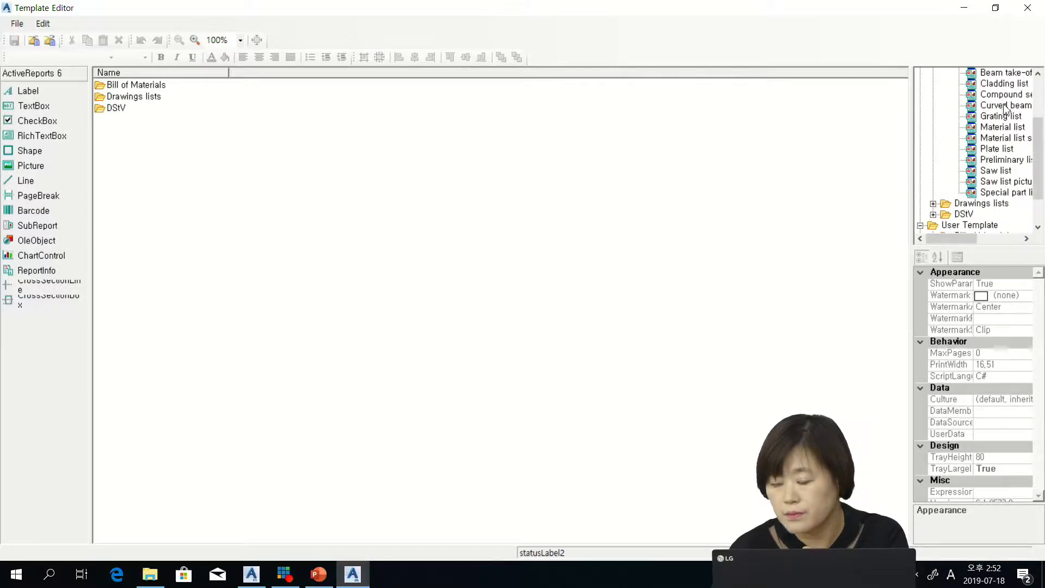
pyautogui.scroll(2, 1004, 108)
pyautogui.doubleClick(1000, 139)
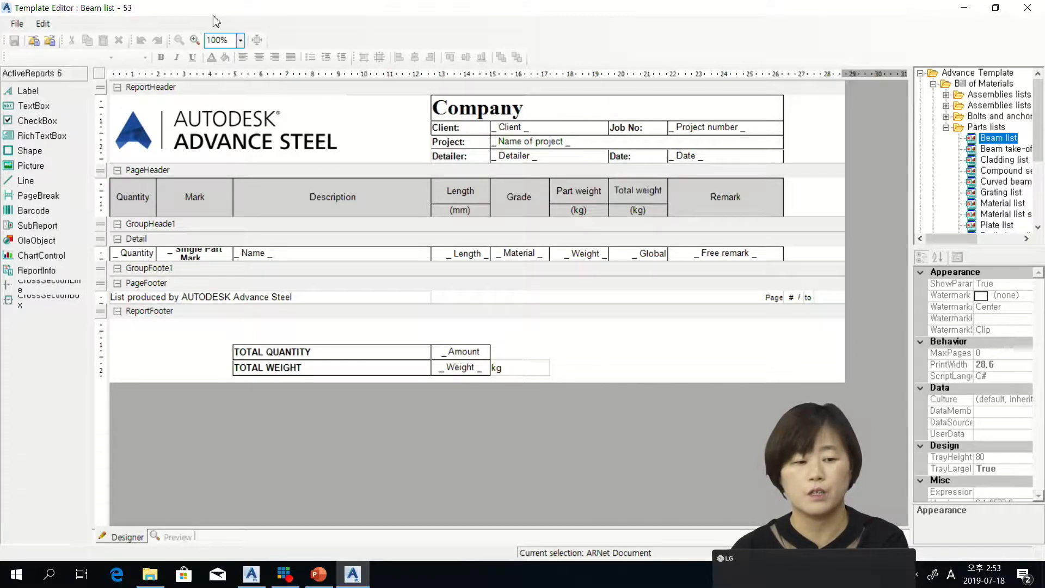
pyautogui.click(1031, 9)
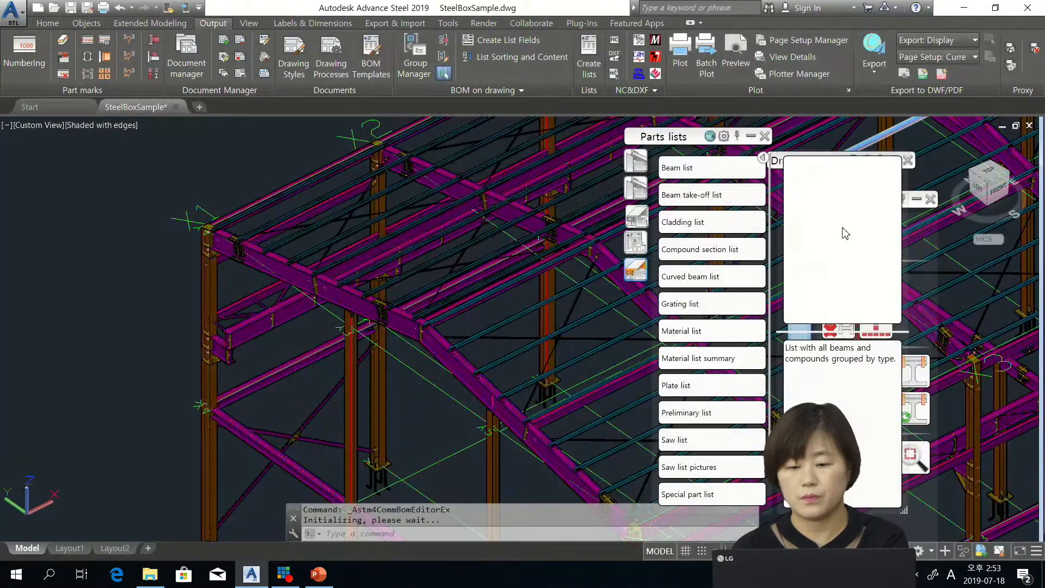
# Generate the Bolt list from the bolts and anchors lists, review its sizes, grades and weights, and close it without saving.
pyautogui.scroll(-1, 702, 284)
pyautogui.scroll(1, 702, 282)
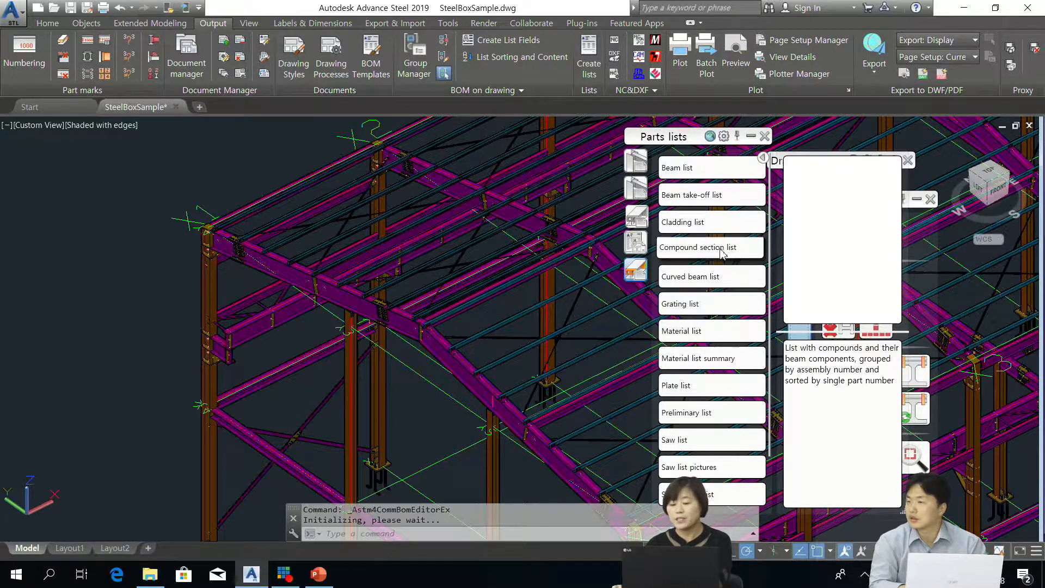
pyautogui.click(643, 219)
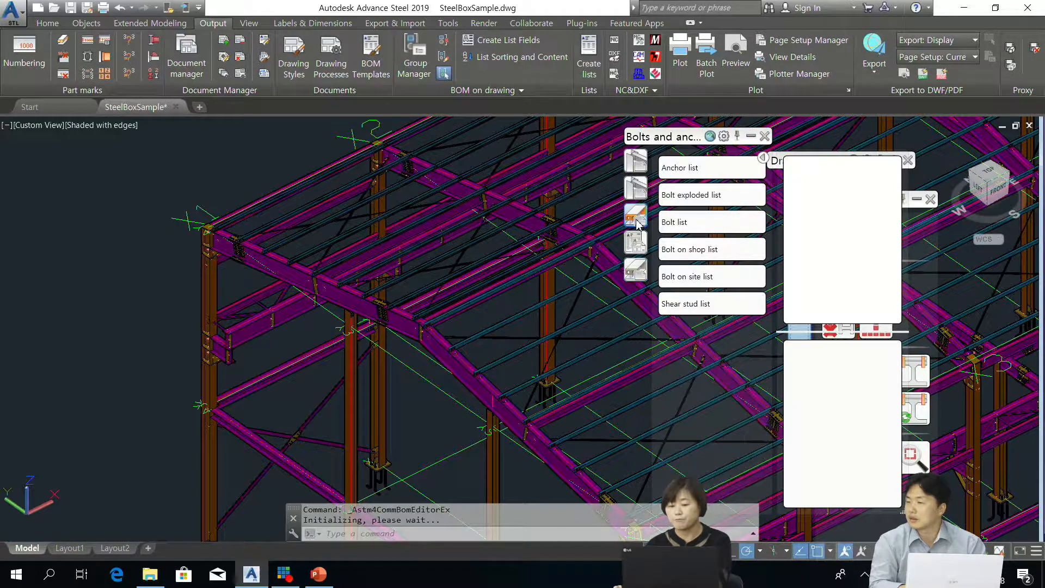
pyautogui.click(697, 221)
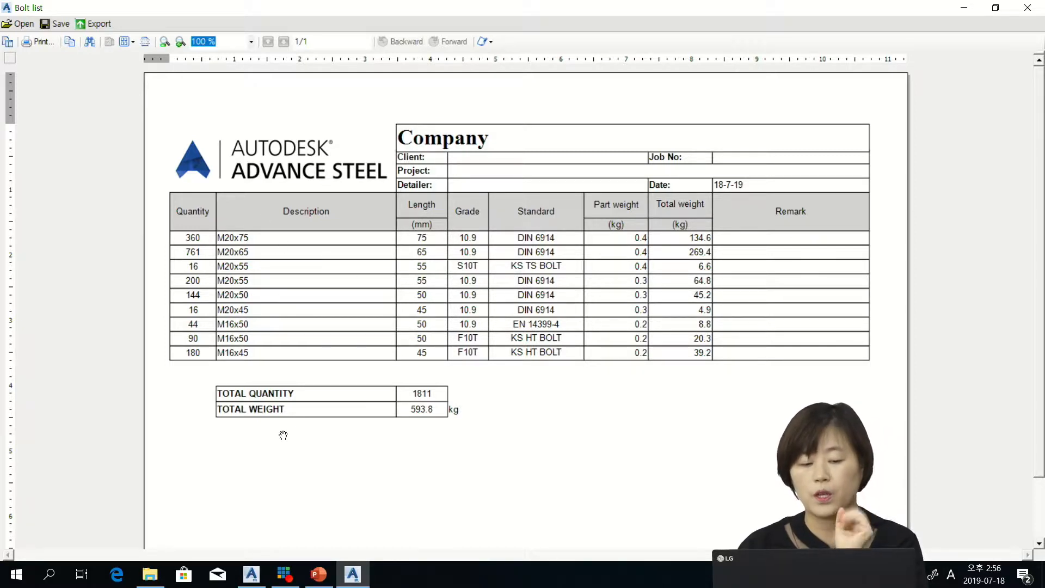
pyautogui.click(1026, 7)
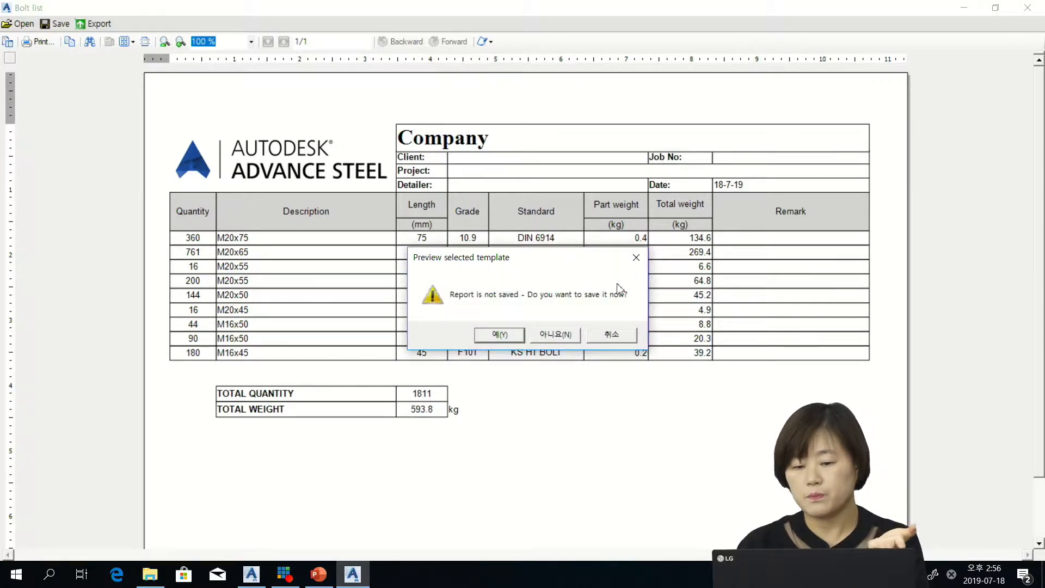
pyautogui.click(555, 335)
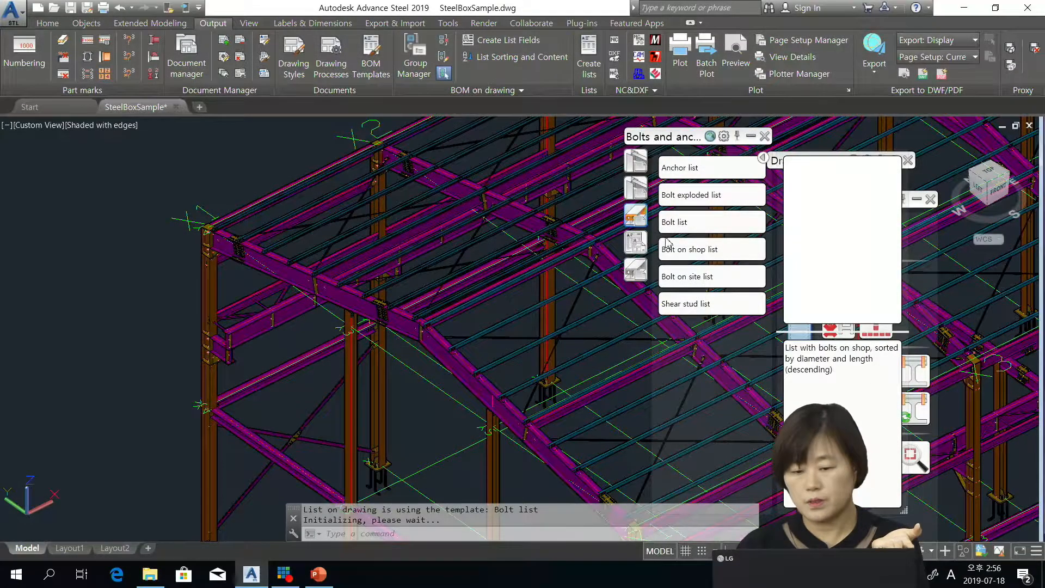
# Generate the Plate list from the Parts lists, review its plate marks, dimensions and weights, and close it without saving.
pyautogui.click(636, 271)
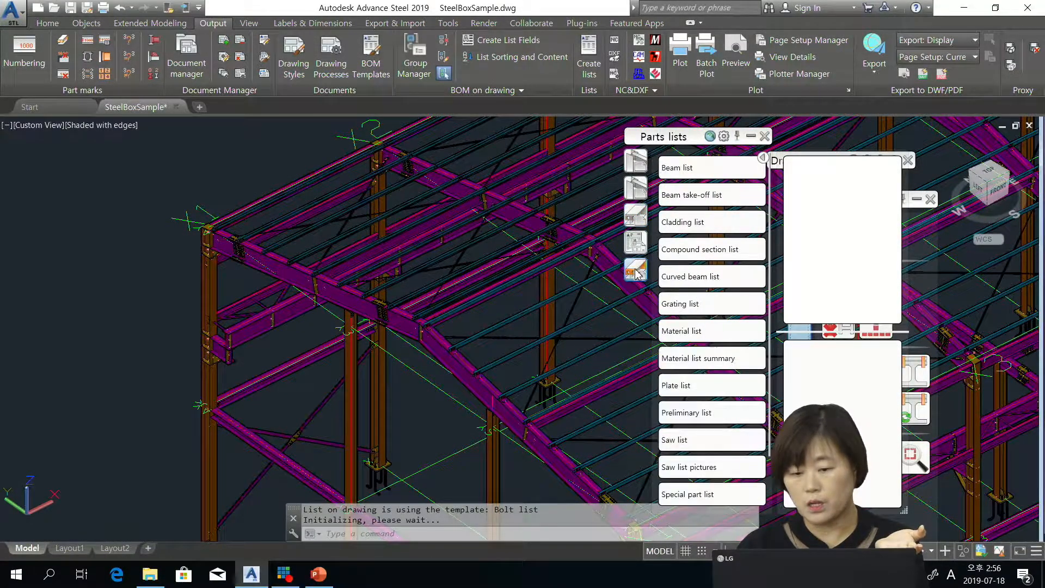
pyautogui.click(692, 390)
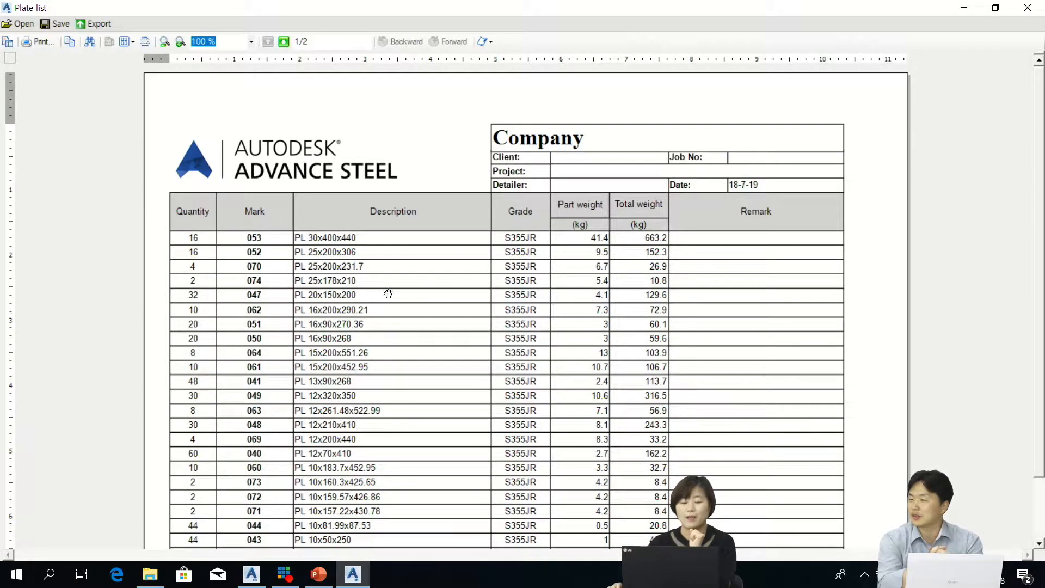
pyautogui.scroll(-2, 388, 294)
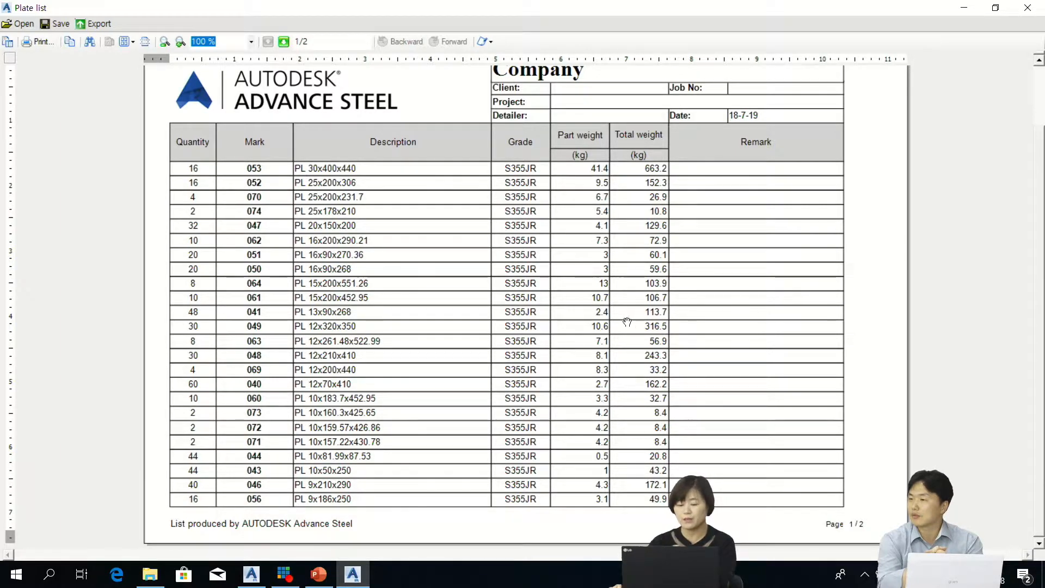
pyautogui.scroll(3, 620, 316)
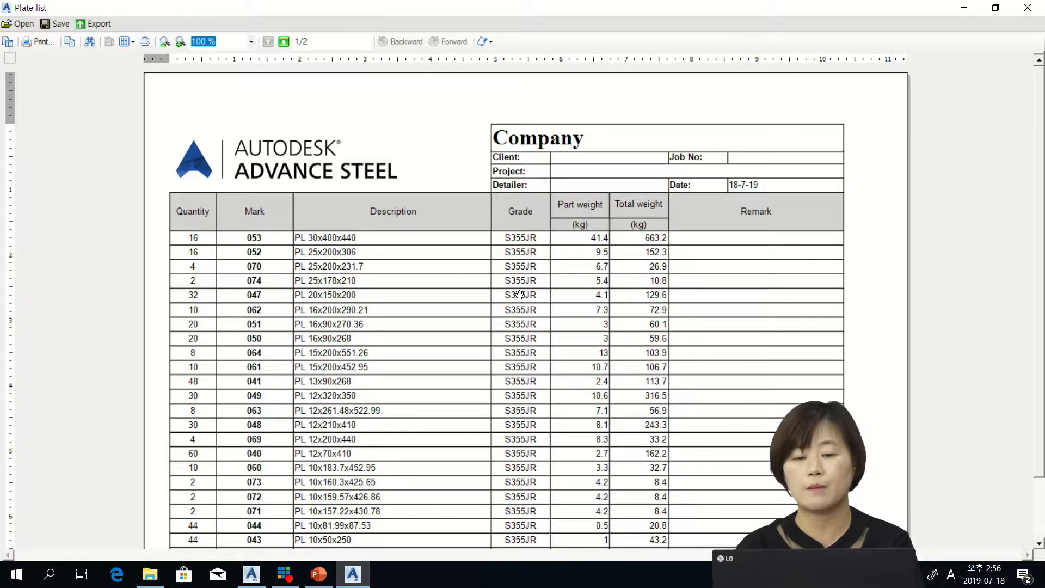
pyautogui.click(1029, 6)
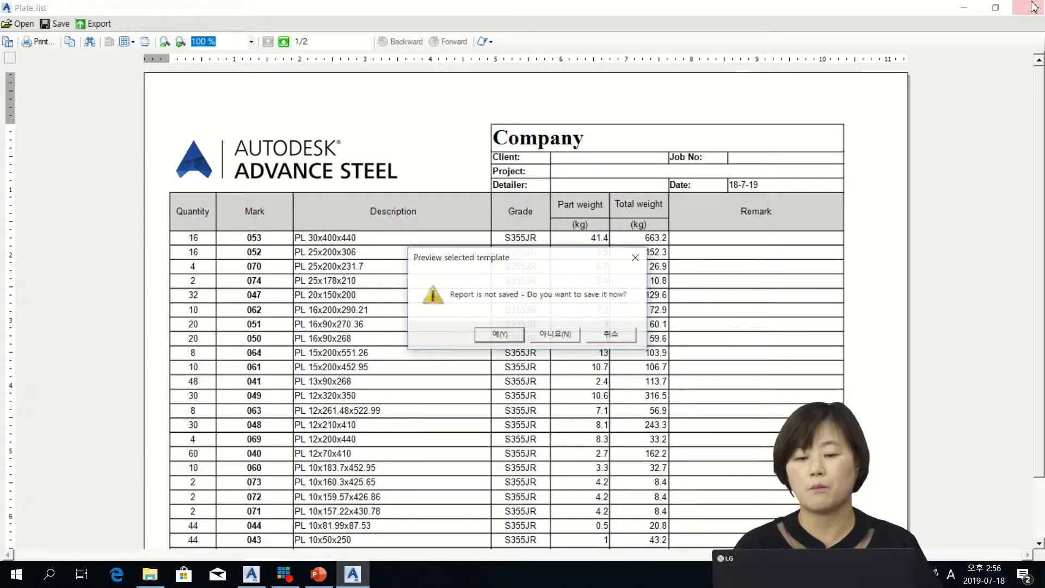
pyautogui.click(566, 338)
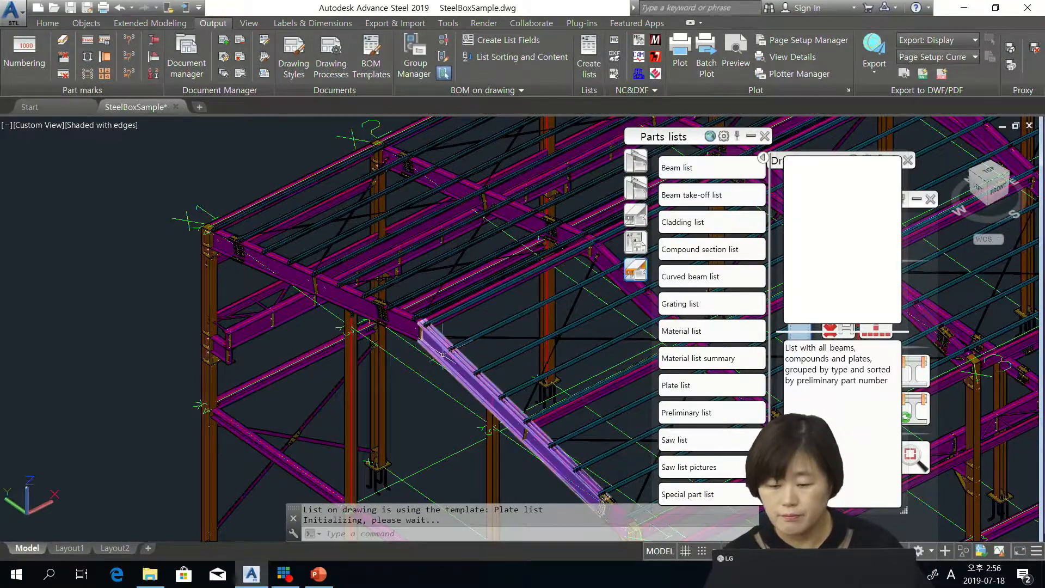
# Bring the whole steel frame into view and move the Parts lists palette clear of it.
pyautogui.scroll(-6, 359, 282)
pyautogui.moveTo(360, 281); pyautogui.dragTo(239, 241, button='middle')
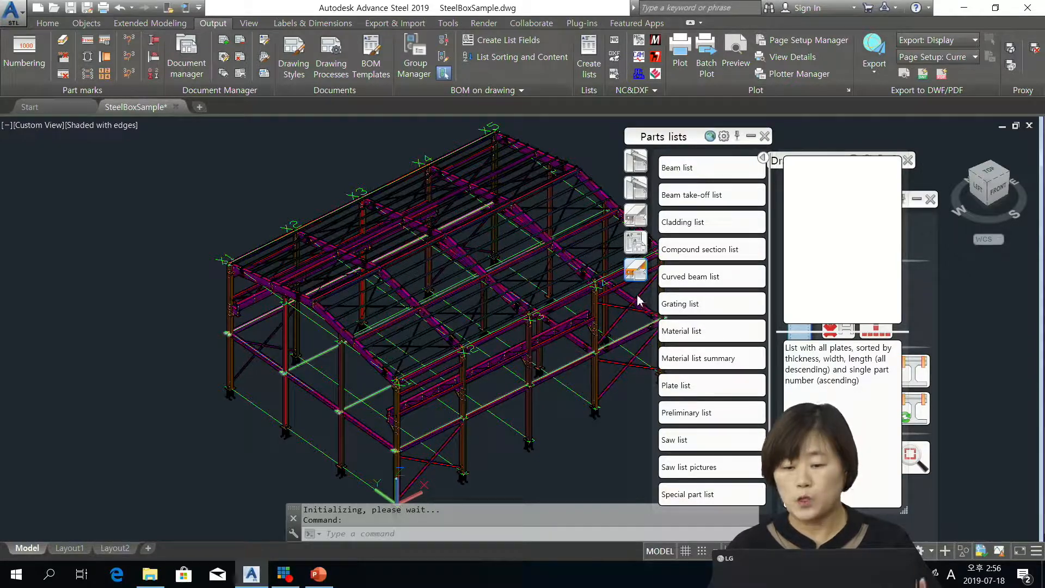
pyautogui.moveTo(685, 141)
pyautogui.mouseDown()
pyautogui.moveTo(756, 140)
pyautogui.moveTo(789, 161)
pyautogui.mouseUp()
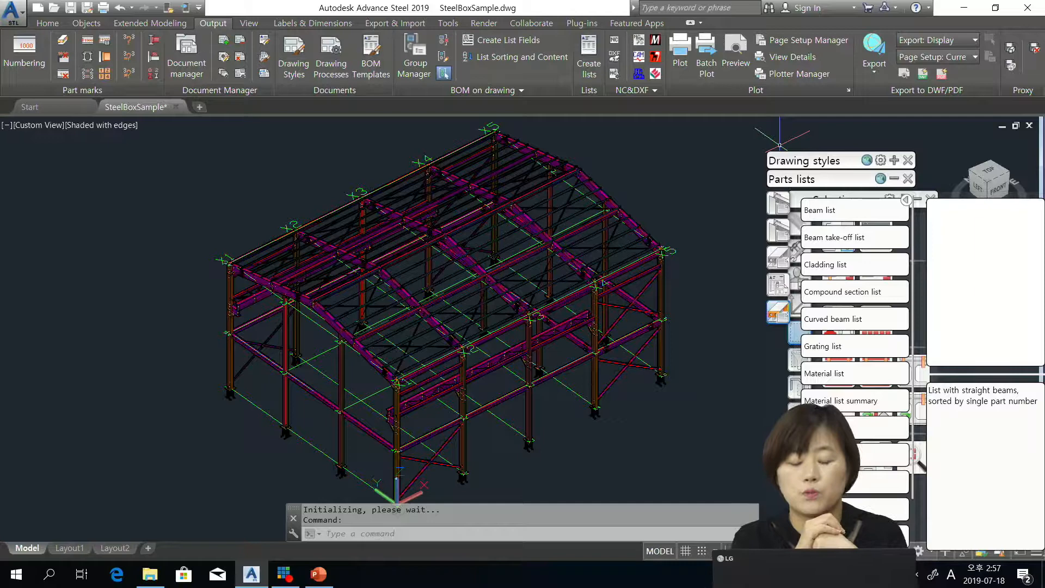
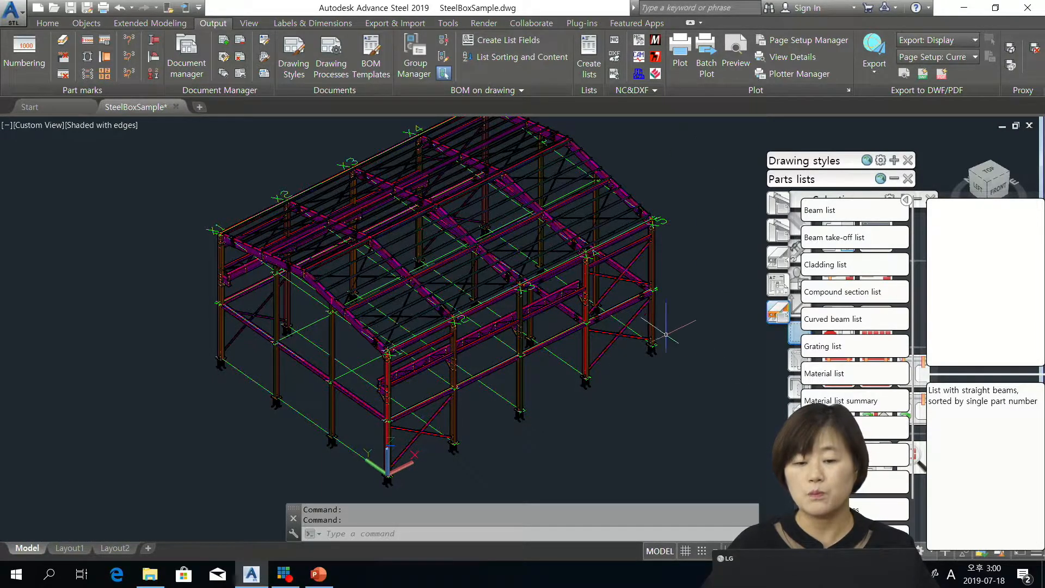
pyautogui.scroll(-2, 667, 372)
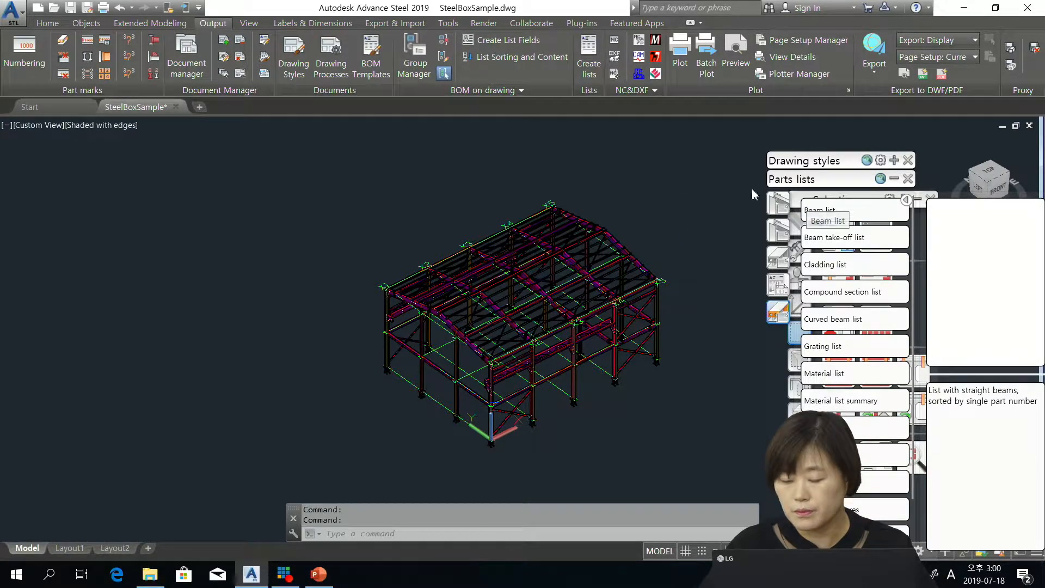
# Show the Drawing styles palette and place it in the free area beside the steel frame model.
pyautogui.click(297, 75)
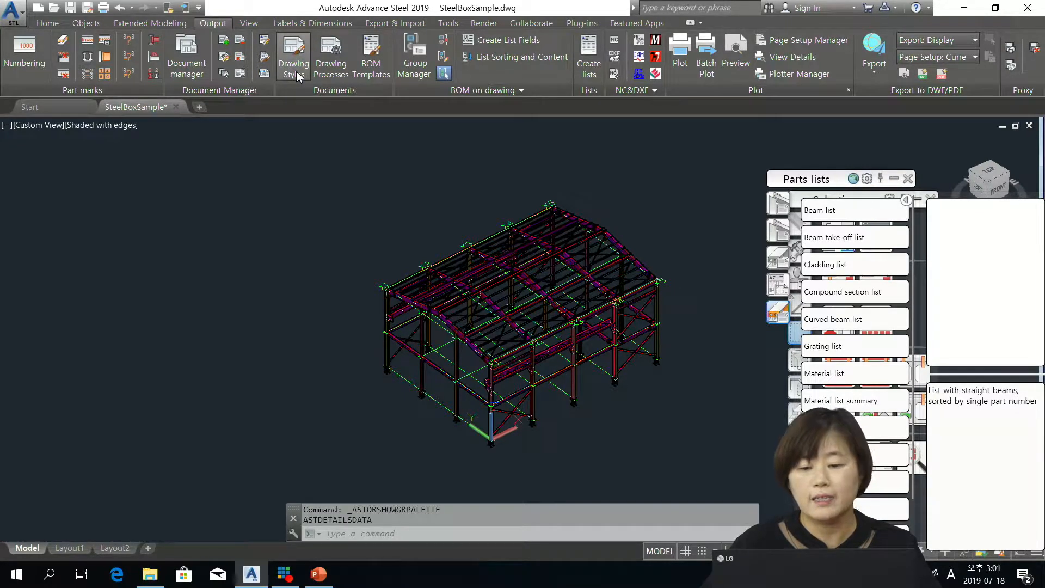
pyautogui.click(296, 75)
pyautogui.moveTo(800, 163); pyautogui.dragTo(144, 164)
# Review the available drawing styles in the Engineering, GA 3D View, GA Plan/Elevation, Assemblies, Stairs and Railings, and Singleparts categories.
pyautogui.moveTo(156, 166)
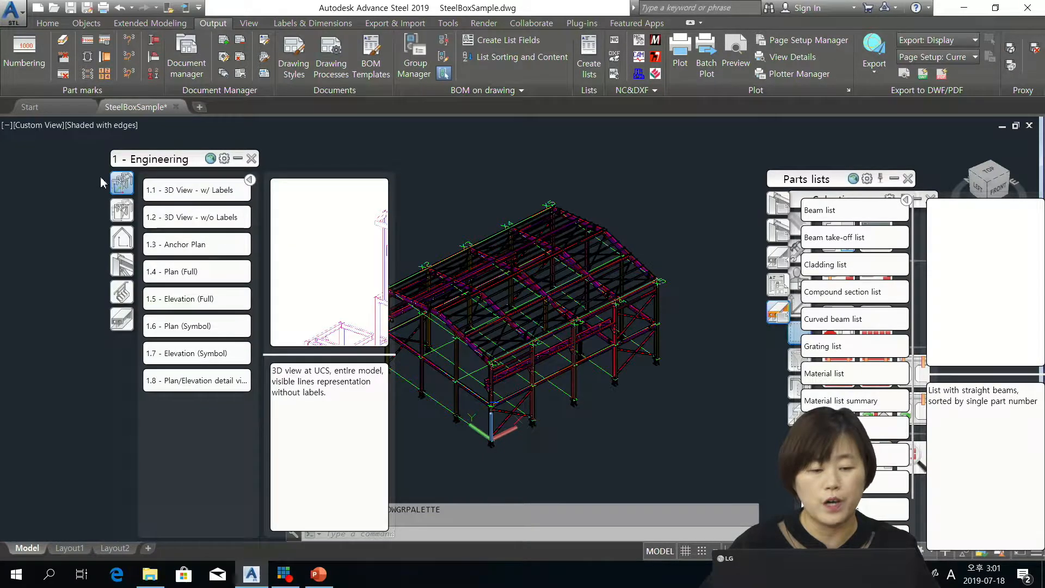
pyautogui.click(121, 215)
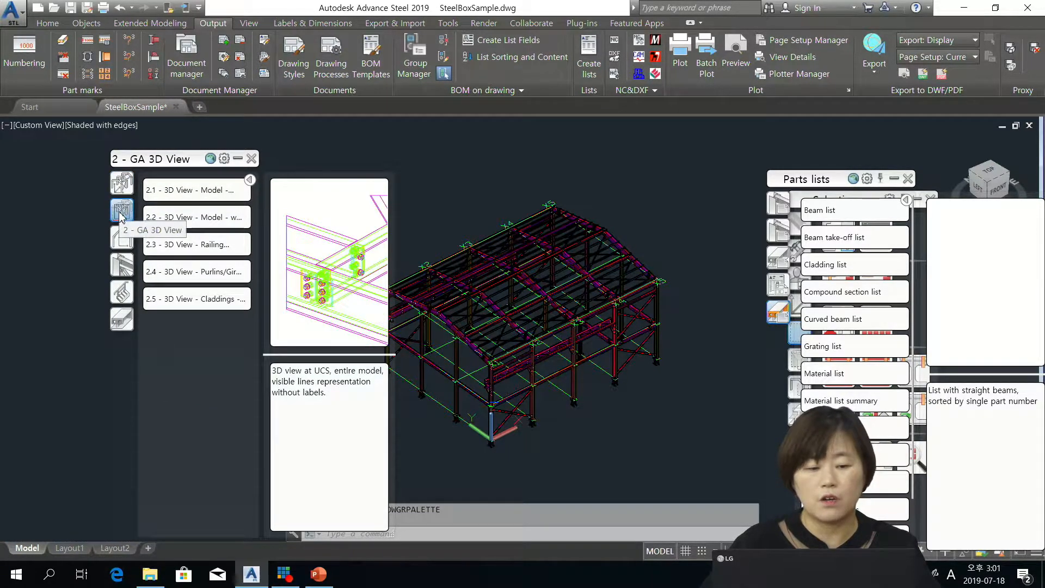
pyautogui.moveTo(209, 189)
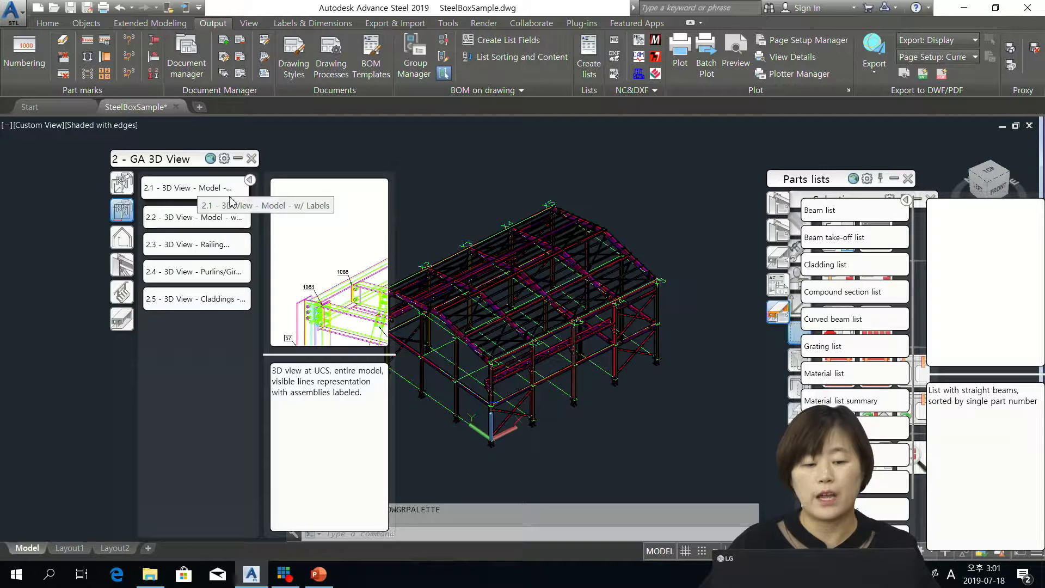
pyautogui.moveTo(222, 219)
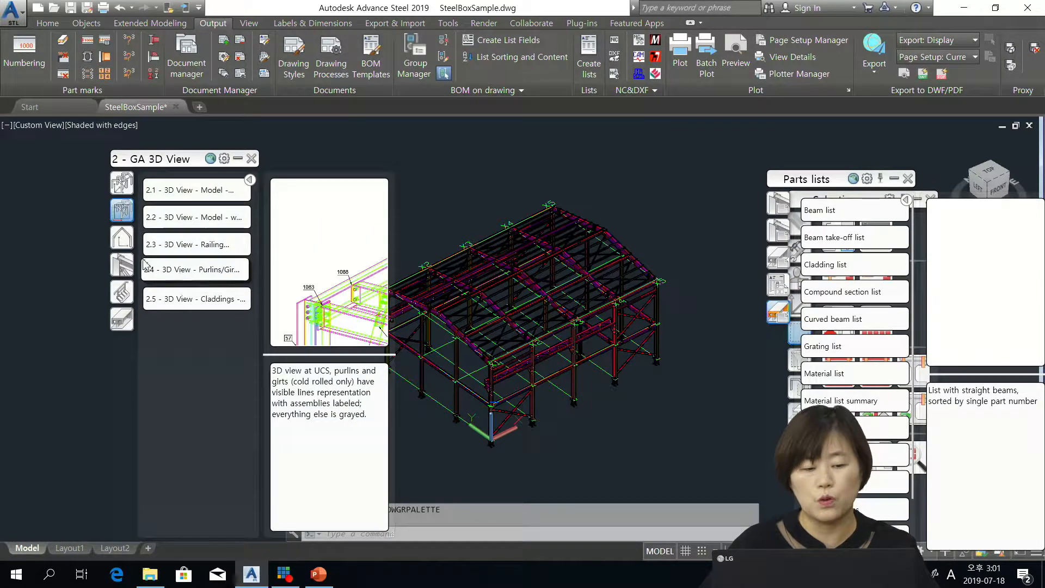
pyautogui.click(120, 242)
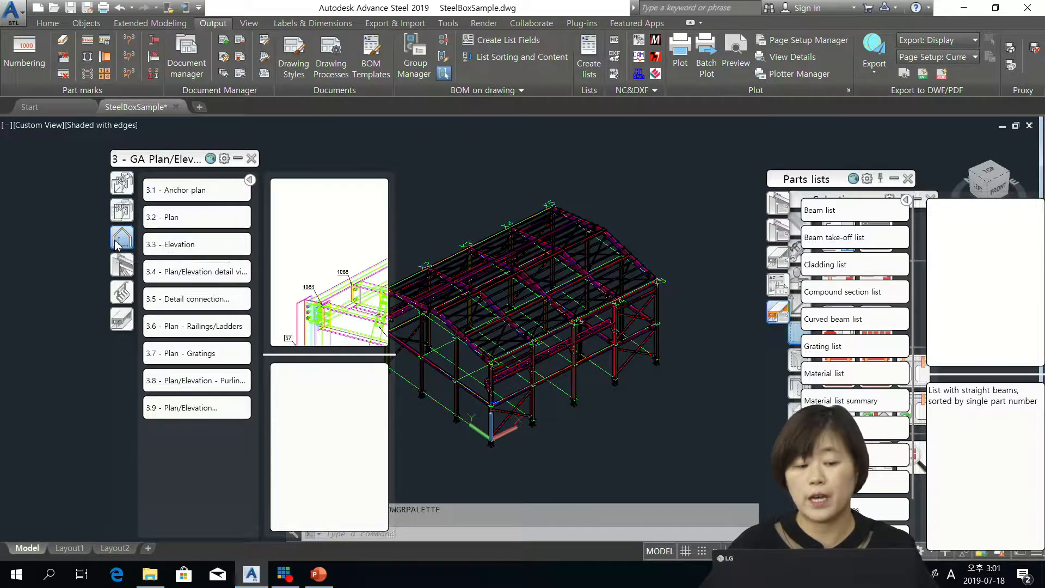
pyautogui.moveTo(181, 214)
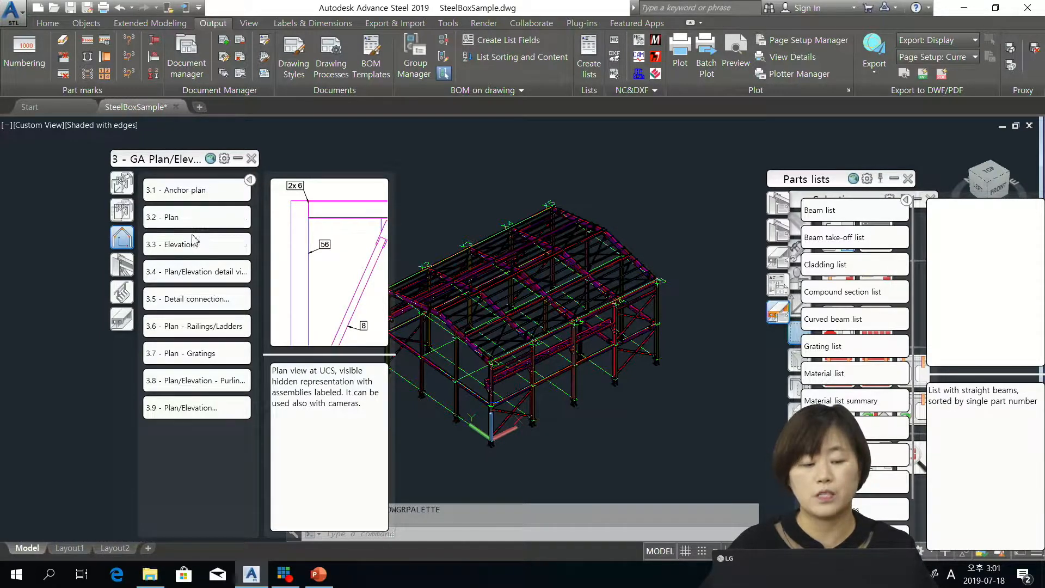
pyautogui.click(122, 268)
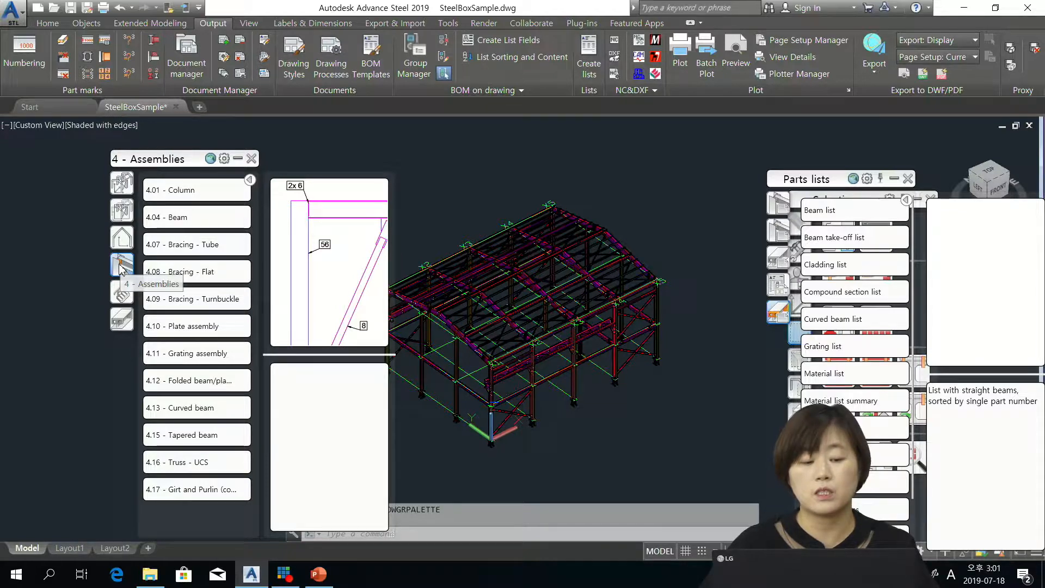
pyautogui.click(129, 294)
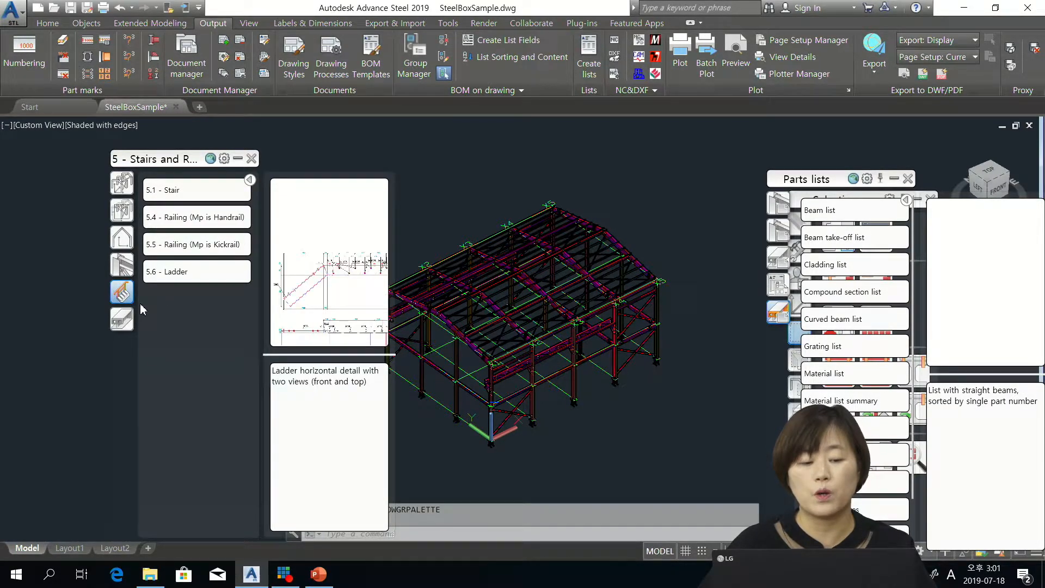
pyautogui.click(122, 321)
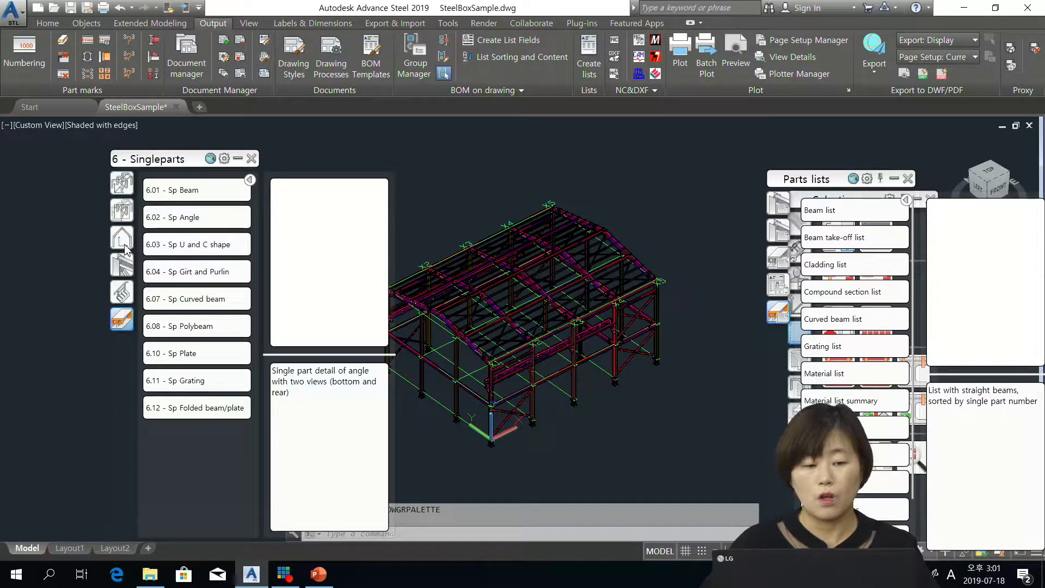
# Show the GA 3D View drawing styles and clear the Parts lists and drawing style palettes away from the model.
pyautogui.click(121, 209)
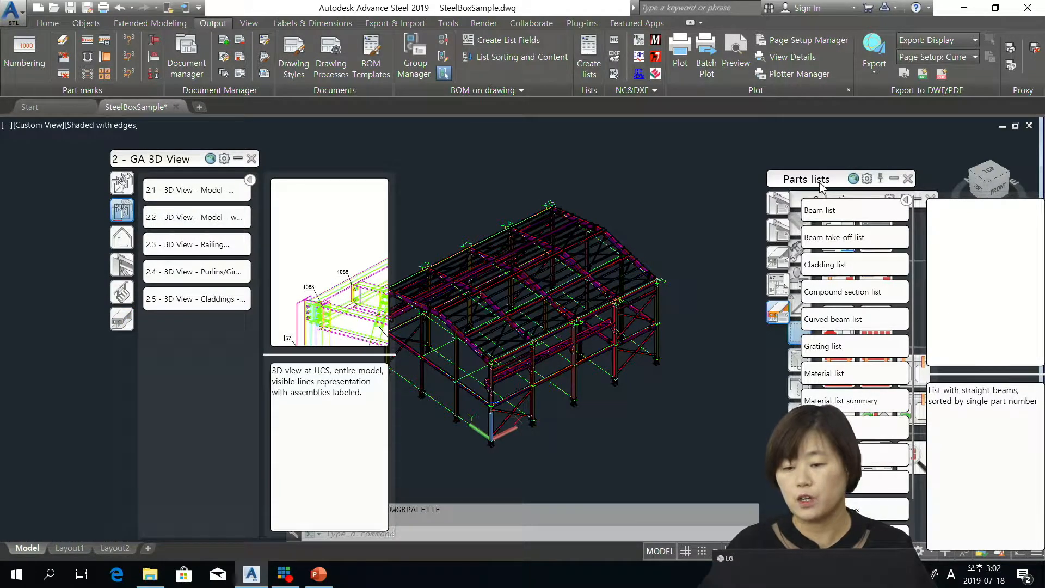
pyautogui.moveTo(818, 185); pyautogui.dragTo(836, 157)
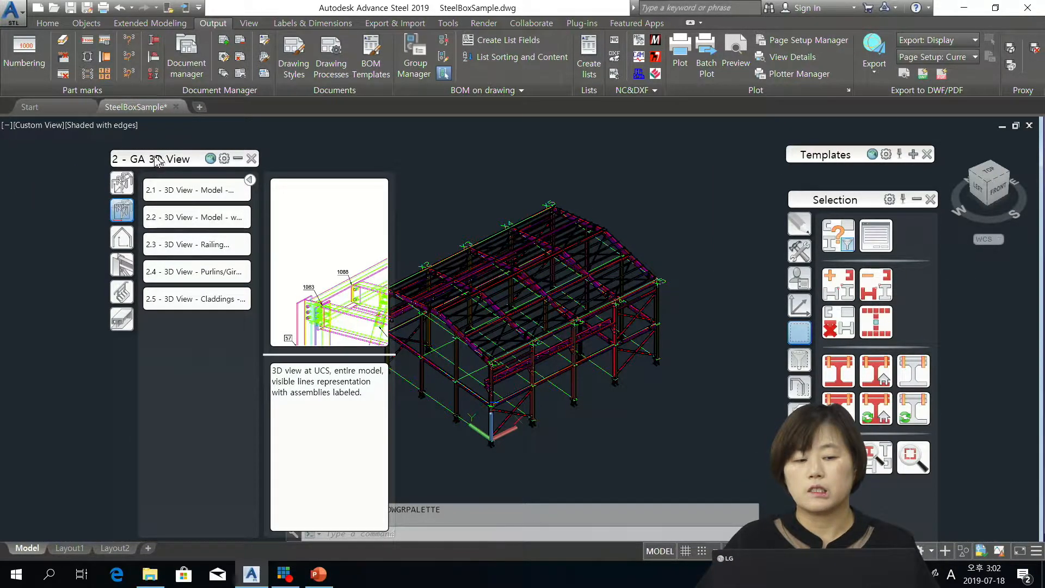
pyautogui.moveTo(166, 159); pyautogui.dragTo(99, 141)
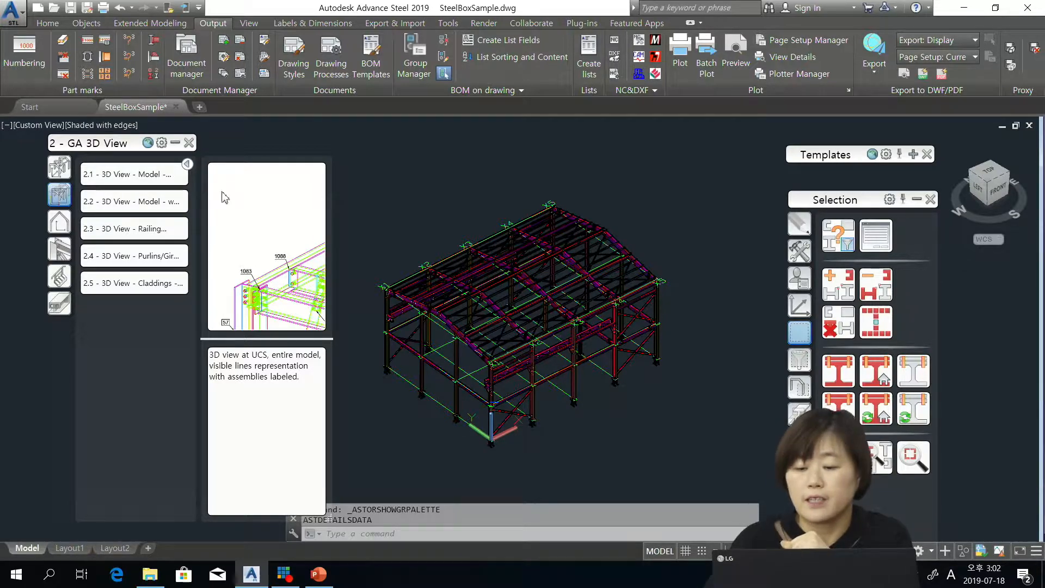
# Try aligning the UCS with the current view, and restore the World UCS.
pyautogui.click(799, 308)
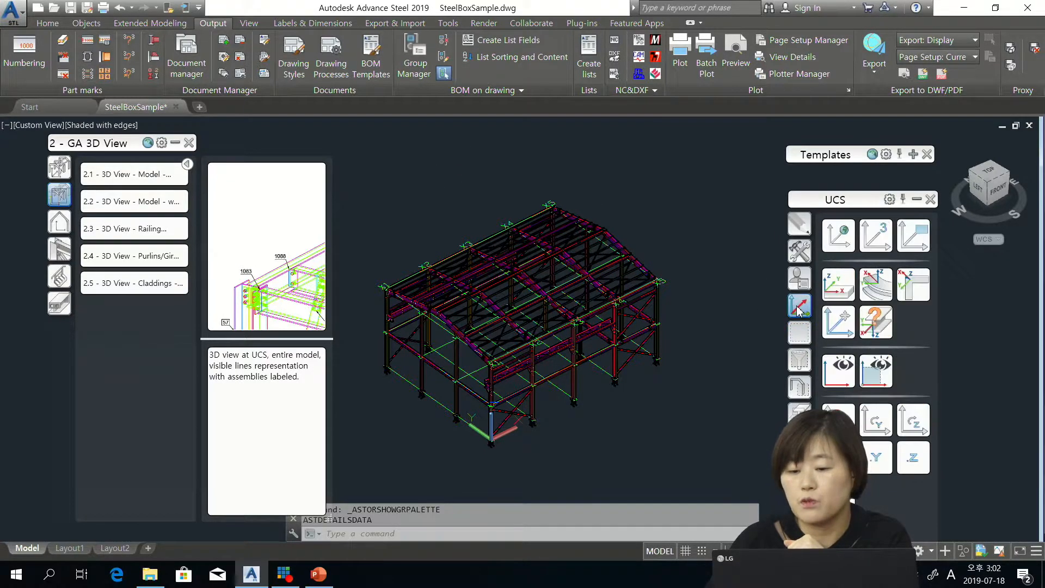
pyautogui.click(907, 245)
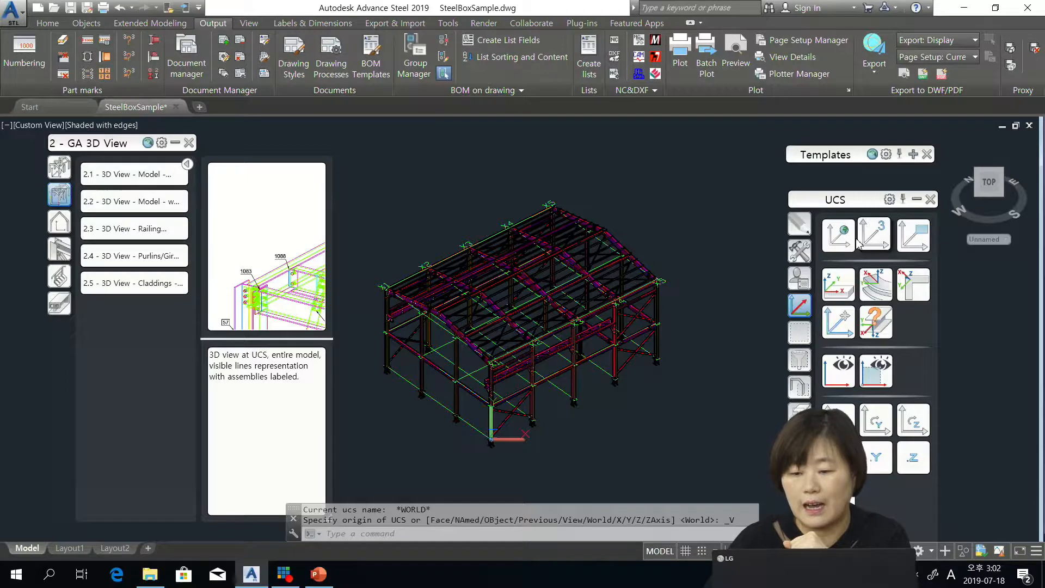
pyautogui.click(838, 235)
pyautogui.scroll(5, 491, 457)
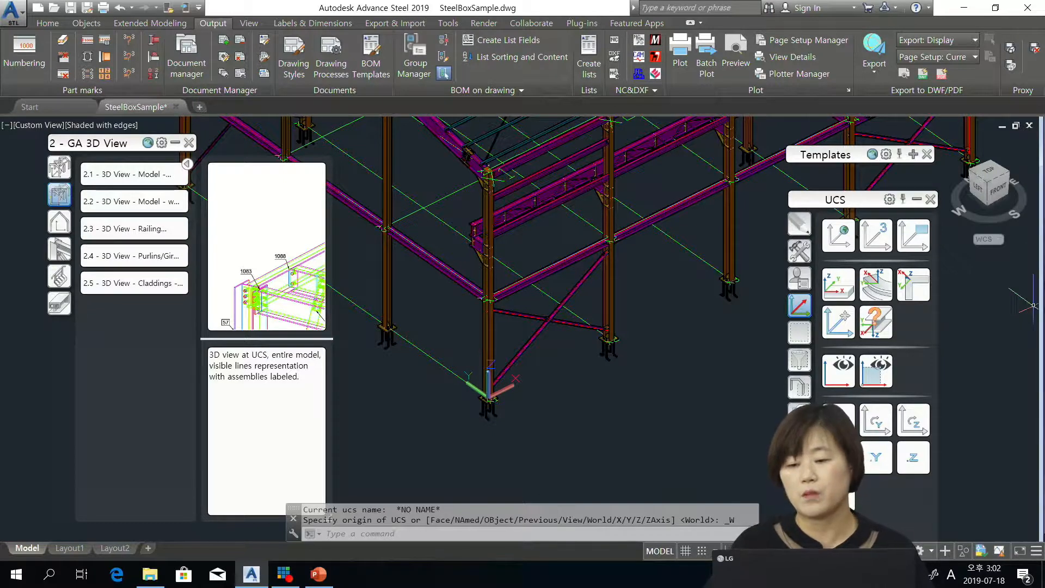
# Align the UCS with the current view and create detail 001.dwg from the unlabeled 2.2 - 3D View - Model style with default settings.
pyautogui.click(907, 241)
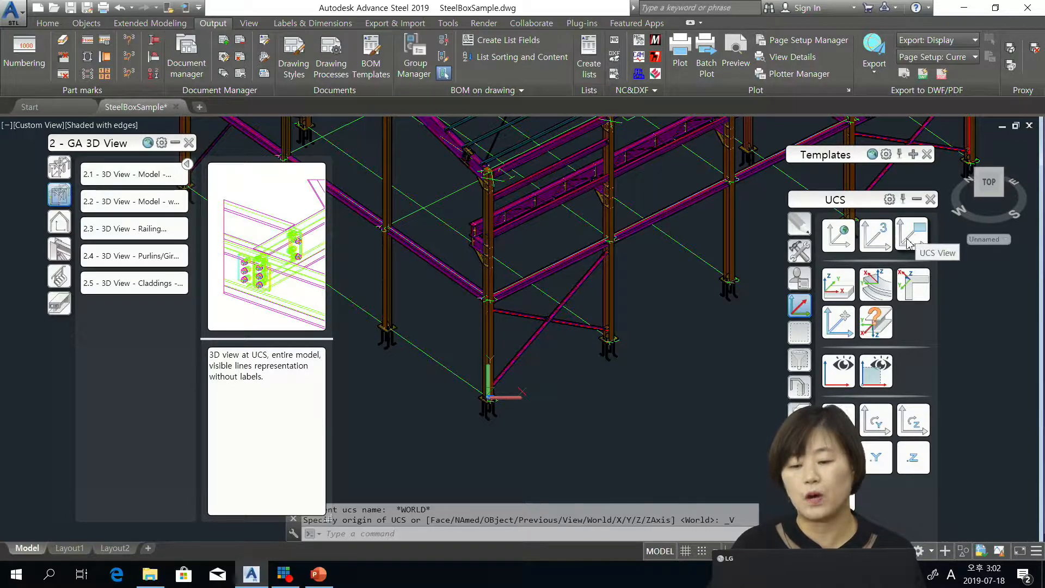
pyautogui.click(132, 201)
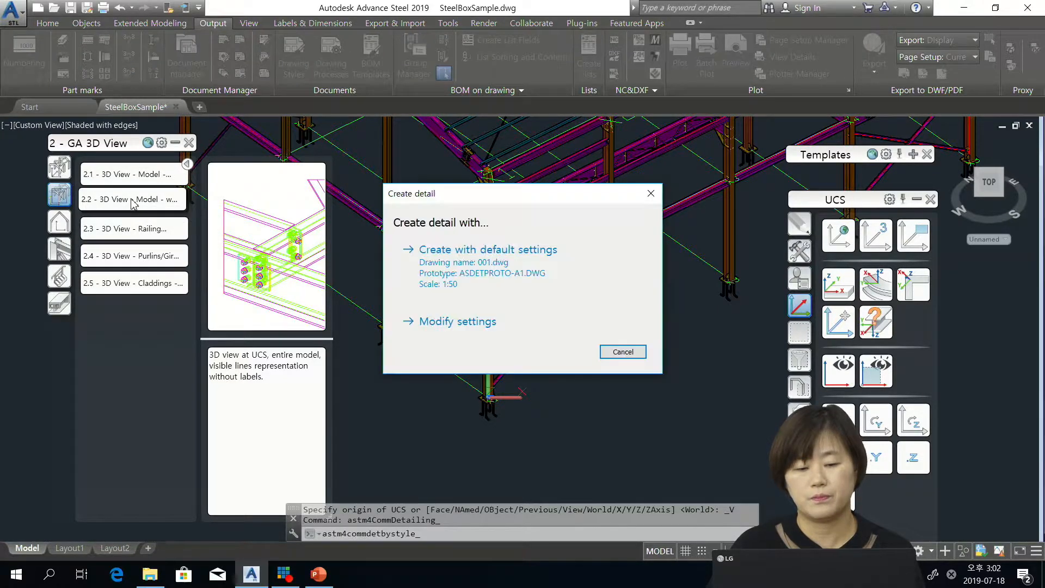
pyautogui.click(479, 263)
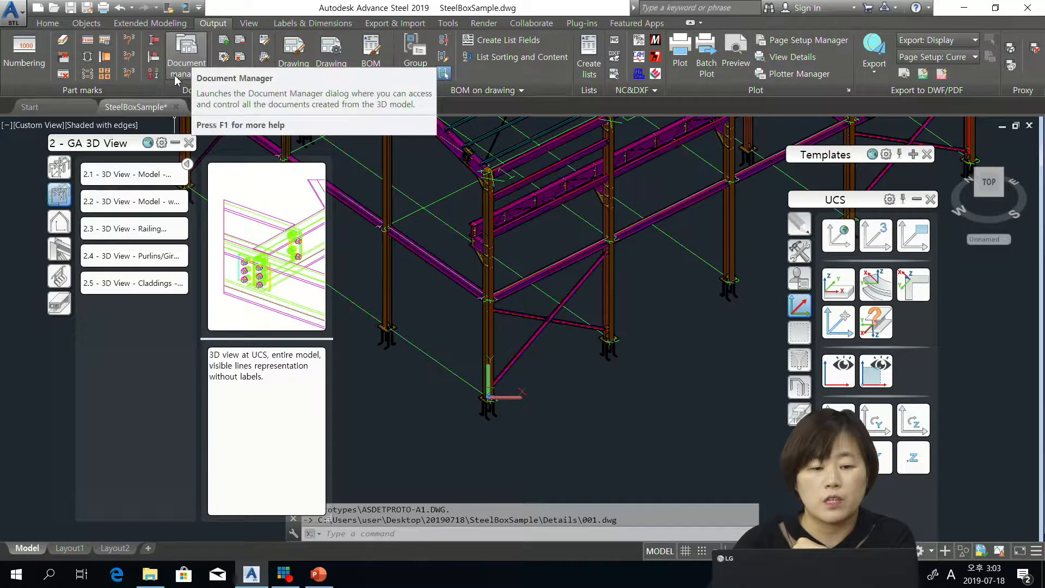
# Find 001.dwg among the up-to-date details in the Document Manager and preview the drawing.
pyautogui.click(187, 54)
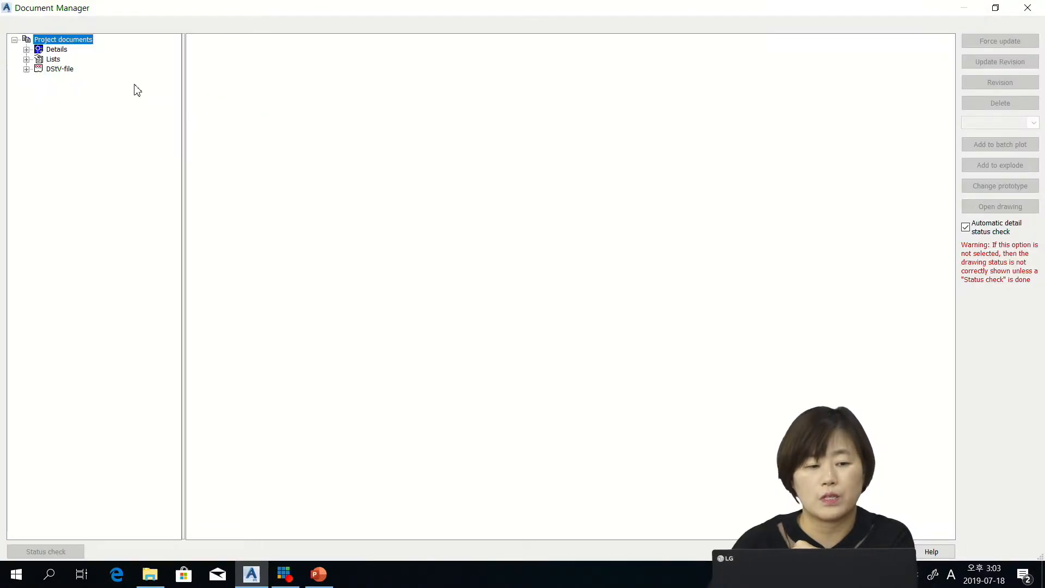
pyautogui.click(26, 50)
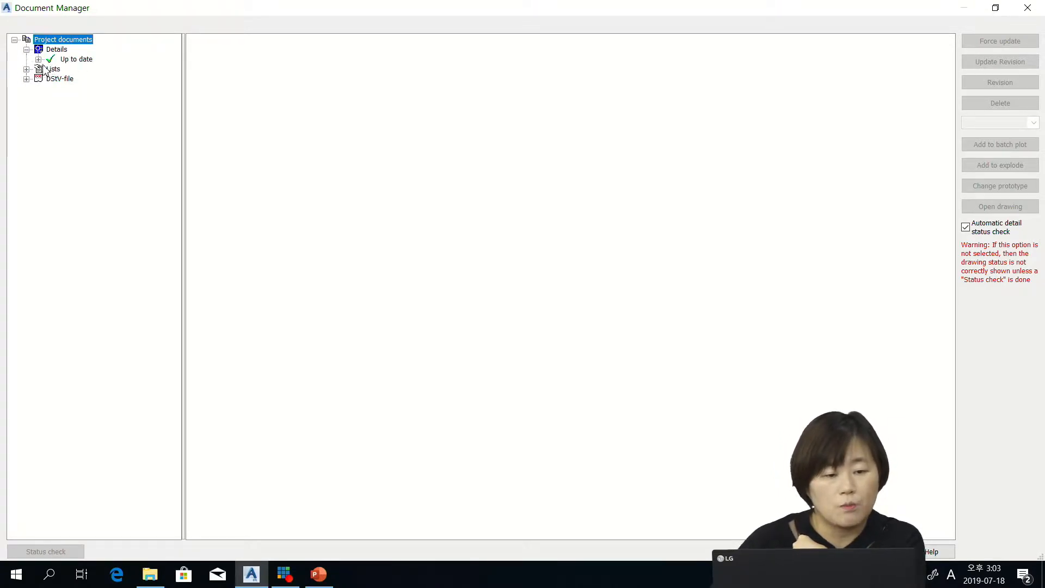
pyautogui.click(38, 59)
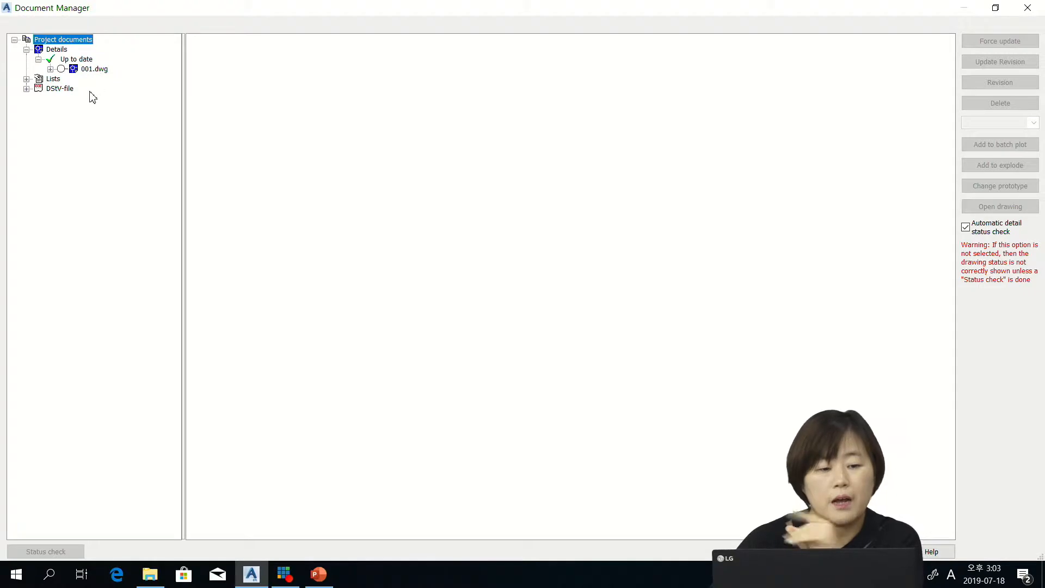
pyautogui.click(96, 70)
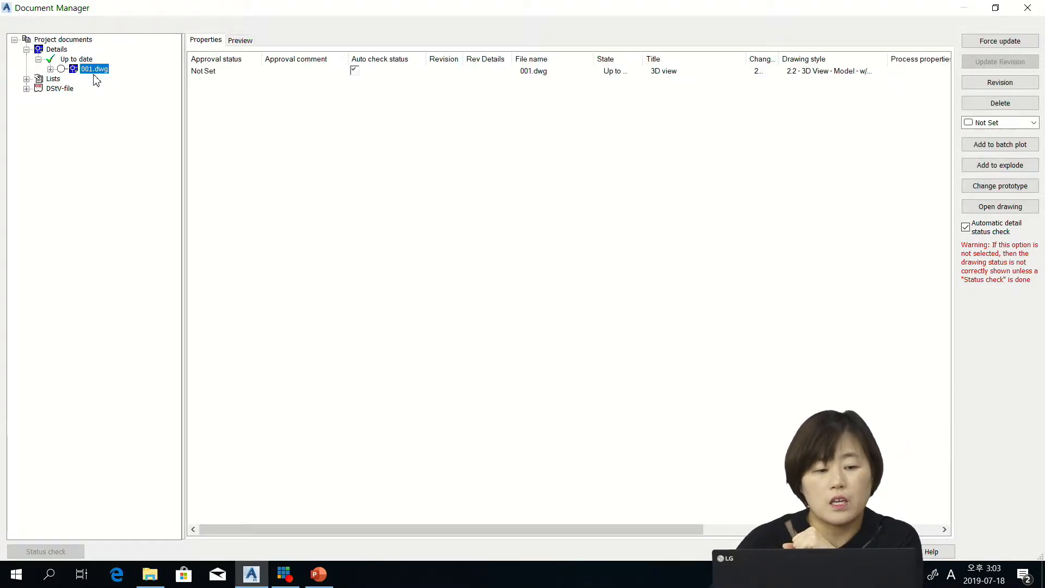
pyautogui.click(240, 40)
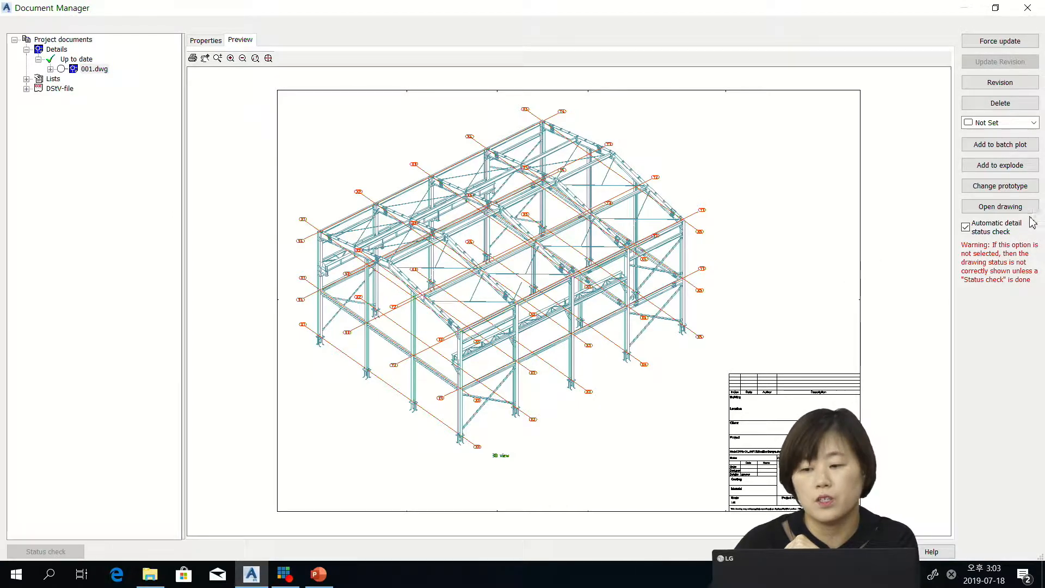
# Open drawing 001.dwg and inspect the 3D view on its A1 sheet, keeping the drawing styles palette available.
pyautogui.click(1000, 206)
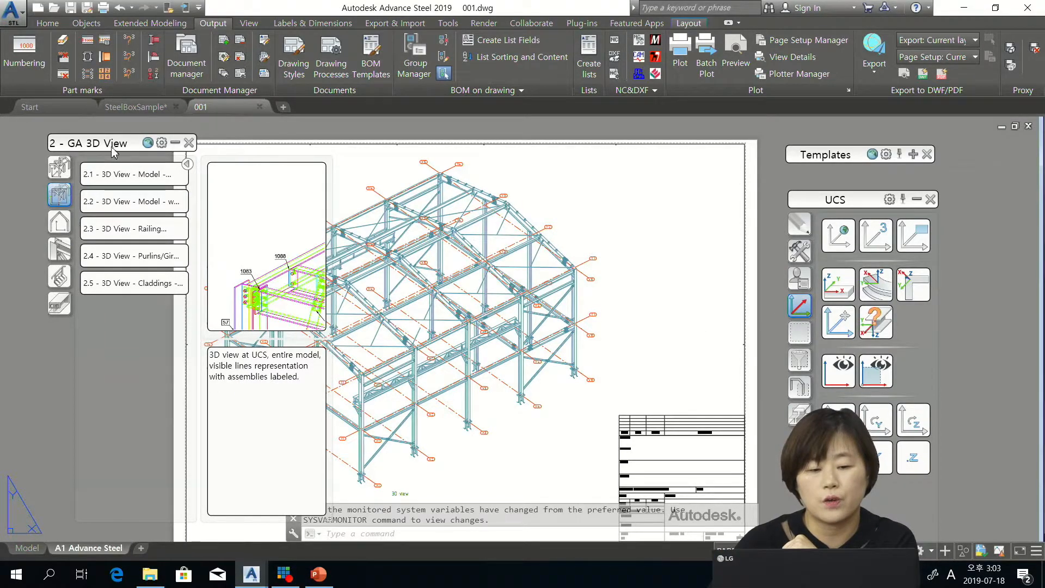
pyautogui.moveTo(116, 151); pyautogui.dragTo(12, 160)
pyautogui.scroll(-2, 675, 228)
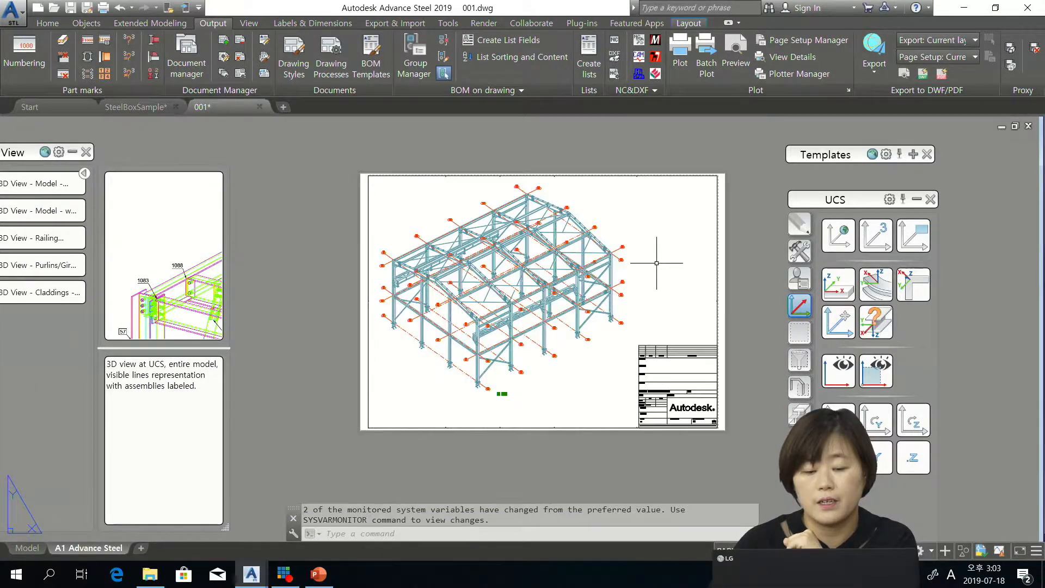
pyautogui.scroll(2, 653, 250)
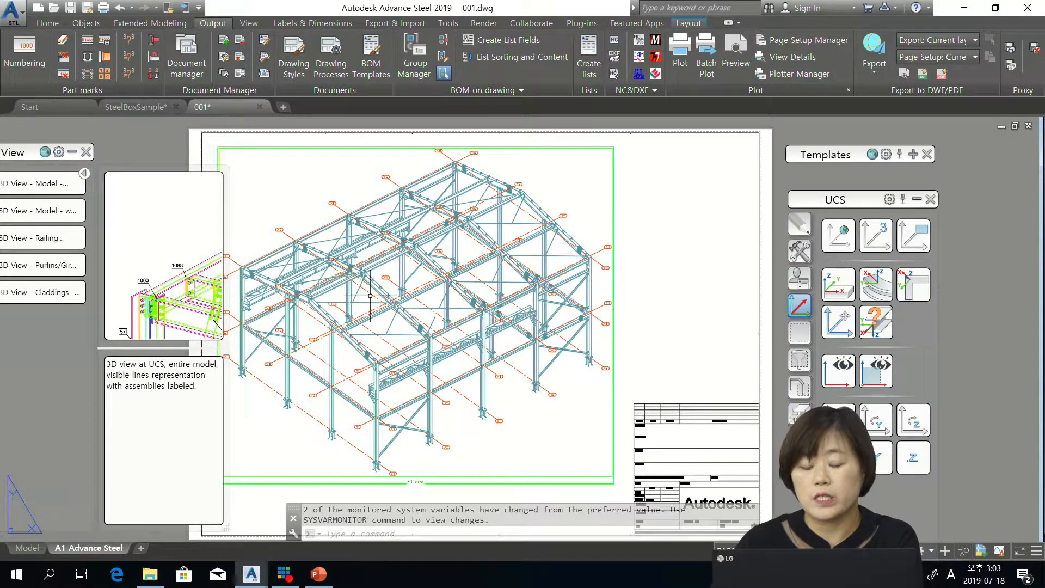
pyautogui.moveTo(25, 155); pyautogui.dragTo(114, 148)
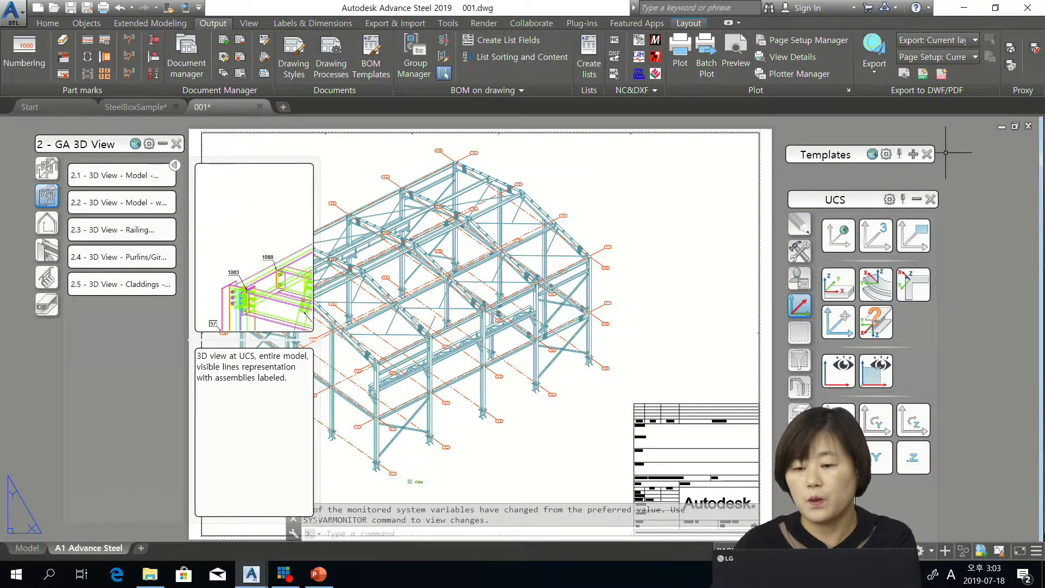
# In the SteelBoxSample model, restore the World UCS and create detail 002.dwg from the unlabeled 2.2 - 3D View - Model style with default settings.
pyautogui.click(136, 107)
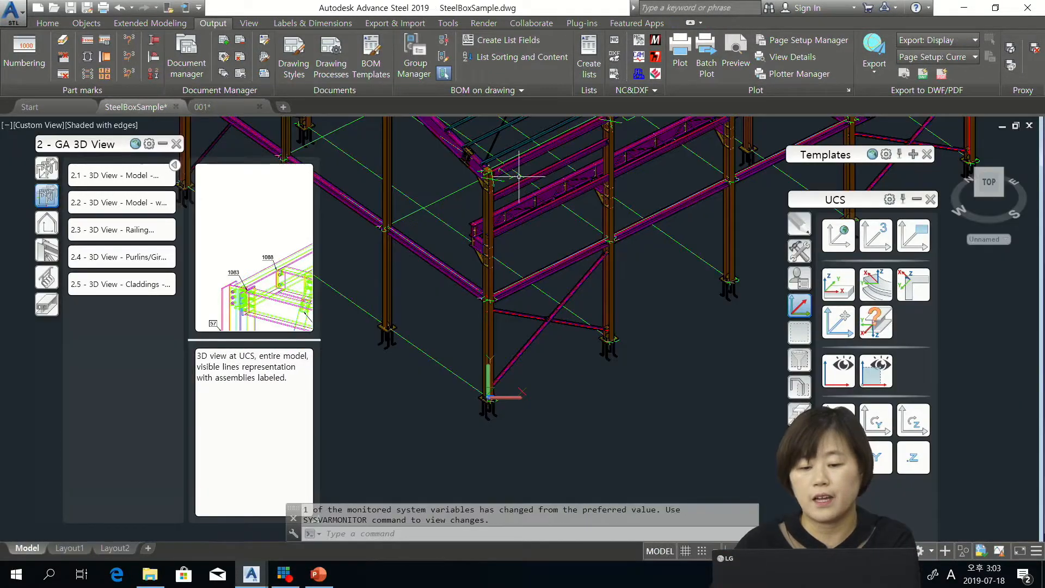
pyautogui.click(871, 242)
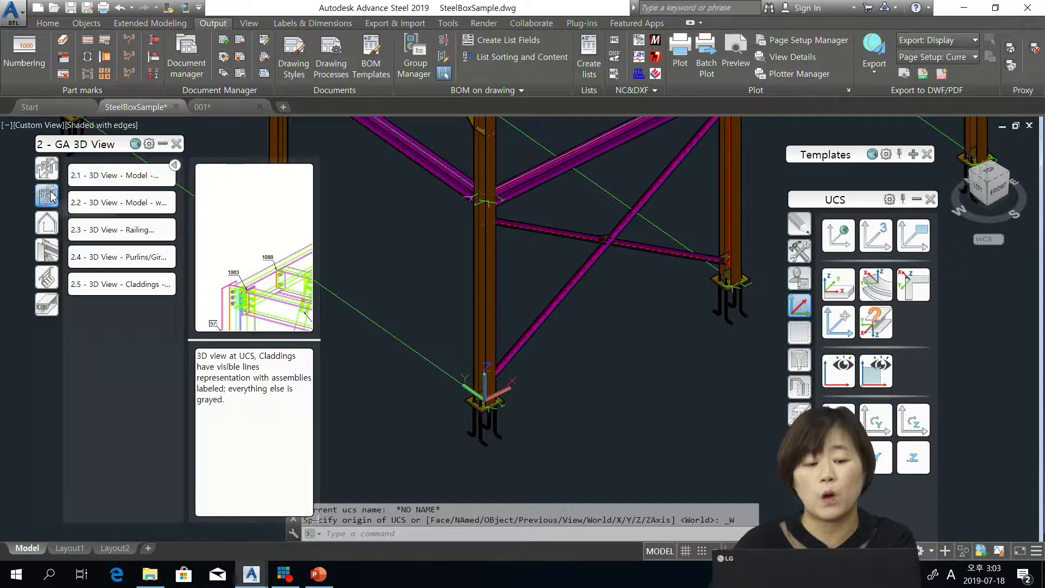
pyautogui.click(137, 205)
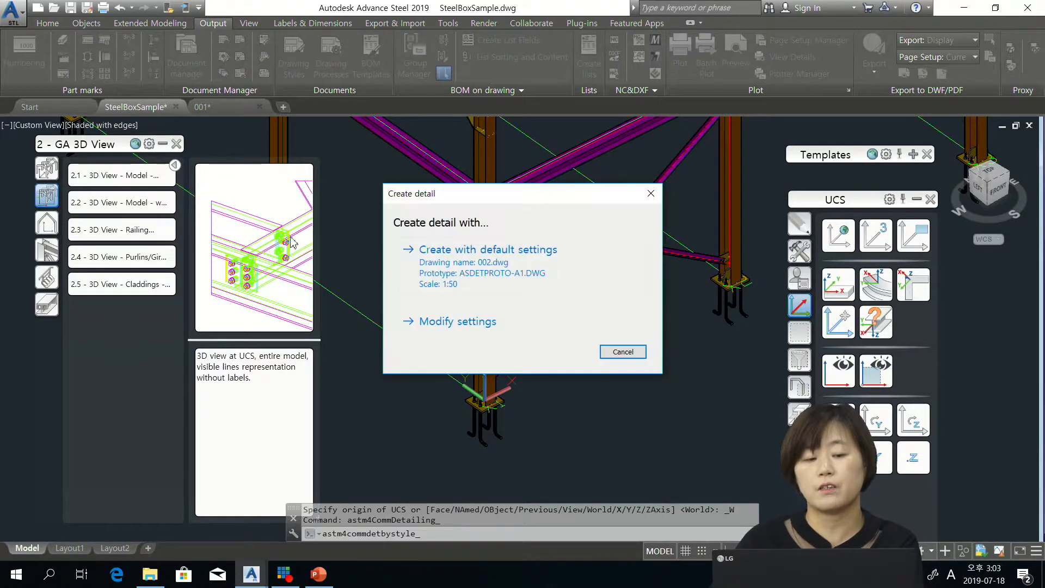
pyautogui.click(540, 266)
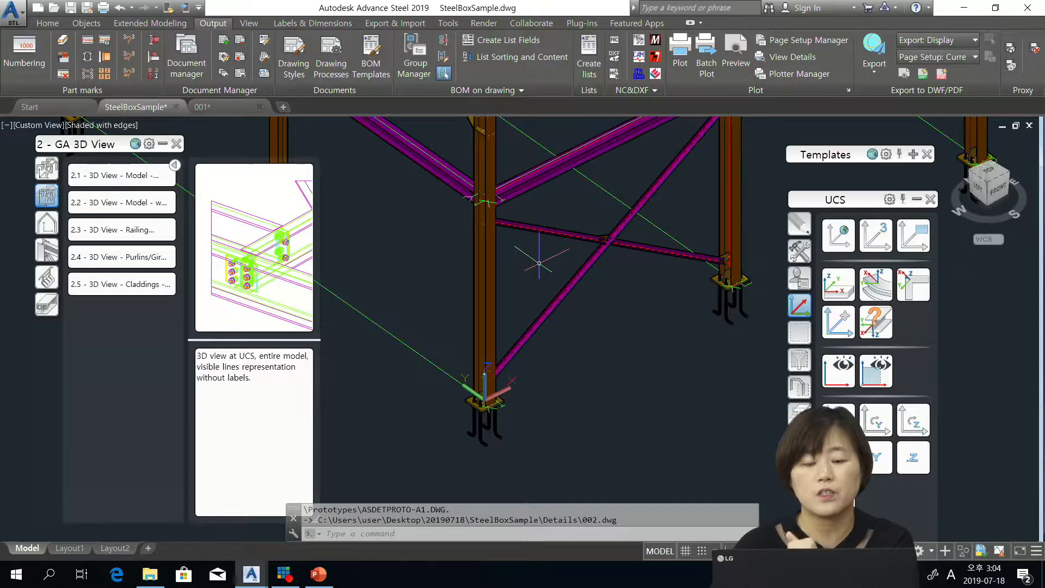
# Compare the previews of 002.dwg and 001.dwg in the Document Manager.
pyautogui.click(191, 61)
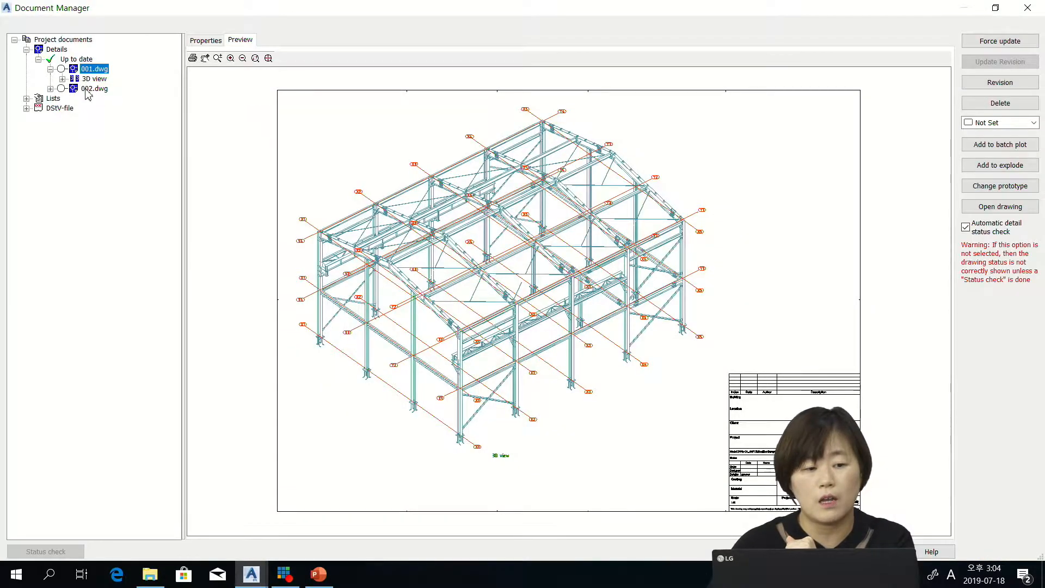
pyautogui.click(87, 90)
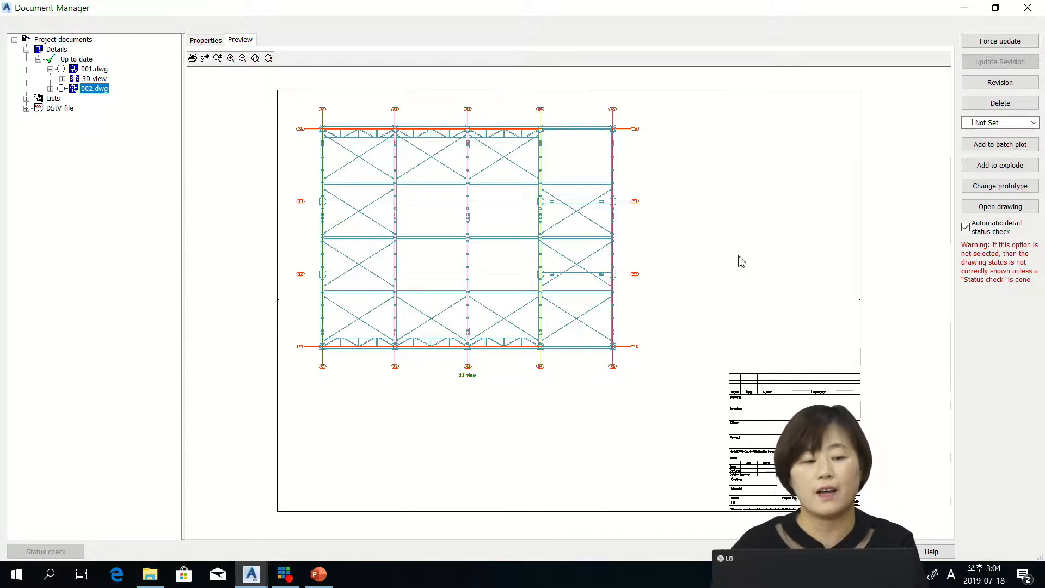
pyautogui.click(99, 74)
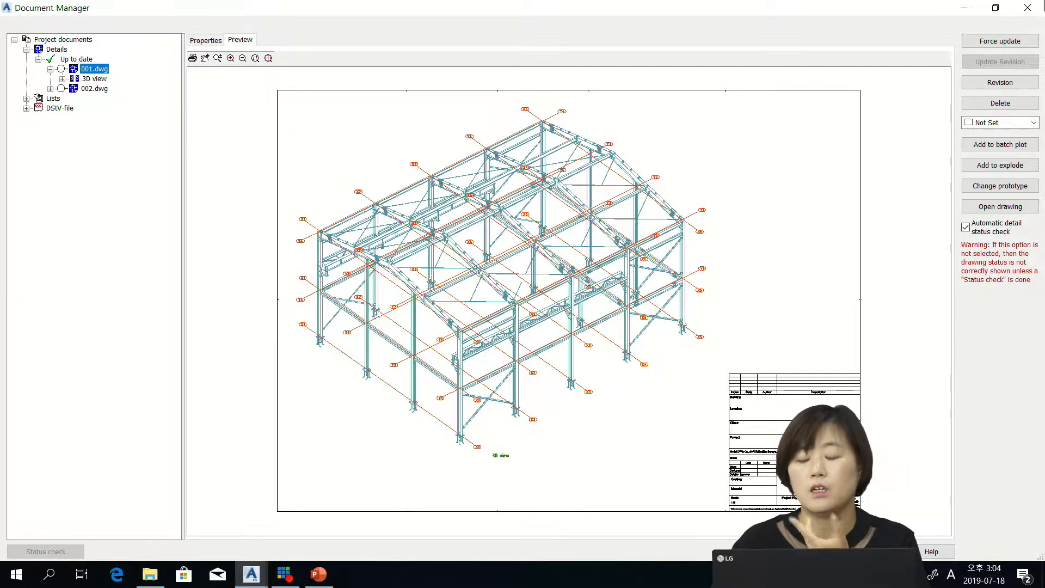
# Back in the SteelBoxSample model, restore the World UCS and move its origin to the midpoint of a horizontal gable-end beam.
pyautogui.click(1026, 8)
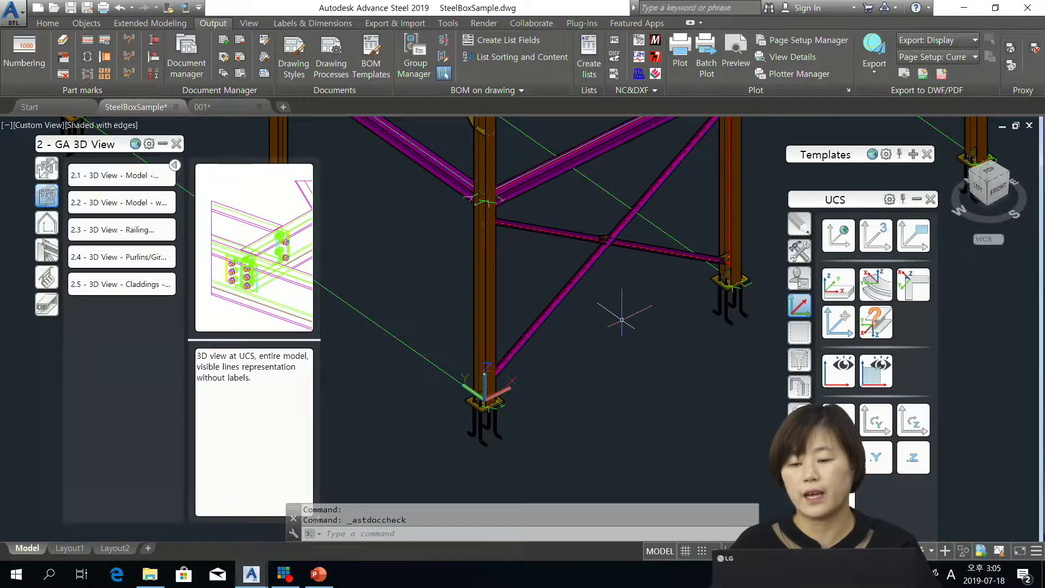
pyautogui.click(841, 248)
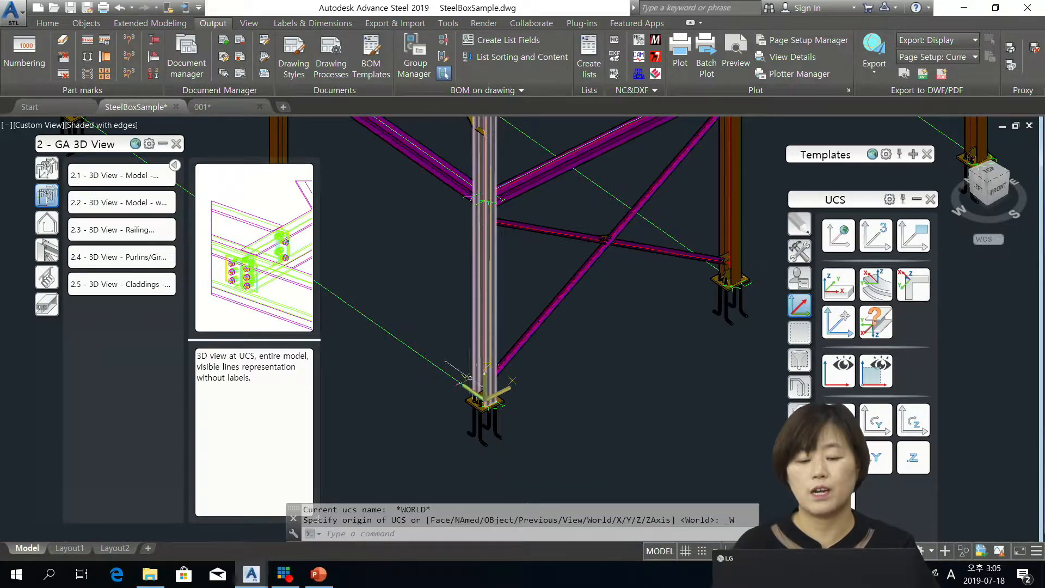
pyautogui.scroll(-10, 635, 351)
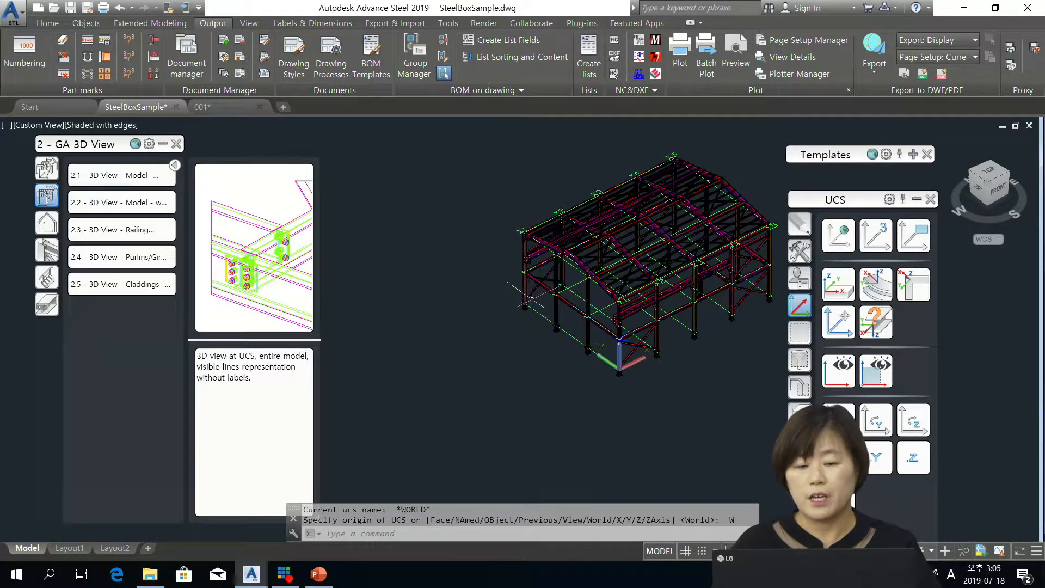
pyautogui.scroll(2, 544, 283)
pyautogui.scroll(3, 539, 306)
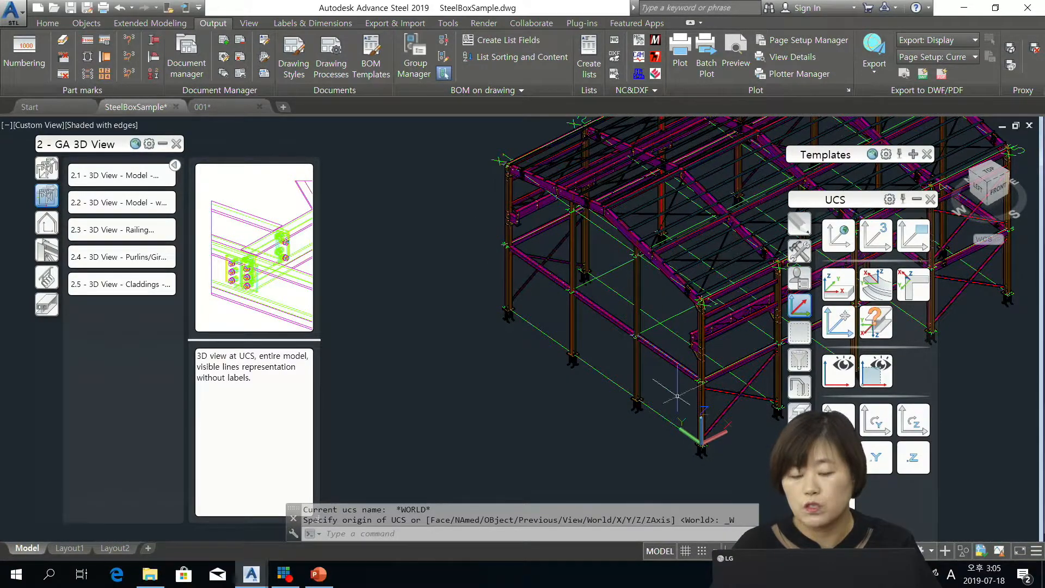
pyautogui.scroll(2, 718, 463)
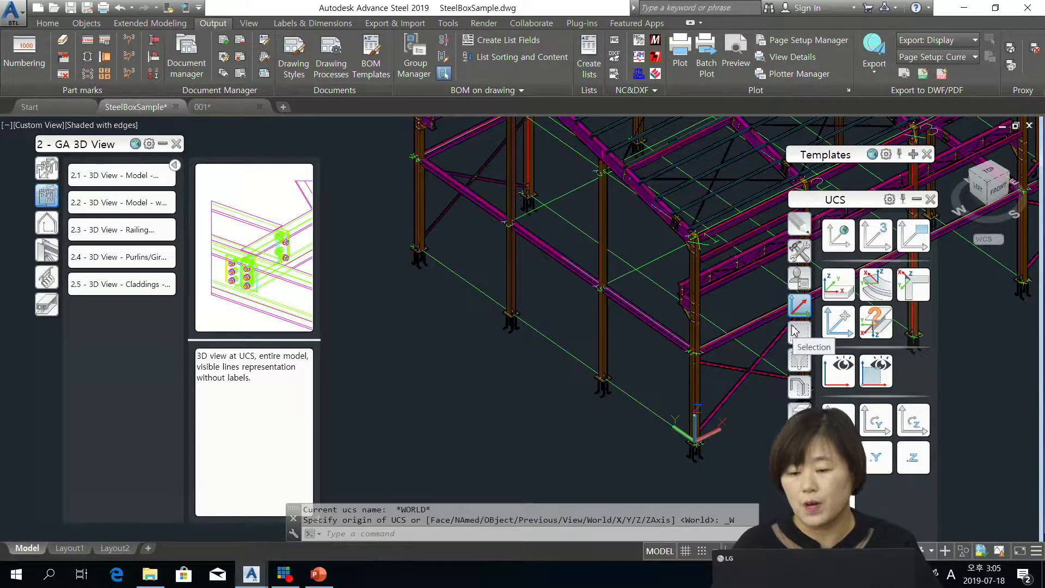
pyautogui.scroll(3, 662, 428)
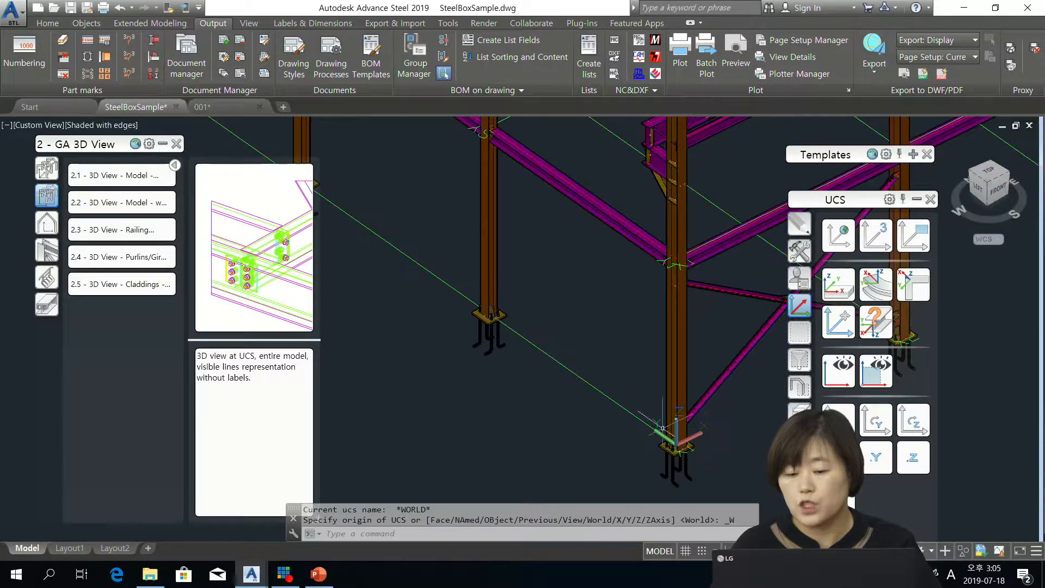
pyautogui.click(839, 323)
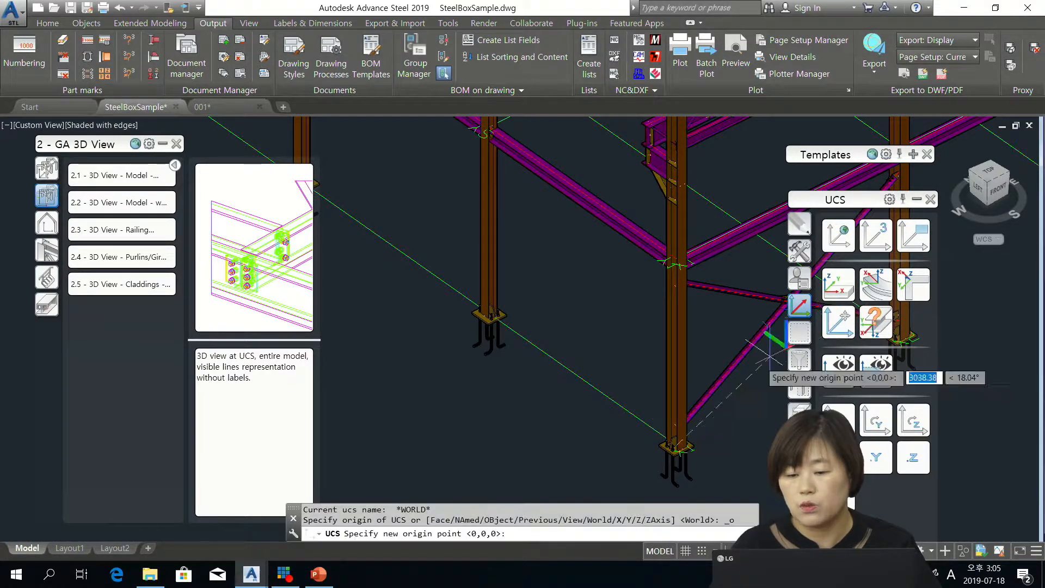
pyautogui.scroll(-5, 677, 392)
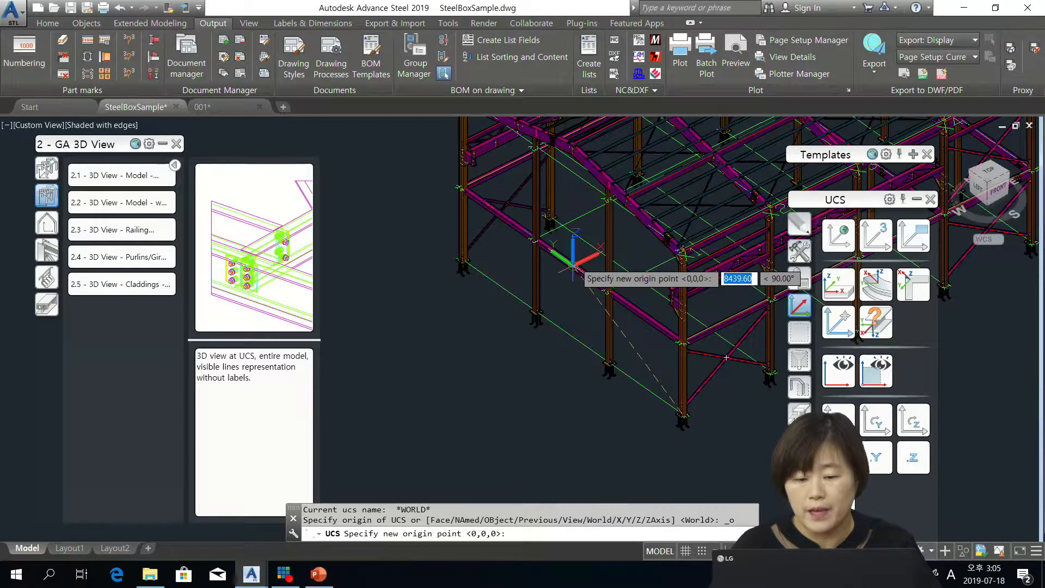
pyautogui.scroll(4, 573, 265)
pyautogui.click(572, 265)
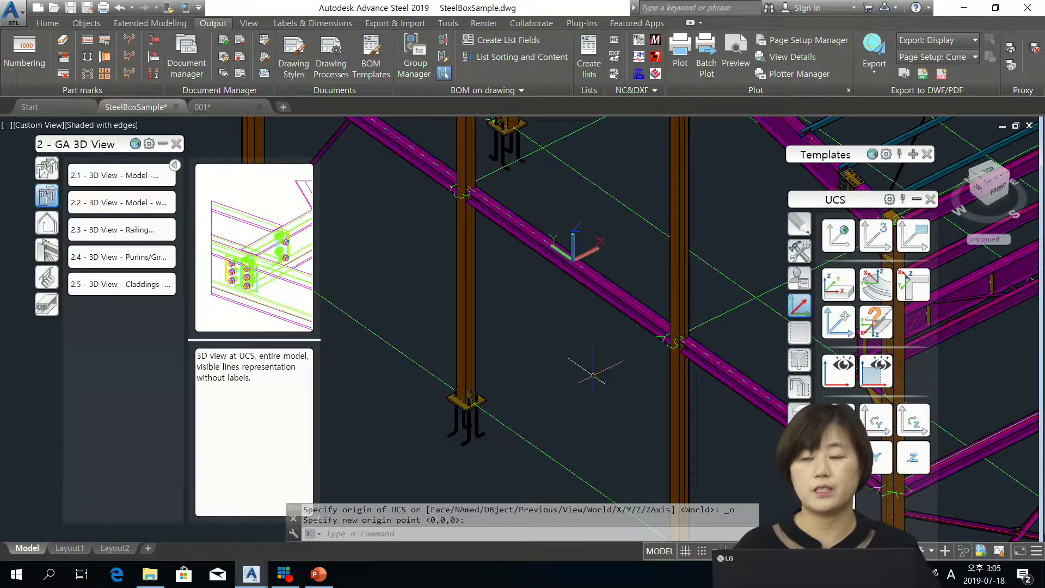
# Create detail 003.dwg from the 3.2 - Plan style under GA Plan/Elevation with default settings.
pyautogui.click(46, 226)
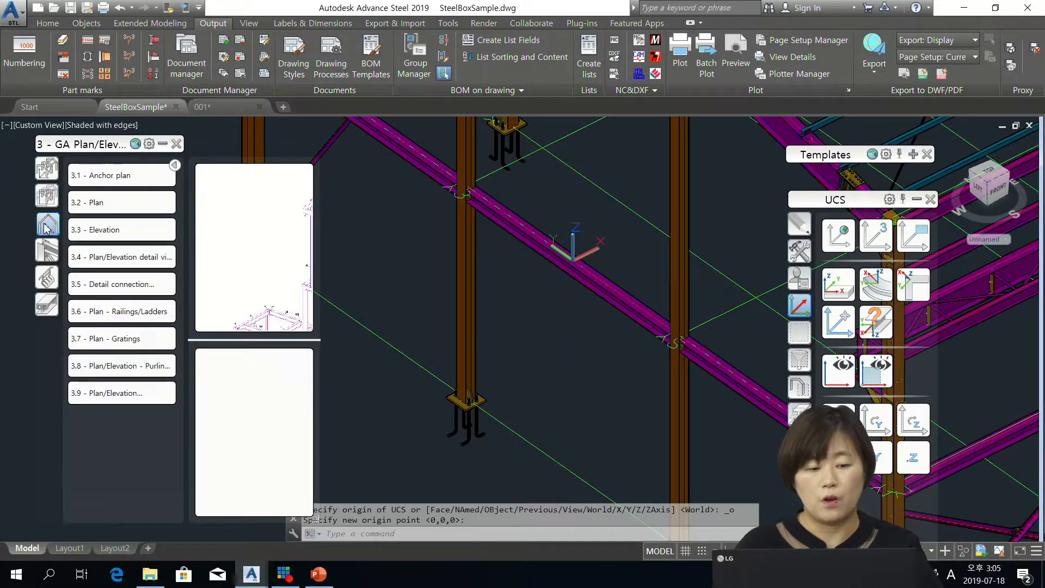
pyautogui.click(115, 202)
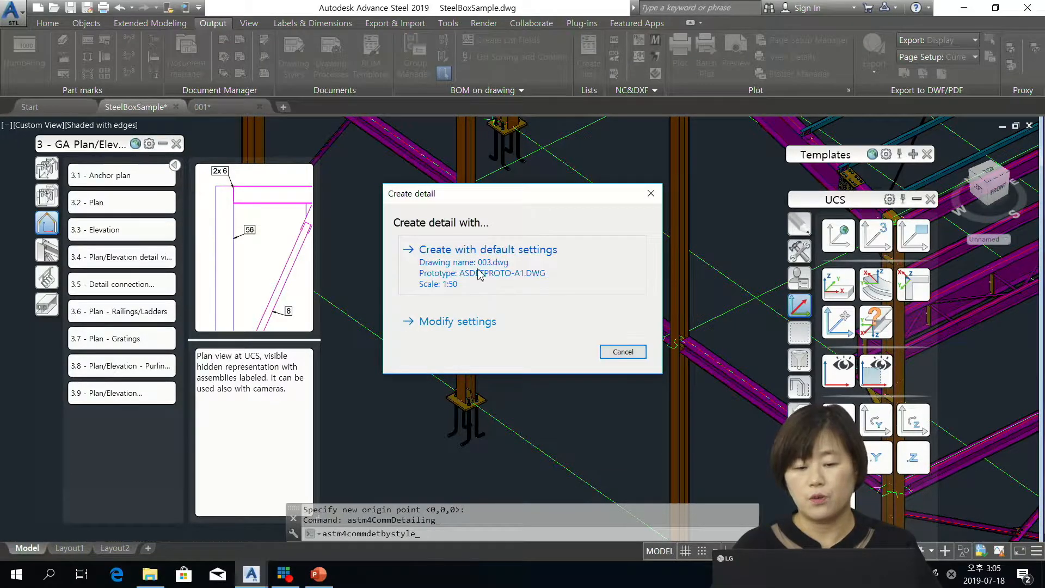
pyautogui.click(478, 272)
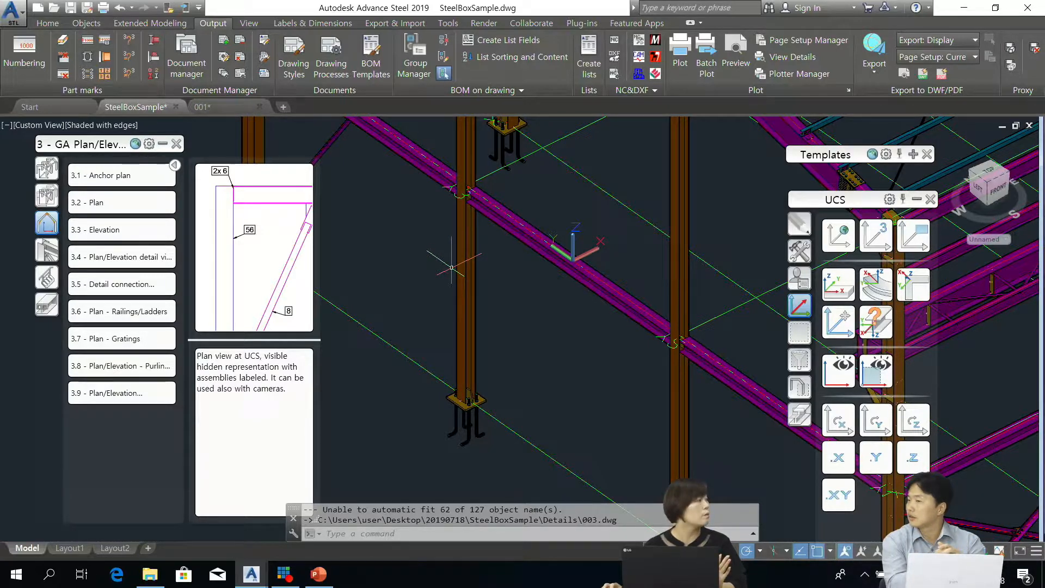
# Examine the Advance and User drawing style categories in the Drawing Style Manager, leaving the styles unmodified.
pyautogui.scroll(-2, 465, 277)
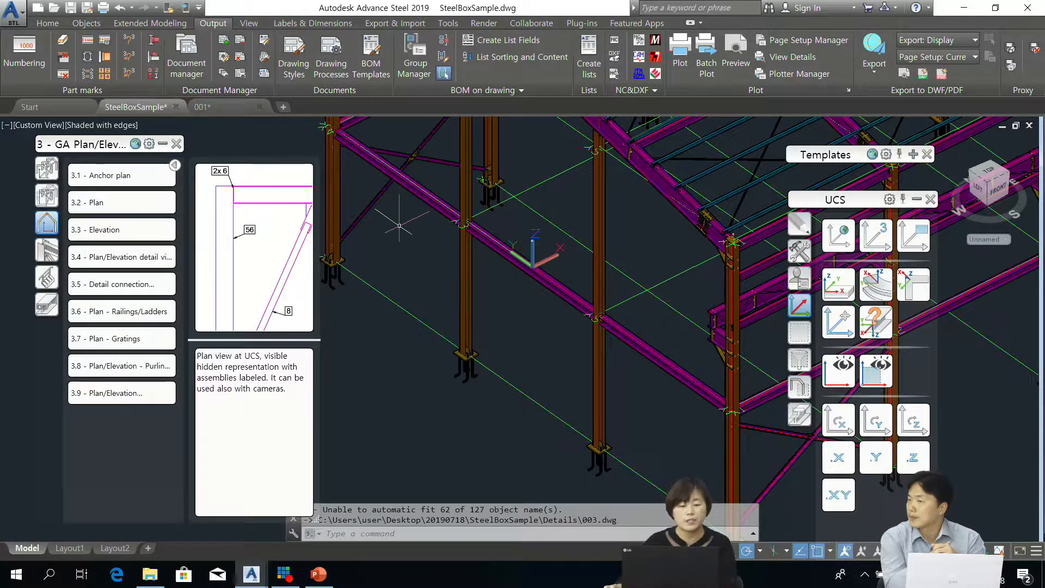
pyautogui.click(226, 61)
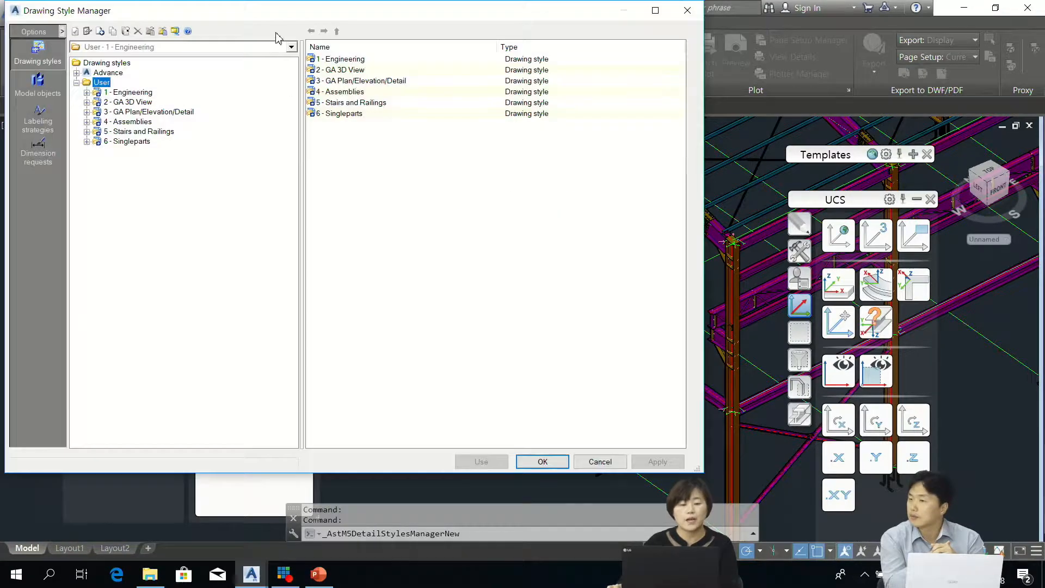
pyautogui.moveTo(296, 11); pyautogui.dragTo(368, 52)
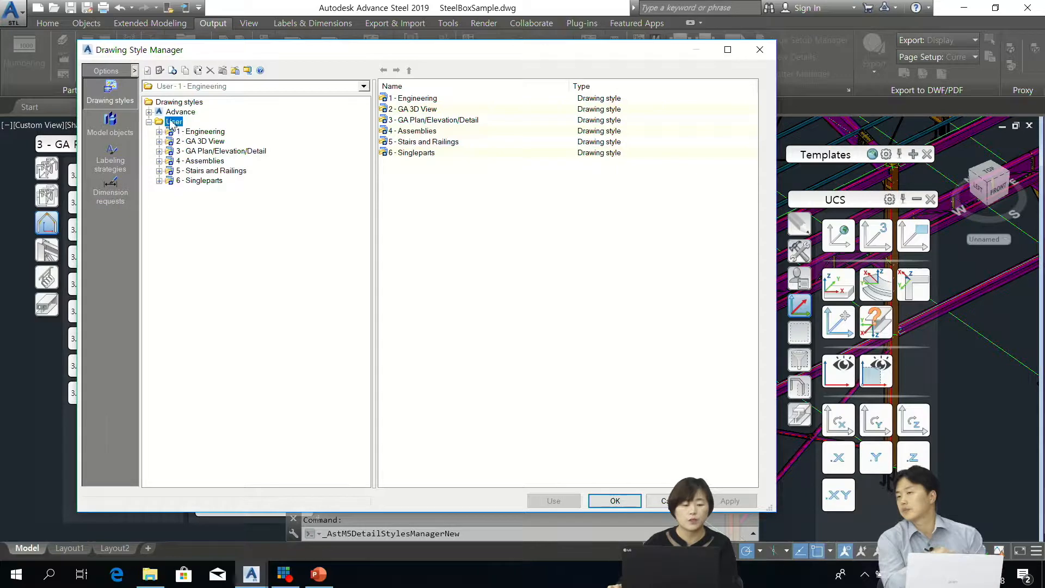
pyautogui.click(149, 111)
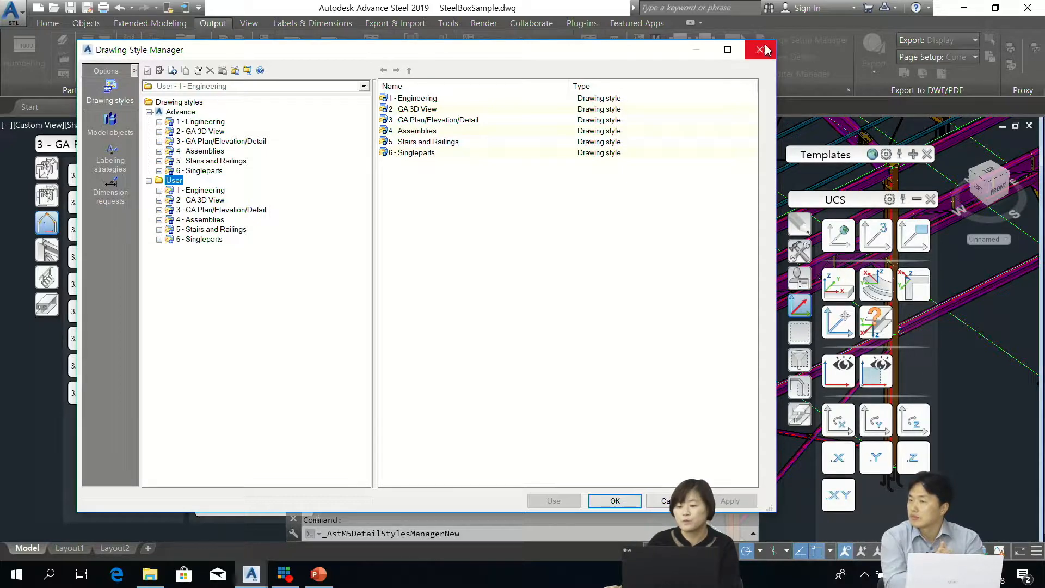
pyautogui.press('Escape')
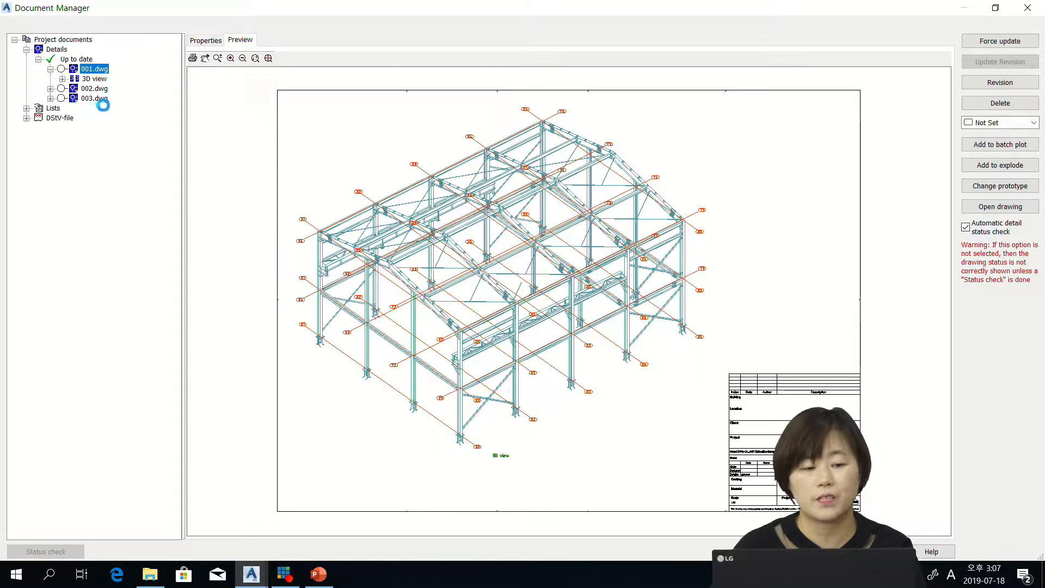
# Preview 003.dwg in the Document Manager, then open it and inspect the beam and plate labels along grid line Y2.
pyautogui.click(95, 98)
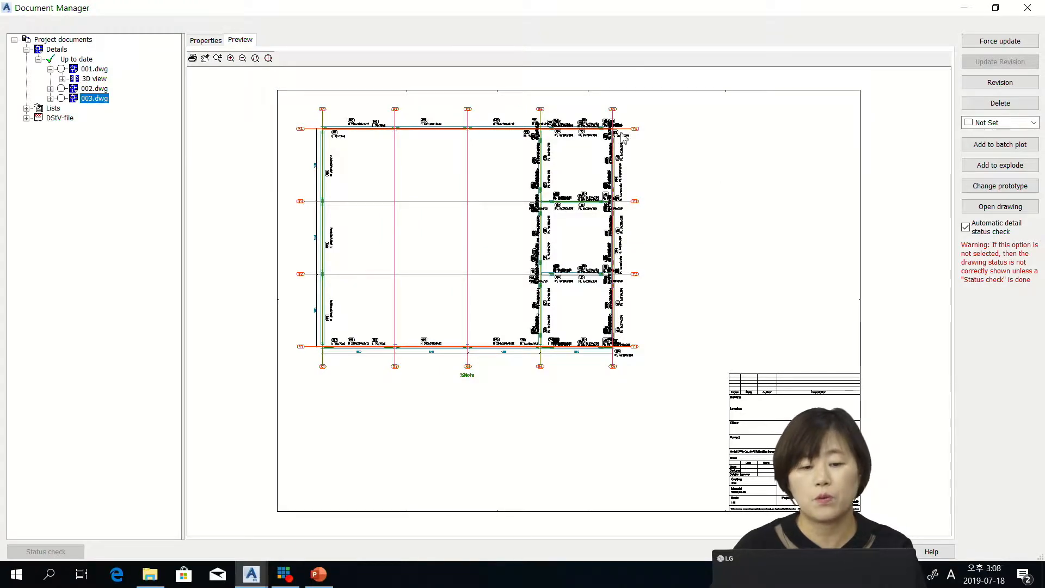
pyautogui.click(1010, 207)
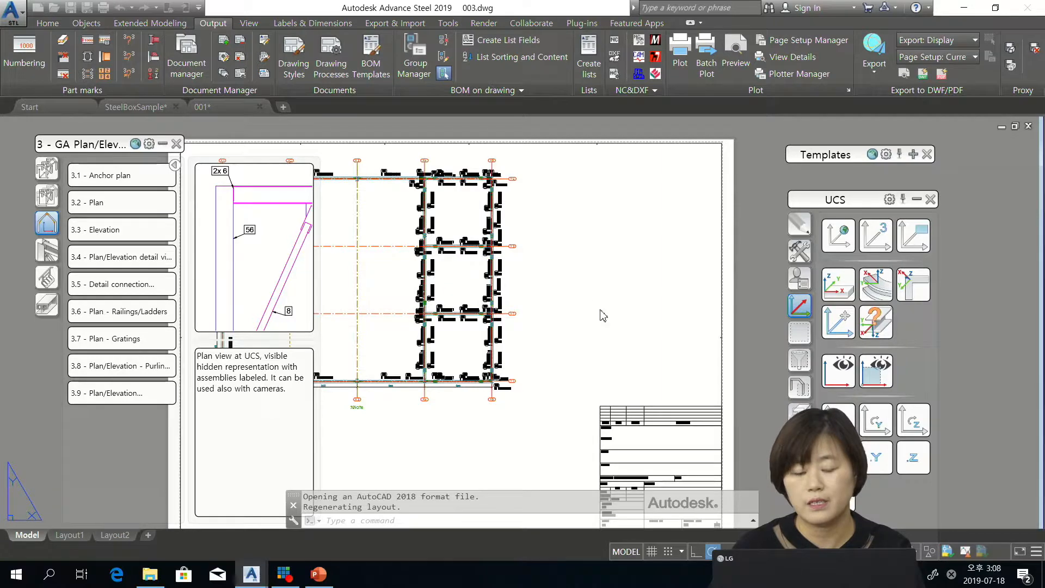
pyautogui.scroll(10, 644, 343)
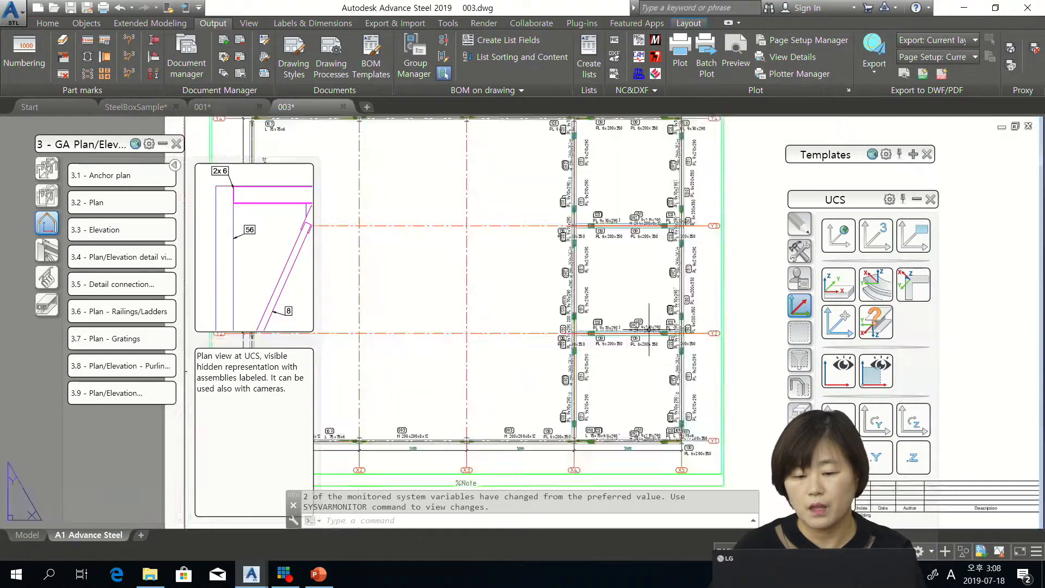
pyautogui.moveTo(559, 371); pyautogui.dragTo(591, 304, button='middle')
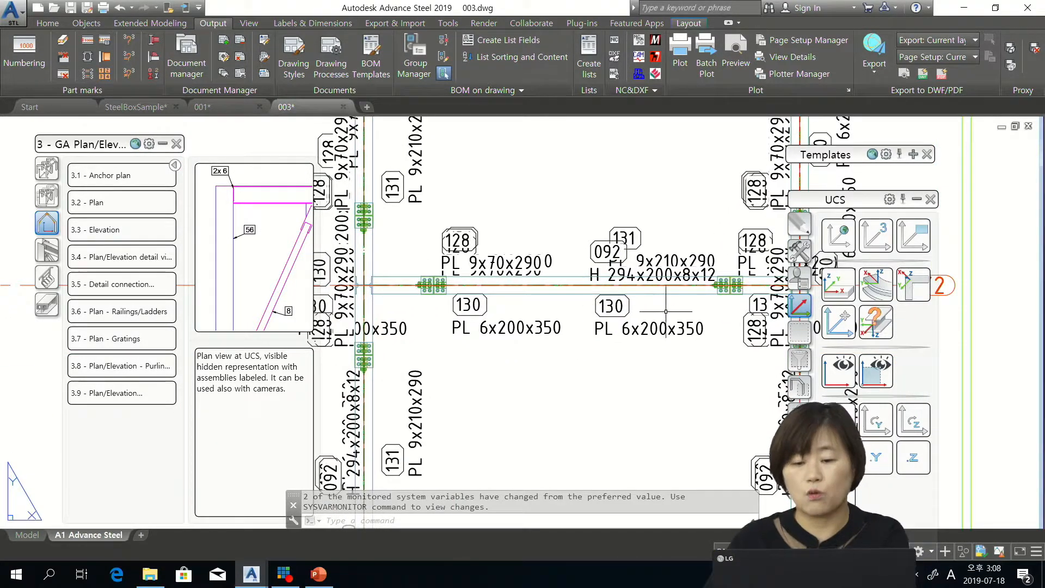
pyautogui.moveTo(655, 311); pyautogui.dragTo(588, 311, button='middle')
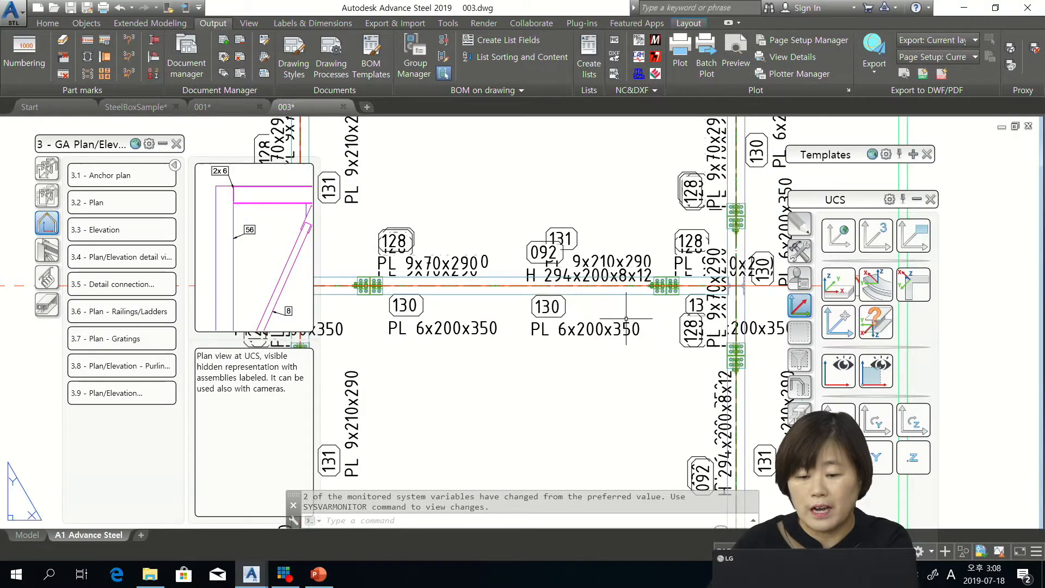
pyautogui.scroll(-2, 626, 321)
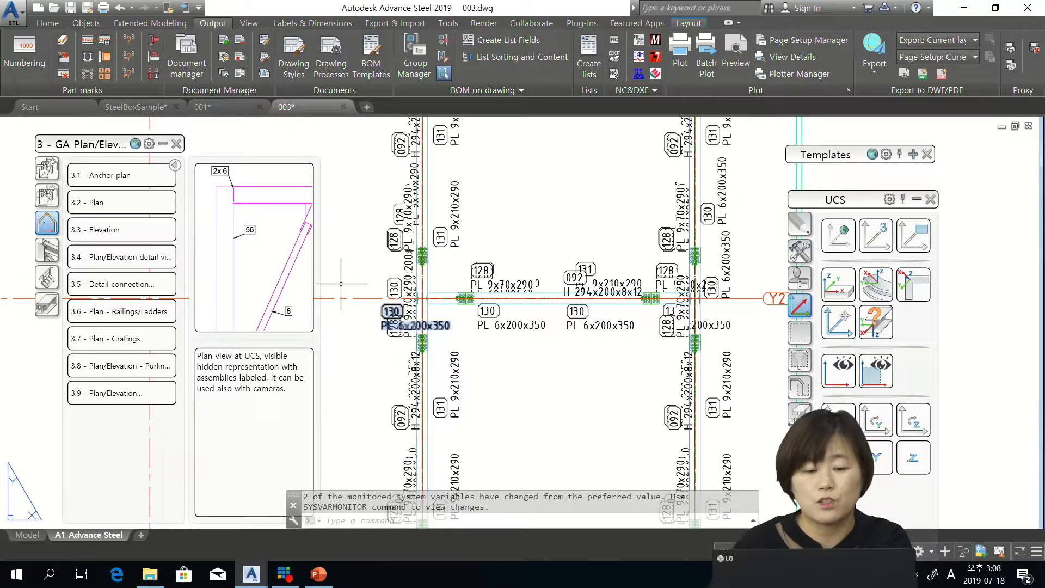
# Bring up the Drawing Style Manager and resize it beside the plan so the part labels stay in view.
pyautogui.click(225, 55)
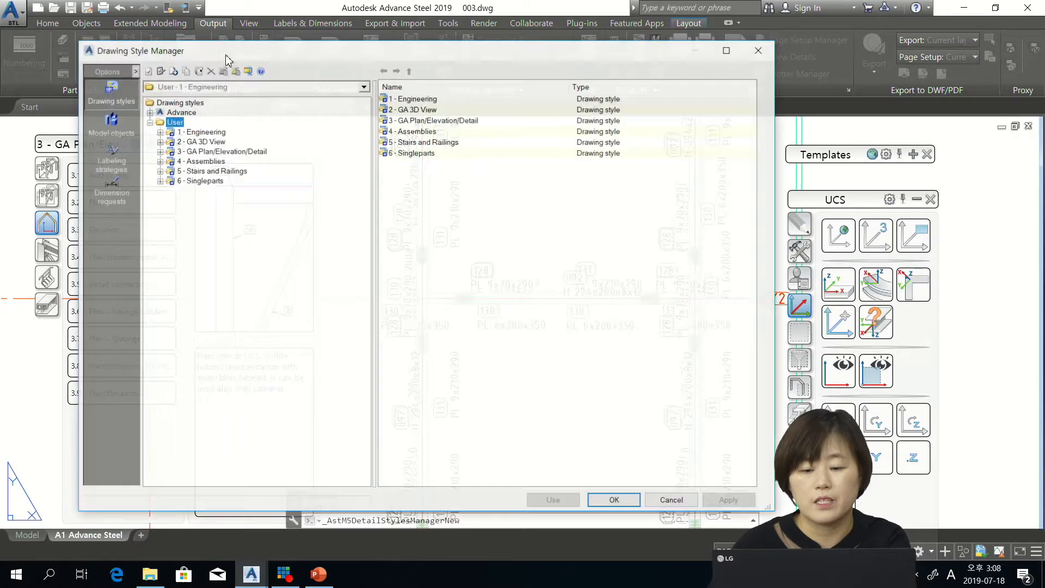
pyautogui.moveTo(458, 54)
pyautogui.mouseDown()
pyautogui.moveTo(250, 86)
pyautogui.moveTo(224, 74)
pyautogui.moveTo(278, 67)
pyautogui.mouseUp()
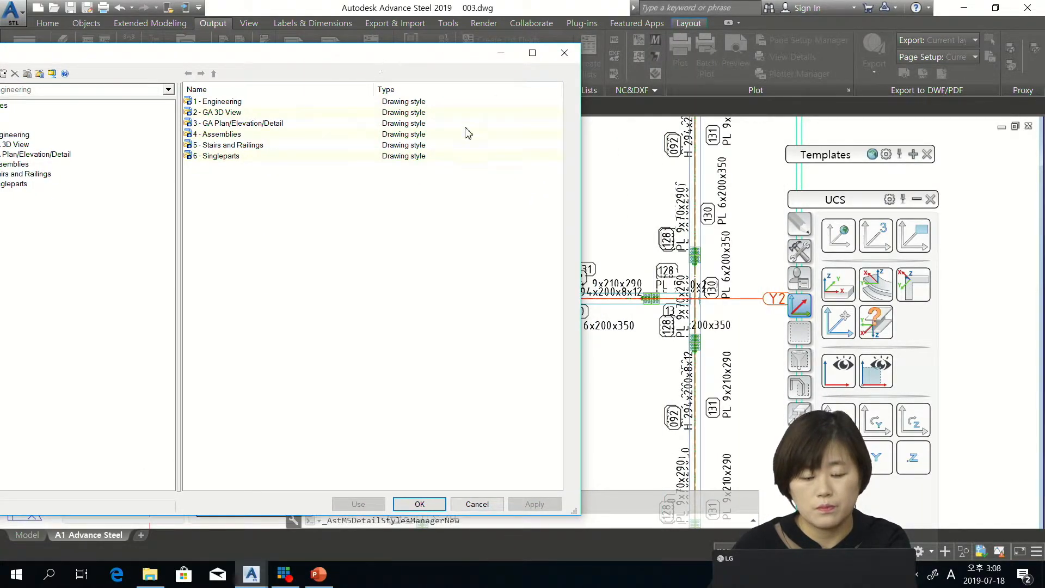
pyautogui.moveTo(580, 43); pyautogui.dragTo(403, 104)
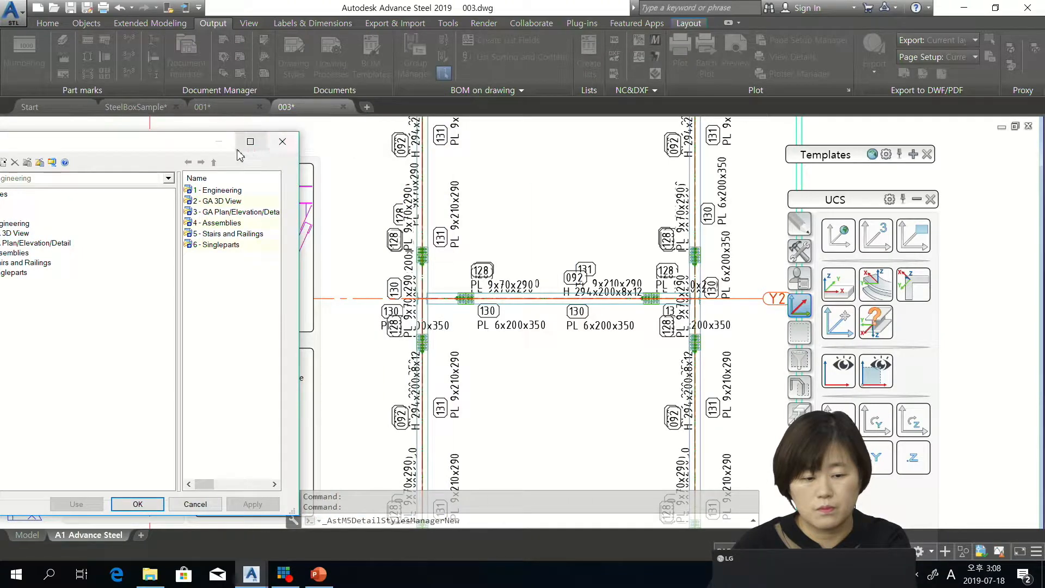
pyautogui.moveTo(401, 313); pyautogui.dragTo(438, 312)
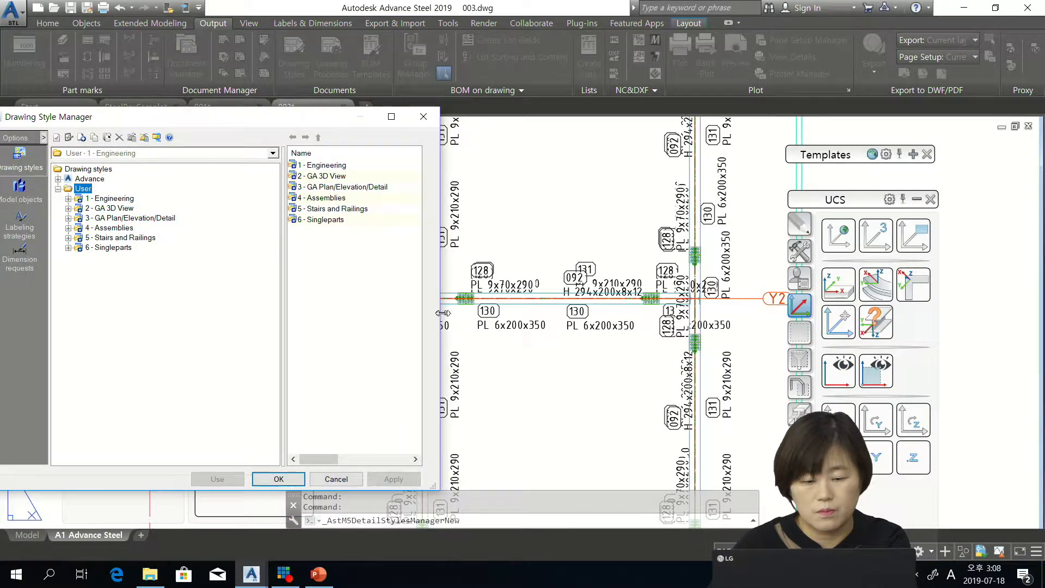
# Expand the User style 3.2 - Plan under 3 - GA Plan/Elevation/Detail down to its view and presentation settings.
pyautogui.click(58, 179)
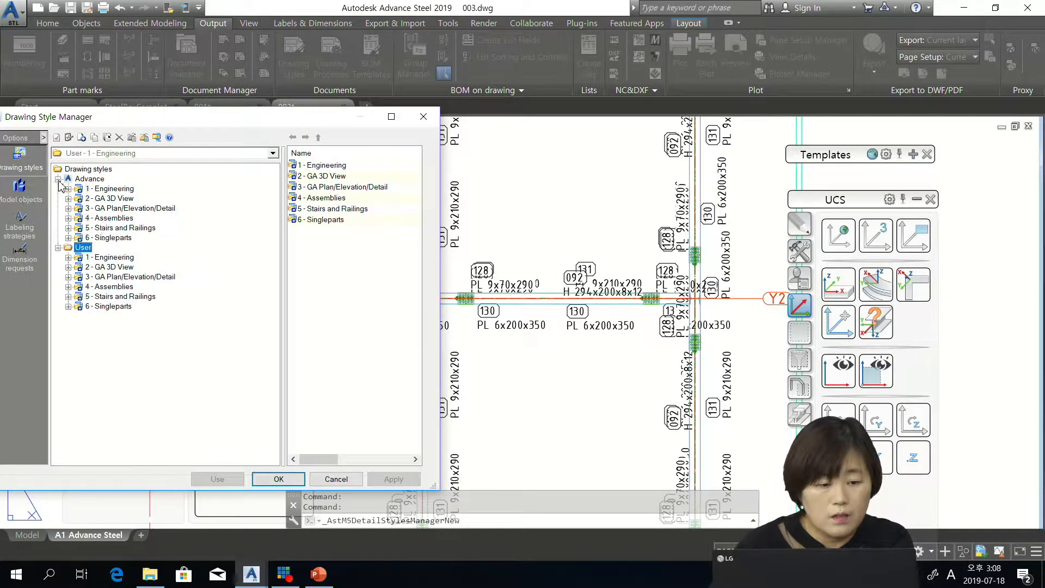
pyautogui.doubleClick(77, 209)
pyautogui.scroll(-1, 97, 400)
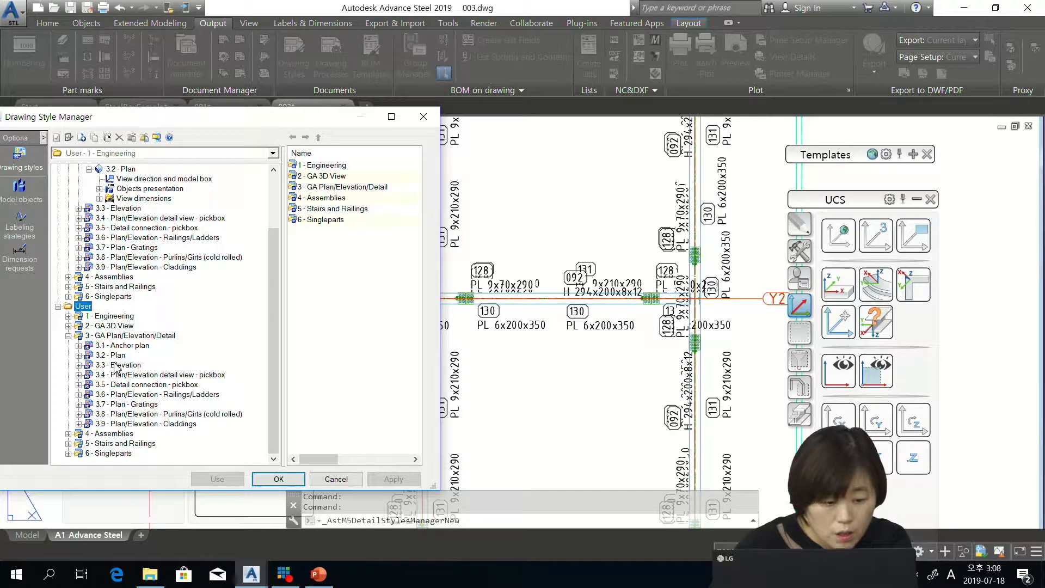
pyautogui.click(78, 355)
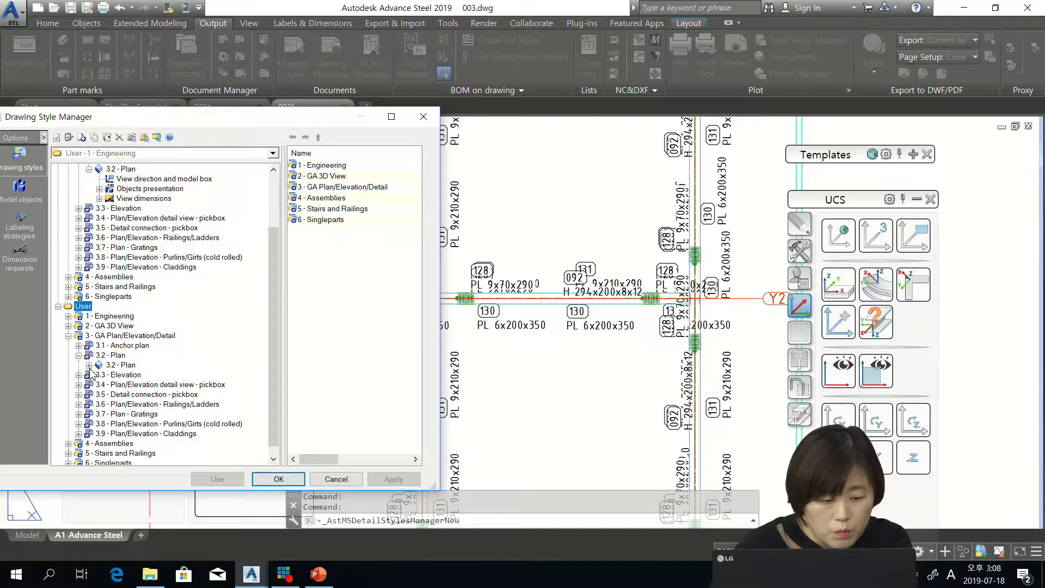
pyautogui.click(89, 365)
pyautogui.scroll(-1, 125, 386)
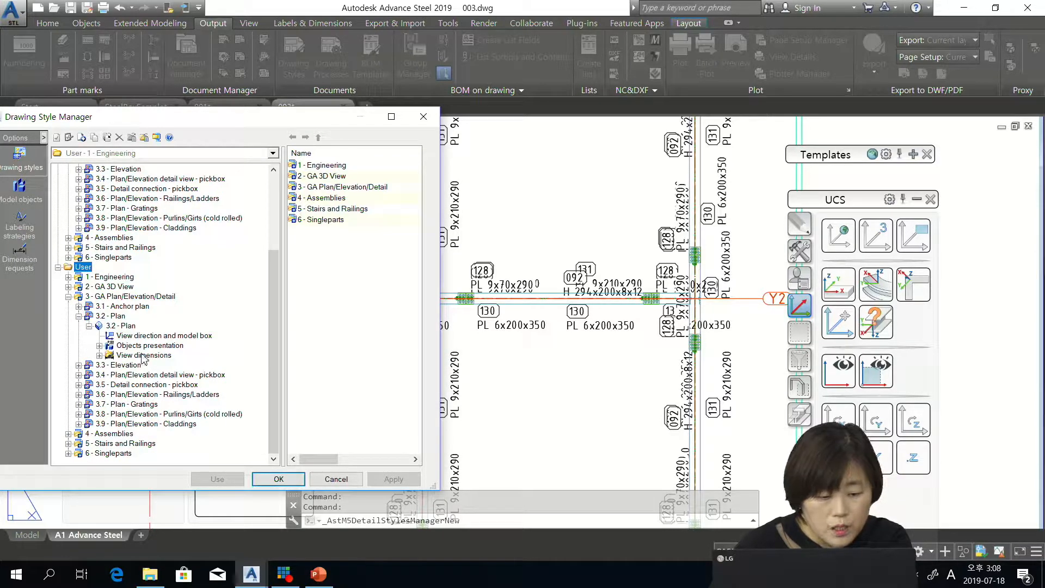
# Examine the 3.2 - Plan style's view direction and model box settings and expand its objects presentation rules.
pyautogui.click(158, 336)
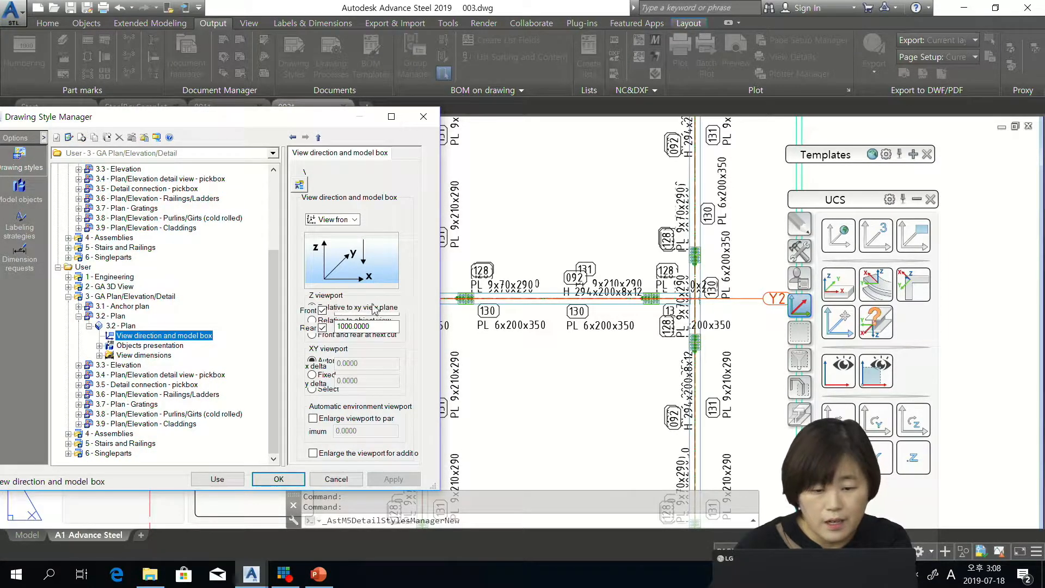
pyautogui.moveTo(441, 320); pyautogui.dragTo(738, 320)
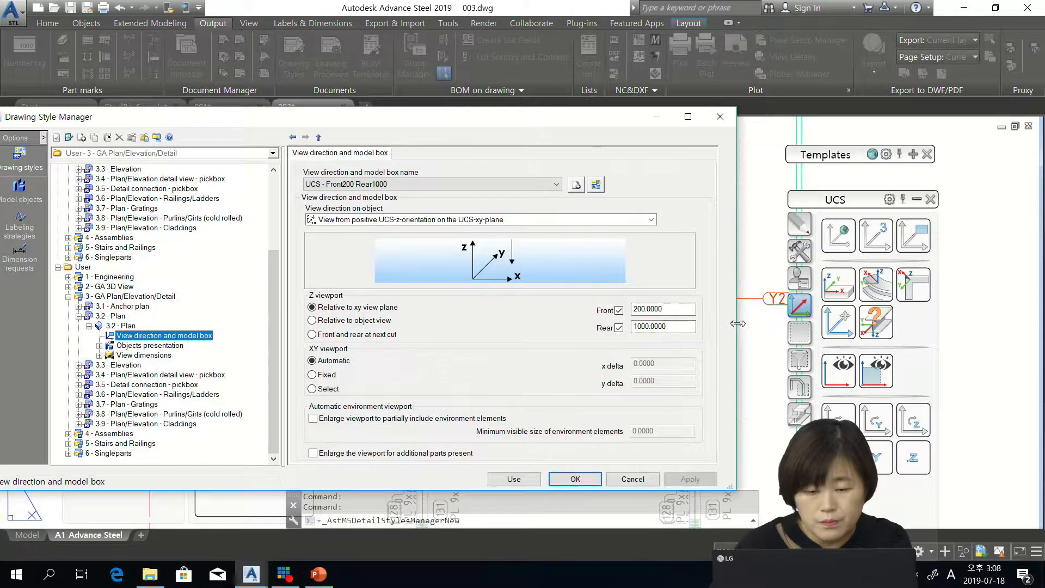
pyautogui.click(158, 347)
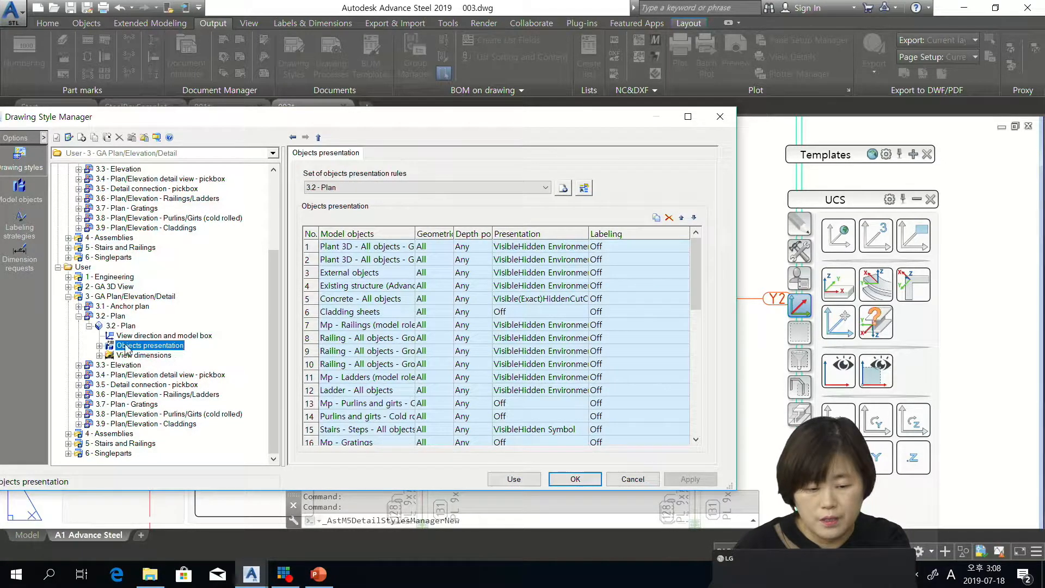
pyautogui.click(100, 346)
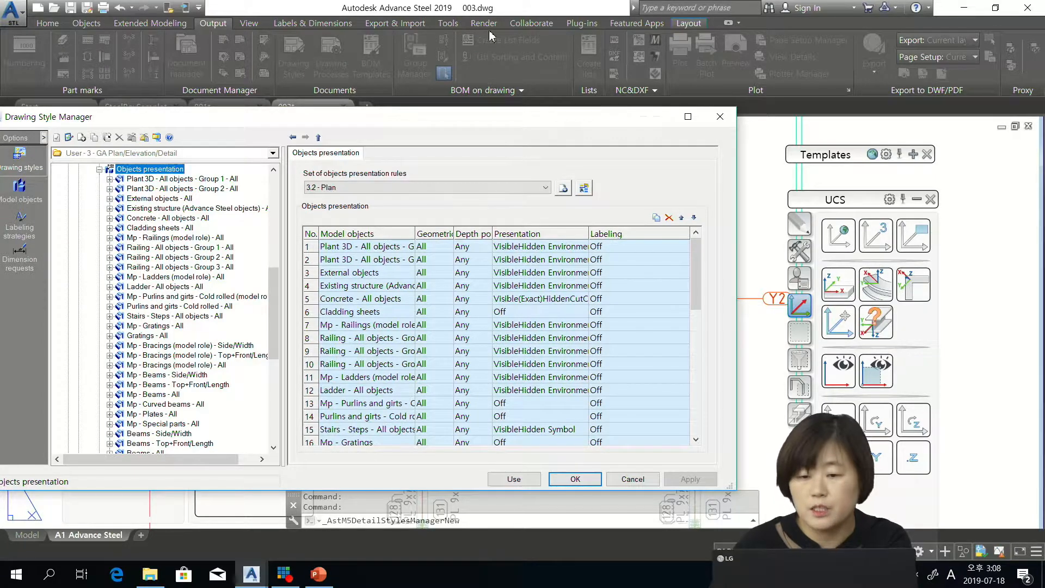
# Examine the selected model objects, presentation and labeling strategy settings of the User 3.2 - Plan style's Beams - All rule.
pyautogui.scroll(-5, 221, 312)
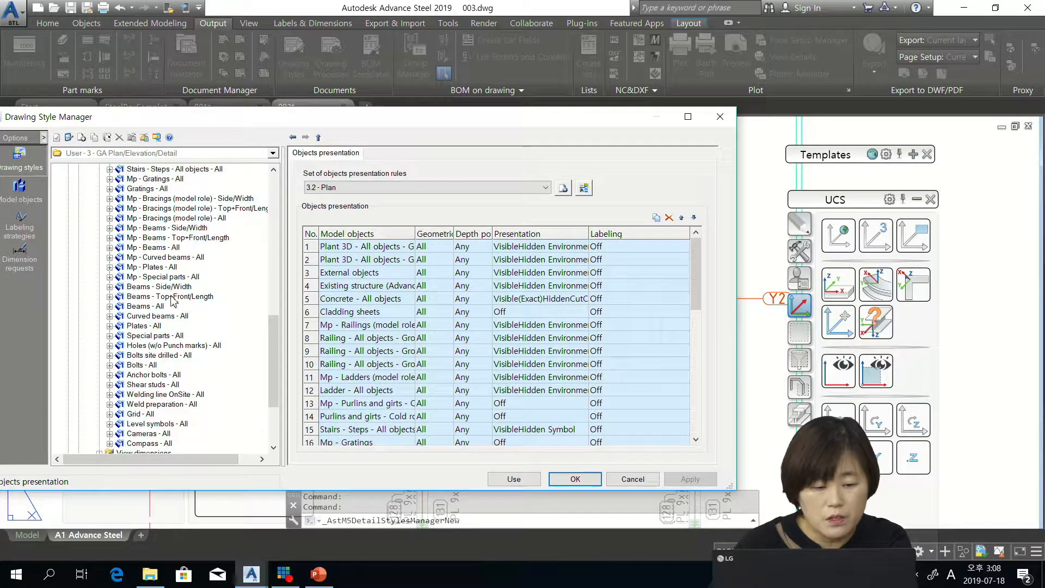
pyautogui.click(152, 308)
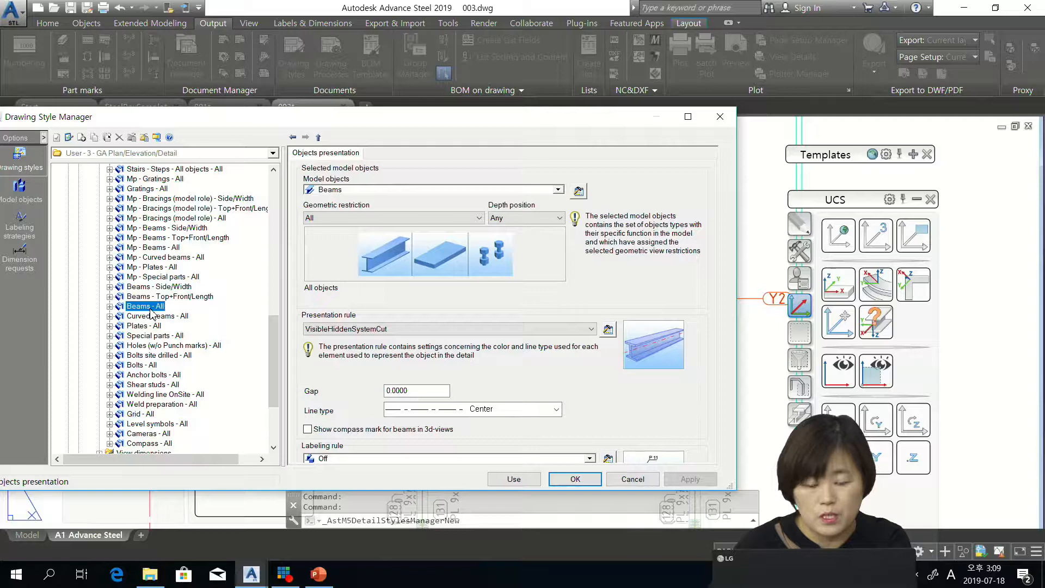
pyautogui.click(109, 307)
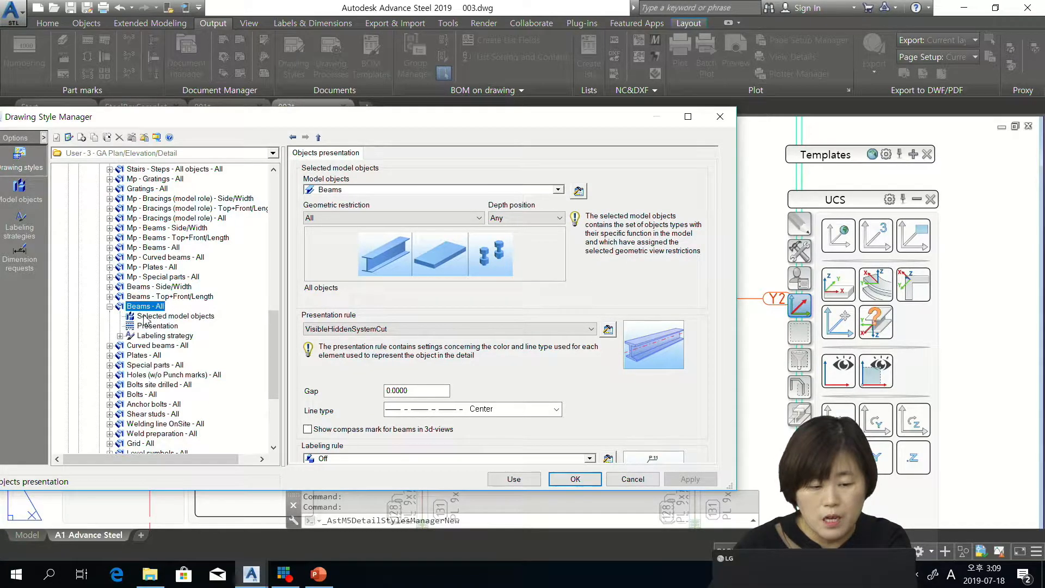
pyautogui.click(147, 317)
pyautogui.click(152, 335)
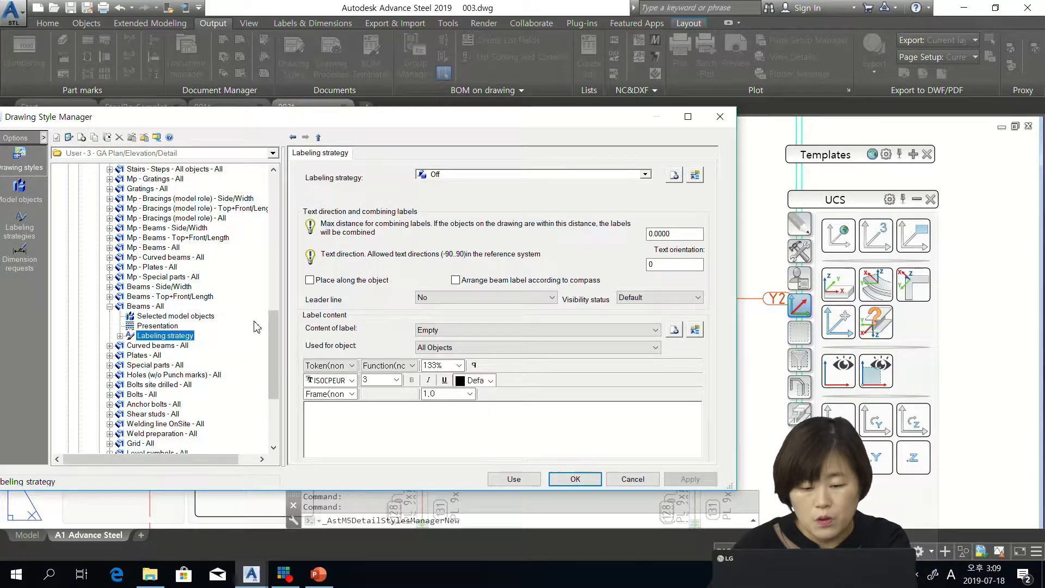
pyautogui.click(158, 327)
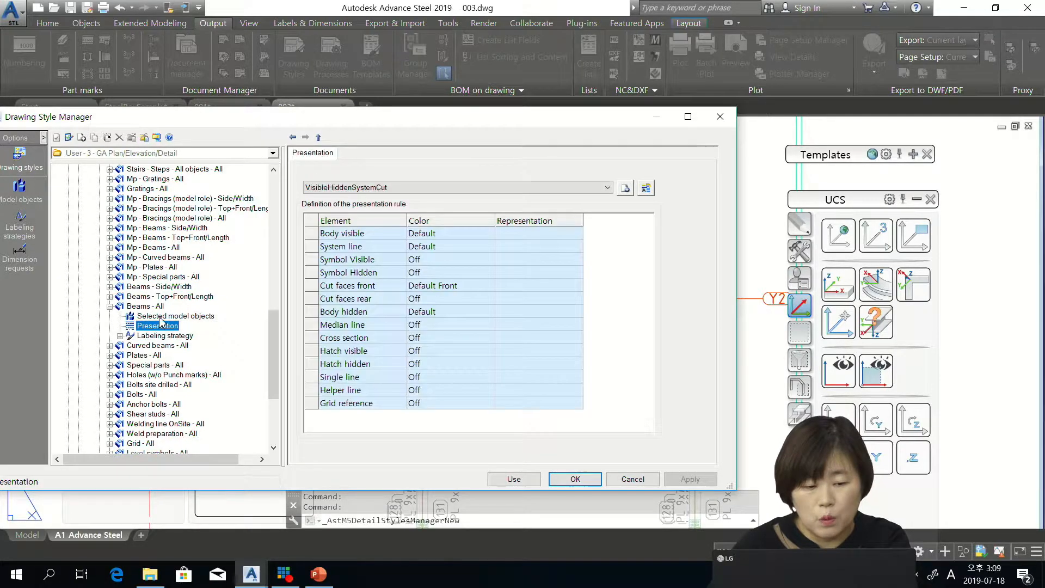
pyautogui.click(160, 317)
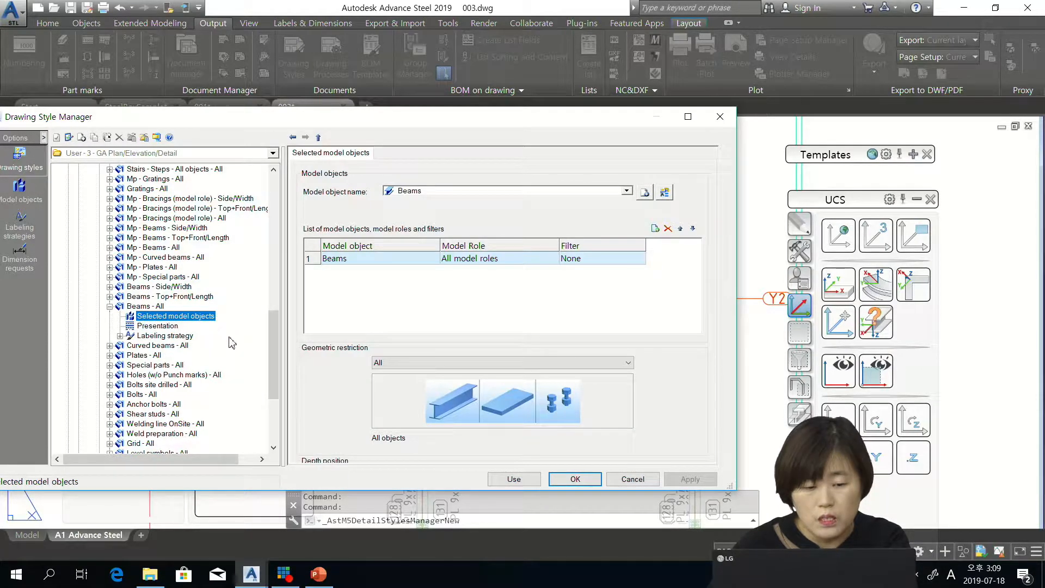
pyautogui.click(178, 335)
pyautogui.click(166, 326)
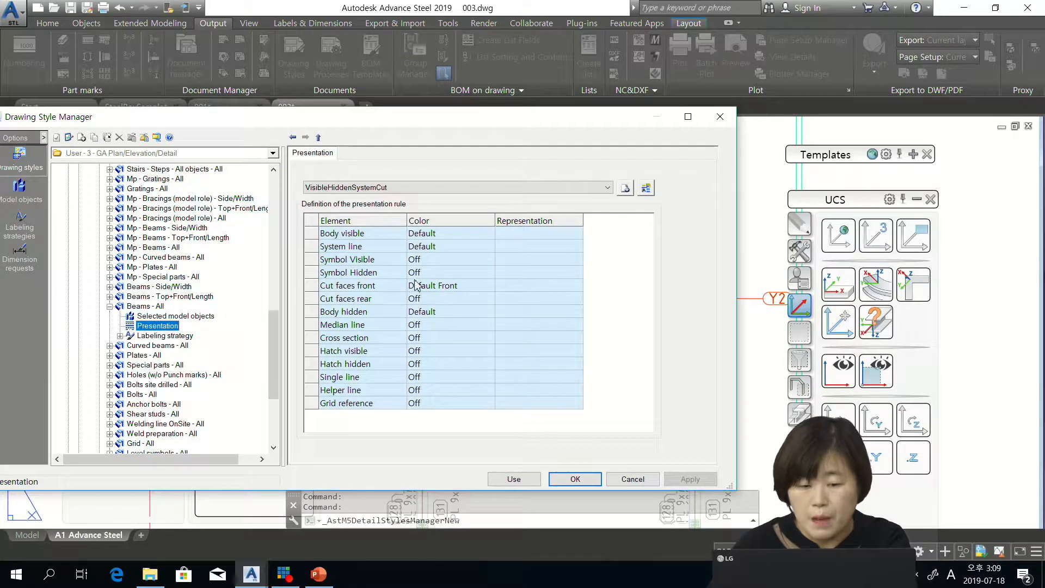
# Look through the color options for the Body visible element in the Beams - All presentation rule.
pyautogui.click(460, 239)
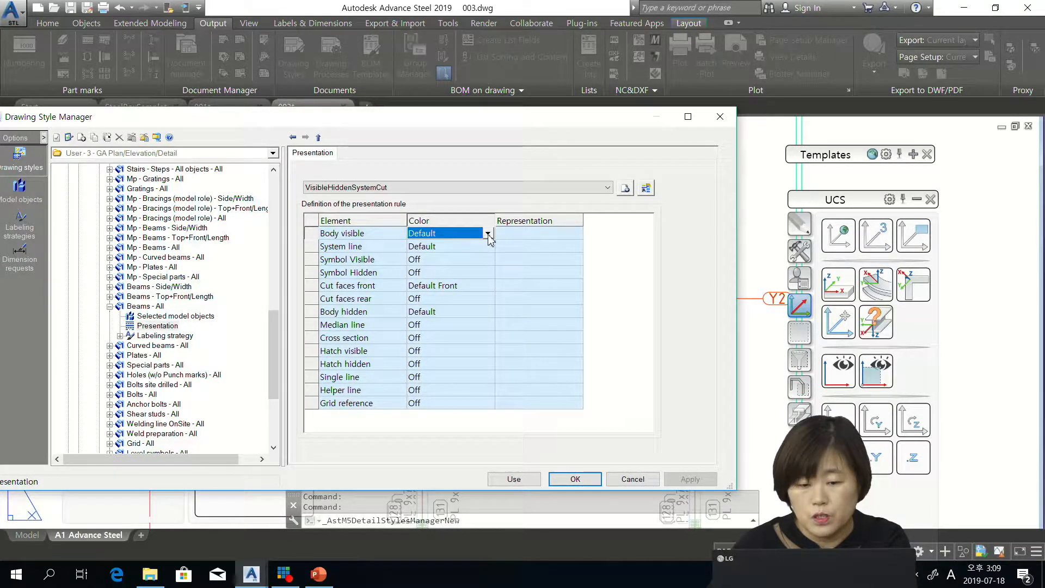
pyautogui.click(490, 238)
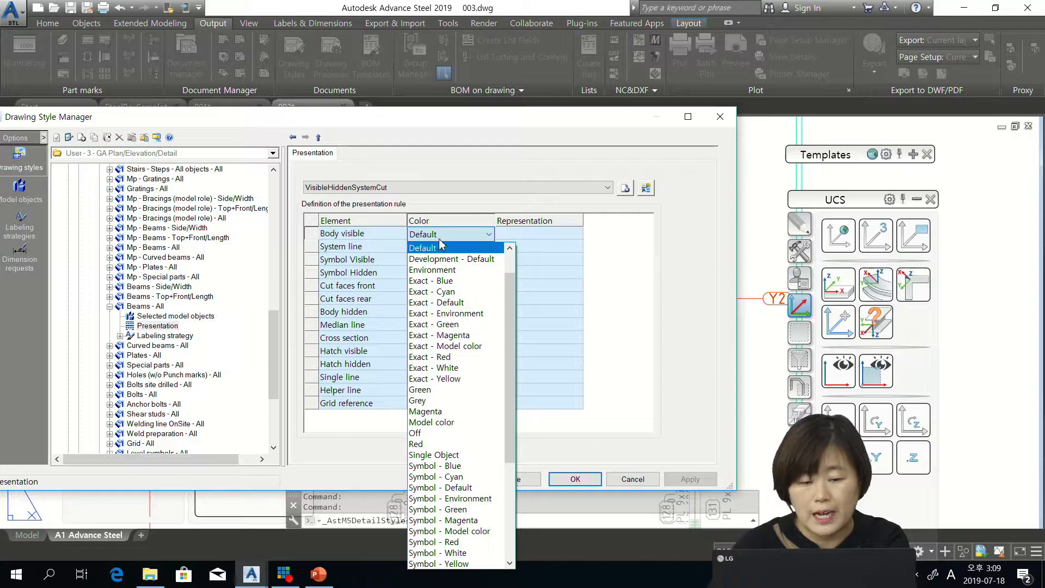
pyautogui.click(502, 170)
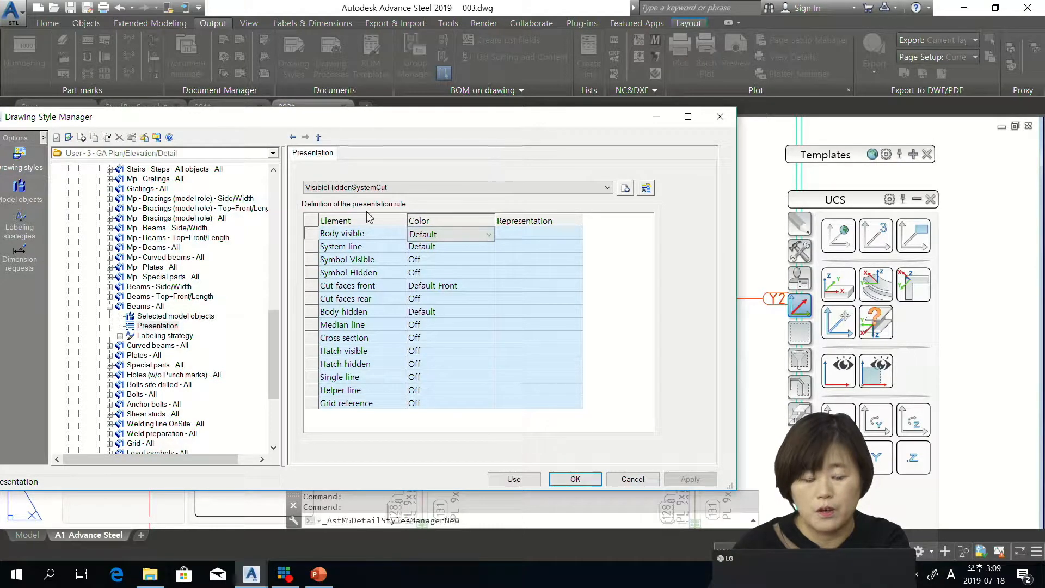
# Examine the presentation and arranger control settings of Beams - All under the Advance 3.2 - Plan style.
pyautogui.scroll(1, 275, 324)
pyautogui.scroll(10, 283, 326)
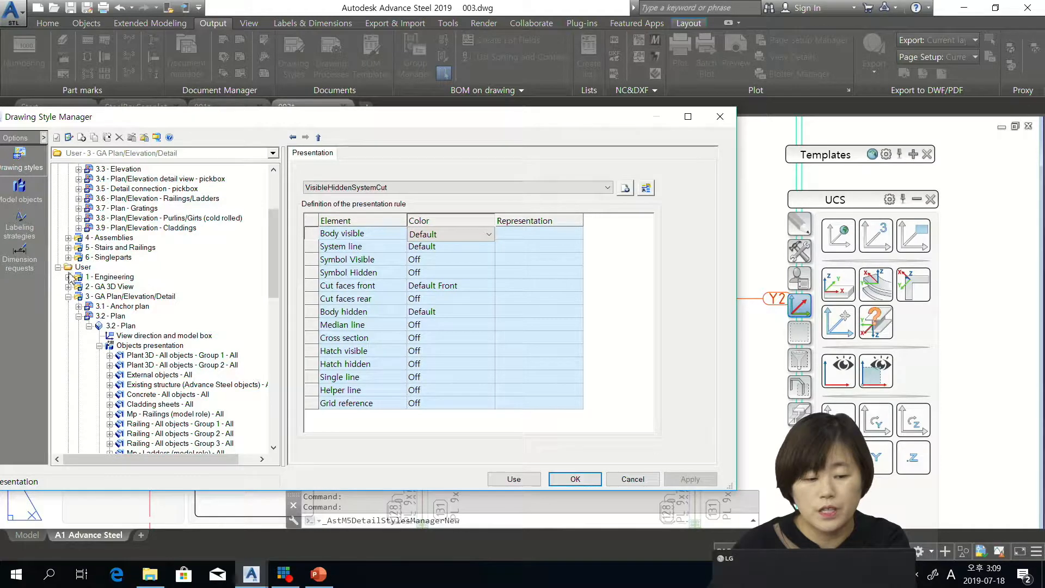
pyautogui.scroll(4, 272, 239)
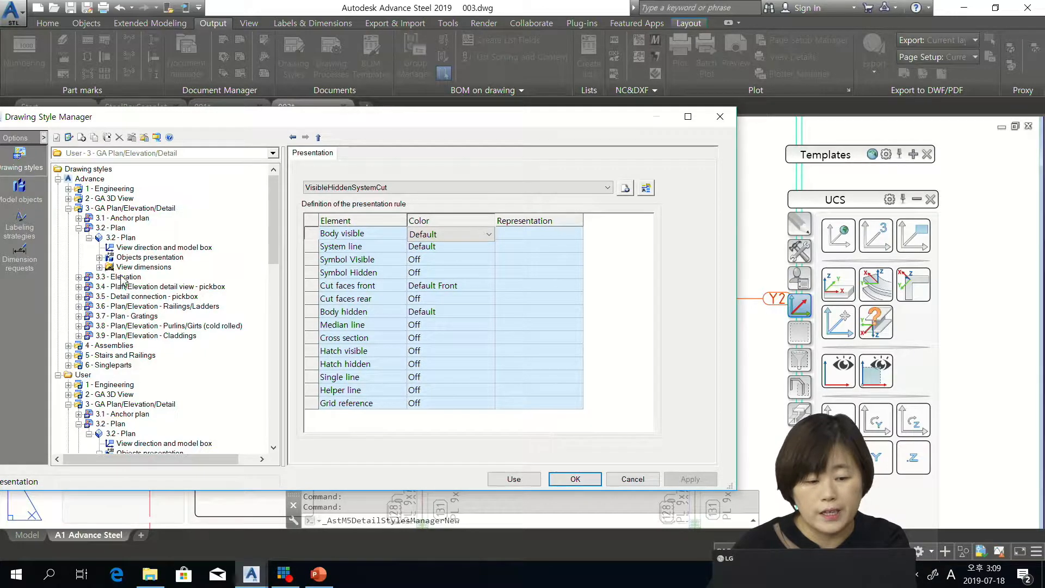
pyautogui.click(99, 258)
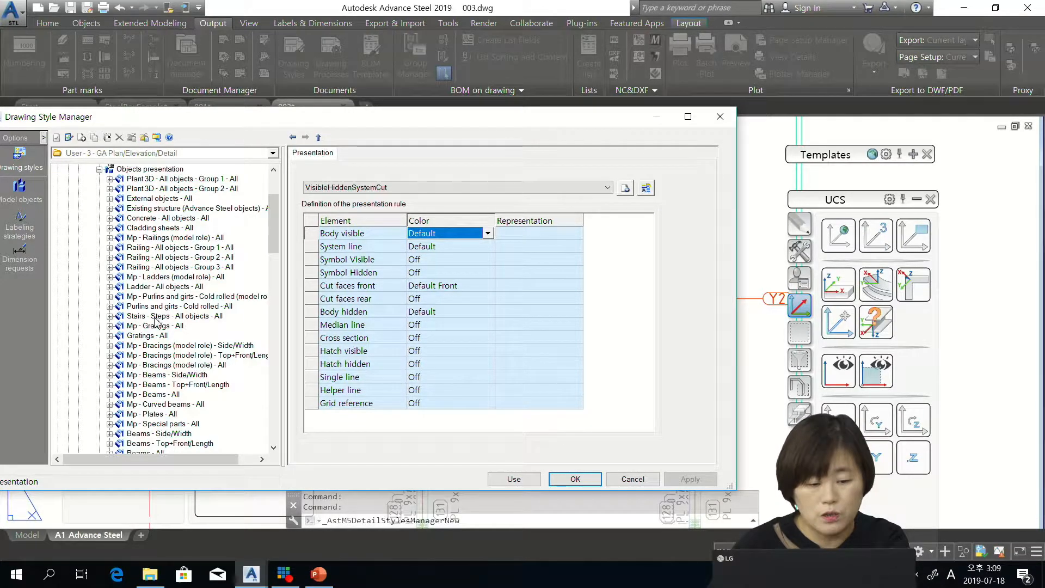
pyautogui.scroll(-4, 156, 322)
pyautogui.click(148, 335)
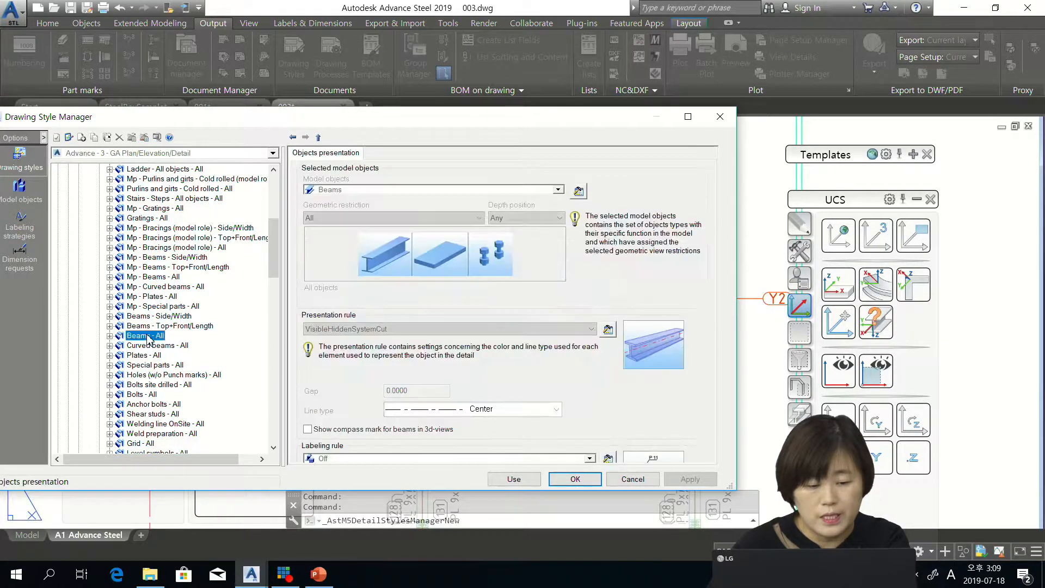
pyautogui.click(110, 336)
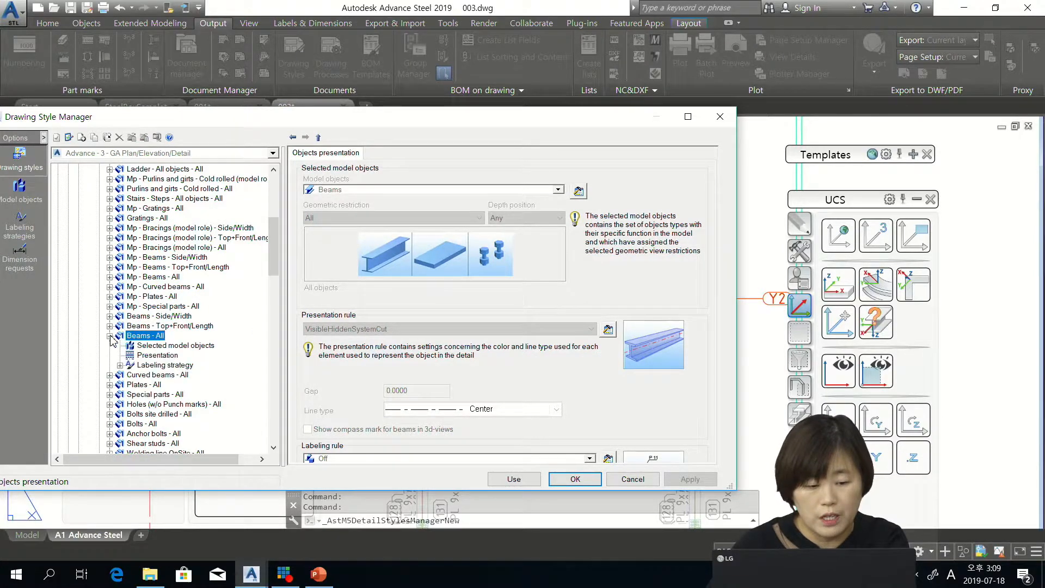
pyautogui.click(120, 365)
pyautogui.click(157, 355)
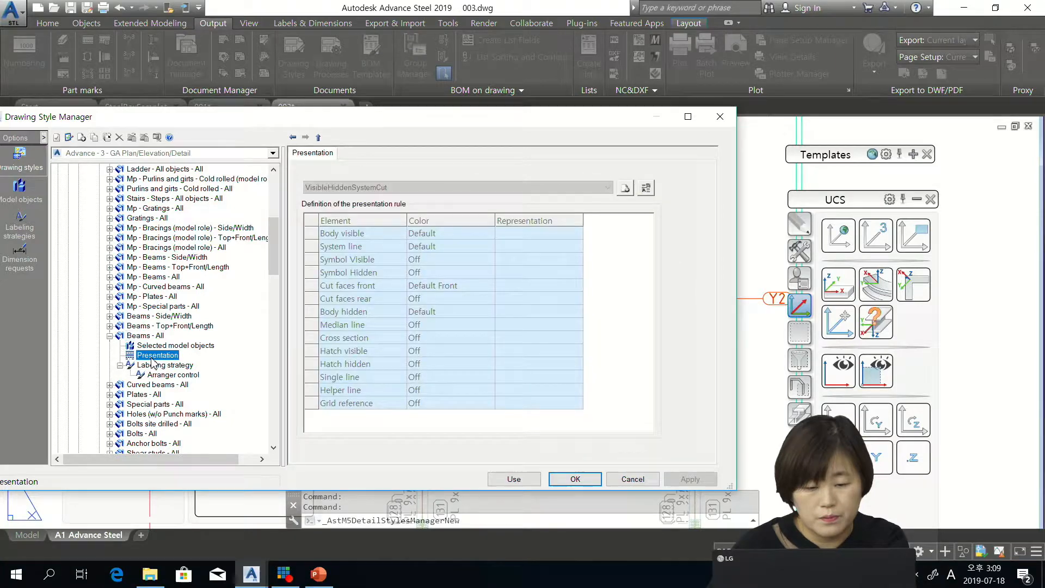
pyautogui.click(152, 376)
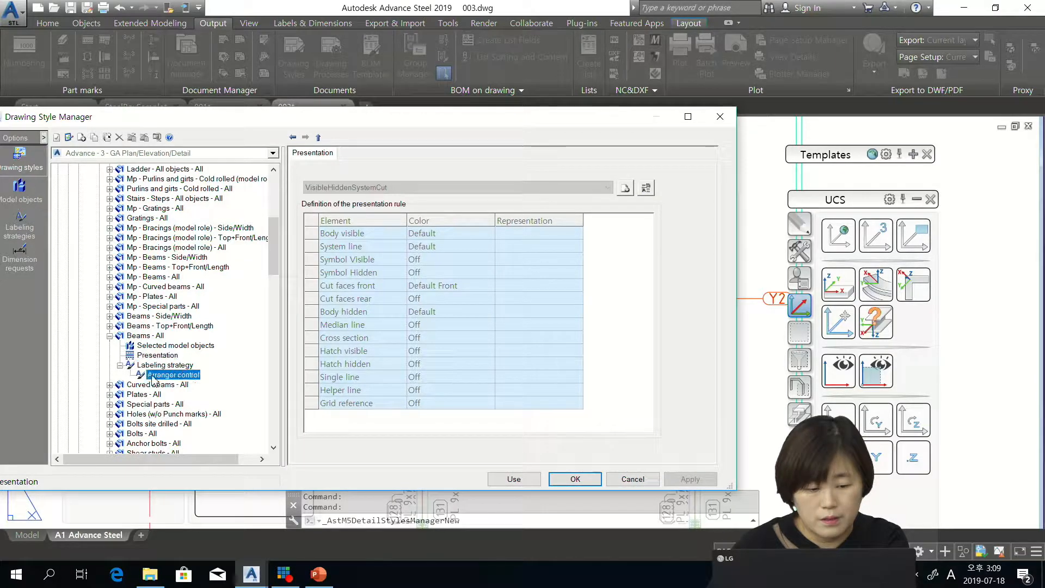
pyautogui.scroll(-3, 171, 374)
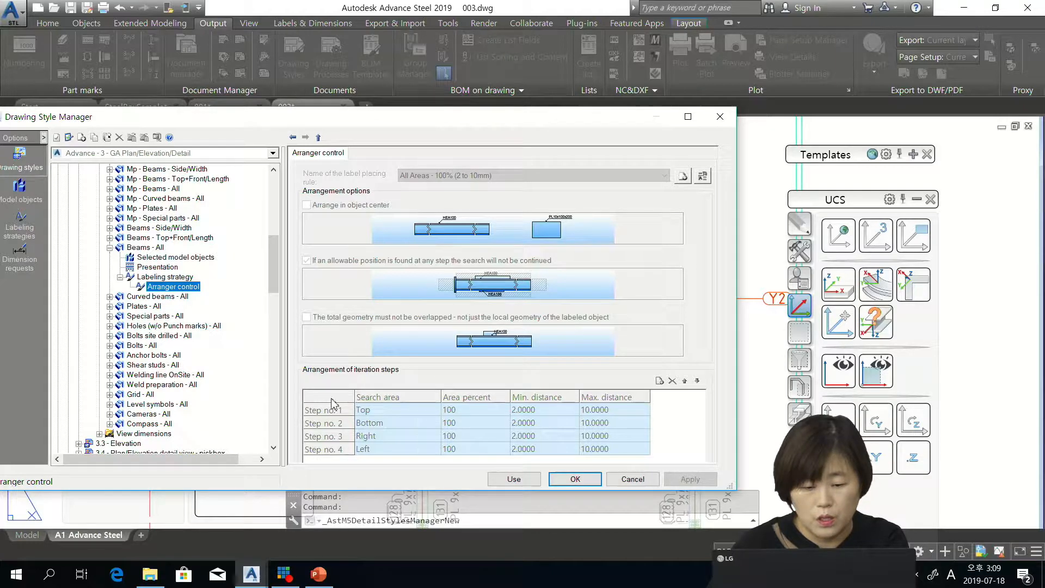
pyautogui.click(155, 267)
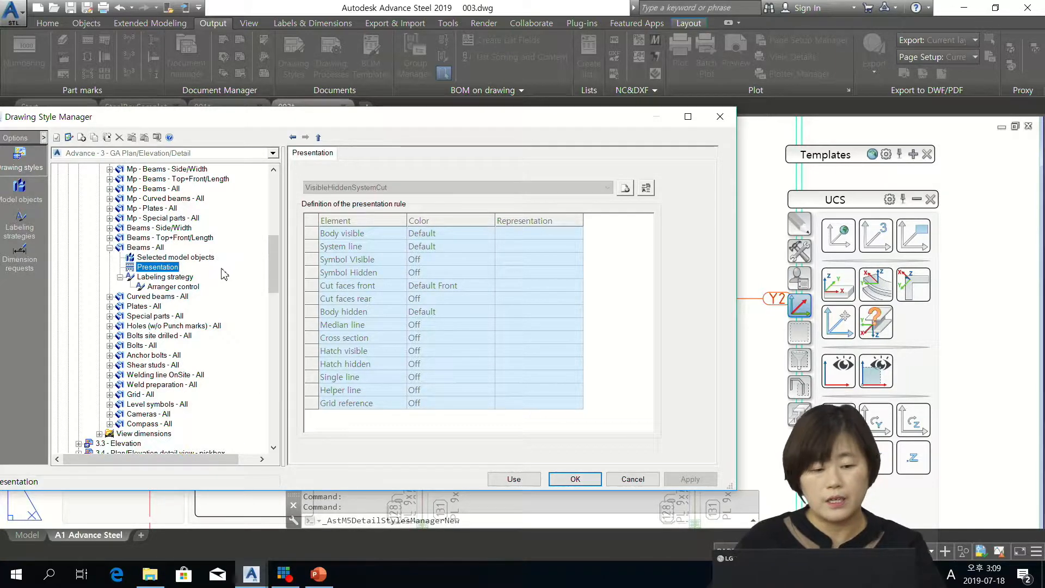
# Compare the Beams - All presentation rule between the User and Advance versions of the 3.2 - Plan style.
pyautogui.scroll(-7, 191, 326)
pyautogui.scroll(12, 160, 443)
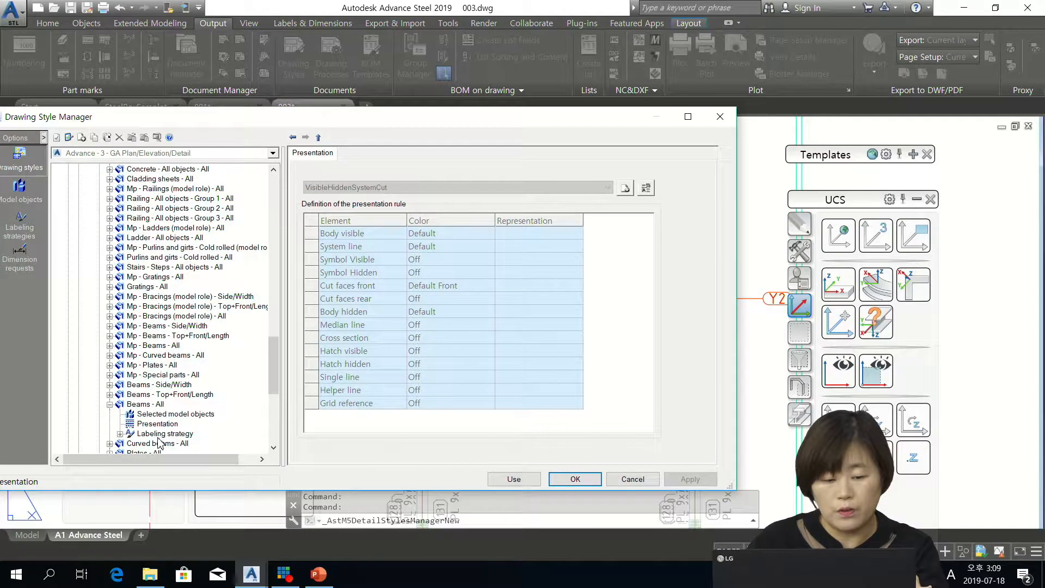
pyautogui.click(155, 424)
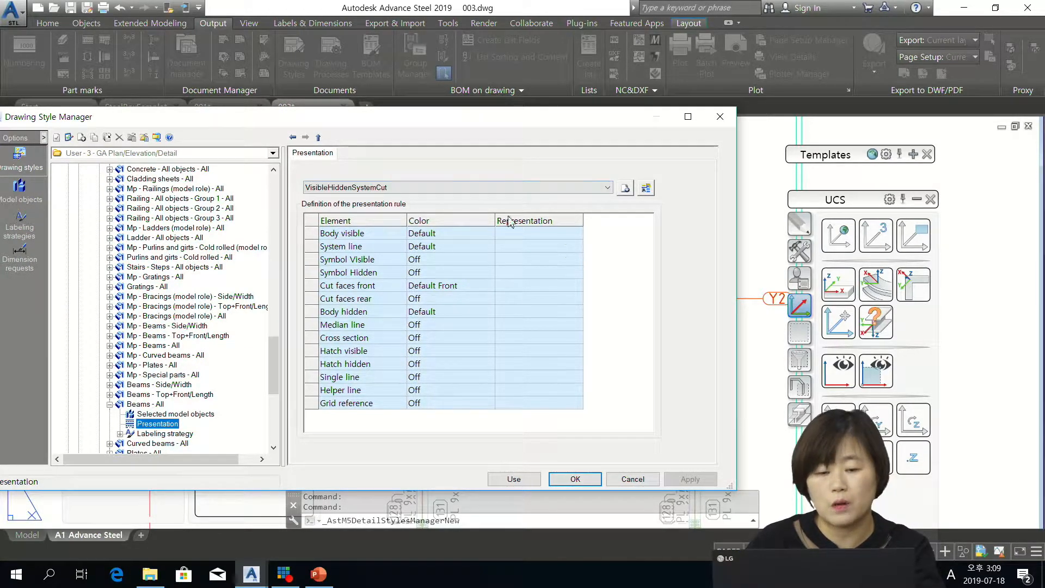
pyautogui.scroll(-12, 180, 234)
pyautogui.scroll(6, 157, 222)
pyautogui.scroll(6, 158, 222)
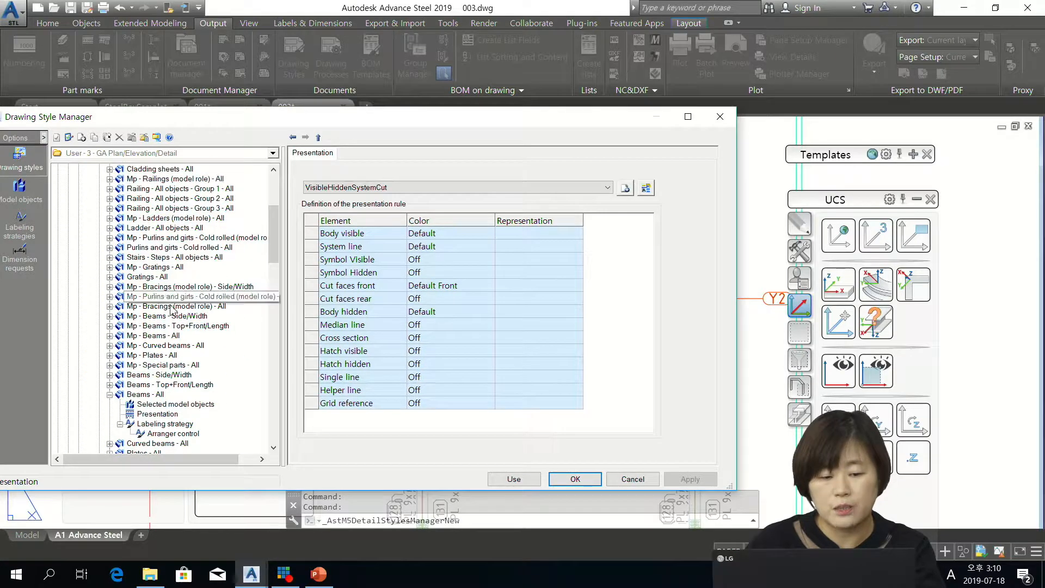
pyautogui.click(156, 415)
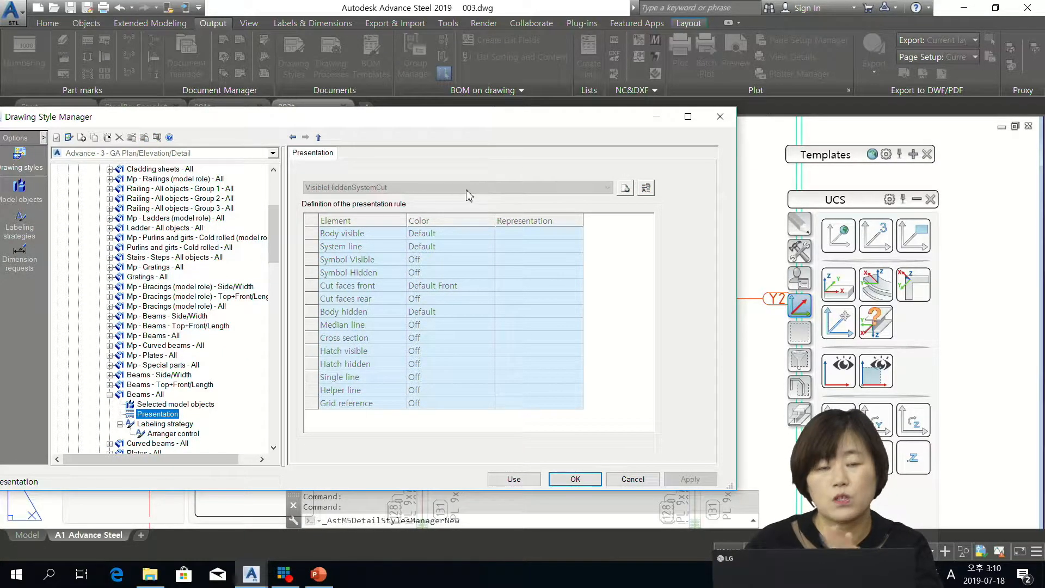
pyautogui.scroll(6, 210, 329)
pyautogui.scroll(-7, 175, 335)
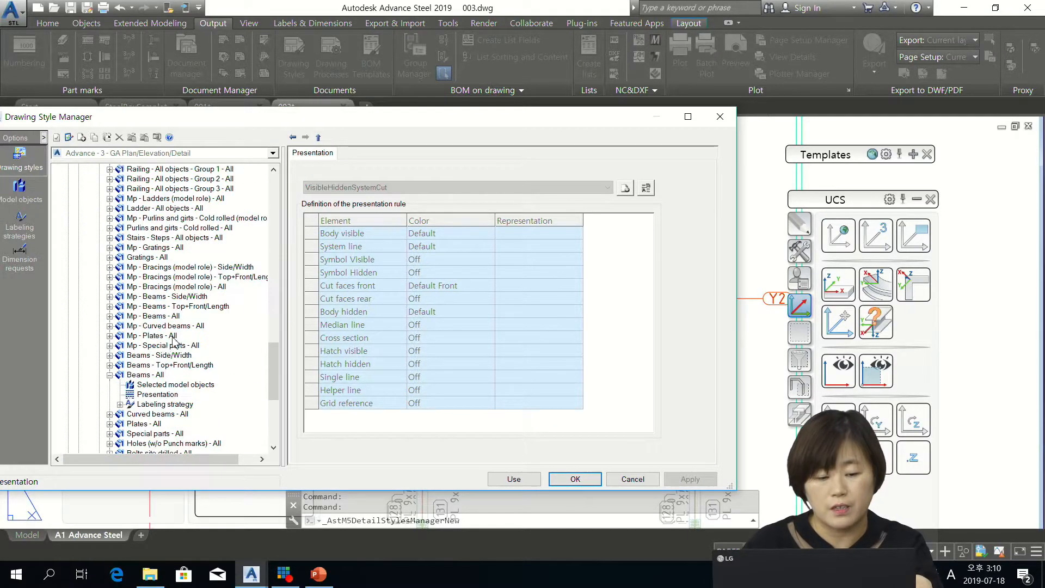
# Set the Body visible color of the User style's Beams - All presentation rule to SymbolCentered - Green.
pyautogui.click(158, 394)
pyautogui.click(457, 235)
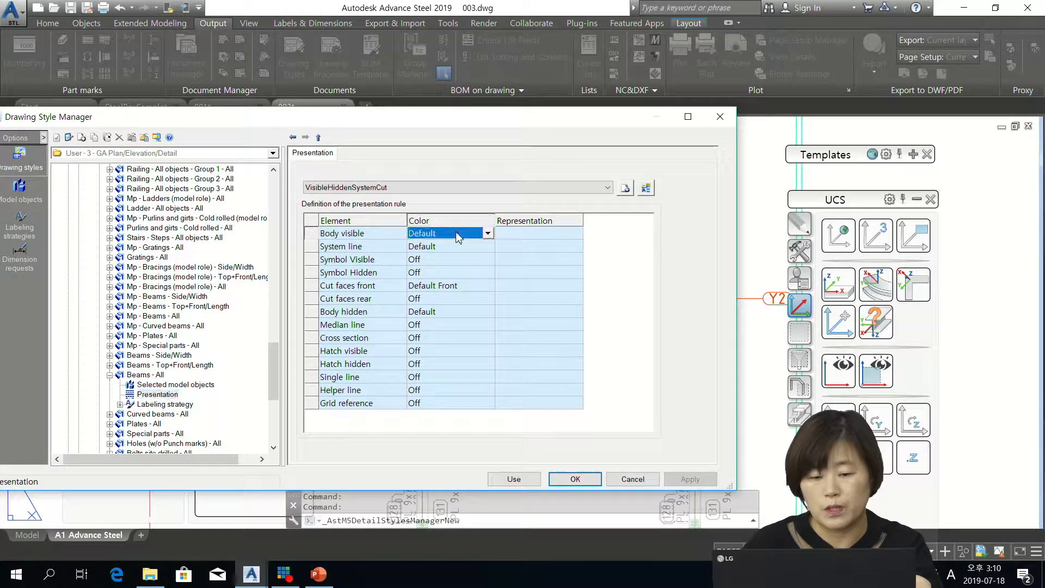
pyautogui.click(488, 234)
pyautogui.scroll(-4, 425, 397)
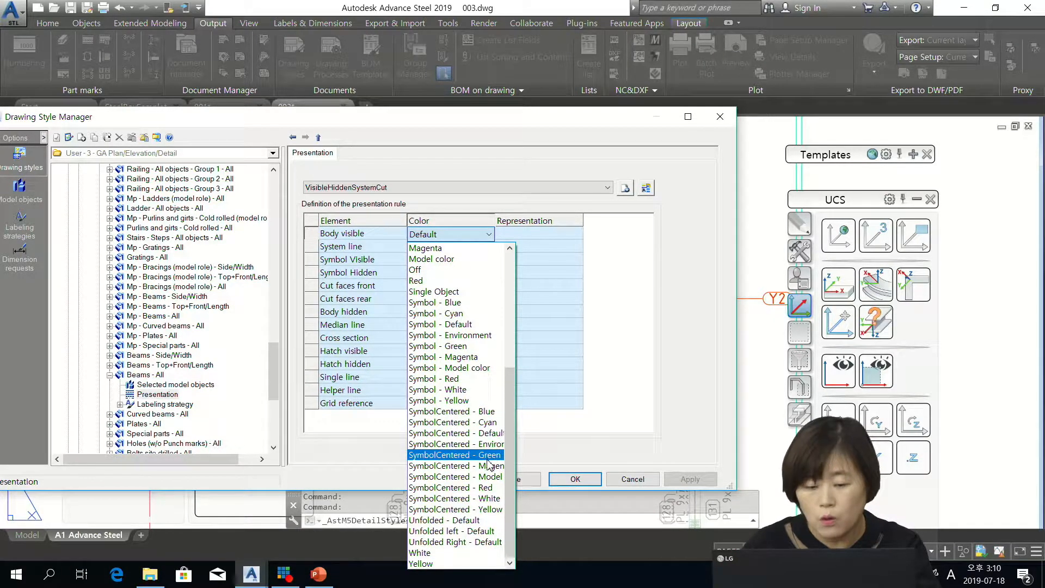
pyautogui.click(488, 455)
# Move the Drawing Style Manager clear of the plan, apply the change, and use the style on the detail view at grid line Y2.
pyautogui.moveTo(507, 116); pyautogui.dragTo(217, 66)
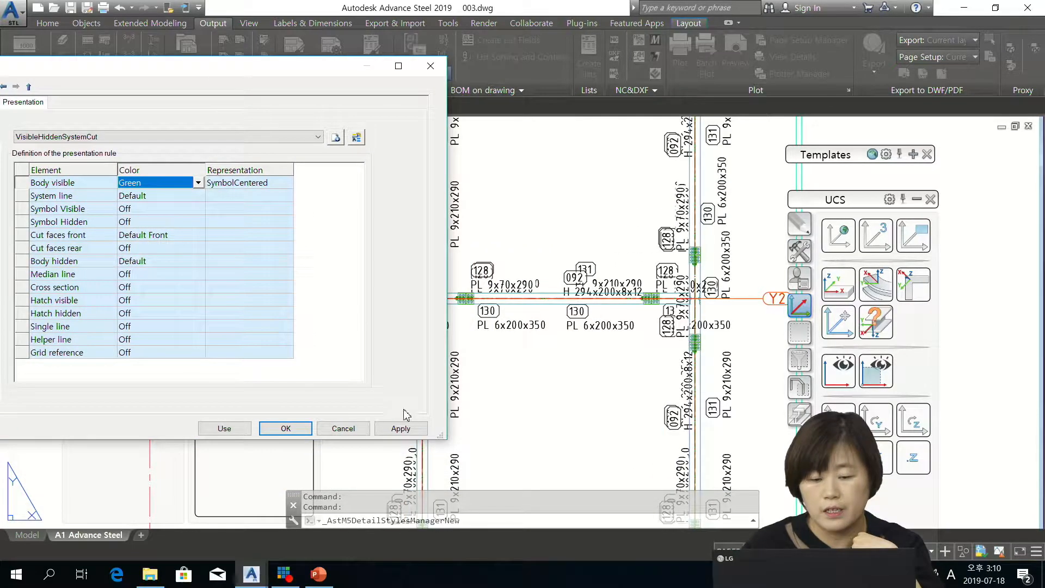
pyautogui.click(400, 429)
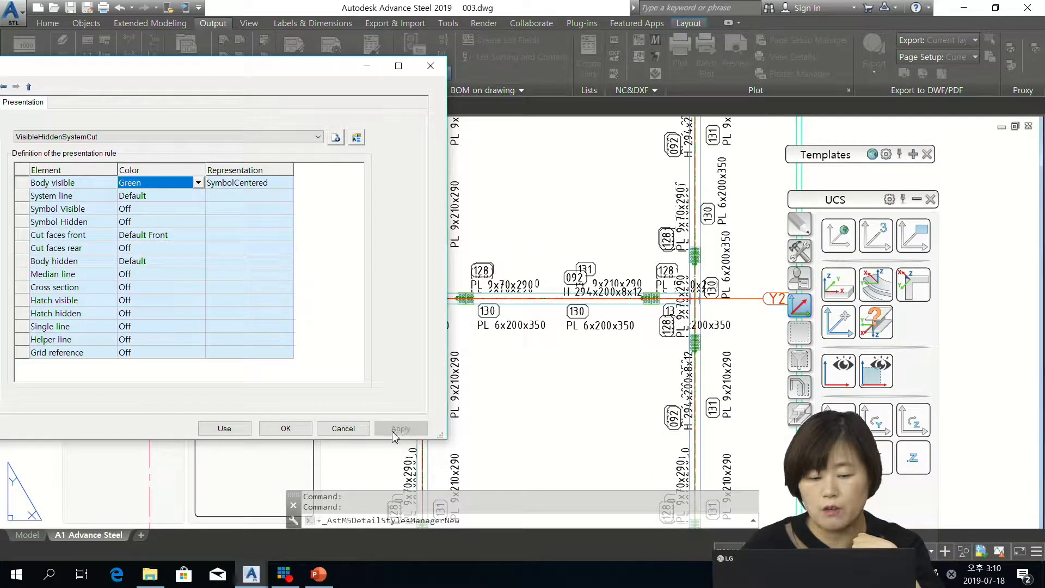
pyautogui.click(223, 429)
pyautogui.click(537, 297)
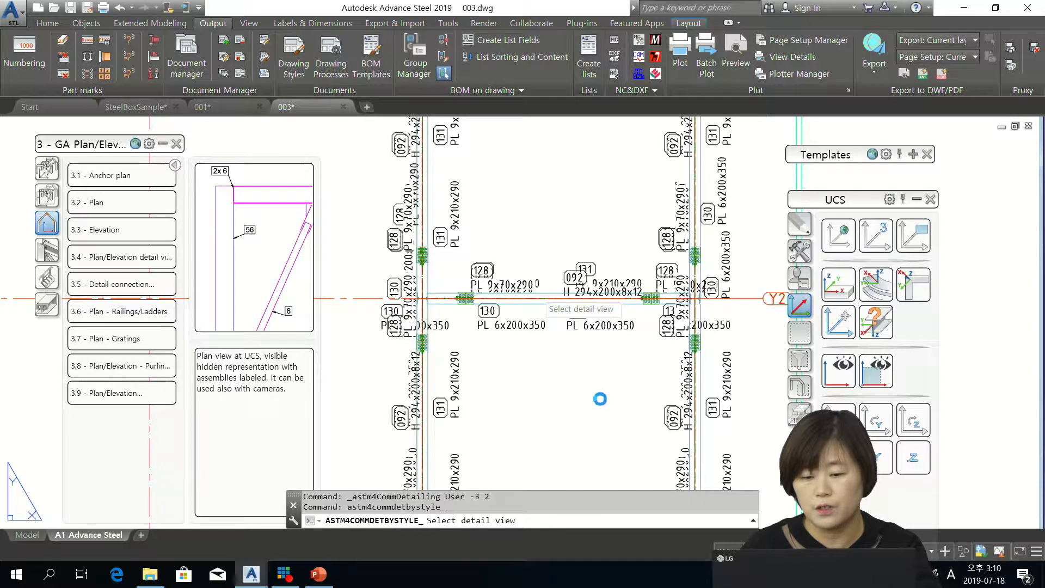
# Inspect the beam symbols and part labels along grid line Y2 in the updated plan.
pyautogui.scroll(4, 584, 331)
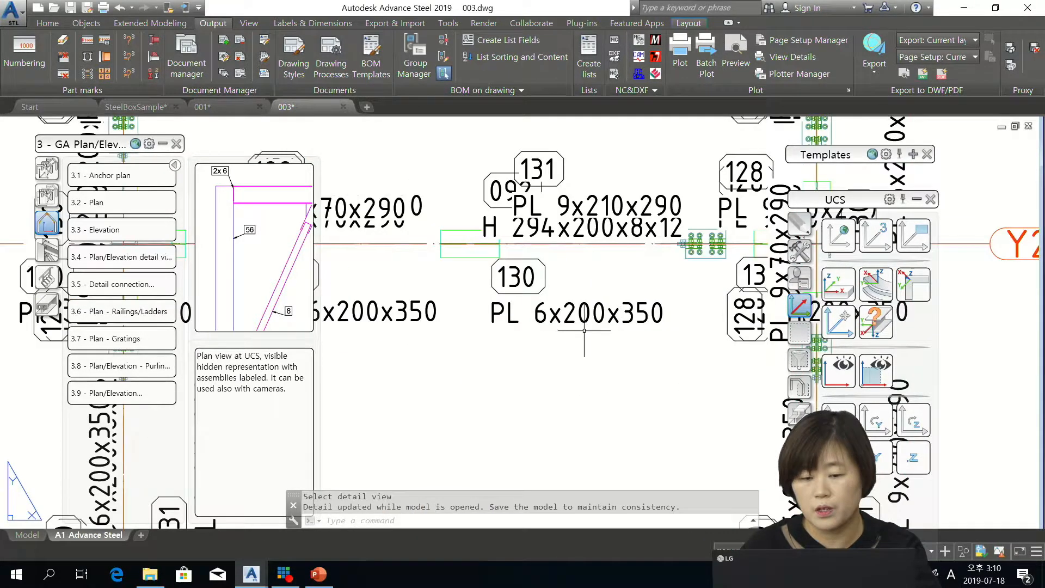
pyautogui.scroll(-2, 583, 330)
pyautogui.scroll(2, 508, 287)
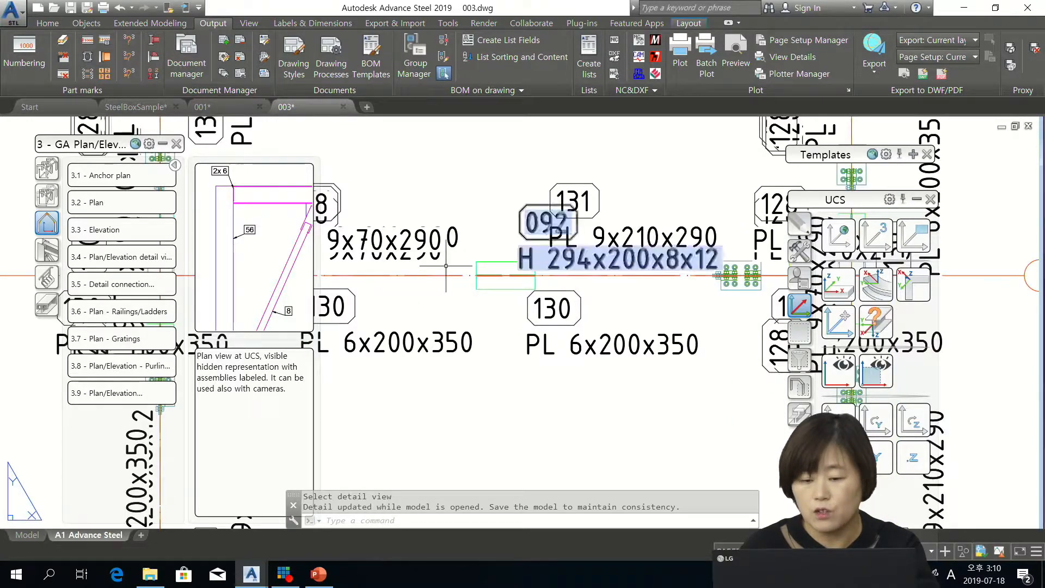
pyautogui.moveTo(575, 347); pyautogui.dragTo(663, 358, button='middle')
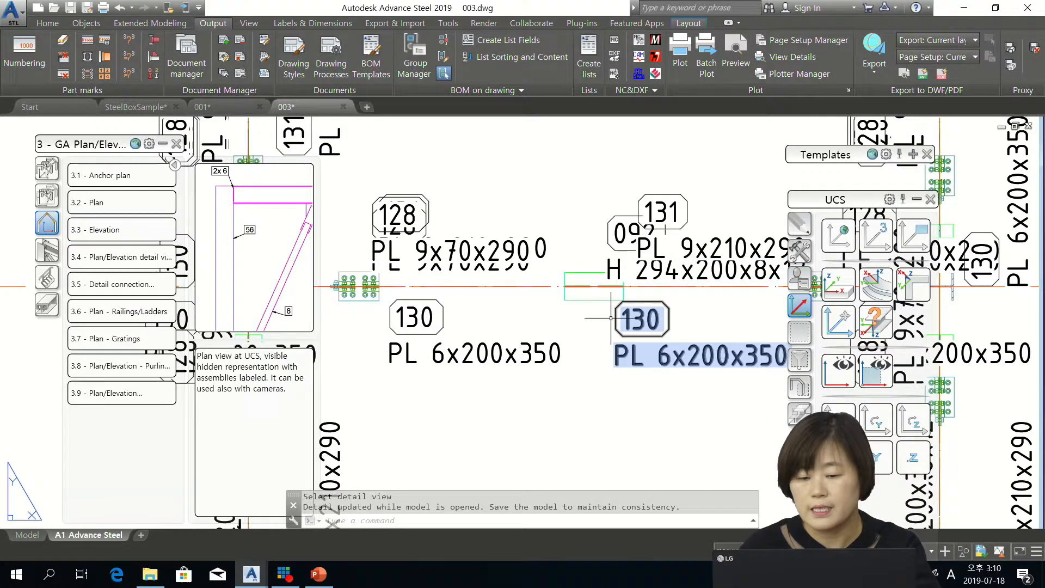
pyautogui.scroll(-4, 503, 298)
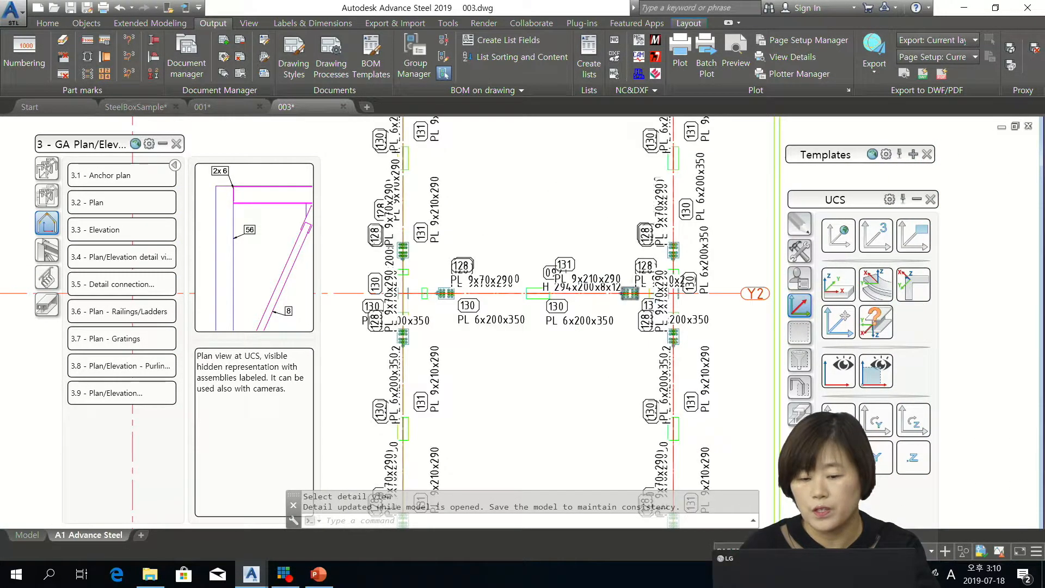
pyautogui.scroll(2, 634, 297)
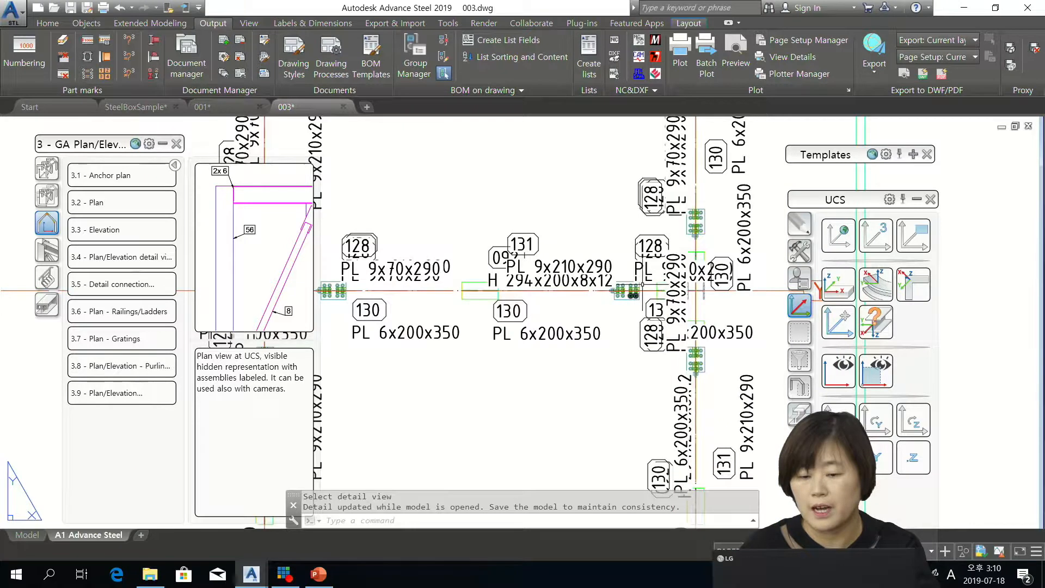
pyautogui.click(48, 23)
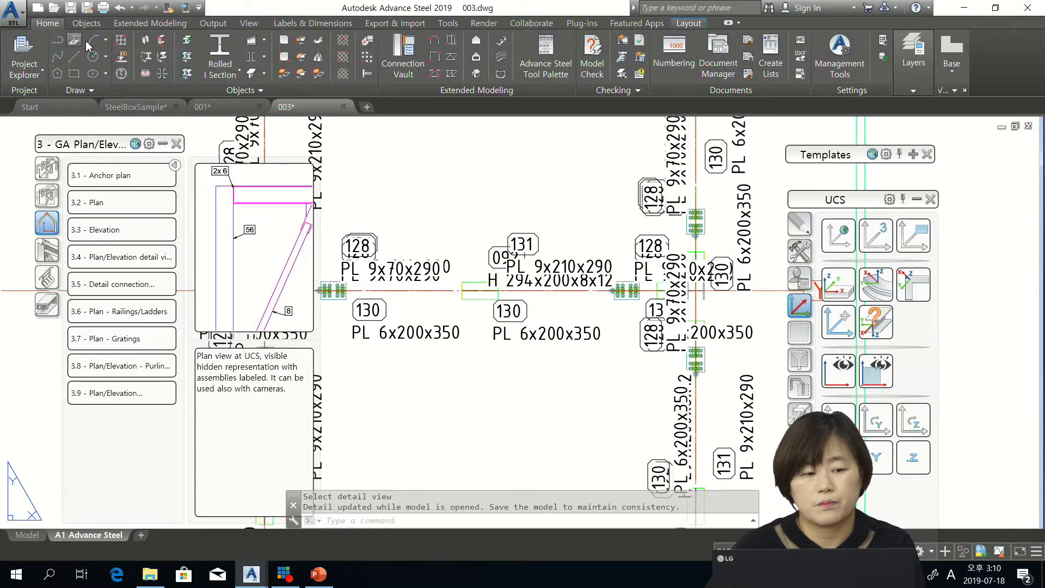
# Turn off the layers of the connection plates and bolts by picking a plate and a bolt beside grid line Y2.
pyautogui.click(914, 91)
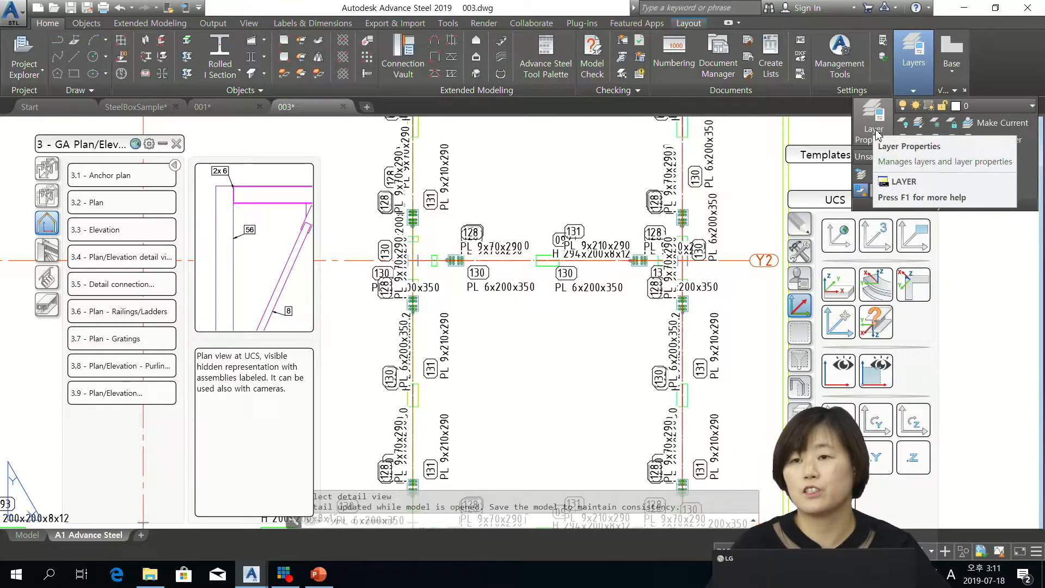
pyautogui.click(906, 126)
pyautogui.scroll(6, 462, 261)
pyautogui.click(461, 264)
pyautogui.click(462, 255)
pyautogui.scroll(-6, 468, 258)
pyautogui.scroll(4, 654, 274)
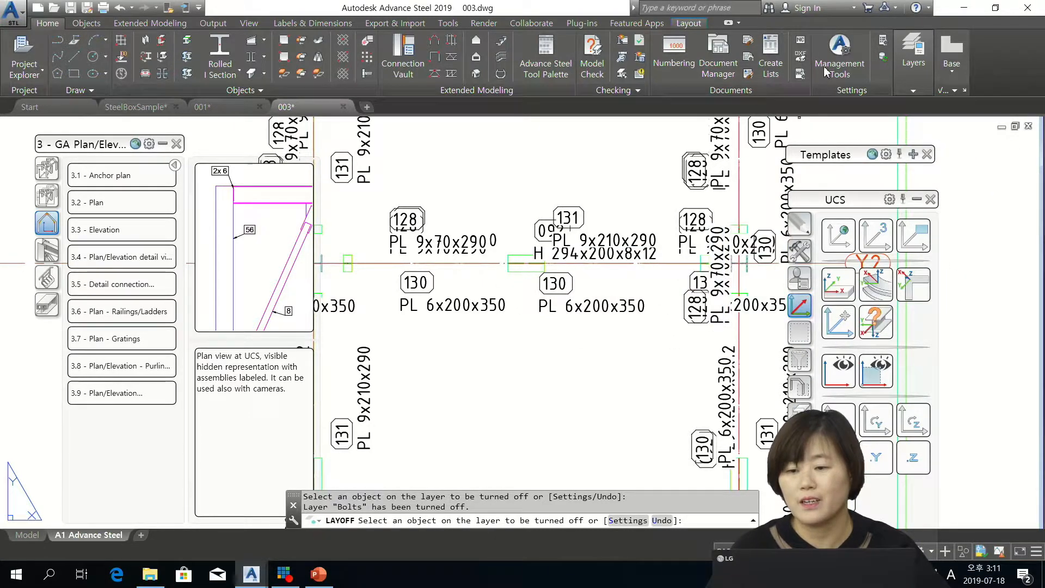
# Review the drawing's layers and their on/off states in the Layer Properties Manager, and close it.
pyautogui.click(913, 54)
pyautogui.click(876, 114)
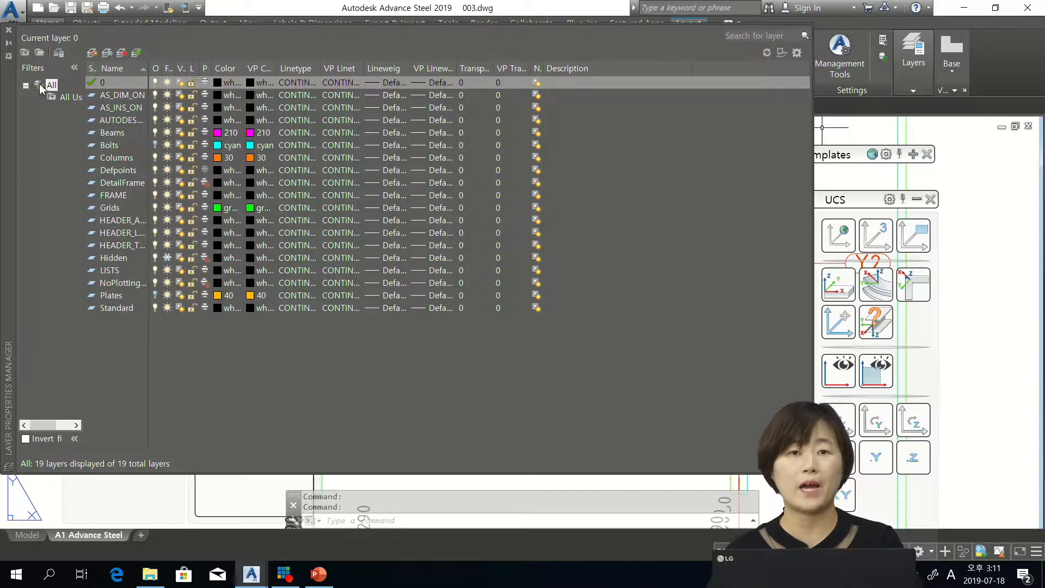
pyautogui.click(7, 31)
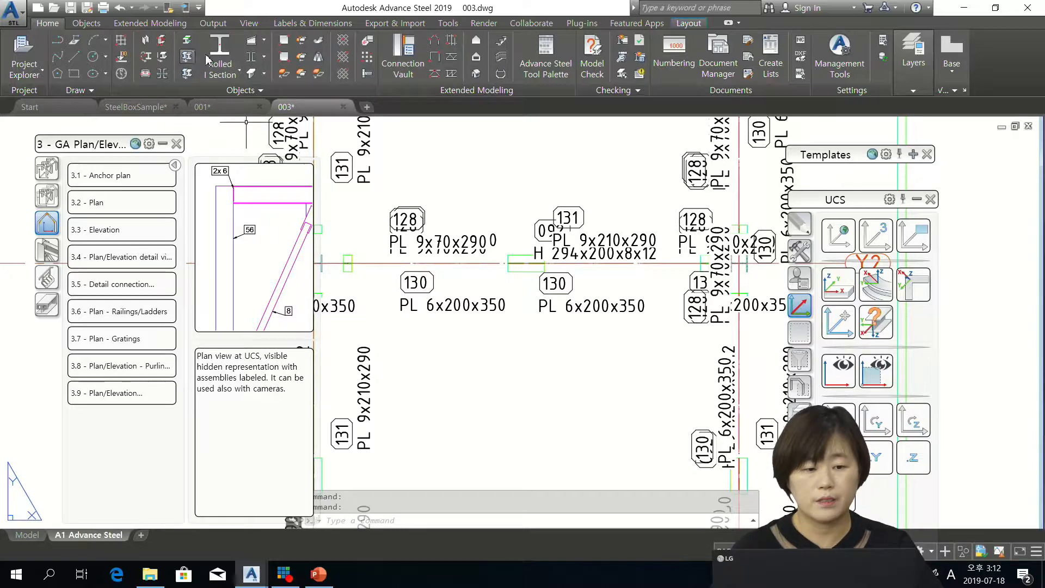
# Set the label content of the User plan style's Beams - All labeling strategy to Empty, confirm modifying the shared strategy, and apply.
pyautogui.click(220, 24)
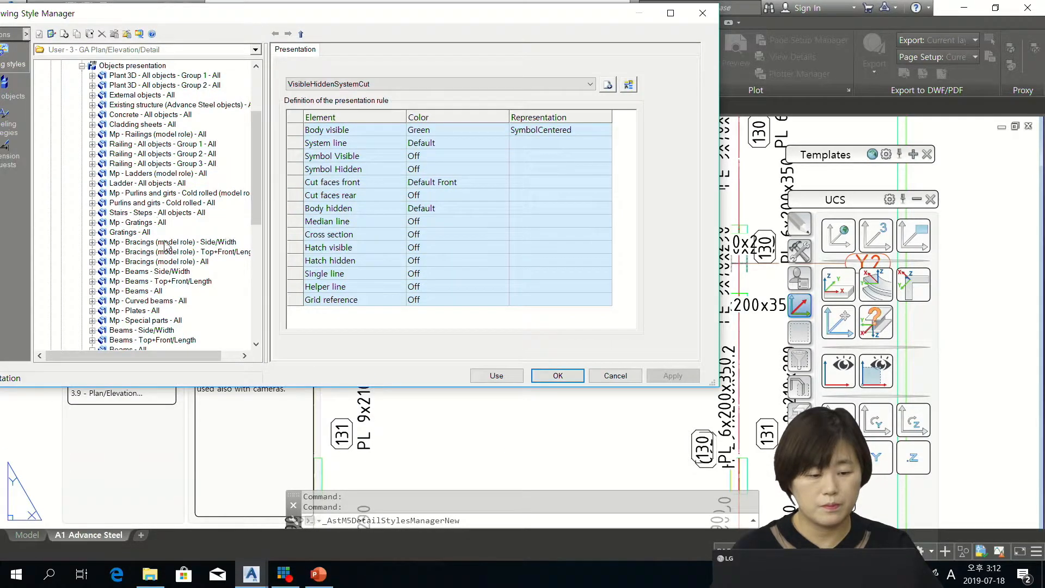
pyautogui.scroll(-3, 160, 231)
pyautogui.click(140, 291)
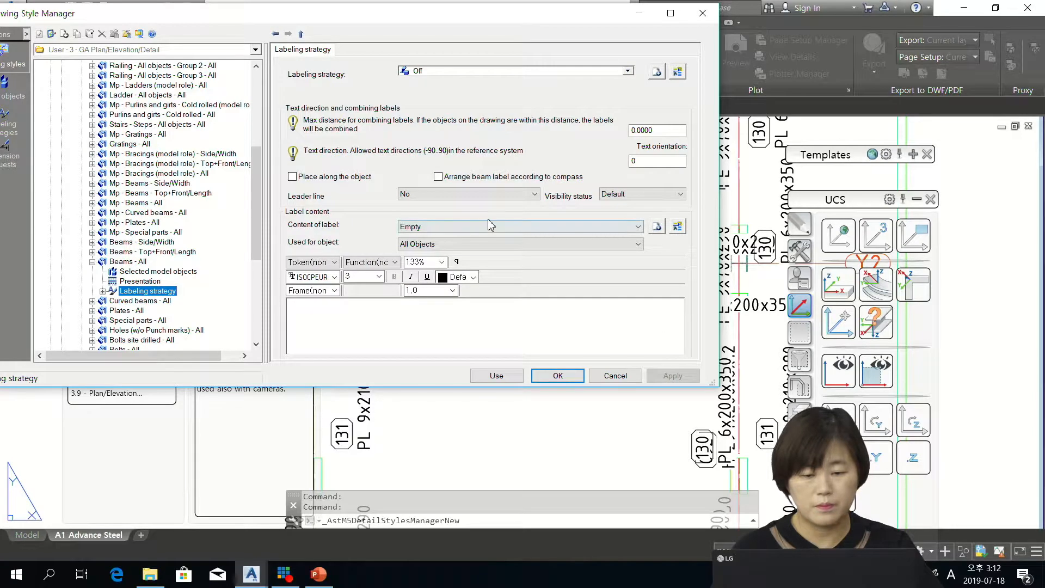
pyautogui.click(490, 225)
pyautogui.click(429, 289)
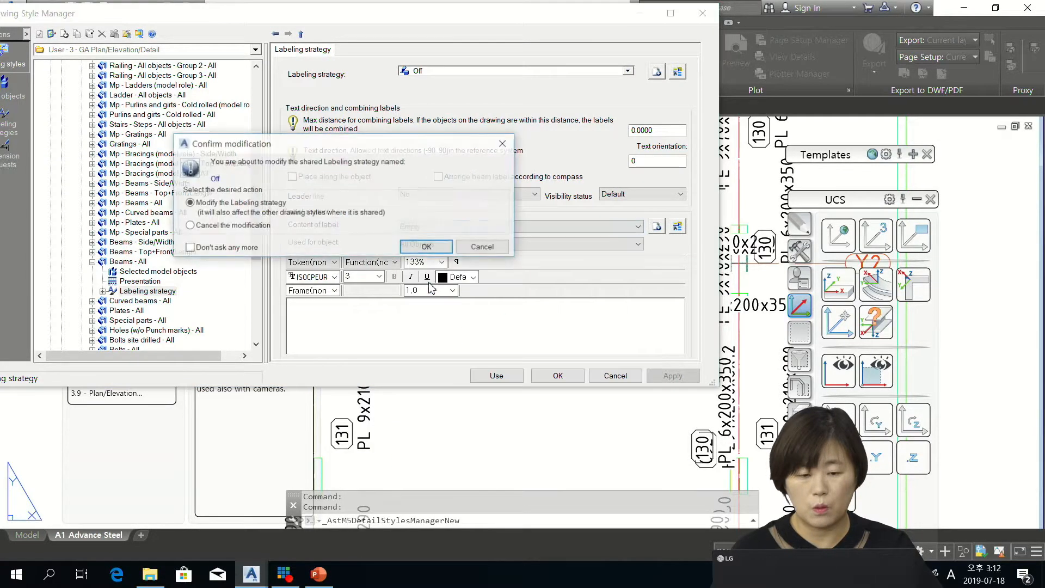
pyautogui.click(418, 245)
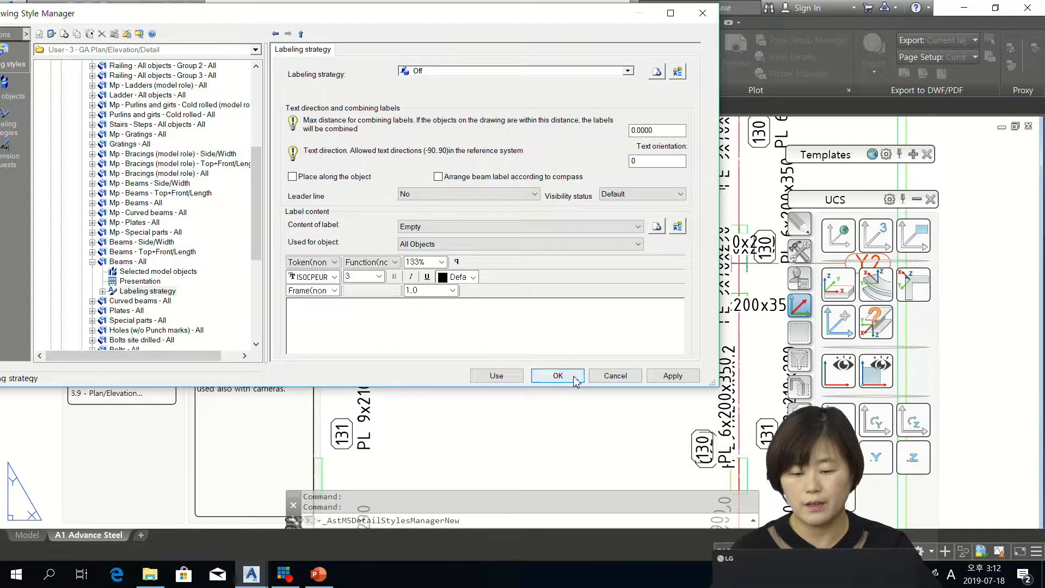
pyautogui.click(672, 375)
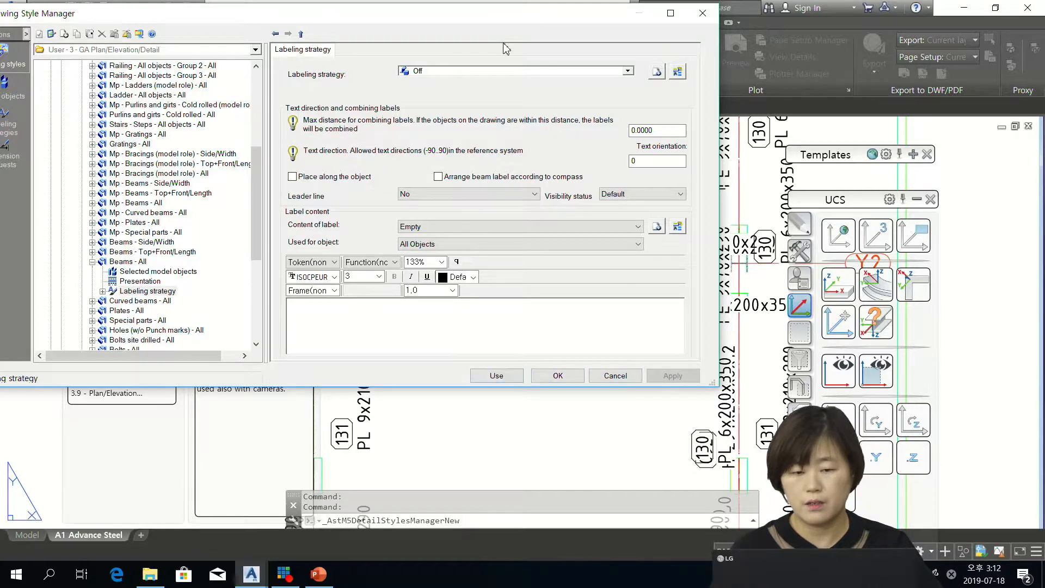
# Move the Drawing Style Manager off the plan and use the modified style on the detail view at grid line Y2.
pyautogui.moveTo(463, 15); pyautogui.dragTo(227, 20)
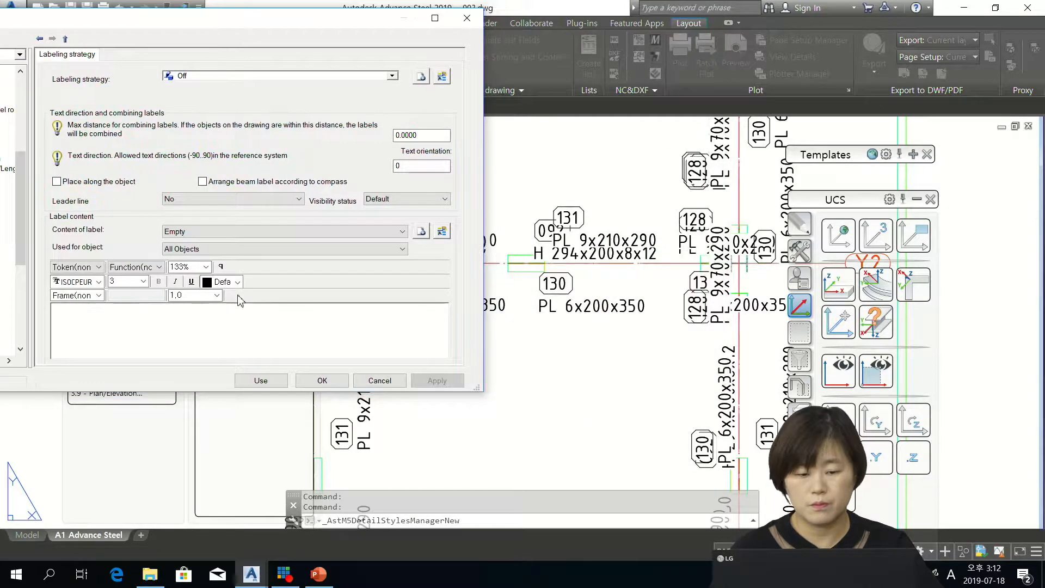
pyautogui.click(260, 382)
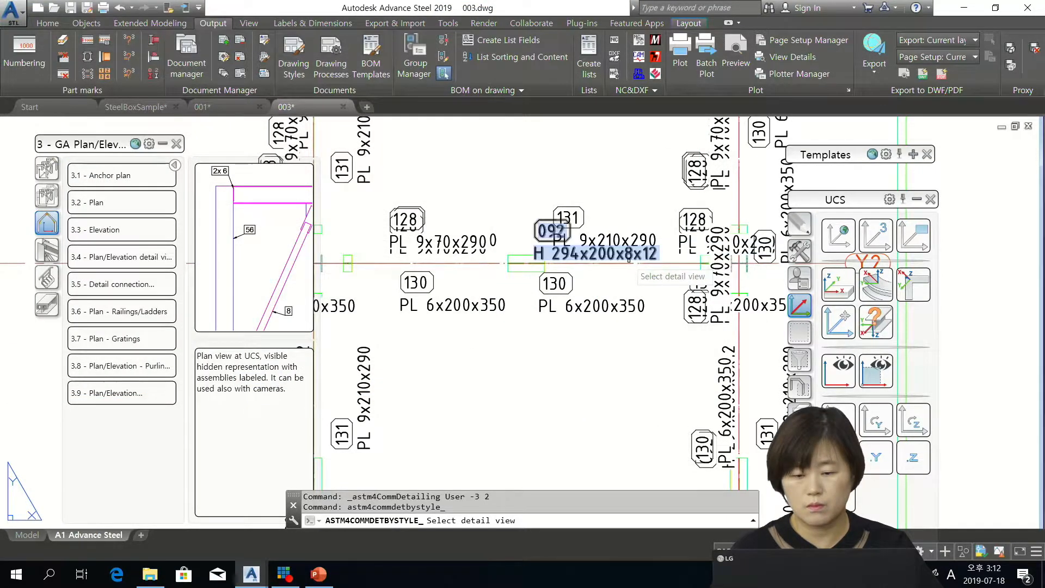
pyautogui.click(630, 259)
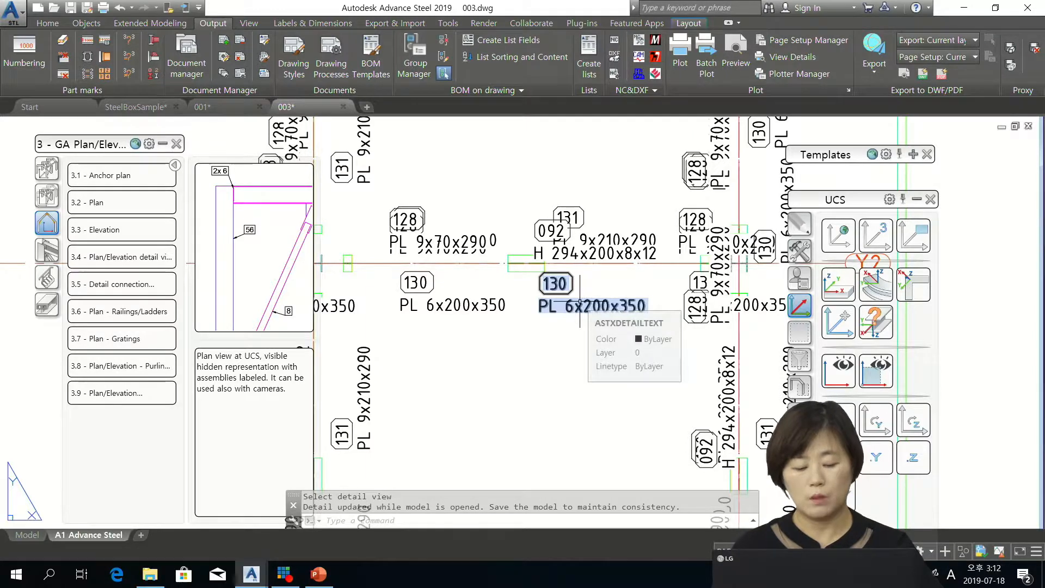
# Review the object presentation rules listed under the User 3.2 - Plan style, and close the Drawing Style Manager without changes.
pyautogui.click(241, 63)
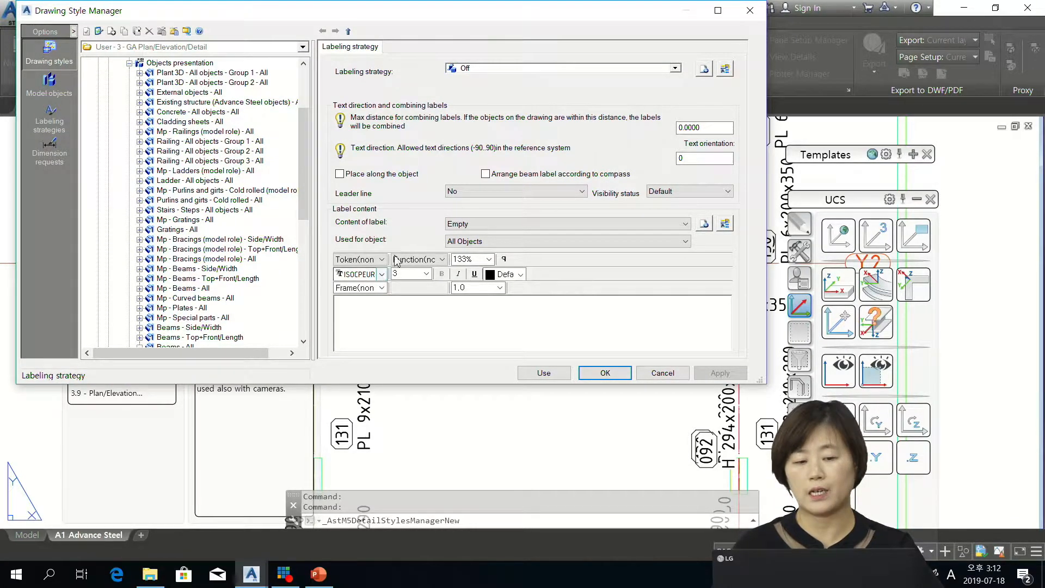
pyautogui.moveTo(298, 12); pyautogui.dragTo(346, 27)
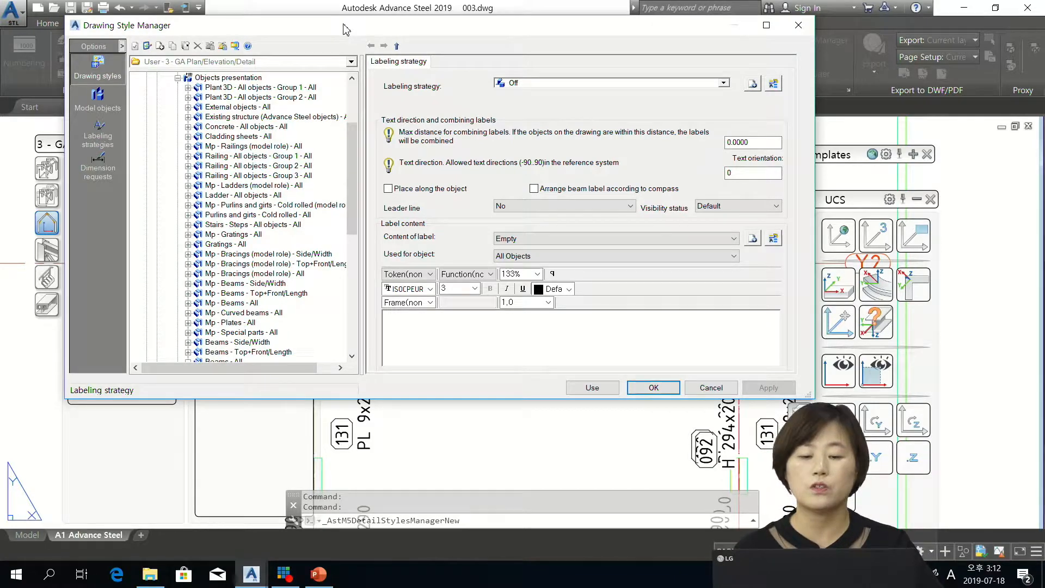
pyautogui.scroll(3, 245, 116)
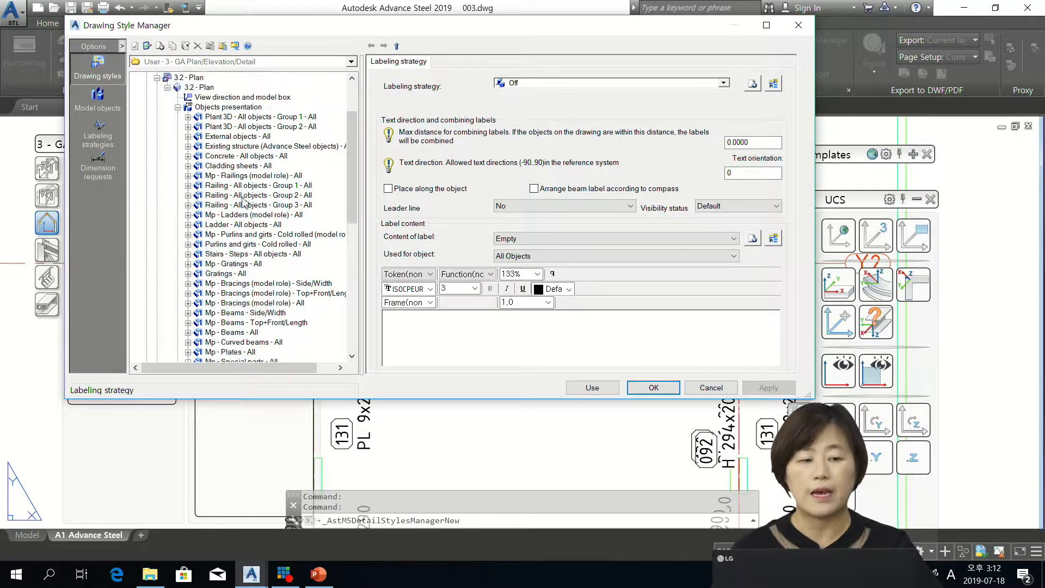
pyautogui.scroll(-5, 256, 240)
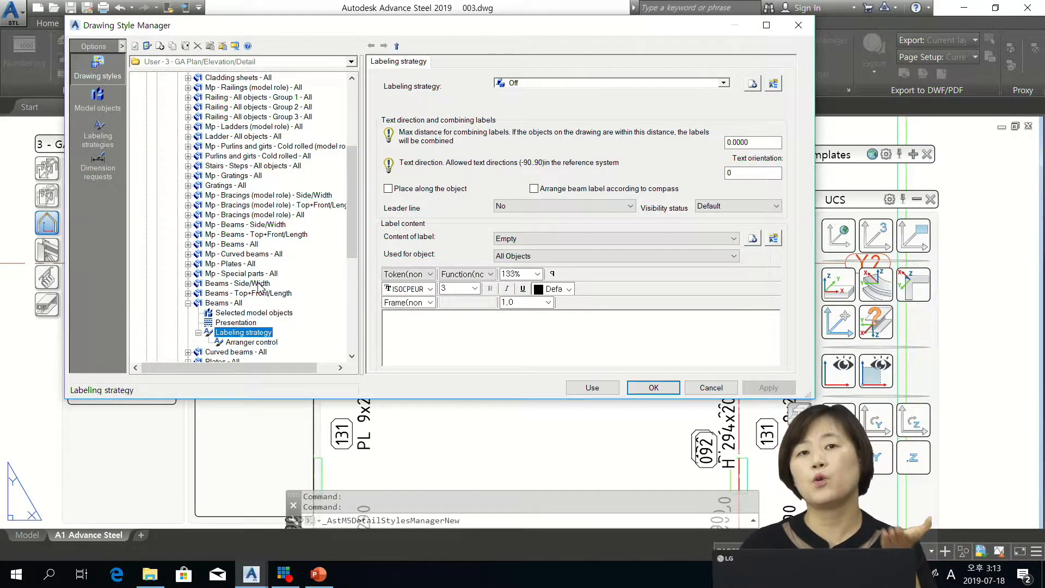
pyautogui.scroll(2, 267, 283)
pyautogui.scroll(-2, 280, 299)
pyautogui.scroll(2, 229, 318)
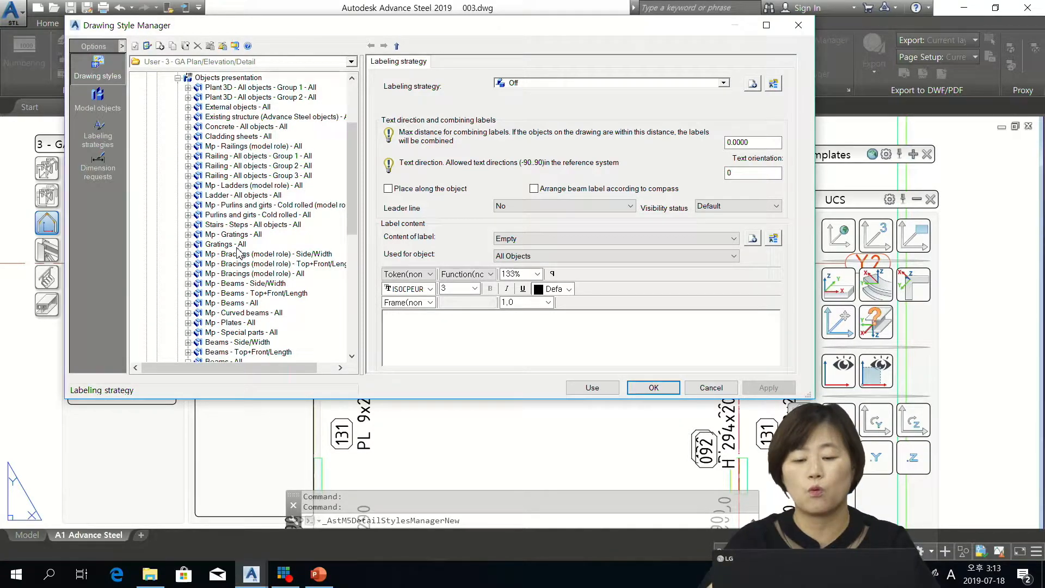
pyautogui.click(710, 387)
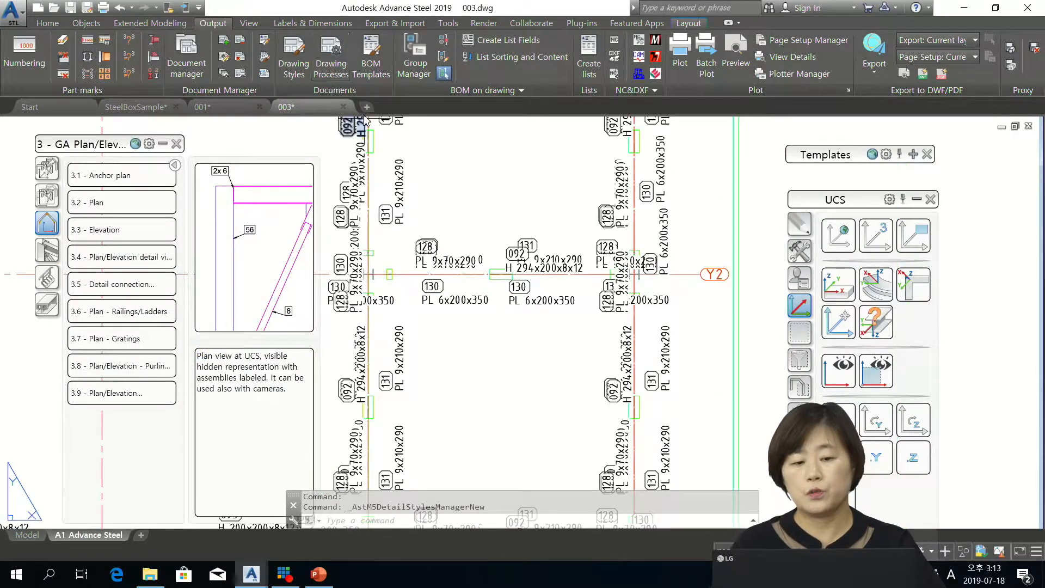
pyautogui.click(224, 57)
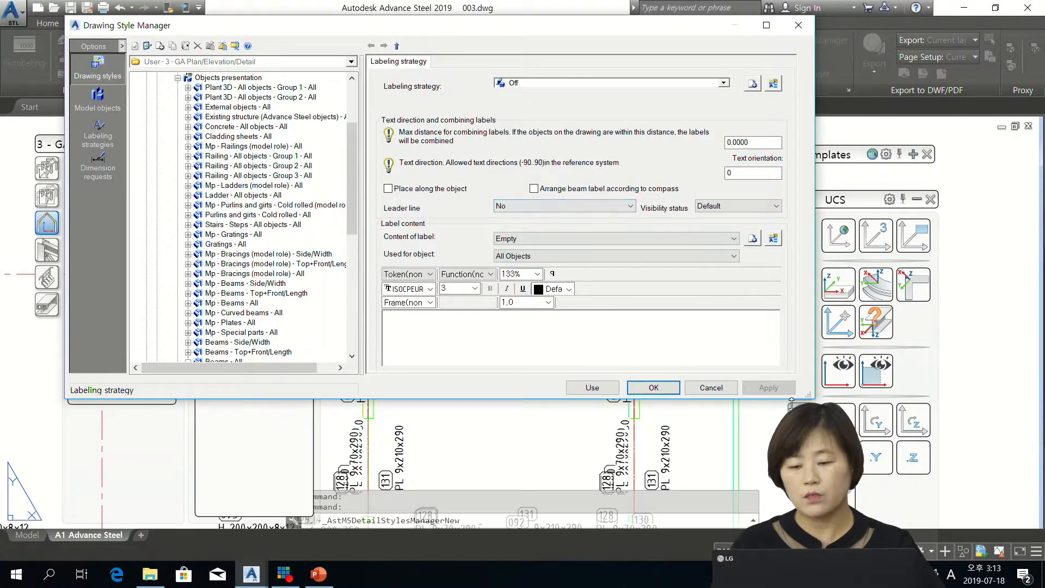
pyautogui.moveTo(577, 32); pyautogui.dragTo(82, 94)
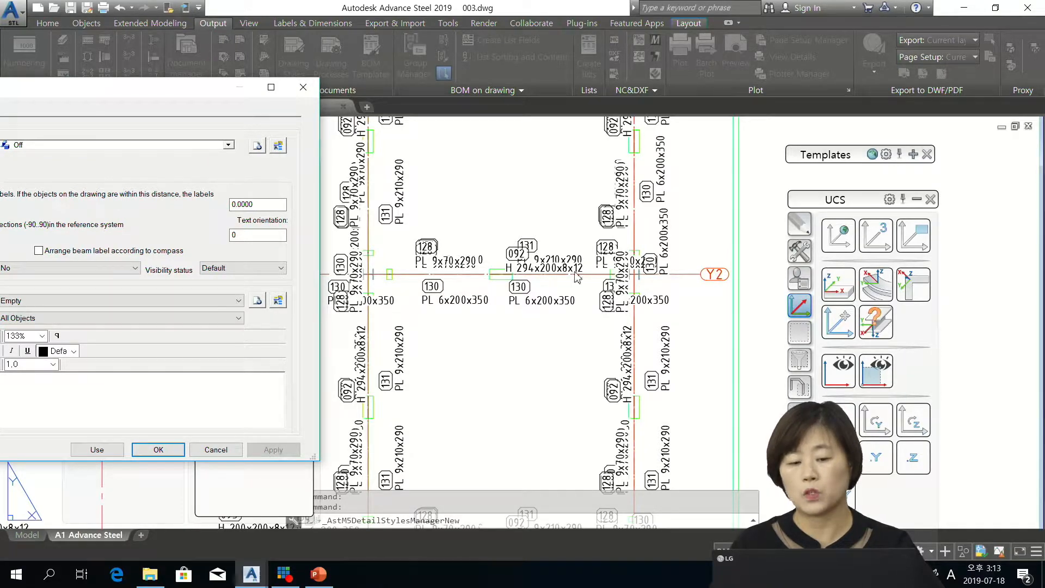
pyautogui.click(215, 449)
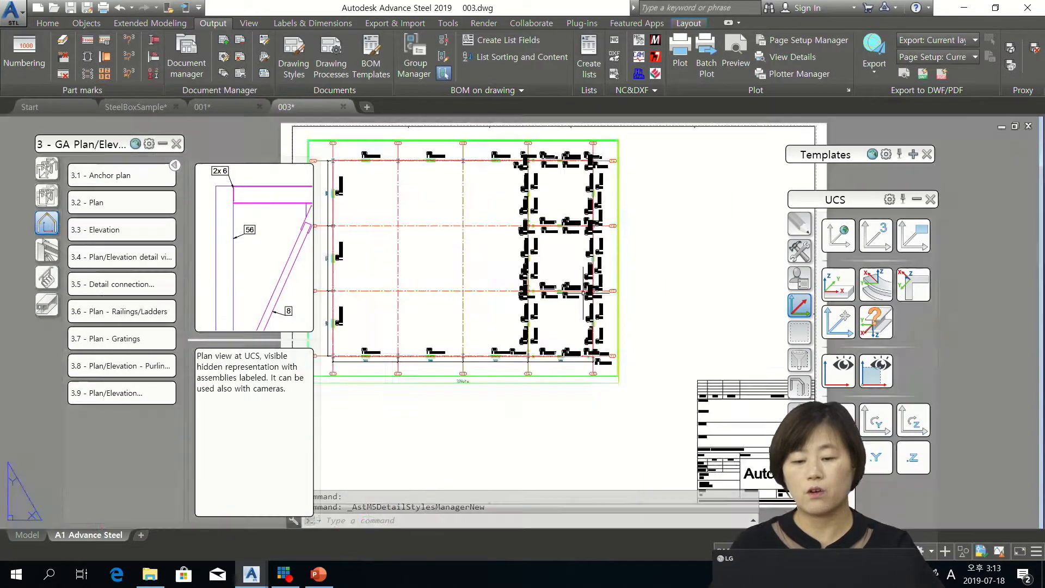
# Open the plan's detail view for editing, enlarge the dialog, and replace the title text with "EL+3750 Framing Plan".
pyautogui.moveTo(532, 384); pyautogui.dragTo(635, 380, button='middle')
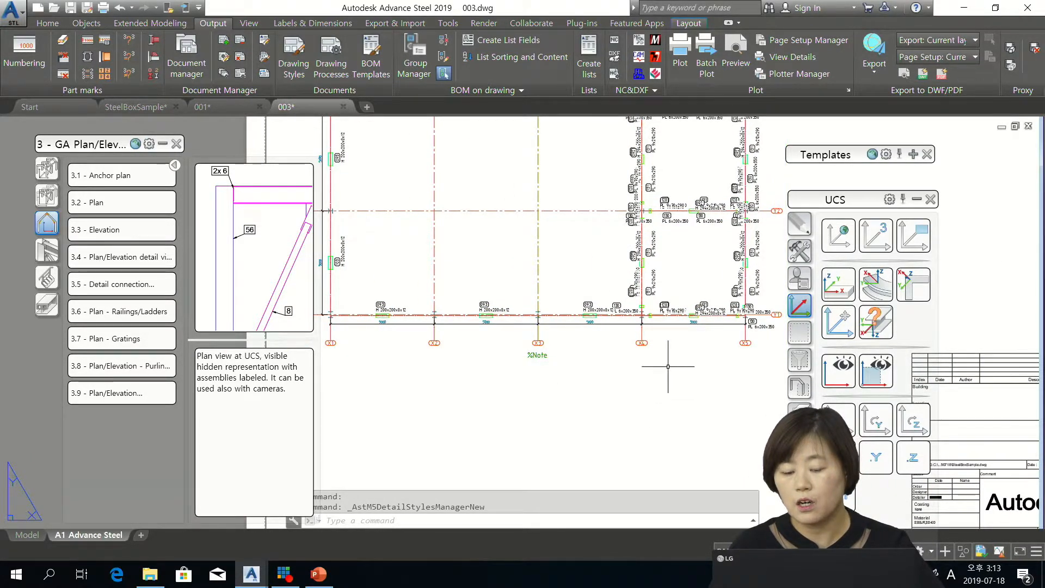
pyautogui.doubleClick(652, 360)
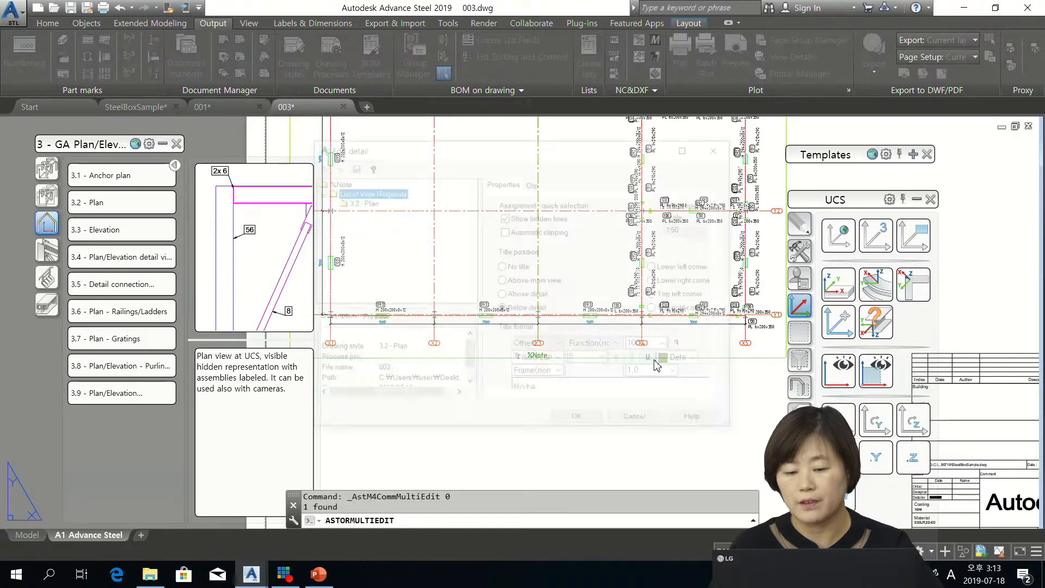
pyautogui.moveTo(578, 148); pyautogui.dragTo(369, 86)
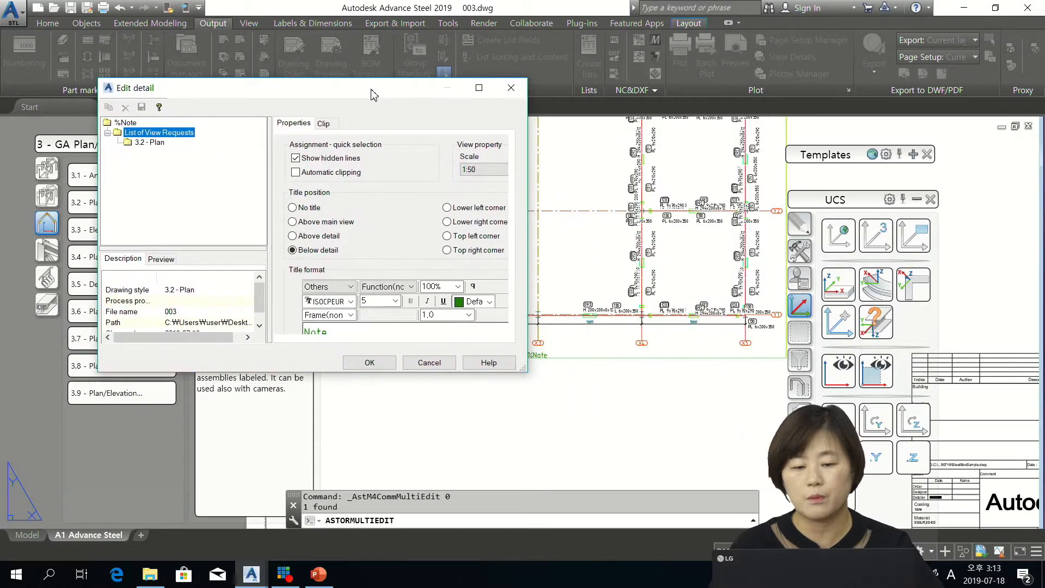
pyautogui.moveTo(522, 363); pyautogui.dragTo(829, 455)
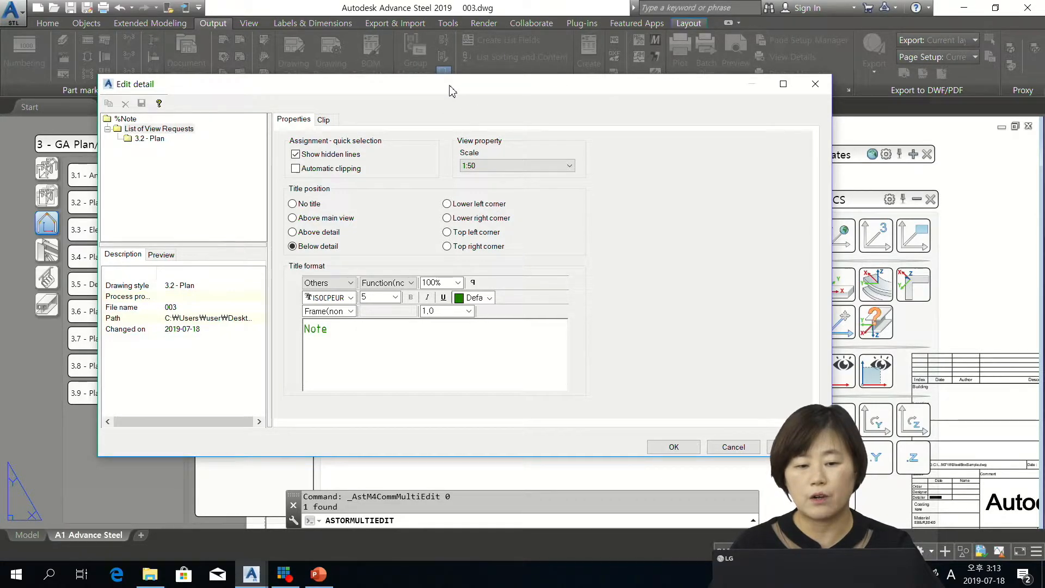
pyautogui.moveTo(451, 90); pyautogui.dragTo(480, 44)
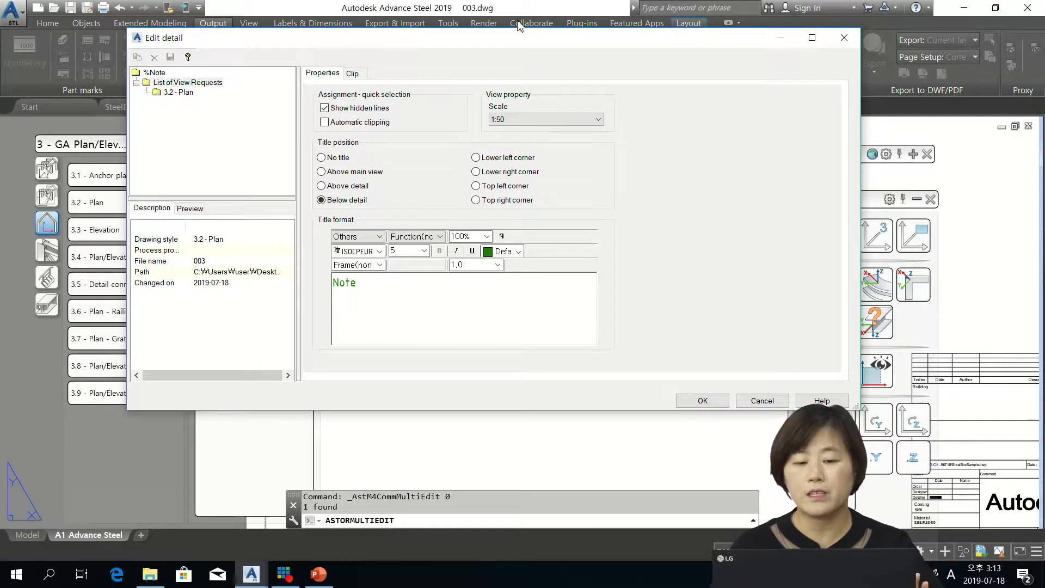
pyautogui.moveTo(506, 44)
pyautogui.mouseDown()
pyautogui.moveTo(809, 24)
pyautogui.moveTo(941, 115)
pyautogui.moveTo(982, 53)
pyautogui.mouseUp()
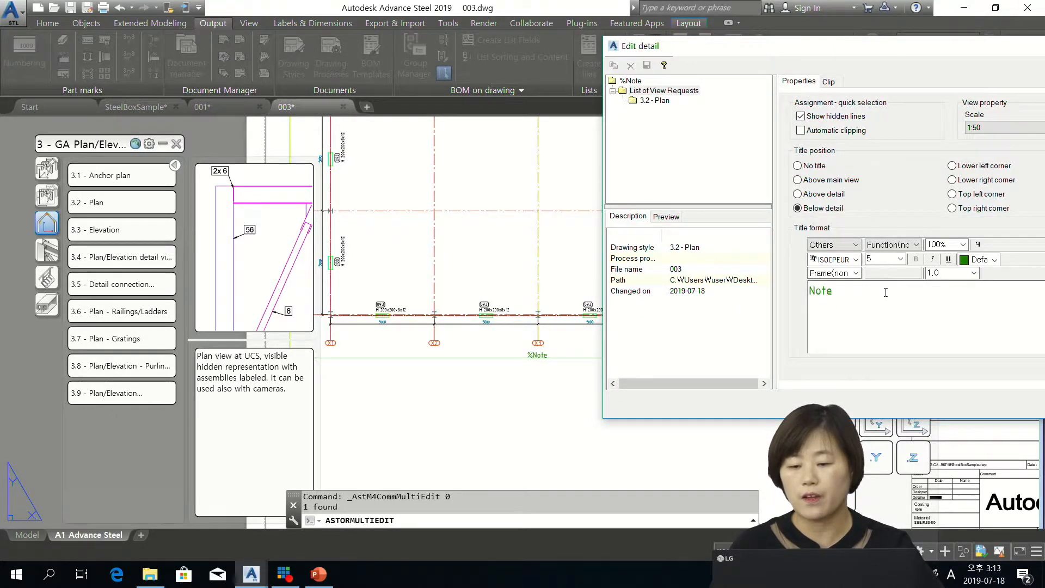
pyautogui.click(820, 291)
pyautogui.write('EL')
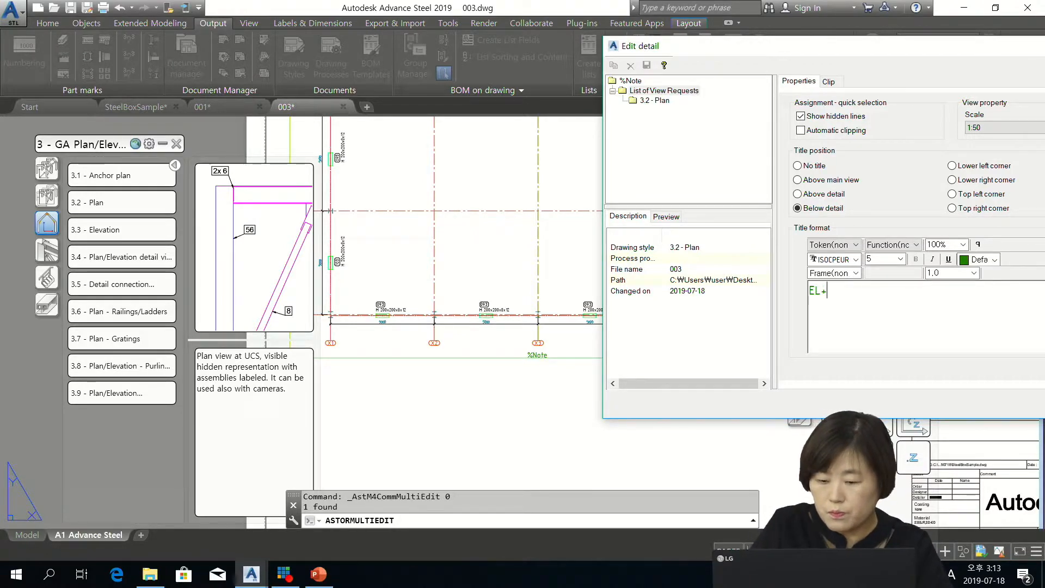
pyautogui.write('+375')
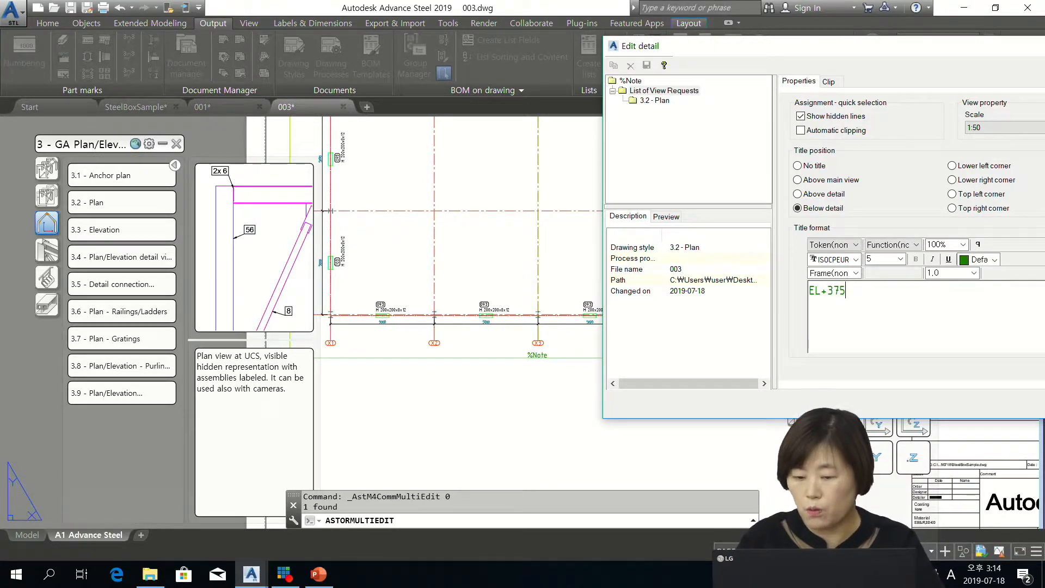
pyautogui.write('0 Framing Plan')
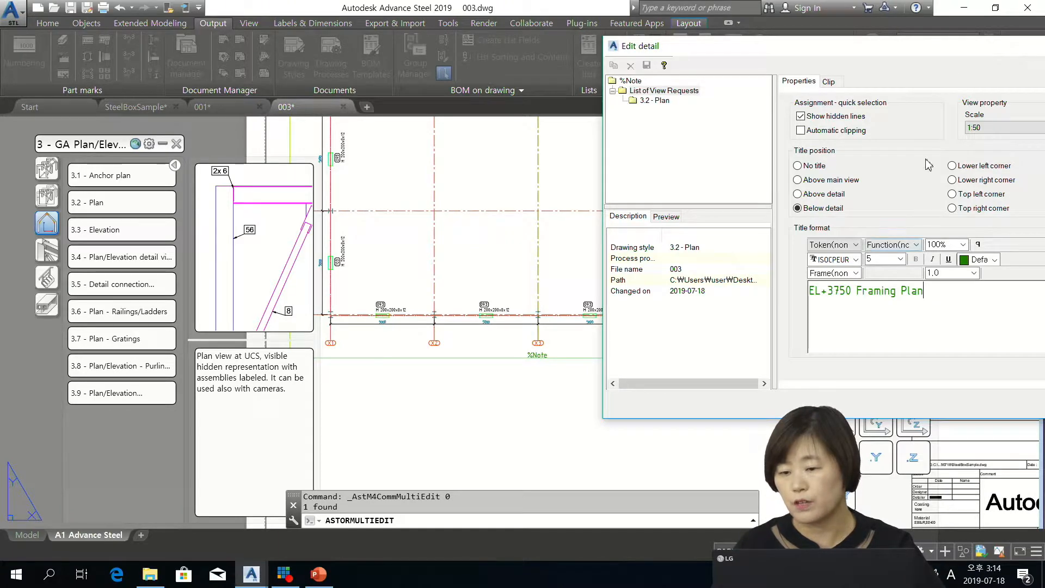
pyautogui.moveTo(928, 51); pyautogui.dragTo(742, 62)
pyautogui.click(1002, 423)
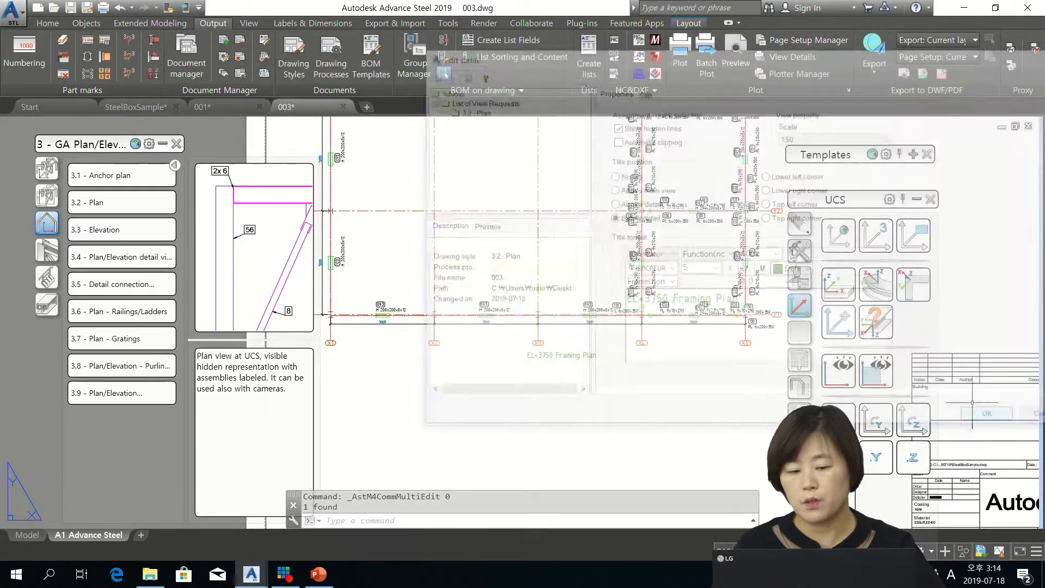
# Open the EL+3750 Framing Plan detail view for editing again and set its scale to 1:100.
pyautogui.scroll(-5, 549, 316)
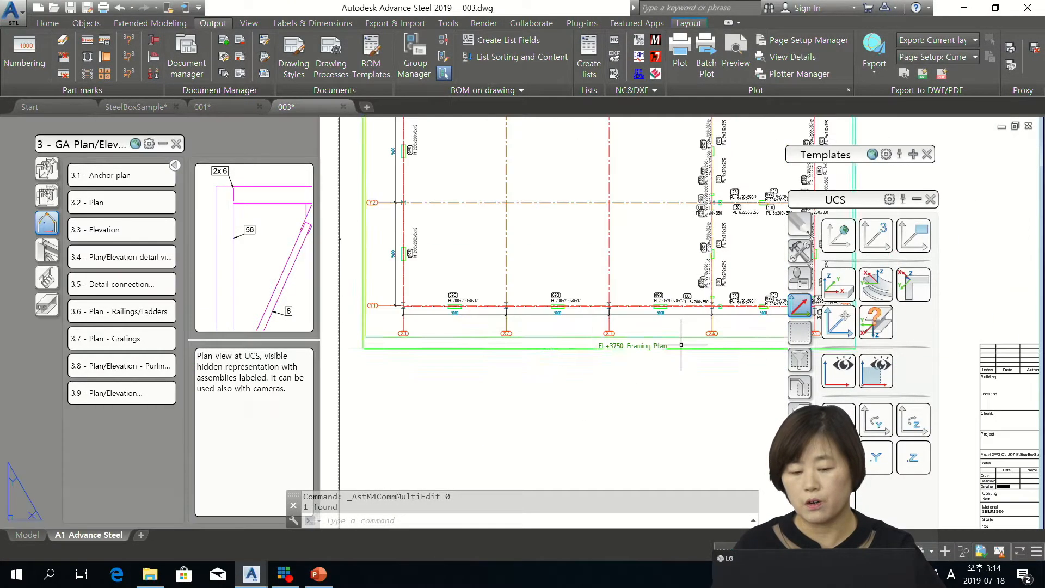
pyautogui.moveTo(651, 361)
pyautogui.mouseDown(button='middle')
pyautogui.moveTo(533, 366)
pyautogui.moveTo(494, 245)
pyautogui.moveTo(427, 272)
pyautogui.moveTo(357, 270)
pyautogui.mouseUp(button='middle')
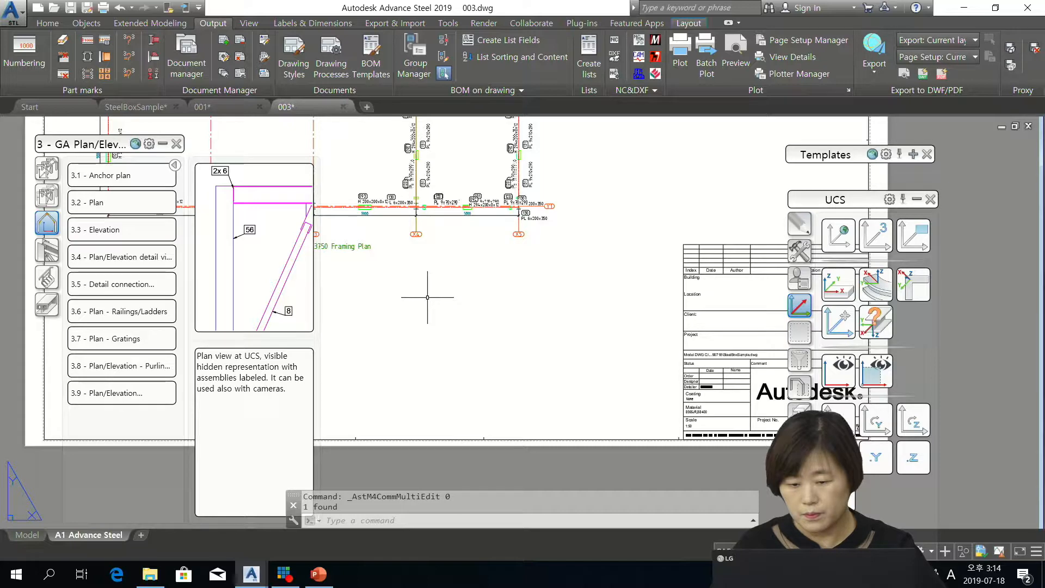
pyautogui.moveTo(424, 297); pyautogui.dragTo(527, 315, button='middle')
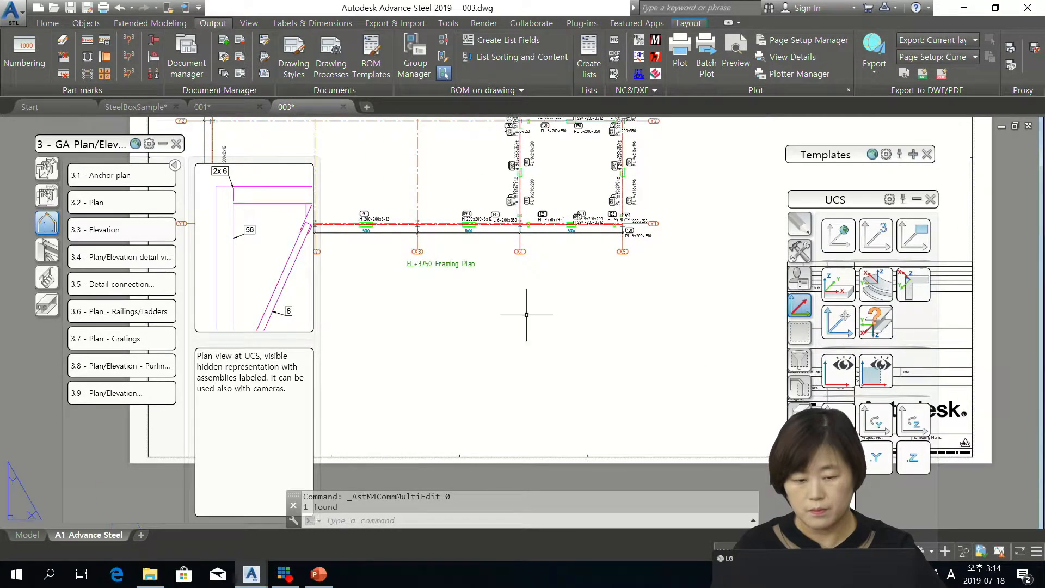
pyautogui.doubleClick(496, 266)
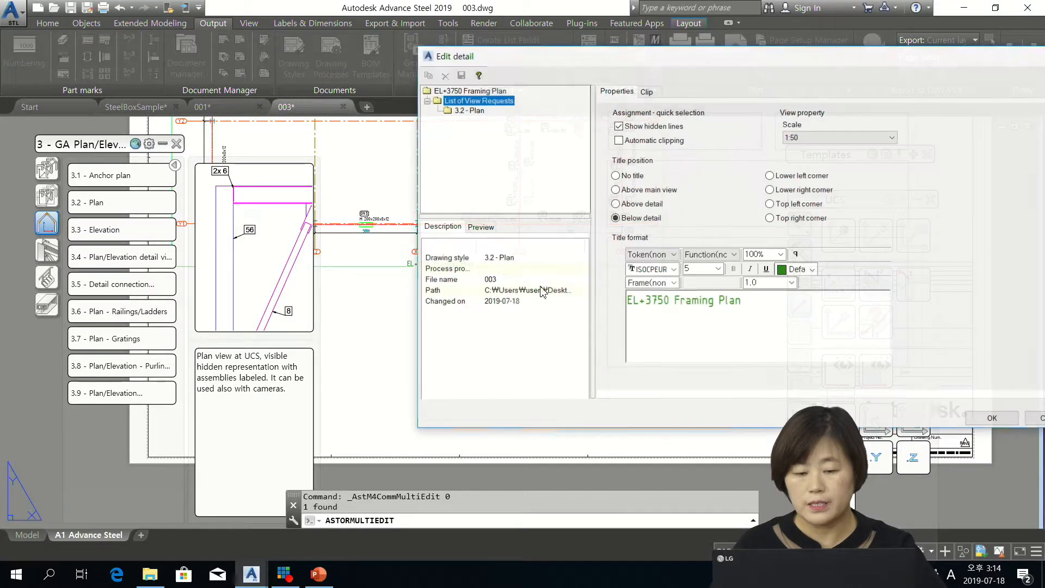
pyautogui.click(812, 139)
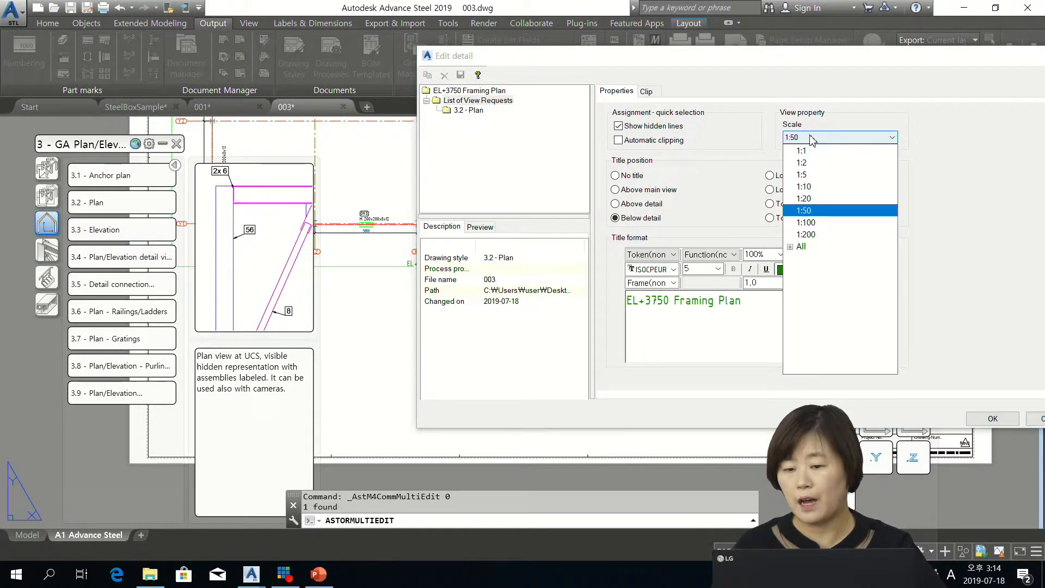
pyautogui.click(821, 228)
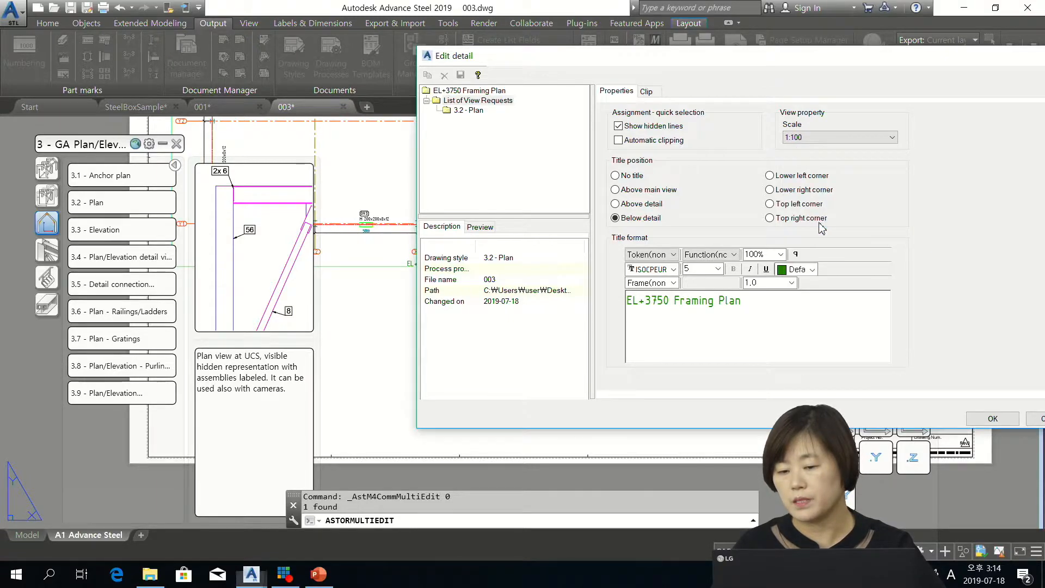
pyautogui.click(995, 419)
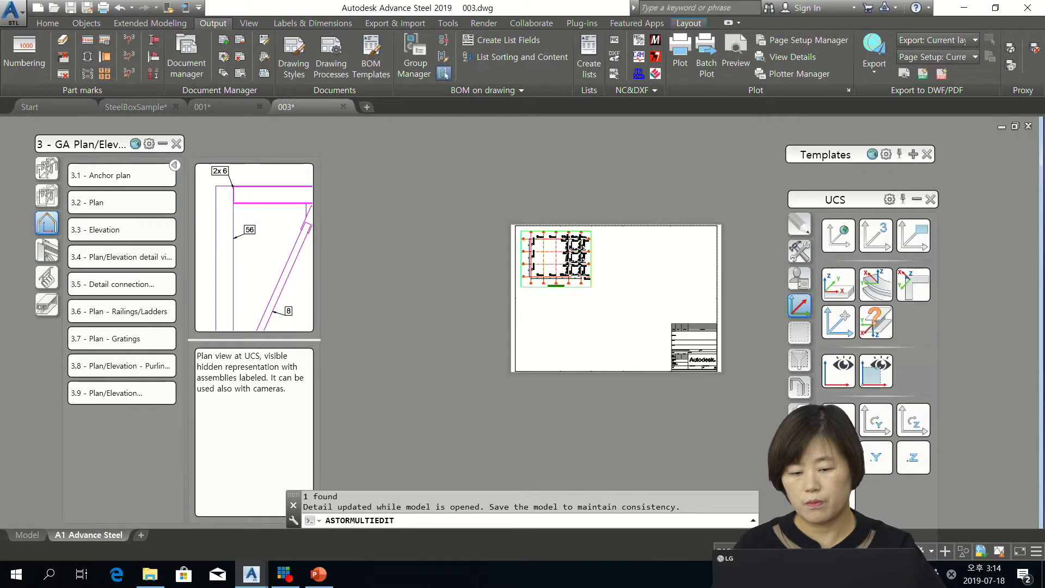
# Examine the rescaled framing plan, its labels and its title on the sheet.
pyautogui.scroll(5, 581, 266)
pyautogui.scroll(-5, 700, 382)
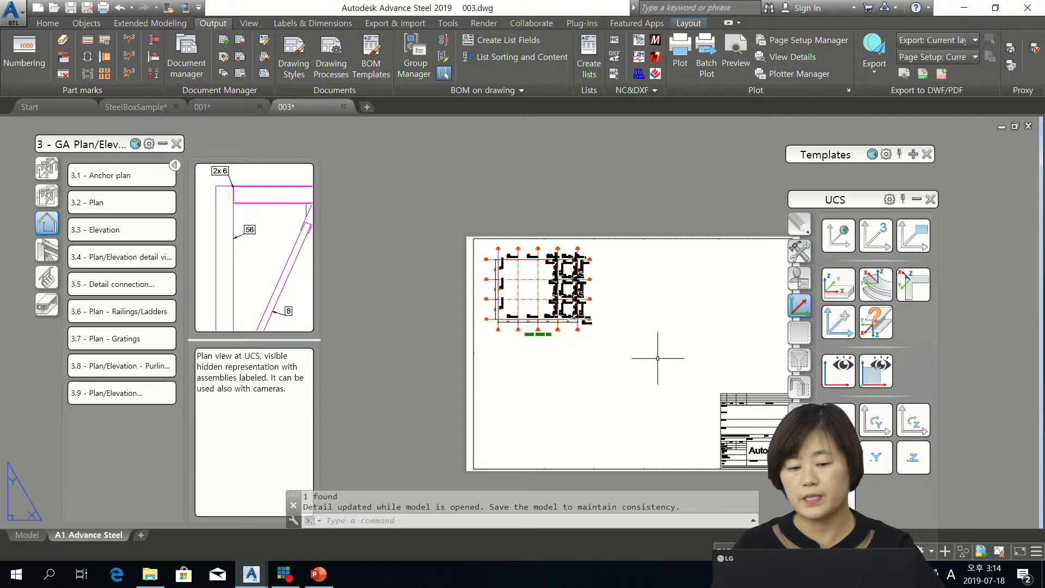
pyautogui.scroll(4, 625, 283)
pyautogui.middleClick(600, 337)
pyautogui.middleClick(600, 337)
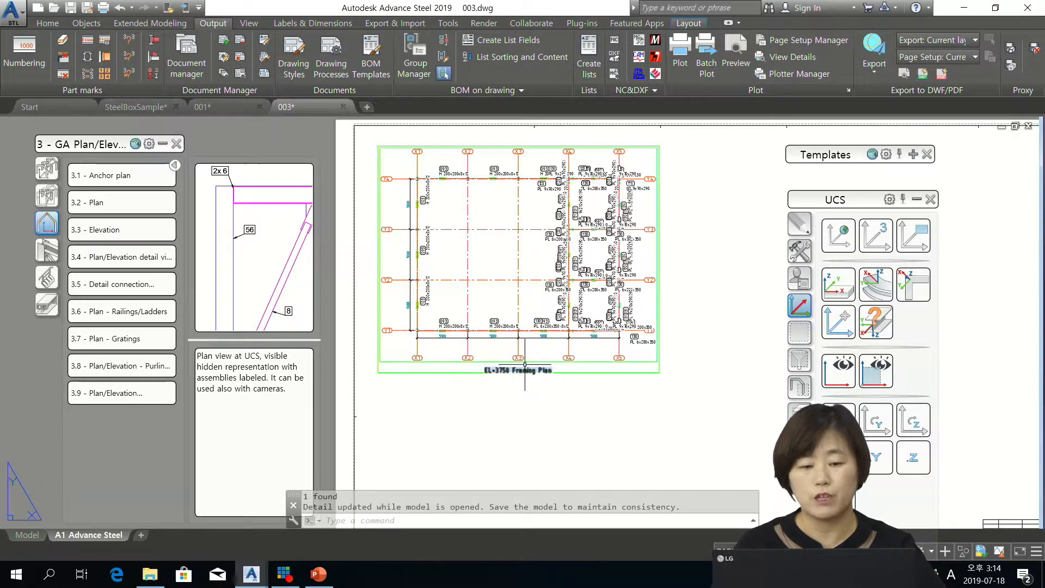
pyautogui.scroll(-5, 610, 354)
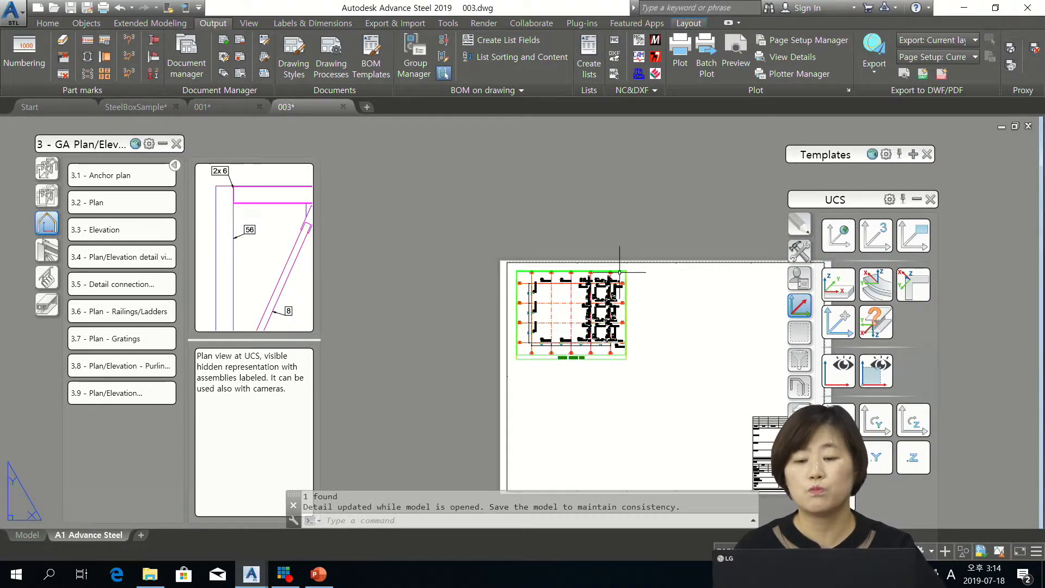
pyautogui.moveTo(658, 358); pyautogui.dragTo(552, 287, button='middle')
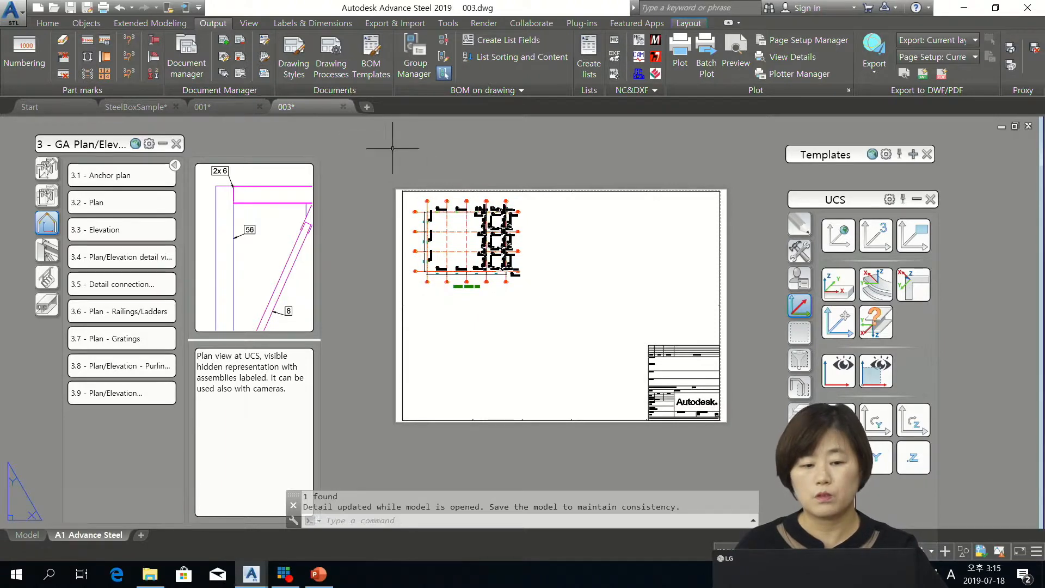
# Switch to the SteelBoxSample model and reset the UCS to World.
pyautogui.click(137, 106)
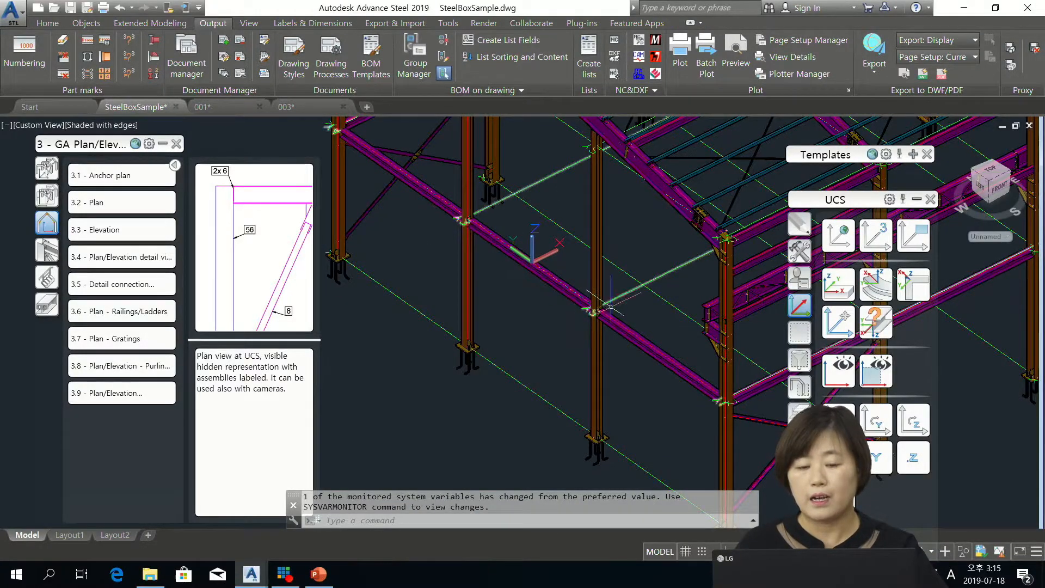
pyautogui.moveTo(615, 300); pyautogui.dragTo(573, 253, button='middle')
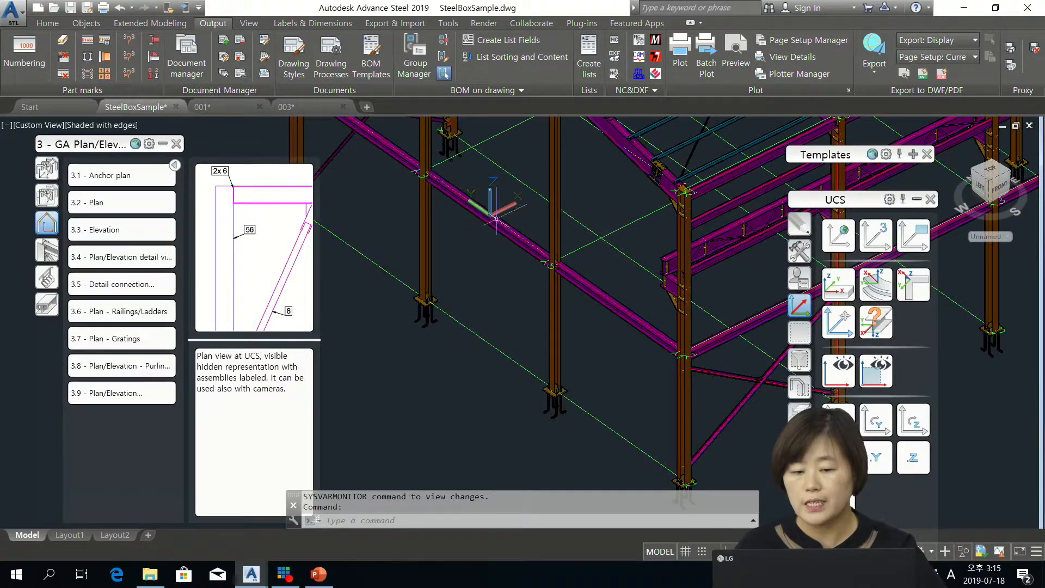
pyautogui.scroll(3, 501, 216)
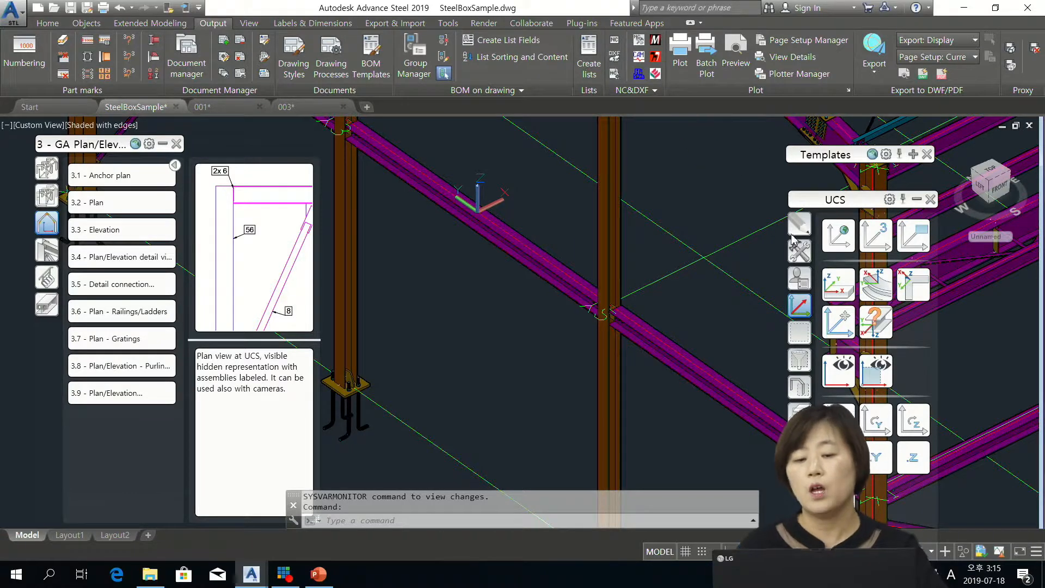
pyautogui.scroll(-1, 486, 282)
pyautogui.scroll(-1, 542, 364)
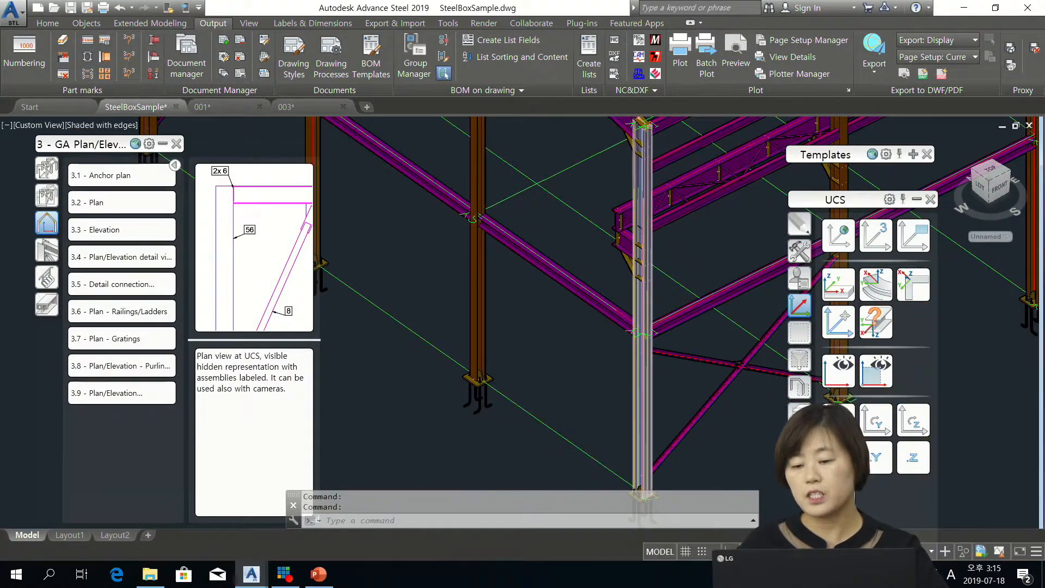
pyautogui.scroll(-1, 628, 329)
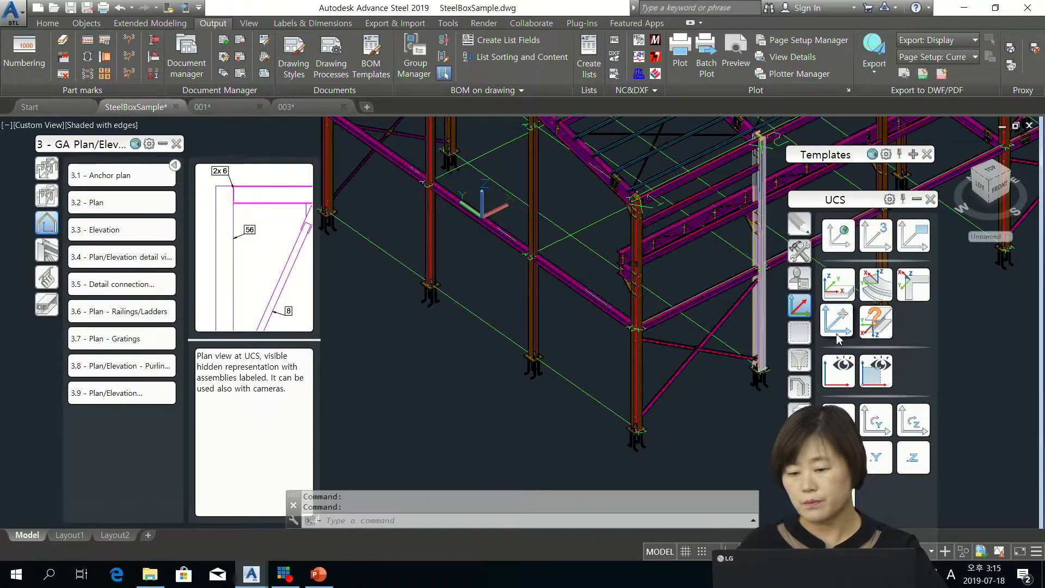
pyautogui.click(842, 236)
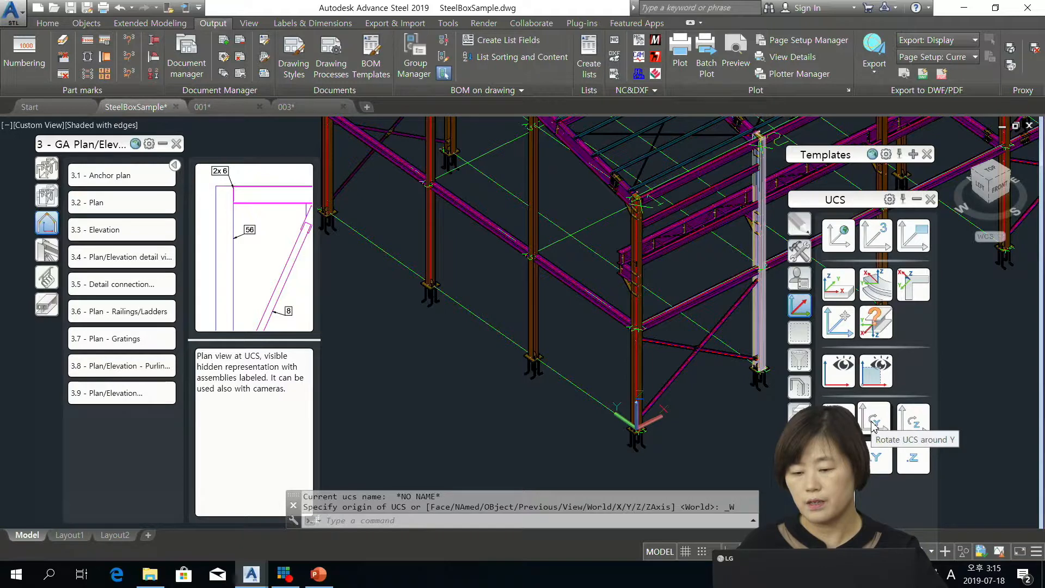
# Rotate the UCS three times around Y and three times around Z, so its Y axis points up along the corner column.
pyautogui.click(872, 423)
pyautogui.click(872, 424)
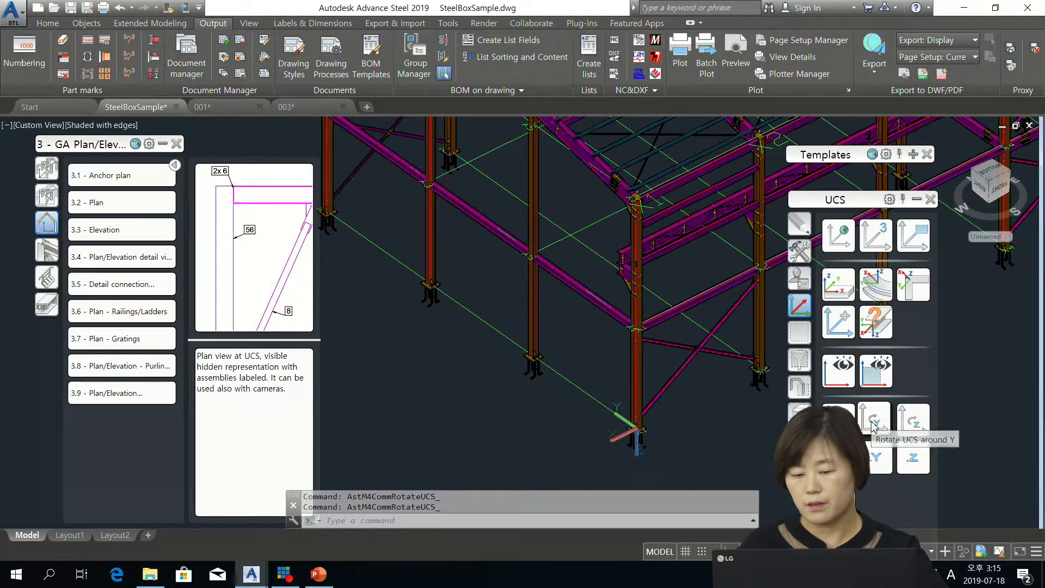
pyautogui.click(872, 424)
pyautogui.click(922, 425)
pyautogui.click(919, 424)
pyautogui.click(918, 423)
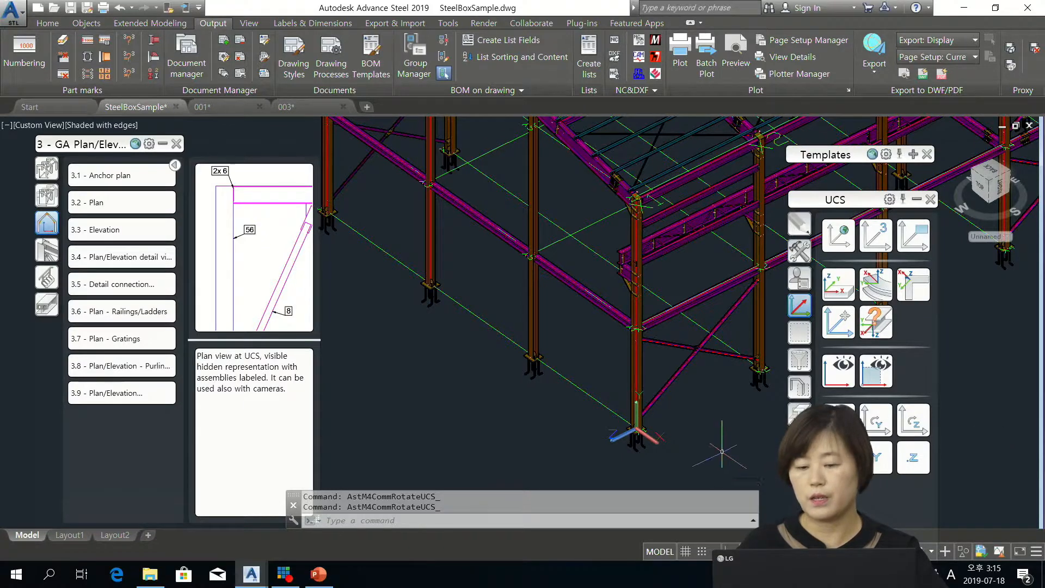
# Create an elevation drawing at the current UCS with the 3.3 - Elevation style and the default settings, prototype ASDETPROTO-A1 at scale 1:50.
pyautogui.moveTo(714, 439); pyautogui.dragTo(693, 401, button='middle')
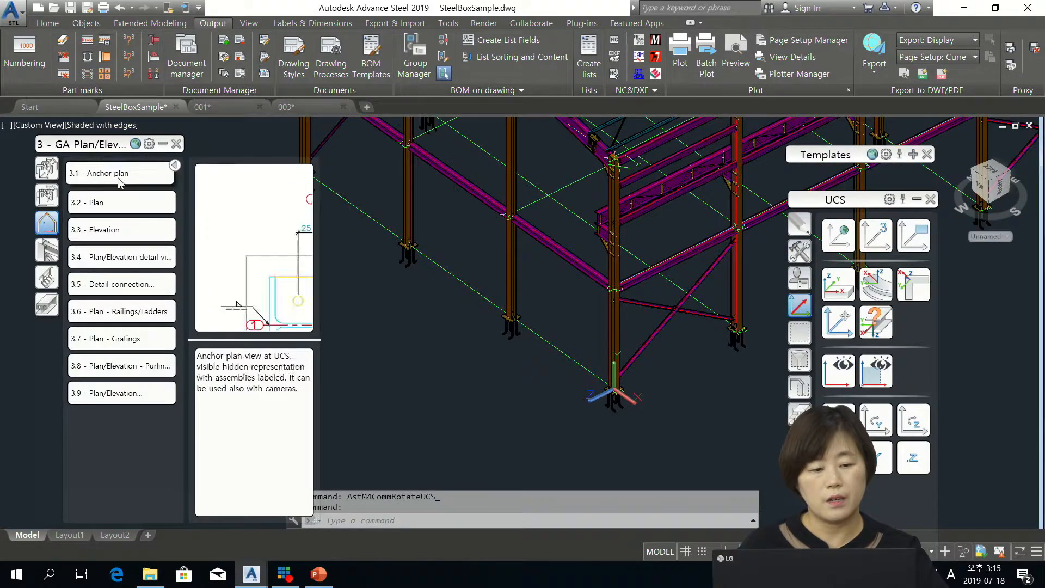
pyautogui.click(94, 227)
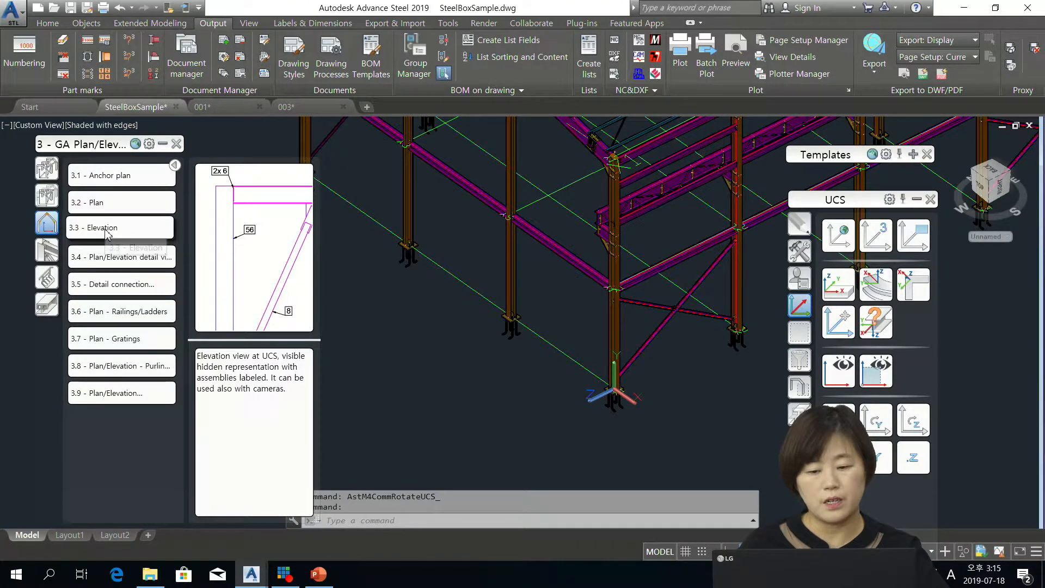
pyautogui.click(108, 228)
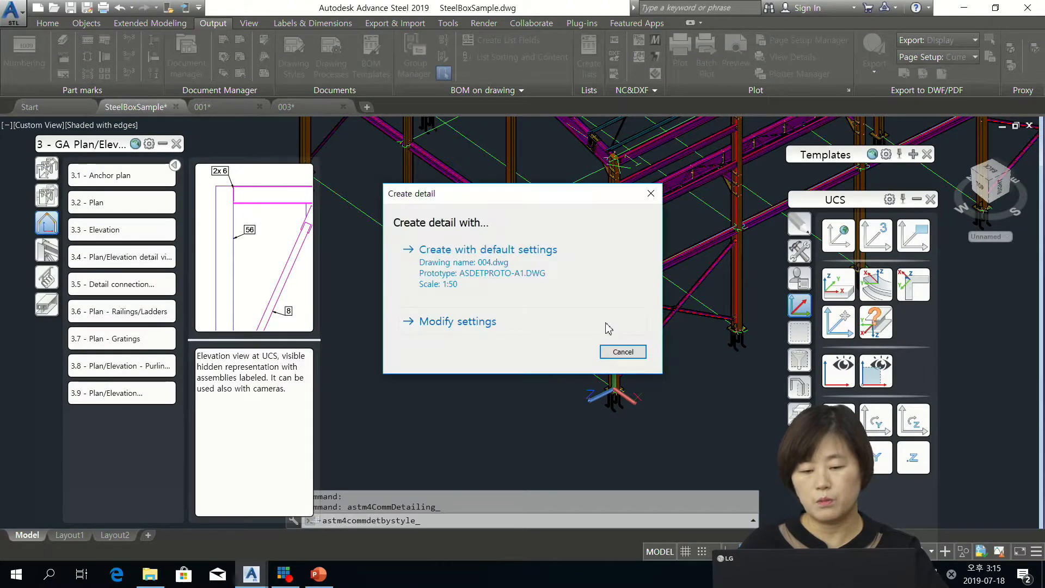
pyautogui.click(490, 282)
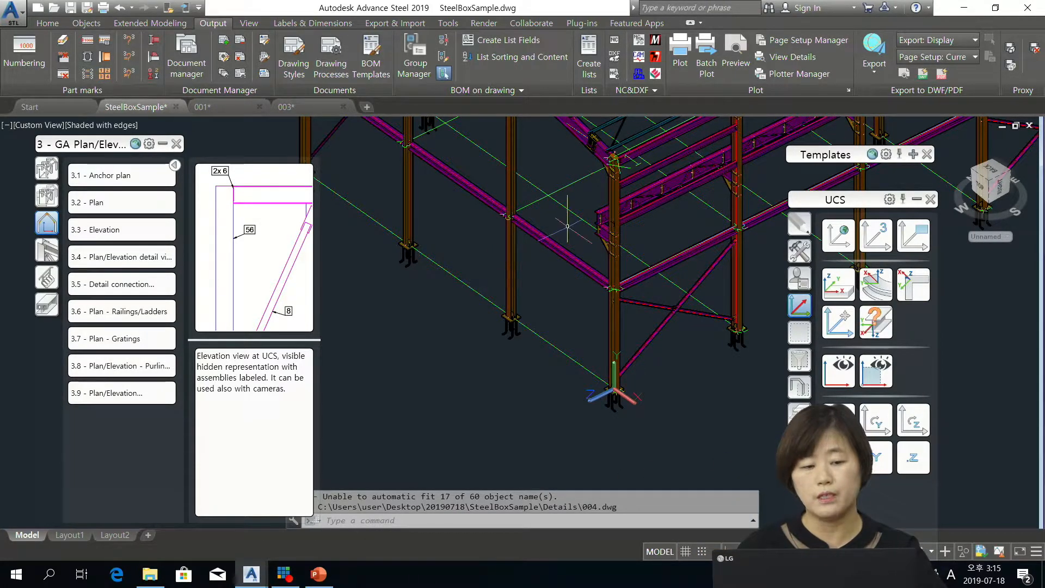
# Open the Document Manager, acknowledge the notice, preview 004.dwg, and open that drawing.
pyautogui.click(186, 68)
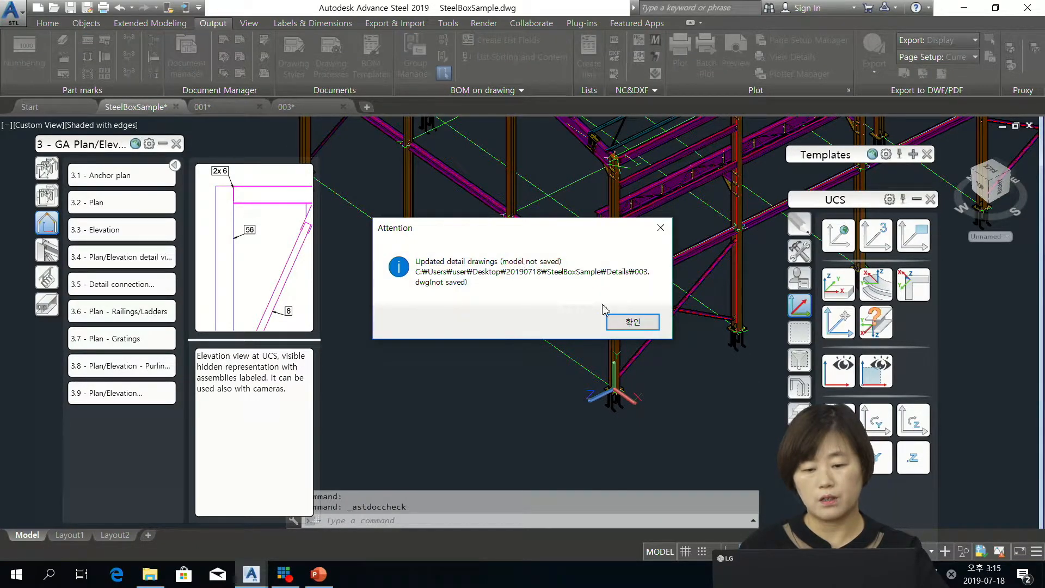
pyautogui.click(623, 322)
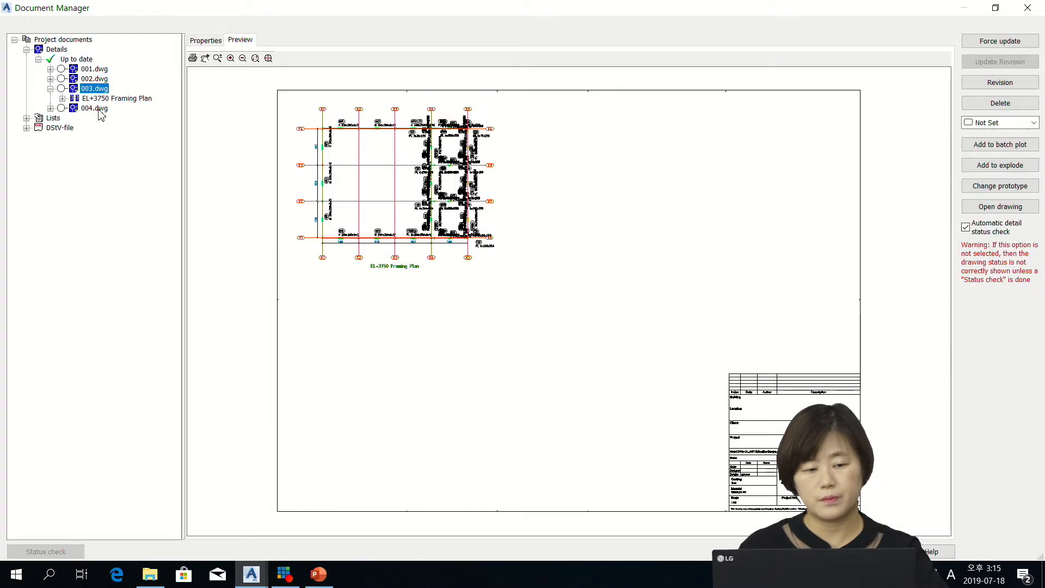
pyautogui.click(101, 108)
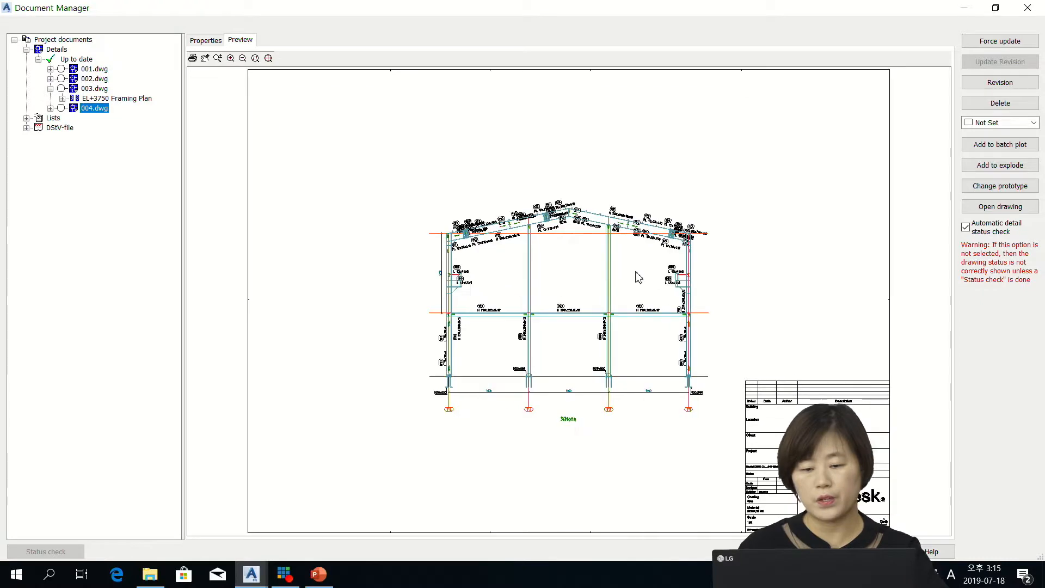
pyautogui.scroll(1, 638, 277)
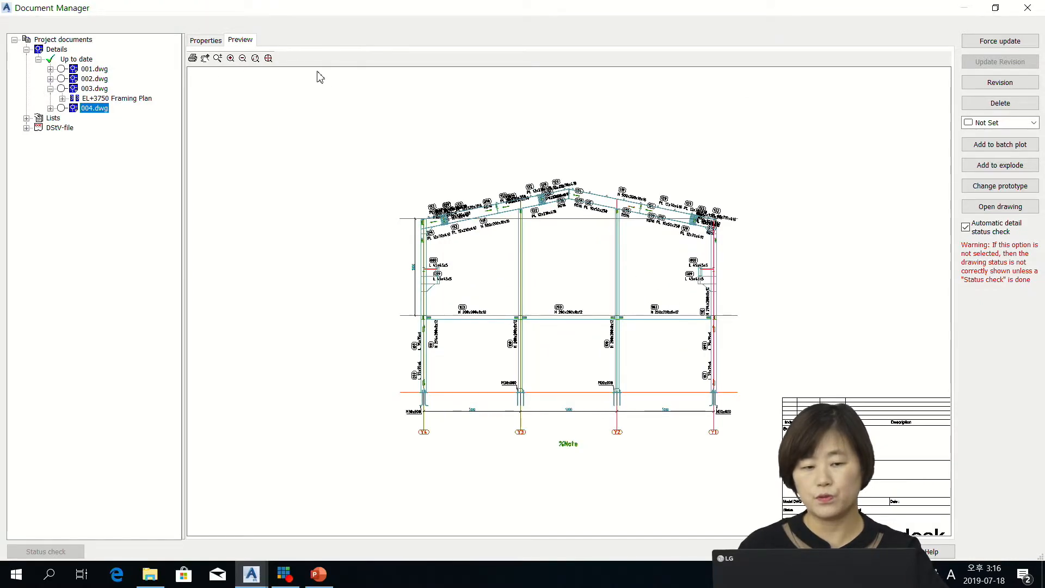
pyautogui.click(1000, 209)
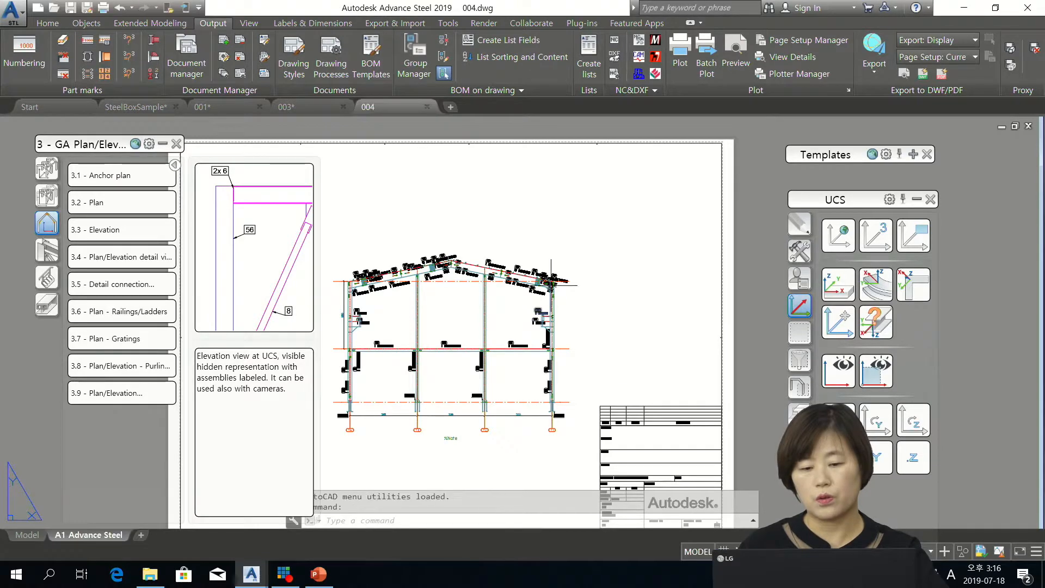
# Examine the elevation's labels, dimensions and title on the 004 sheet.
pyautogui.moveTo(593, 338); pyautogui.dragTo(651, 308, button='middle')
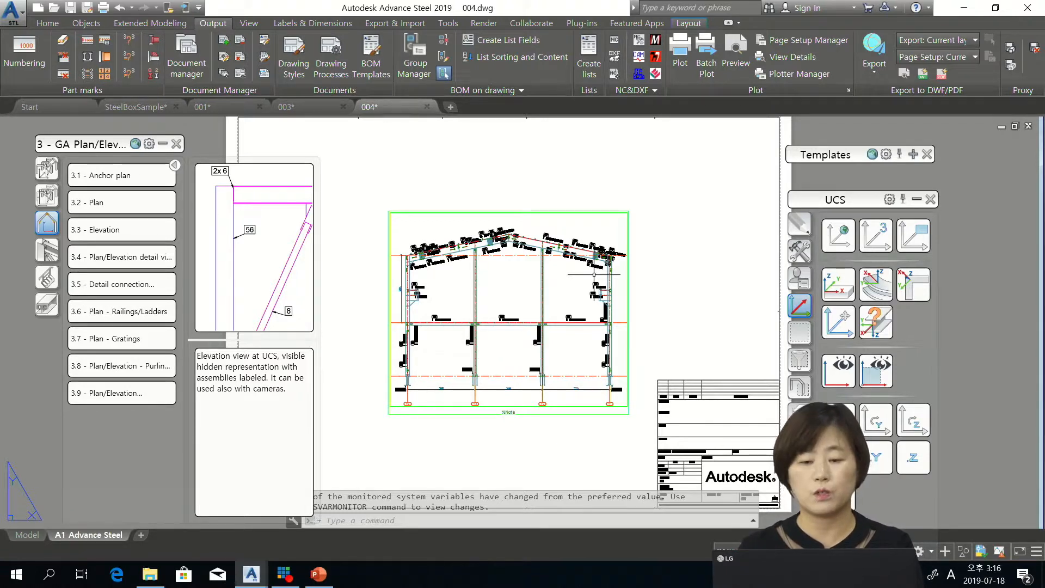
pyautogui.scroll(-1, 598, 277)
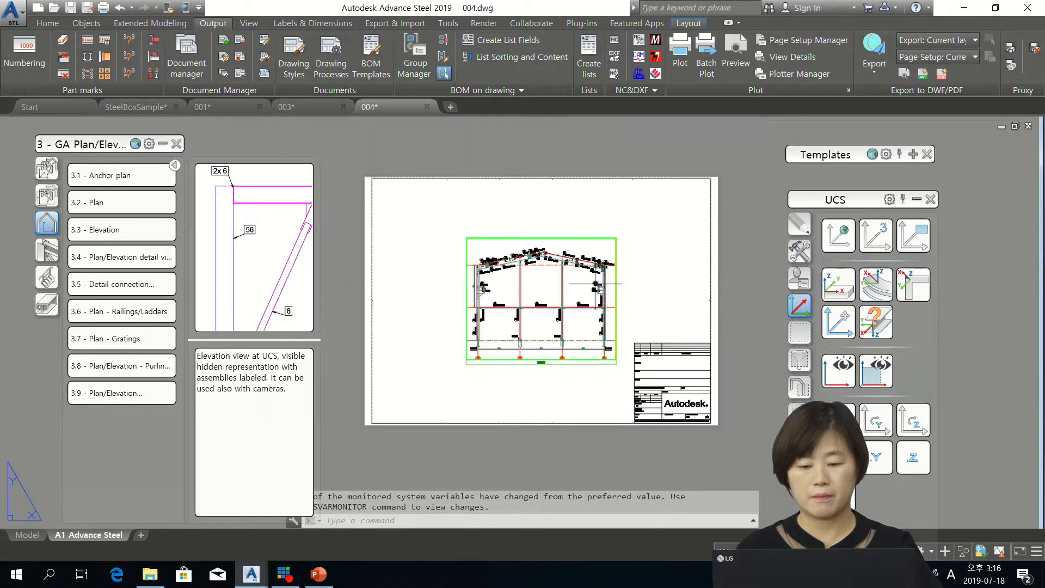
pyautogui.scroll(1, 628, 302)
pyautogui.scroll(1, 627, 302)
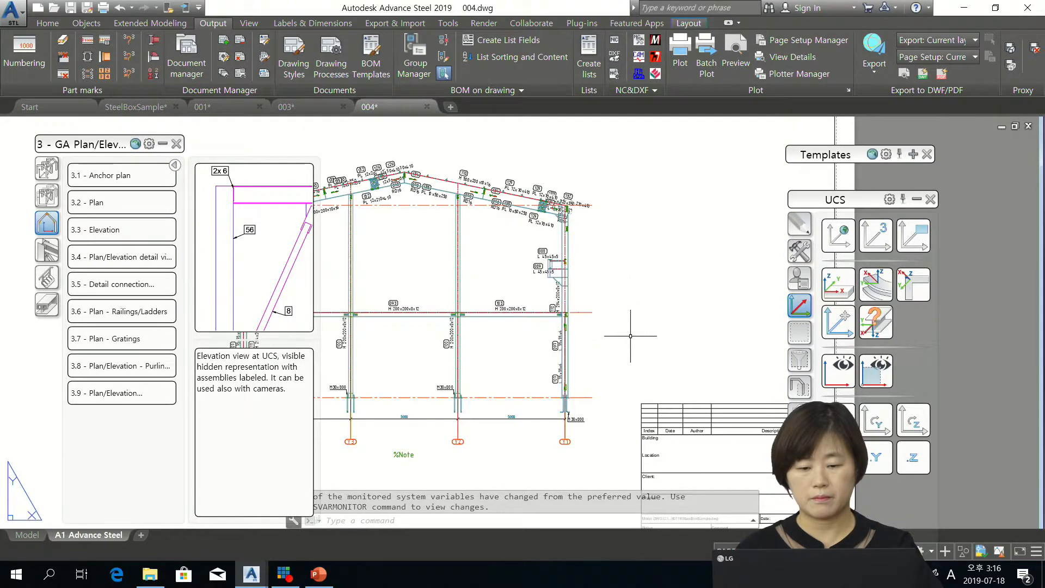
pyautogui.scroll(2, 612, 312)
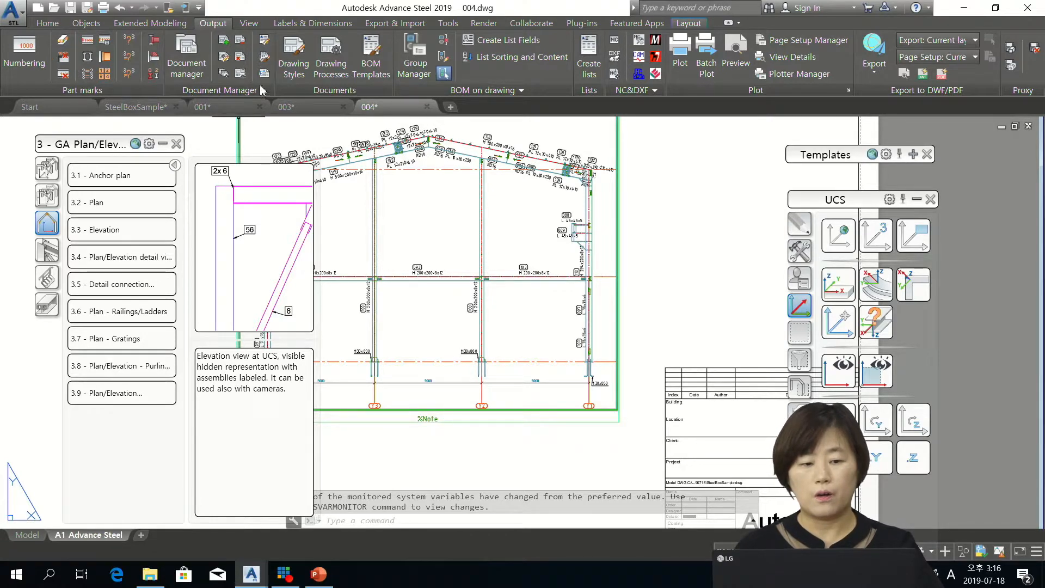
# Try to open the Document Manager from the 004 drawing.
pyautogui.click(193, 75)
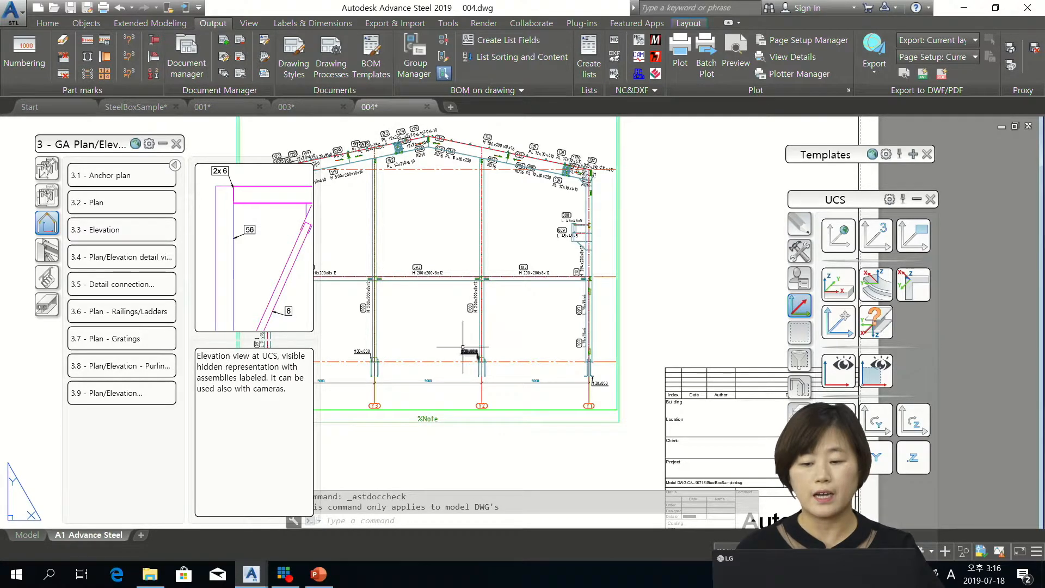
pyautogui.scroll(-4, 443, 345)
pyautogui.moveTo(439, 327)
pyautogui.mouseDown(button='middle')
pyautogui.moveTo(630, 303)
pyautogui.moveTo(602, 322)
pyautogui.mouseUp(button='middle')
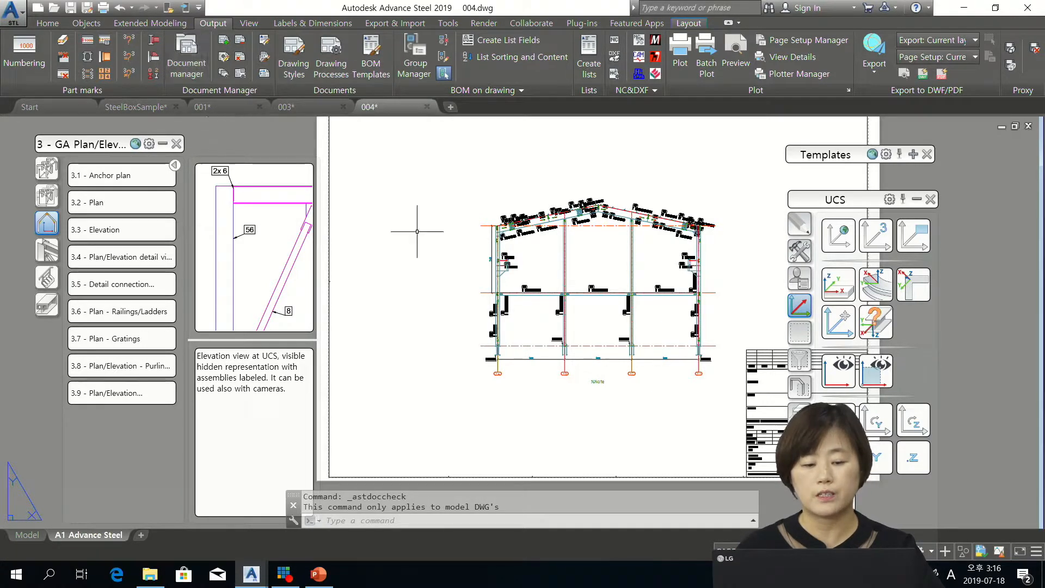
# Close the 004 and 003 drawings without saving changes, and switch to the SteelBoxSample model.
pyautogui.click(427, 107)
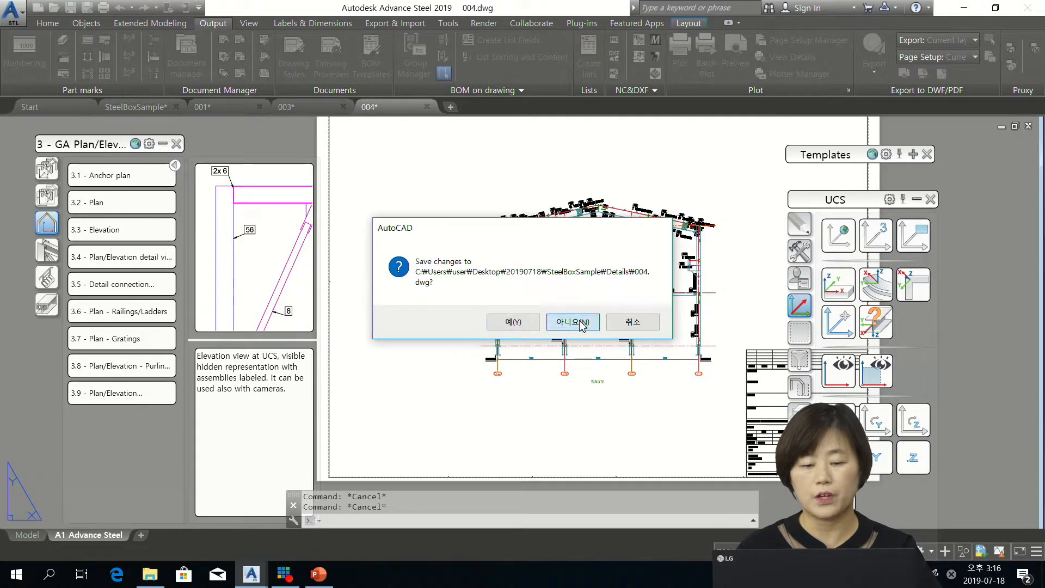
pyautogui.click(573, 324)
pyautogui.click(343, 107)
pyautogui.click(573, 323)
pyautogui.press('Return')
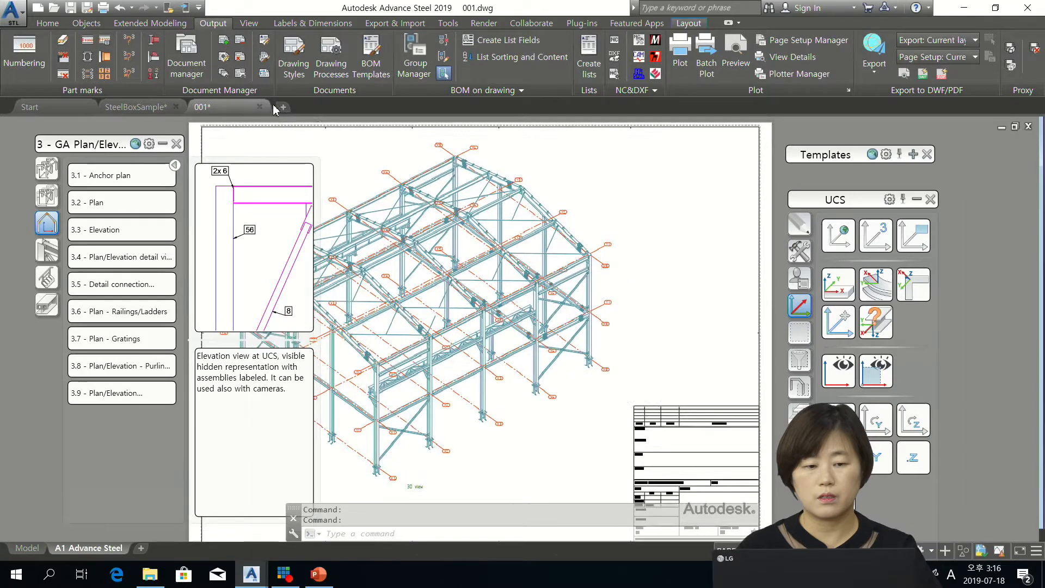
pyautogui.click(156, 108)
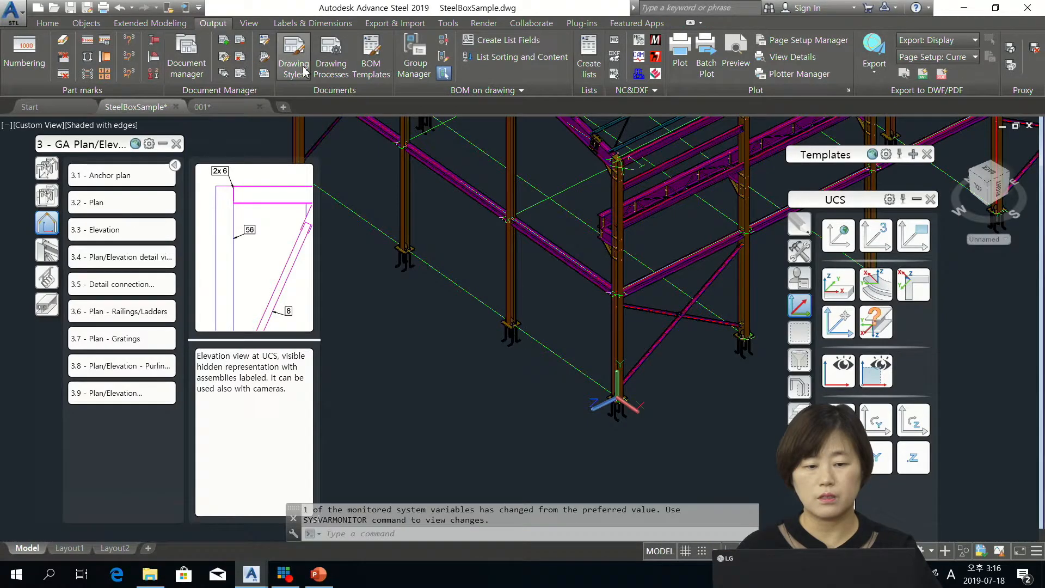
# Open the Document Manager, add drawings 001.dwg through 004.dwg to the batch plot, and expand the batch plot list.
pyautogui.click(194, 64)
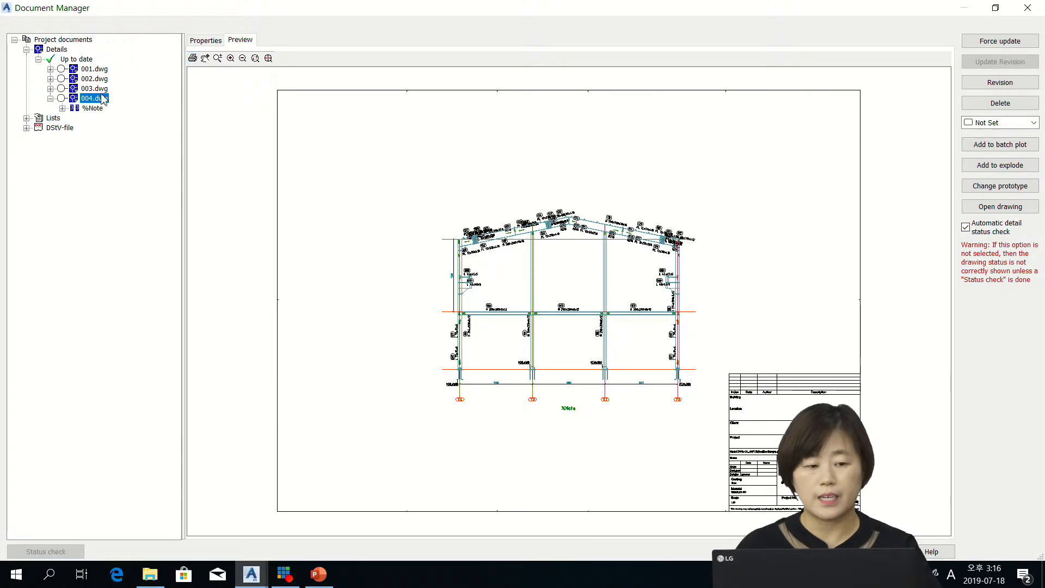
pyautogui.click(94, 69)
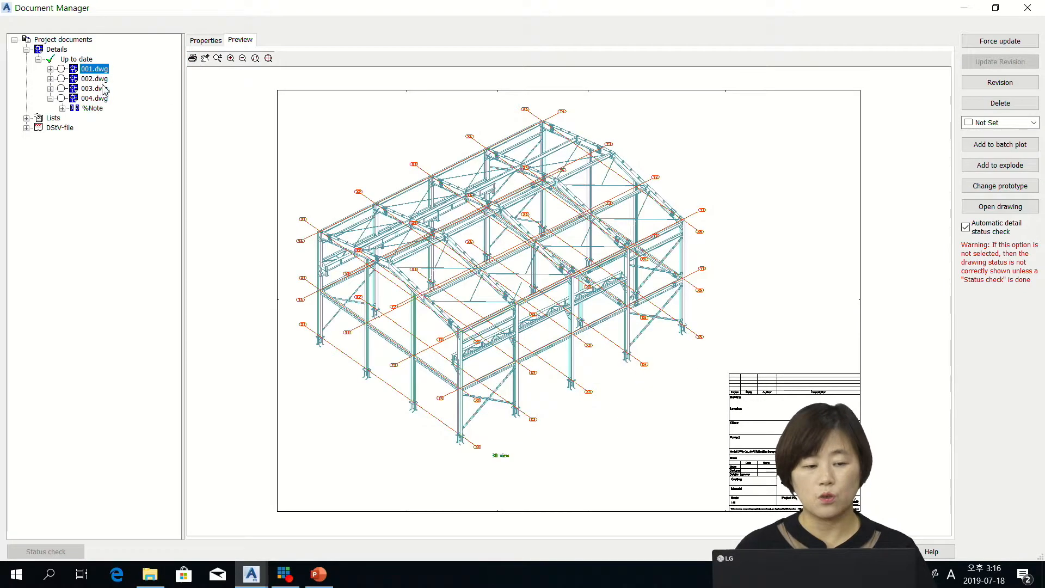
pyautogui.keyDown('shift'); pyautogui.click(94, 98); pyautogui.keyUp('shift')
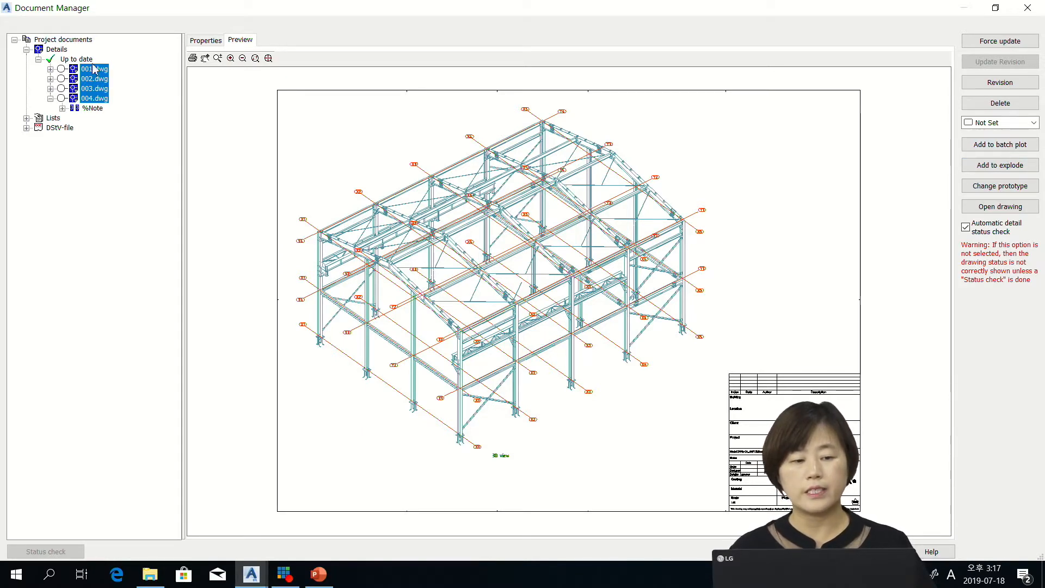
pyautogui.click(1025, 146)
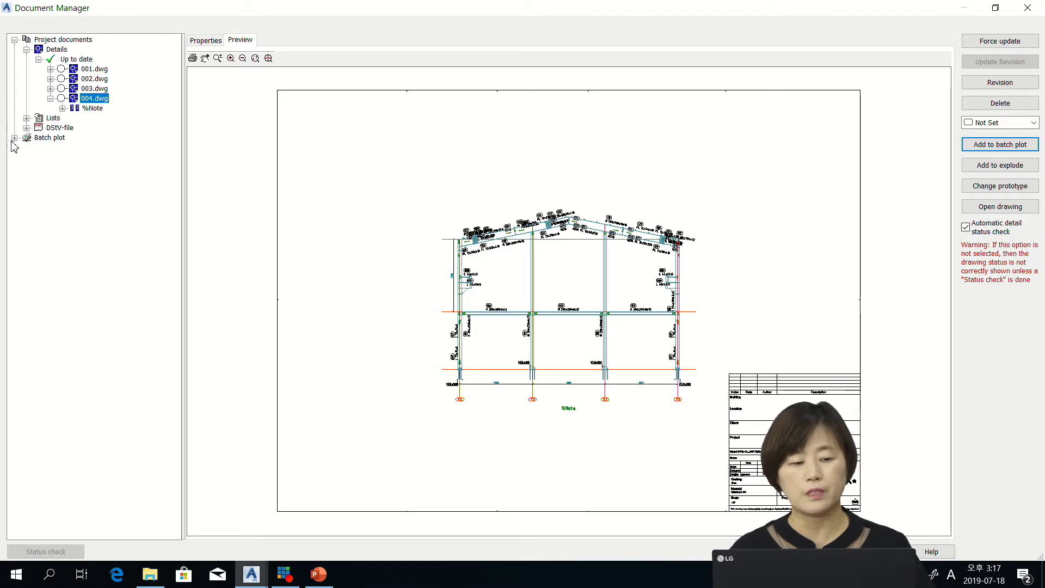
pyautogui.click(14, 139)
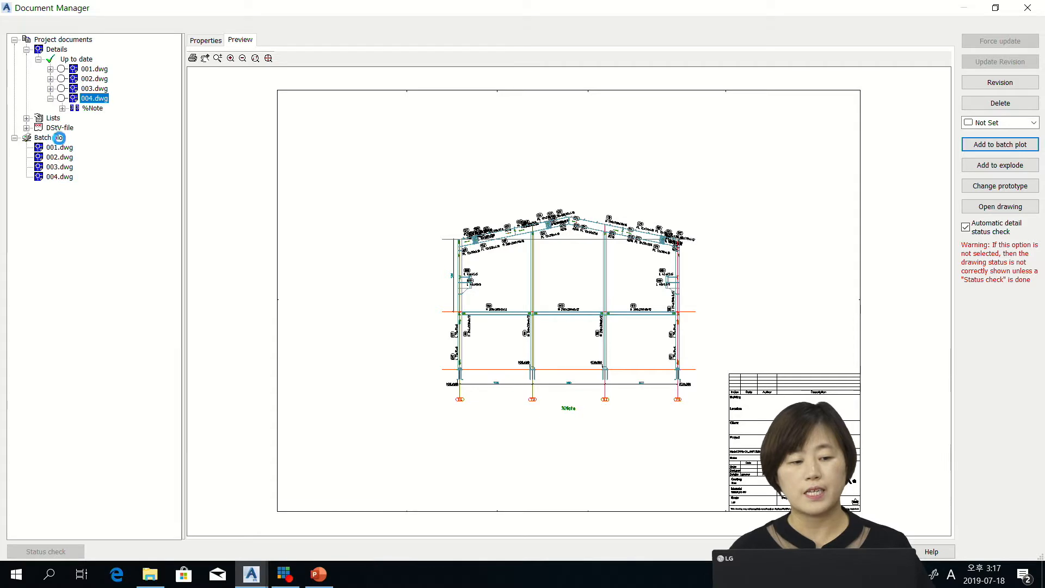
# Choose PDF with single-sheet file export as the batch plot's device, and plot the listed drawings while closing the Document Manager.
pyautogui.click(54, 138)
pyautogui.rightClick(55, 139)
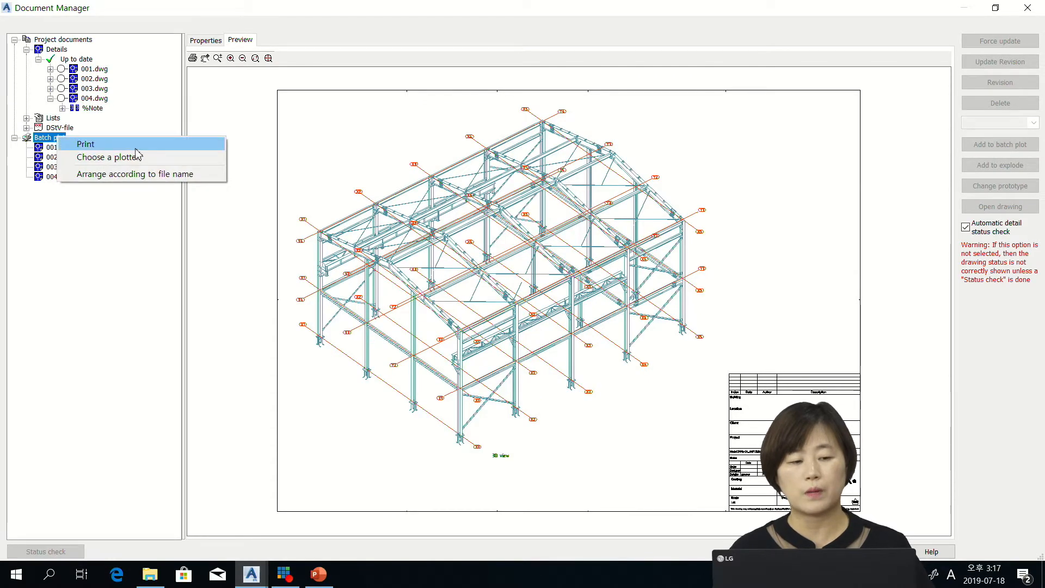
pyautogui.click(179, 158)
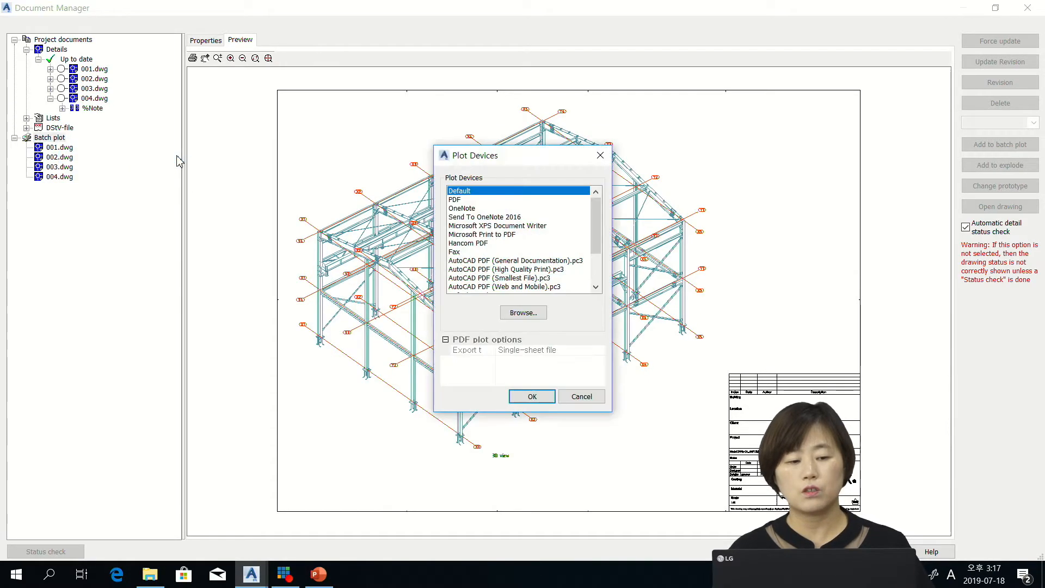
pyautogui.click(464, 200)
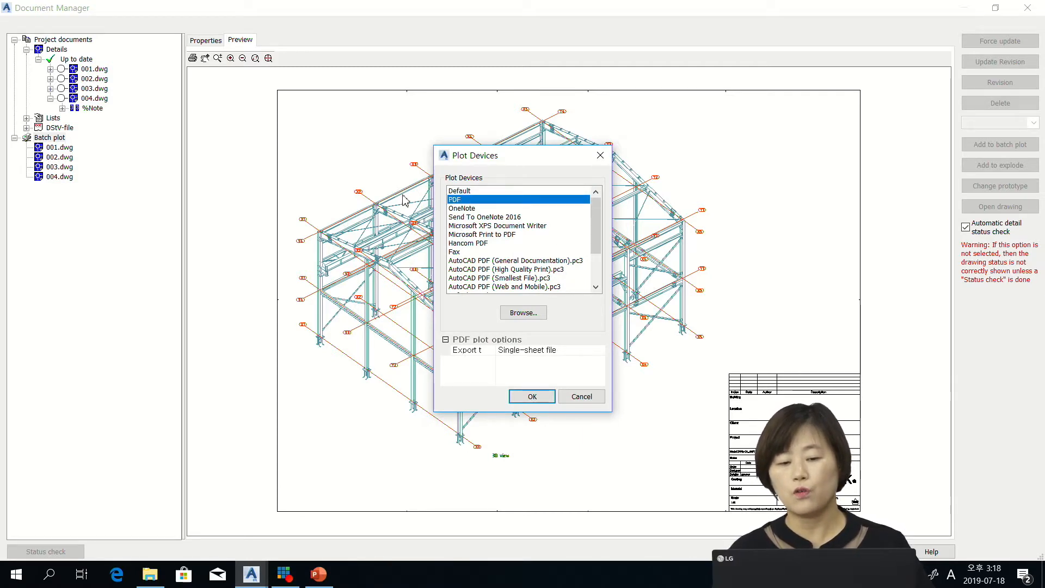
pyautogui.click(532, 397)
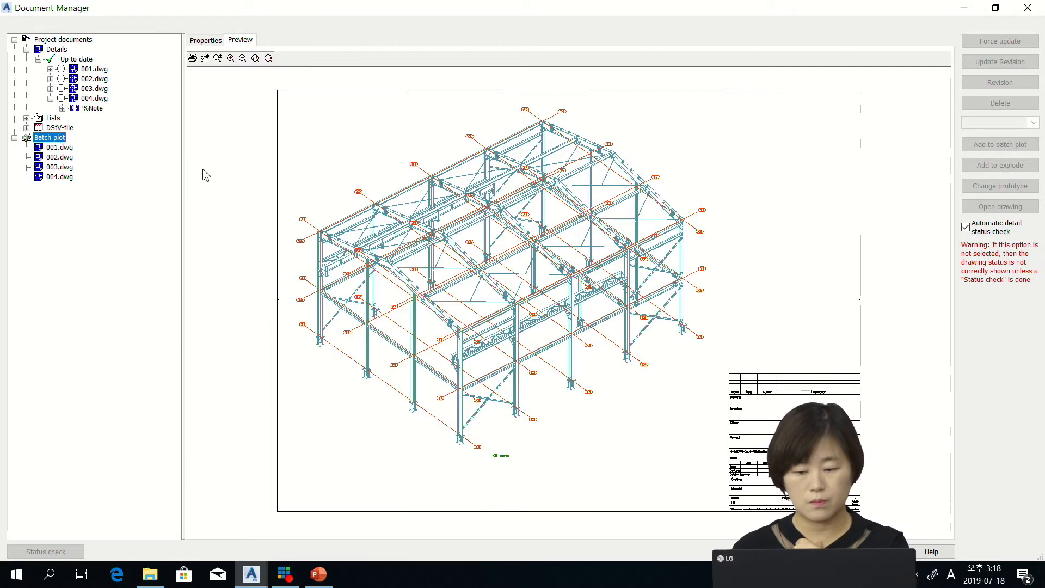
pyautogui.click(880, 551)
pyautogui.click(594, 325)
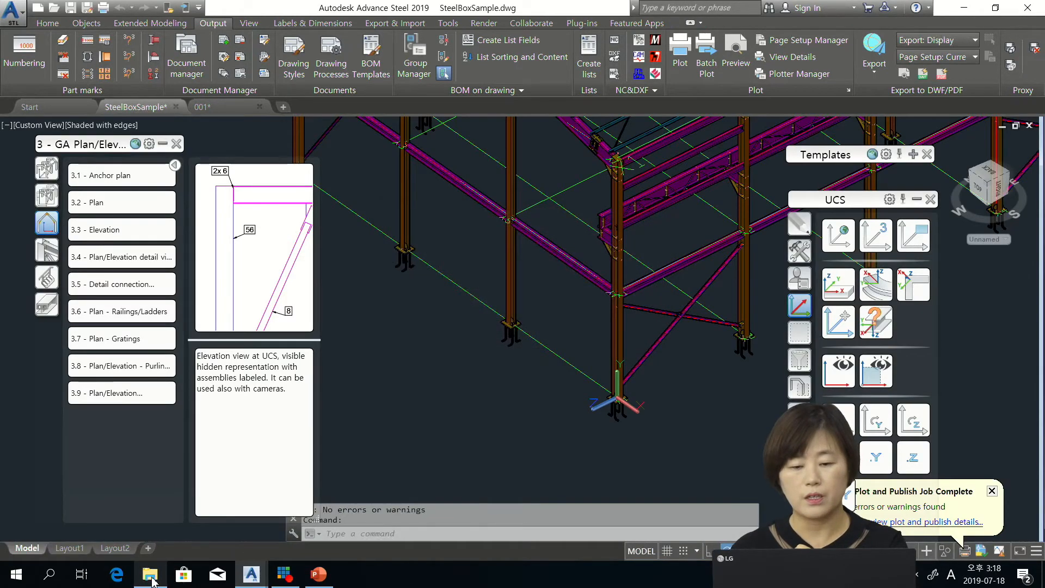
# Switch to File Explorer, browse to the 20190718 folder on the desktop, and open the first plotted PDF with Microsoft Edge.
pyautogui.click(150, 574)
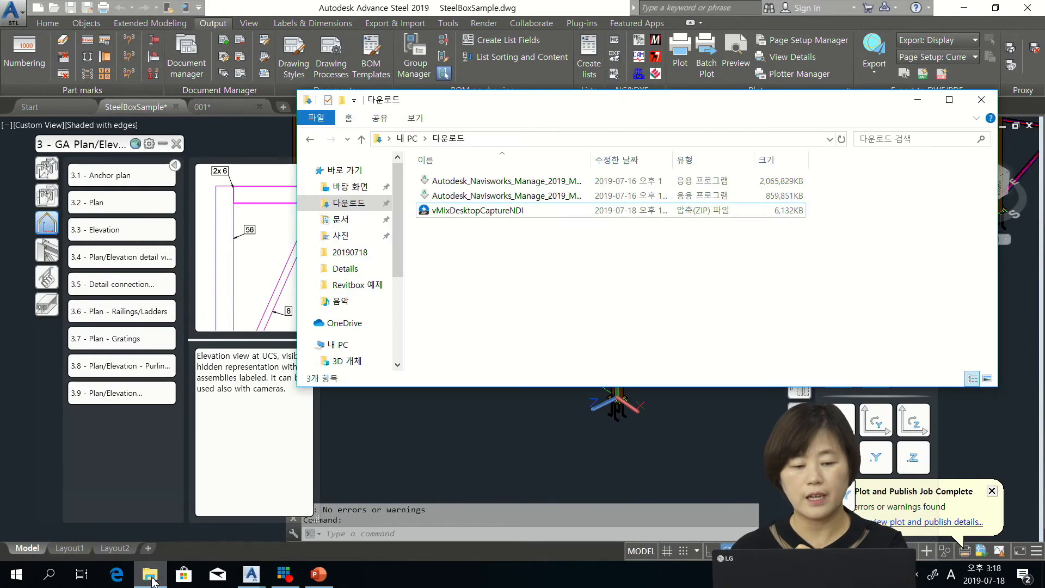
pyautogui.click(149, 580)
pyautogui.click(150, 578)
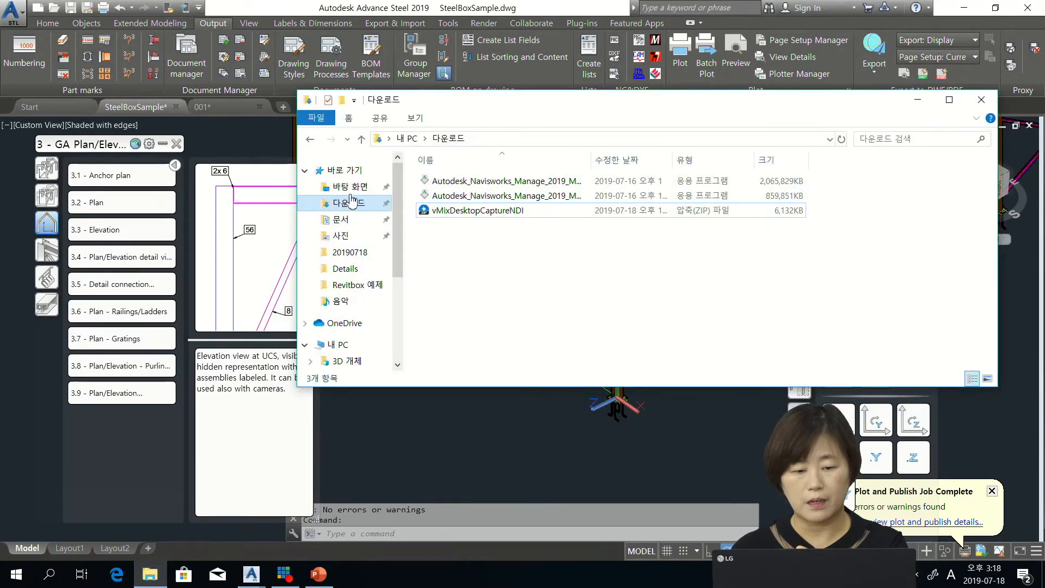
pyautogui.click(351, 186)
pyautogui.click(467, 183)
pyautogui.doubleClick(467, 183)
pyautogui.click(512, 198)
pyautogui.doubleClick(512, 198)
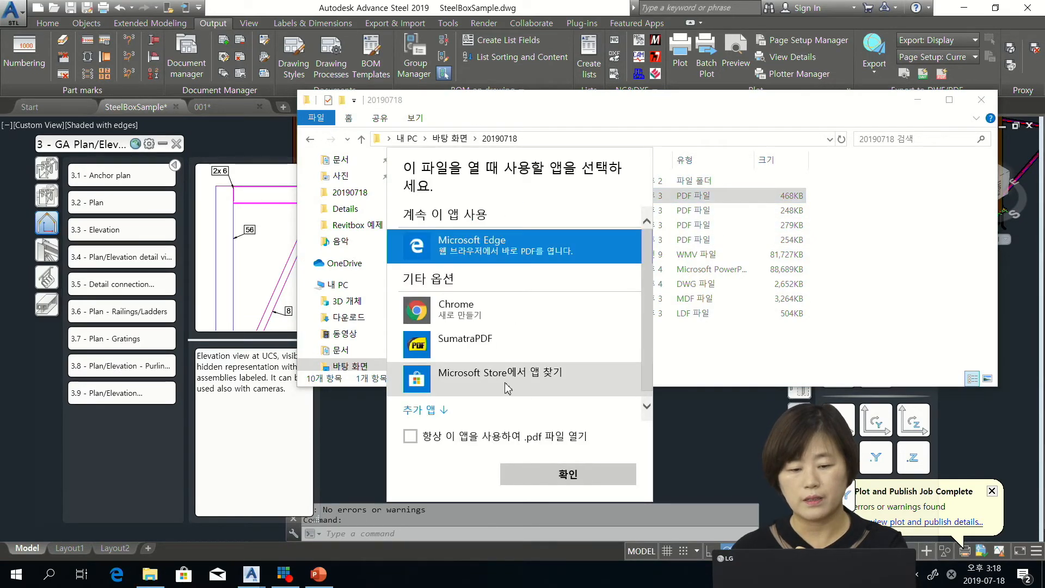
pyautogui.click(542, 463)
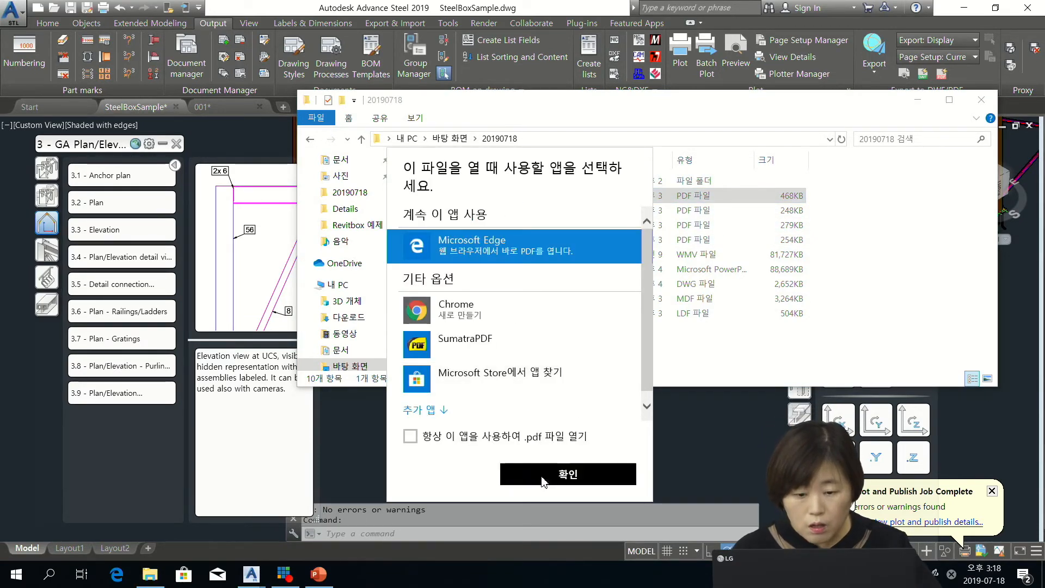